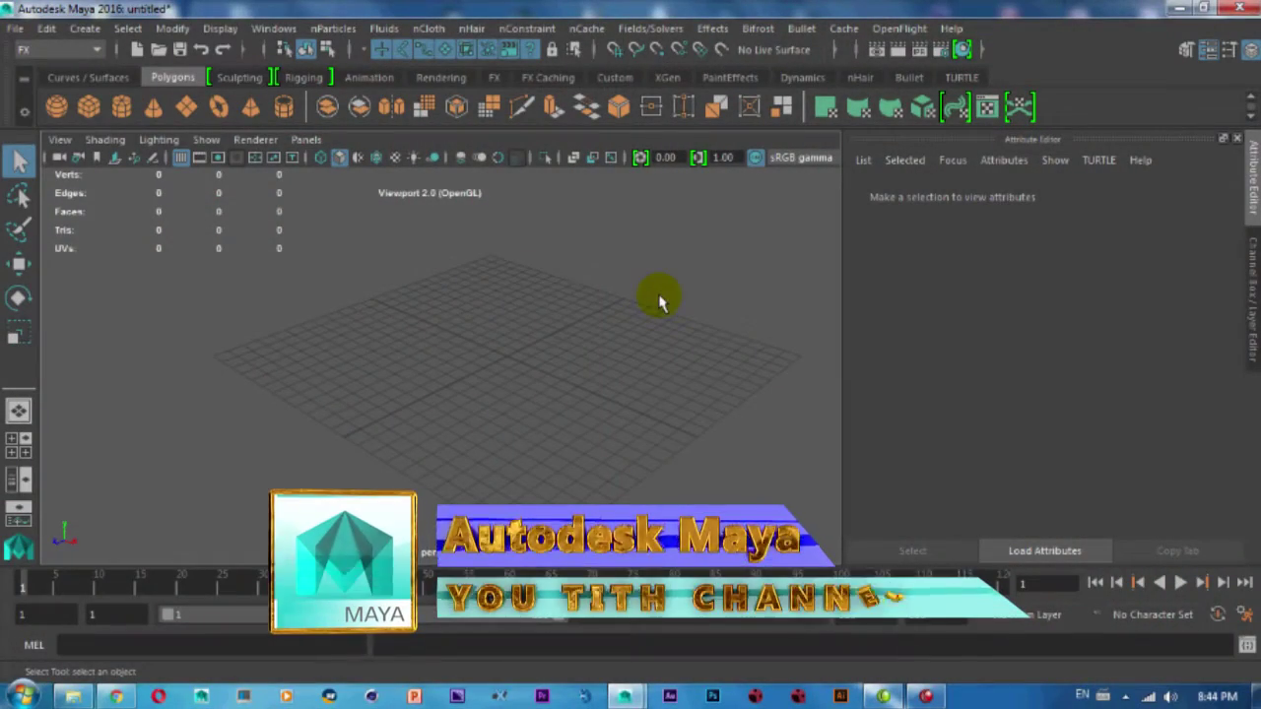
# Create a tall polygon cube standing on the grid.
pyautogui.keyDown('alt'); pyautogui.moveTo(658, 300); pyautogui.dragTo(343, 336); pyautogui.keyUp('alt')
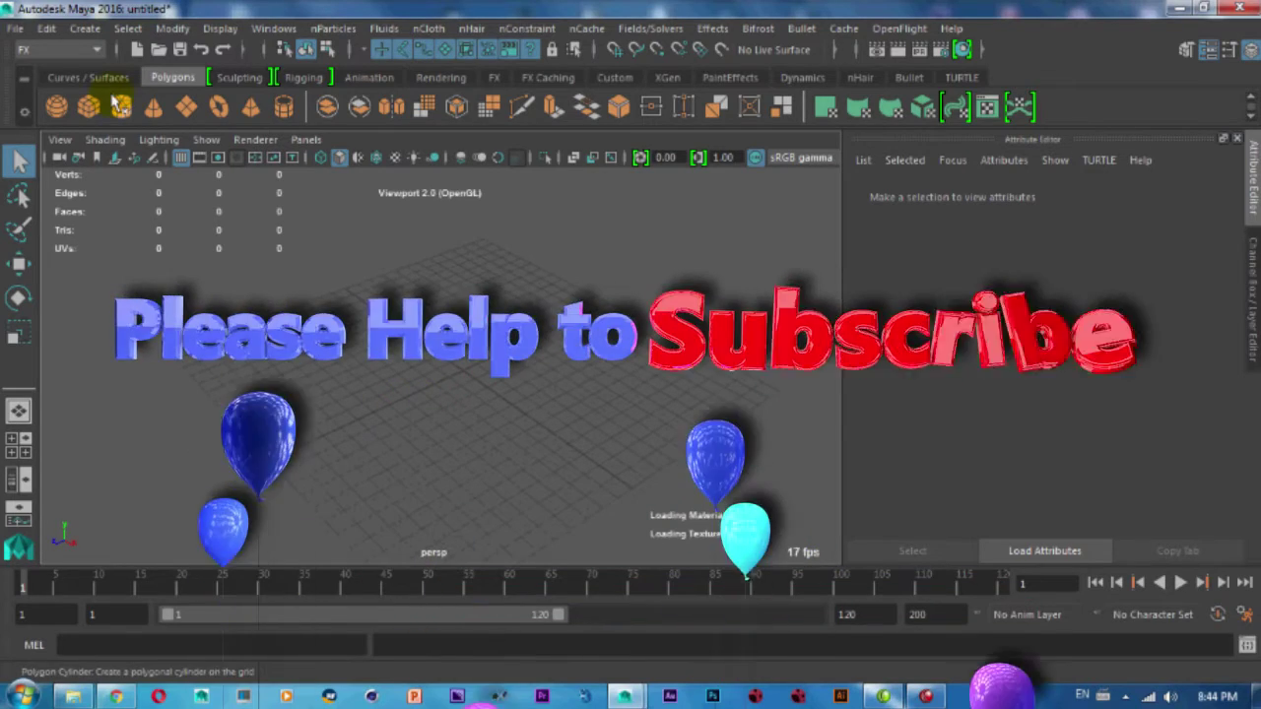
pyautogui.click(79, 31)
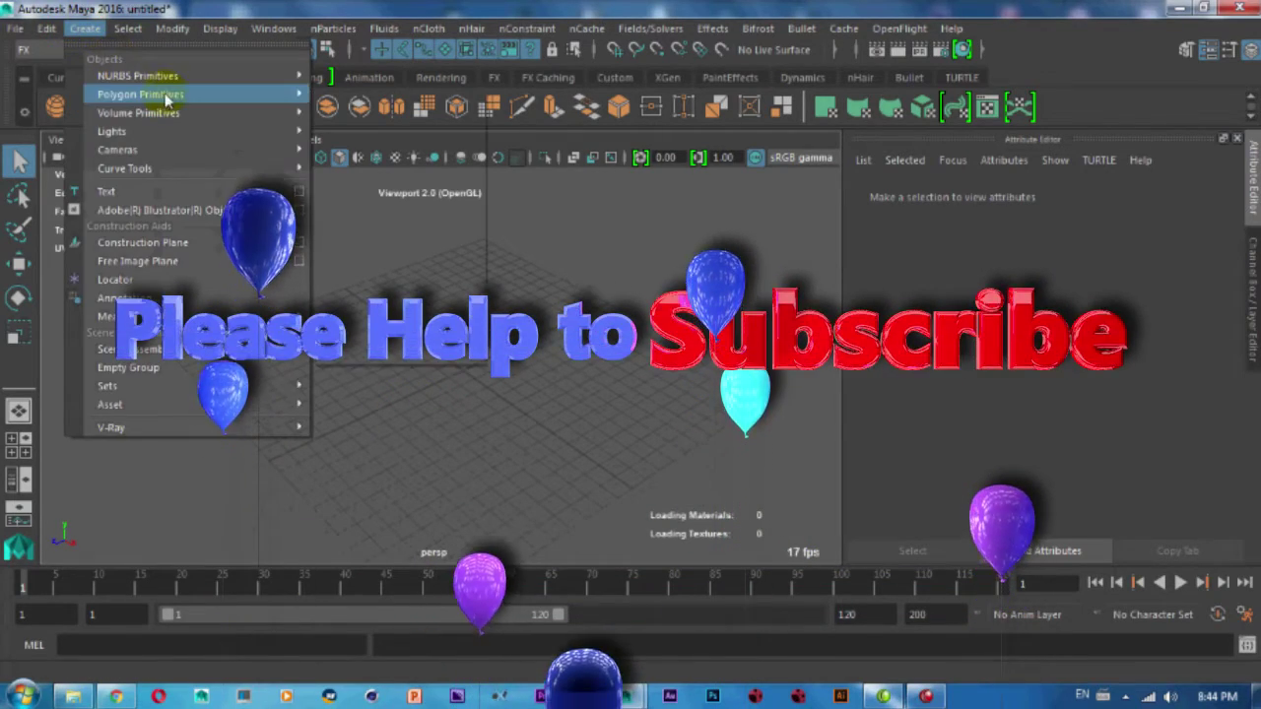
pyautogui.moveTo(141, 93)
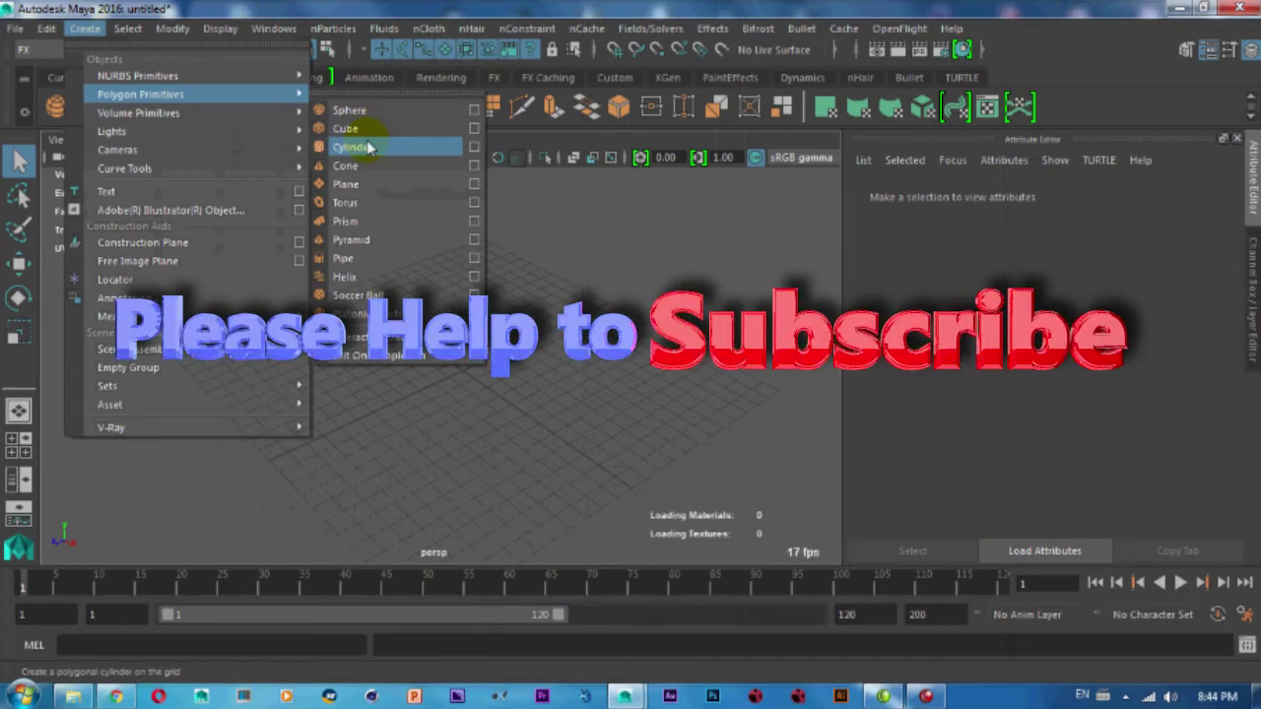
pyautogui.click(365, 132)
pyautogui.moveTo(442, 436)
pyautogui.mouseDown()
pyautogui.moveTo(493, 394)
pyautogui.moveTo(471, 175)
pyautogui.mouseUp()
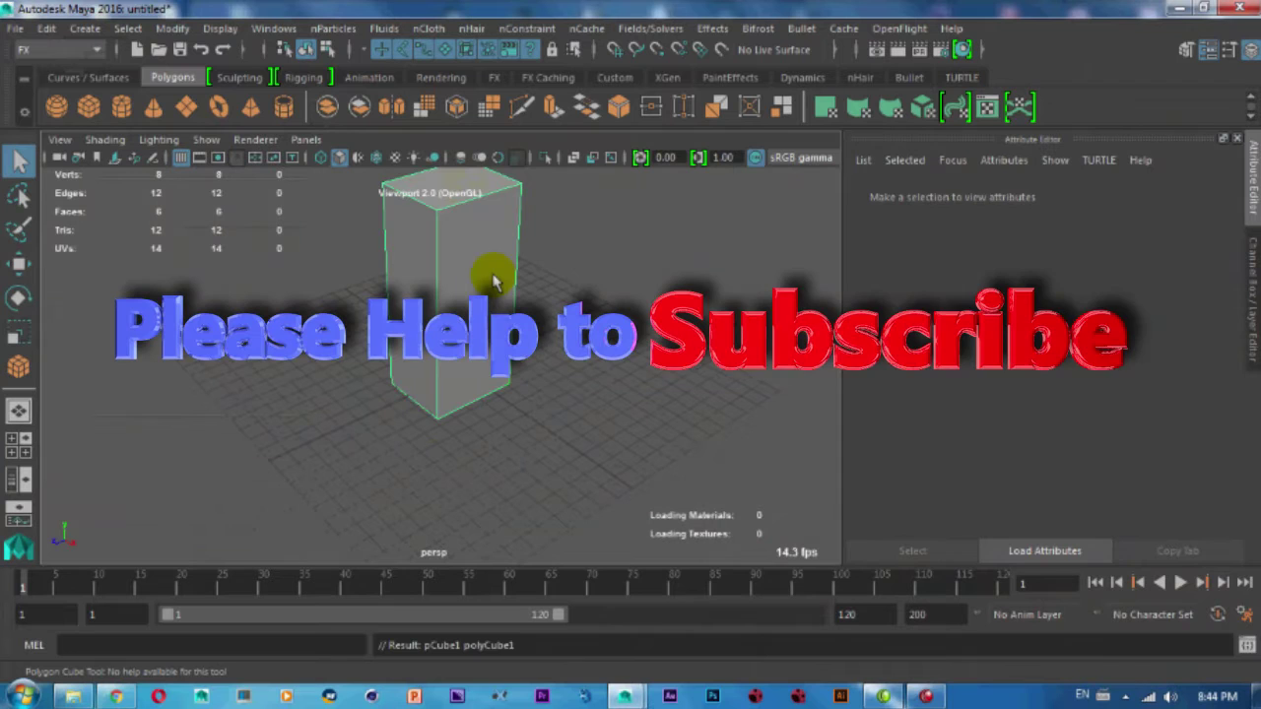
pyautogui.press('f')
# Set the cube's Width to 5 in the Channel Box.
pyautogui.click(1254, 331)
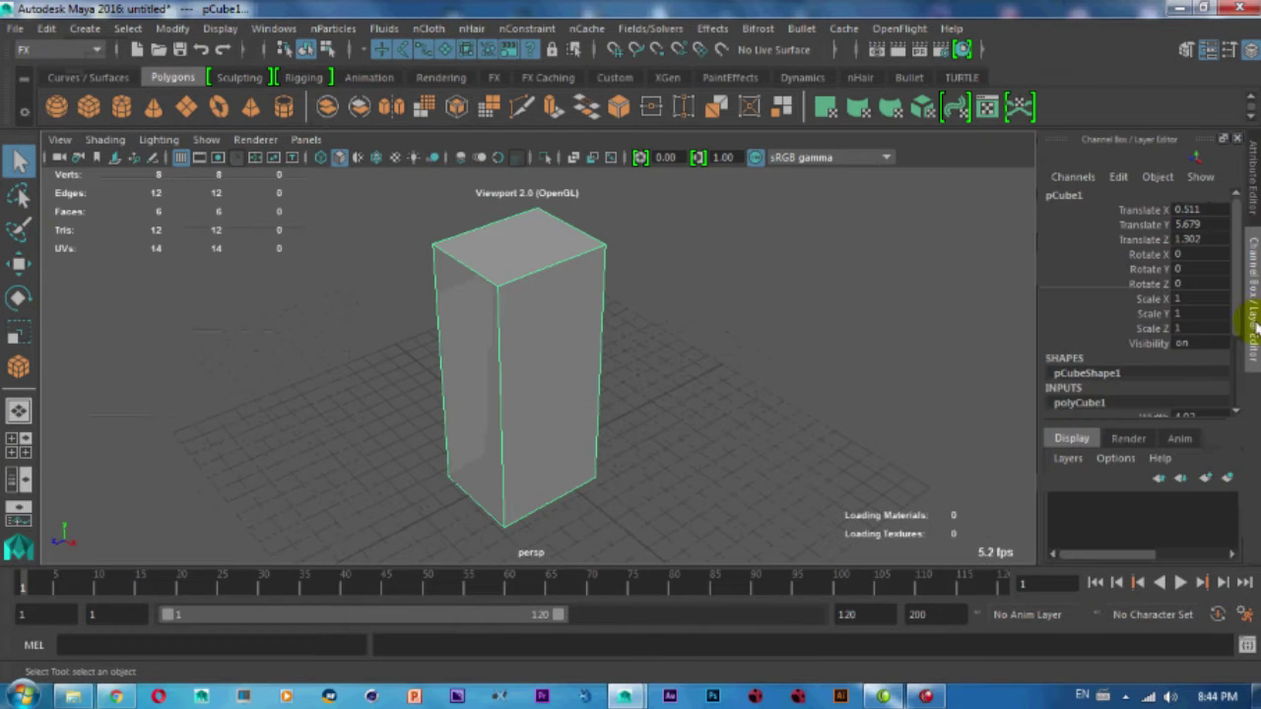
pyautogui.scroll(-3, 1159, 394)
pyautogui.doubleClick(1186, 306)
pyautogui.write('5')
pyautogui.press('Return')
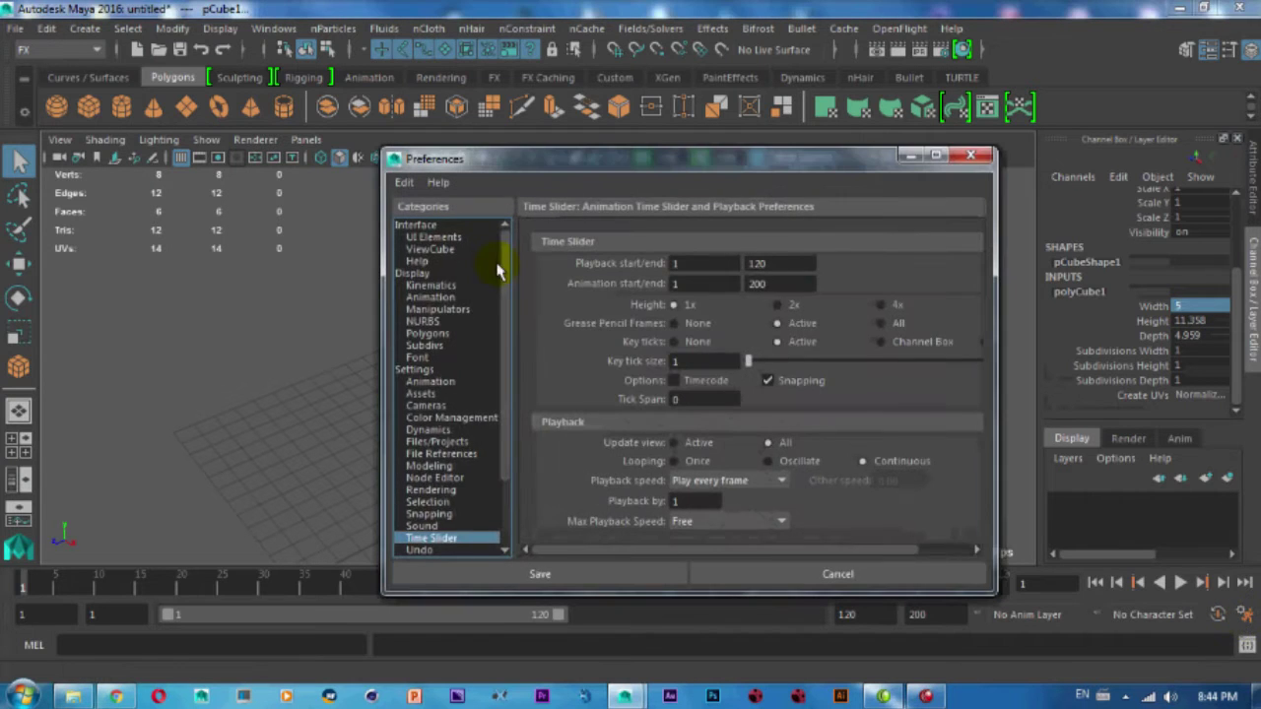
pyautogui.click(429, 284)
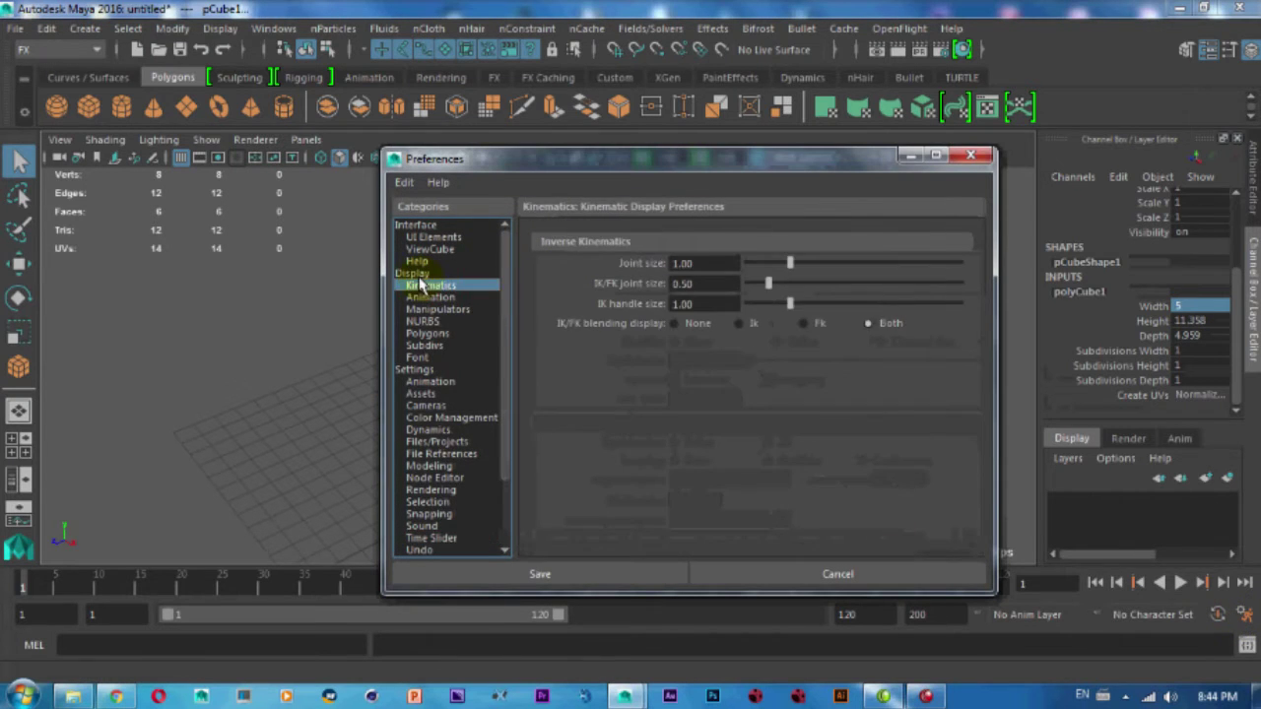
pyautogui.click(416, 276)
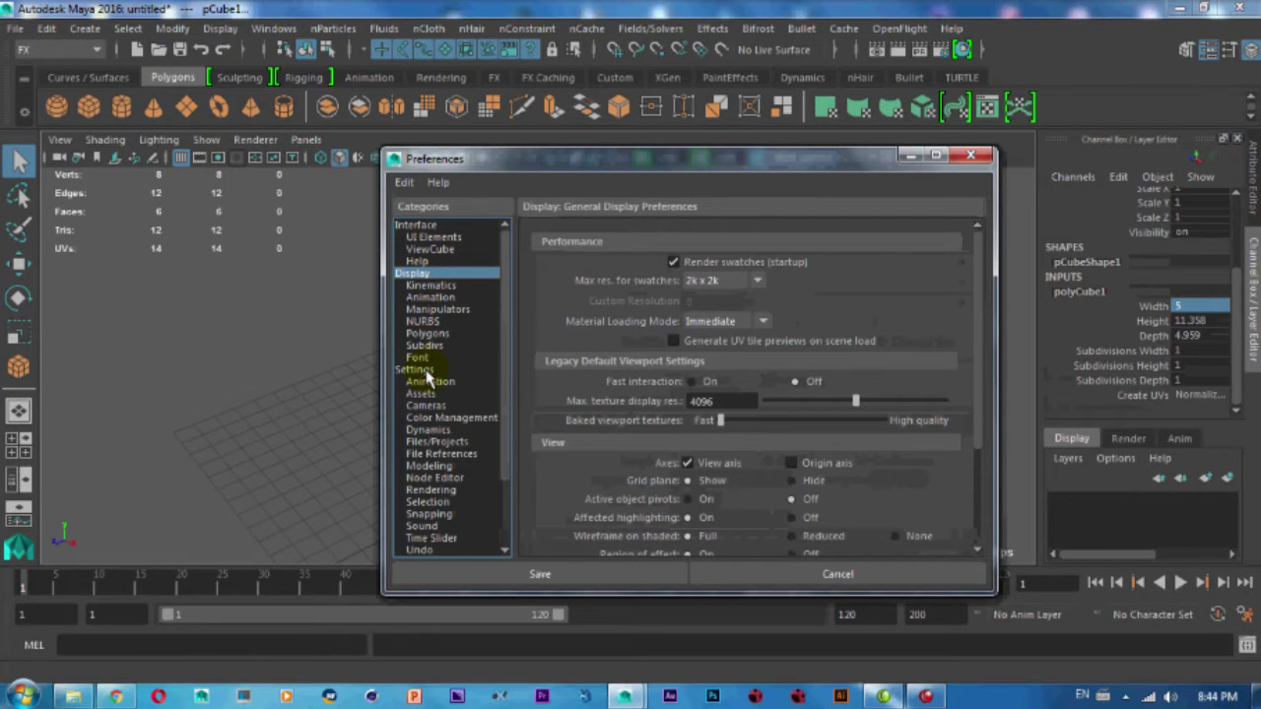
pyautogui.scroll(-1, 433, 516)
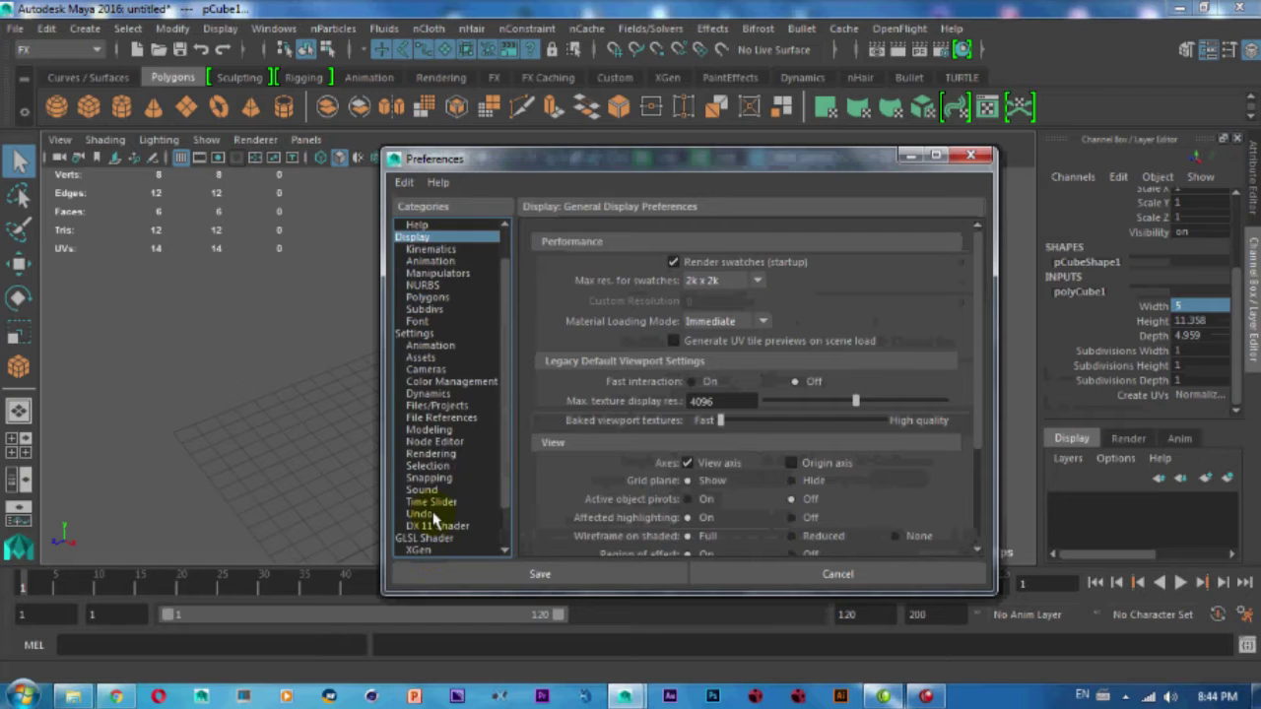
pyautogui.scroll(-2, 433, 519)
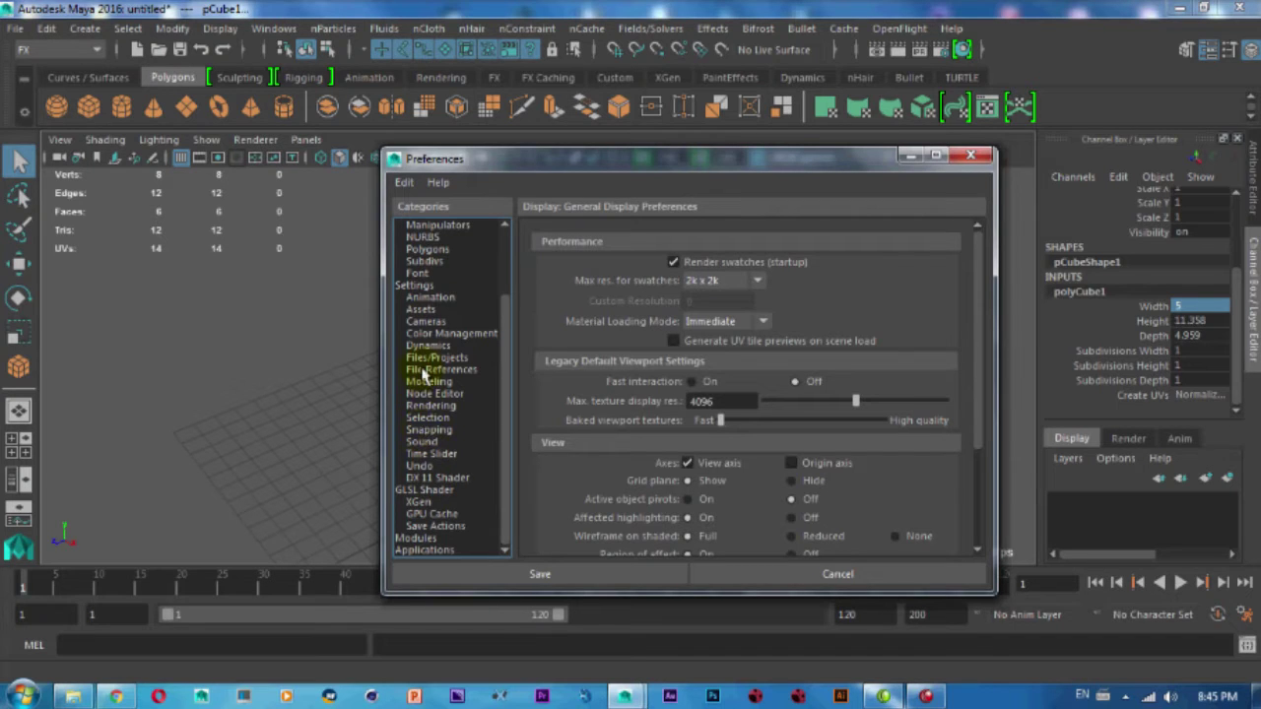
pyautogui.click(424, 287)
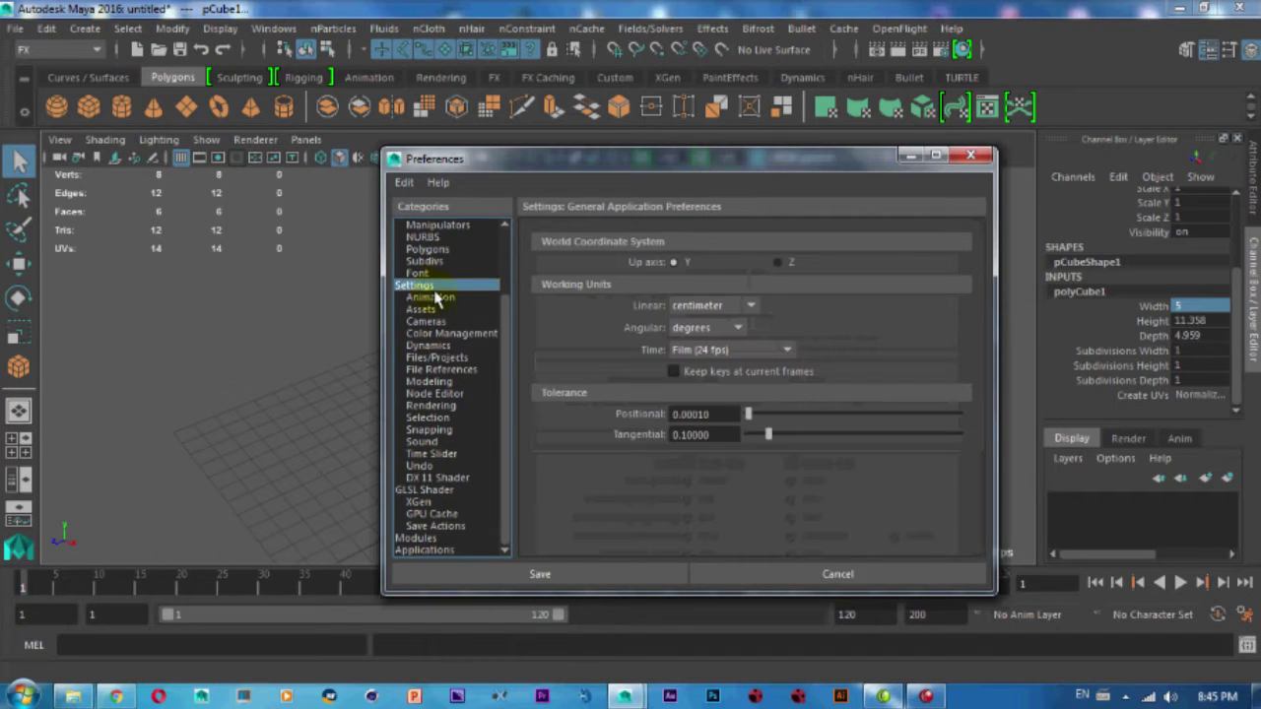
pyautogui.click(760, 305)
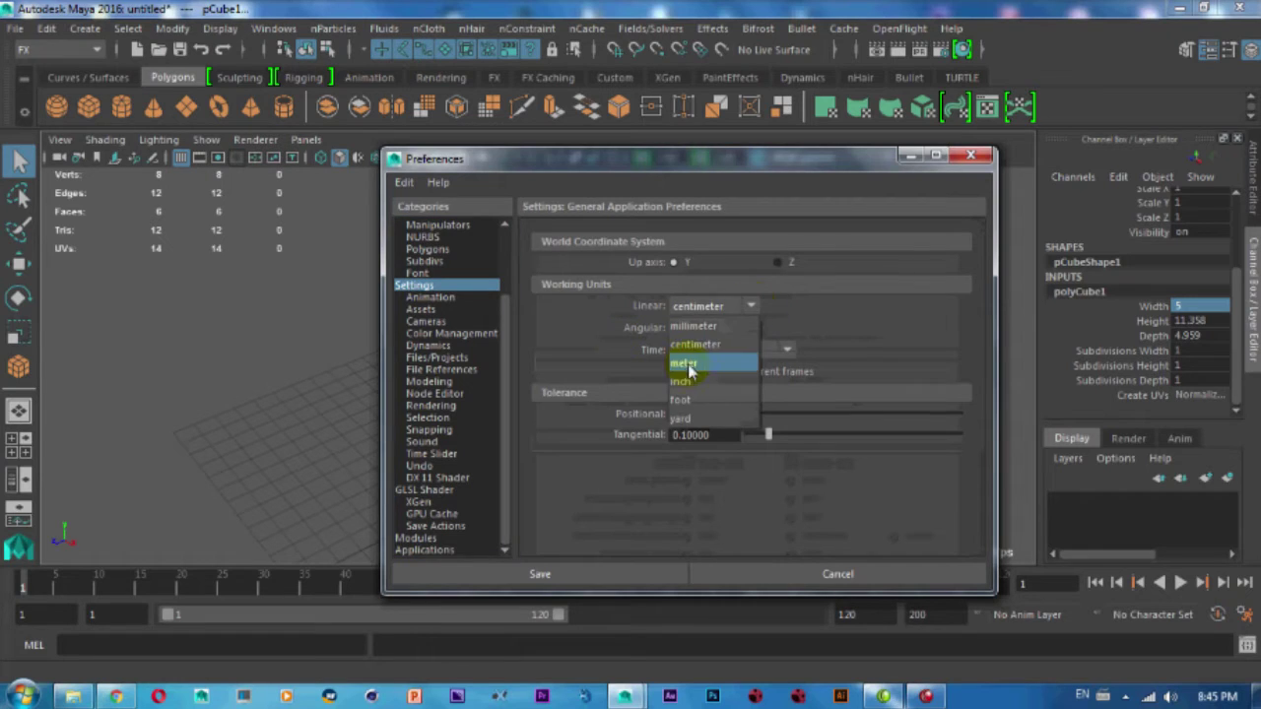
pyautogui.click(677, 350)
pyautogui.click(696, 308)
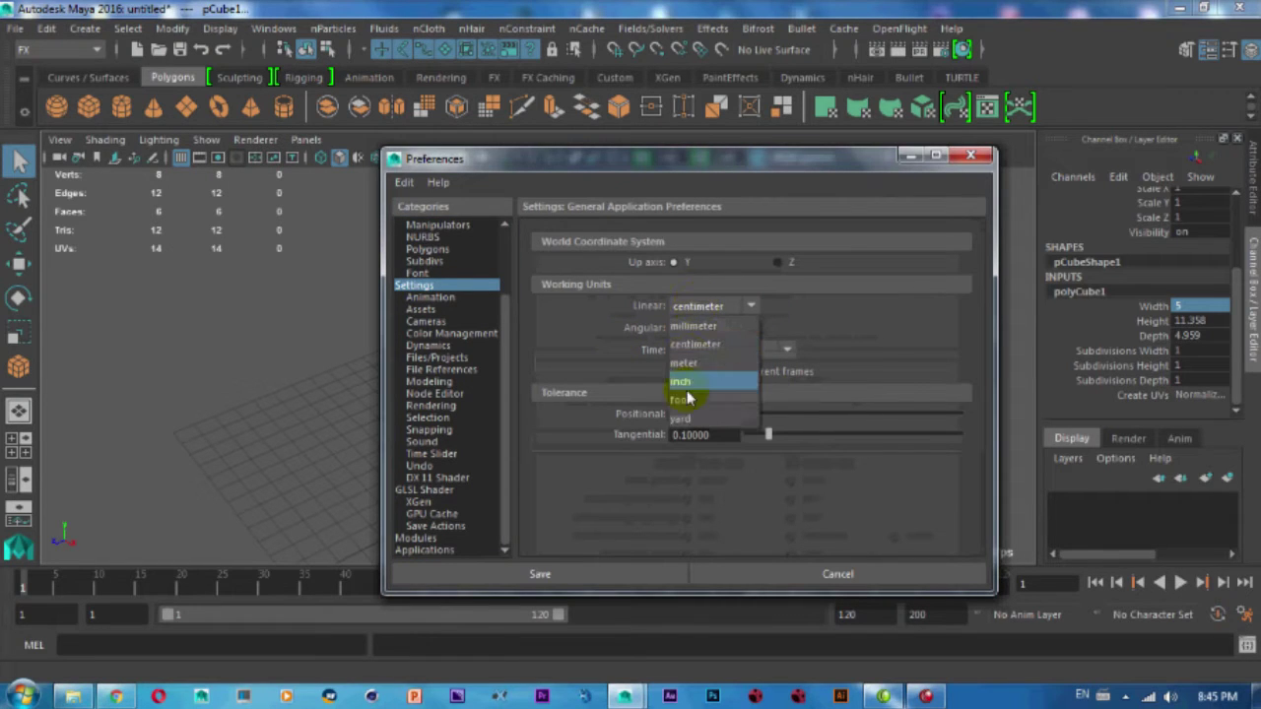
pyautogui.click(694, 346)
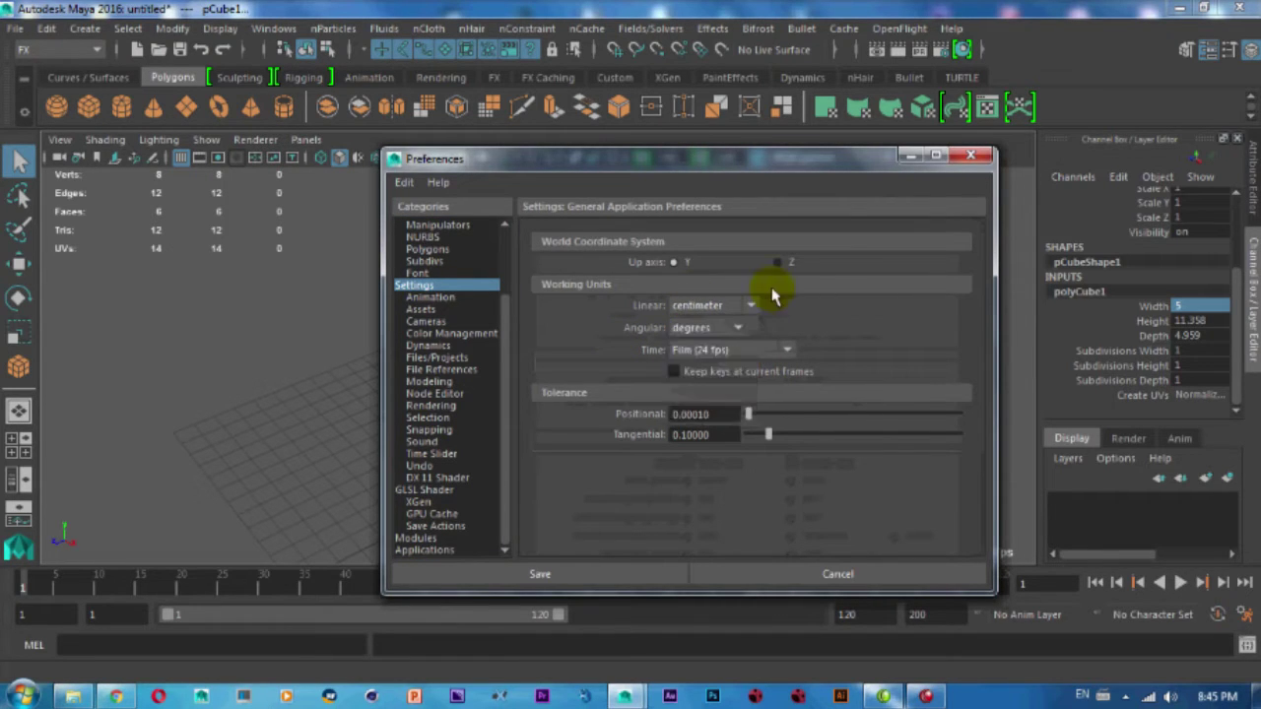
pyautogui.click(972, 158)
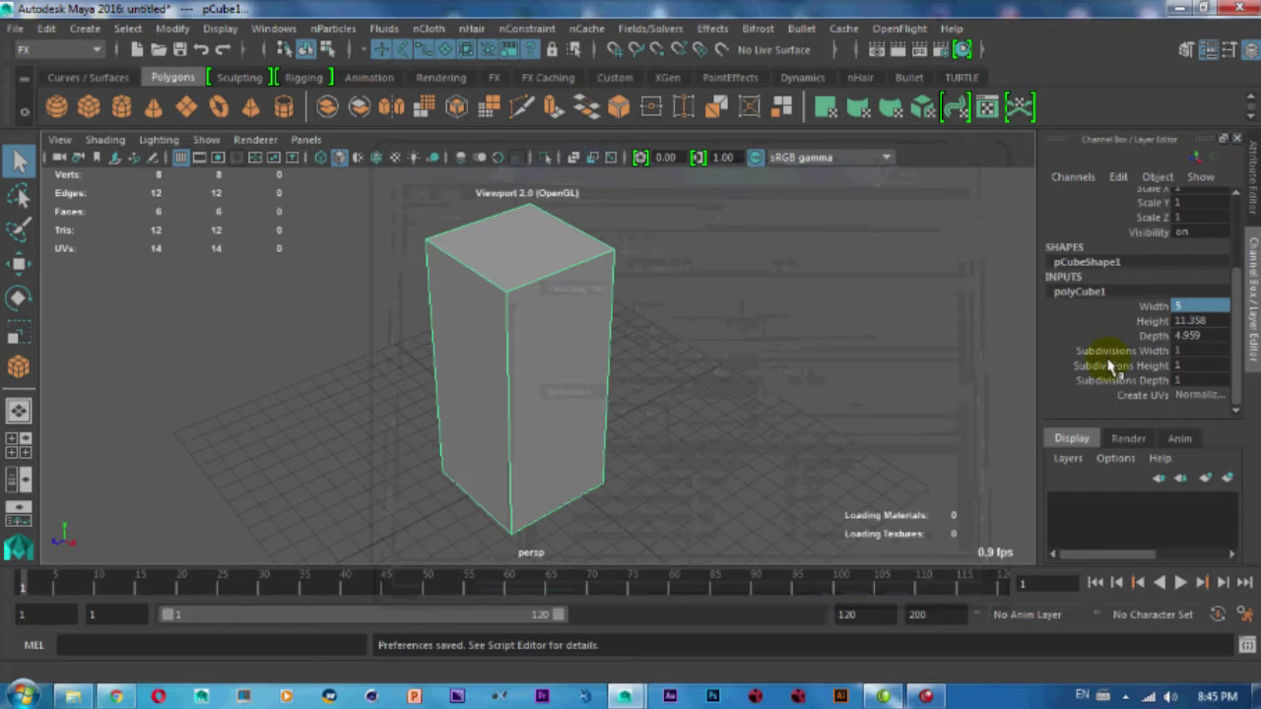
# Set the cube to Height 20 and Depth 5, with all three subdivisions at 11.
pyautogui.doubleClick(1192, 321)
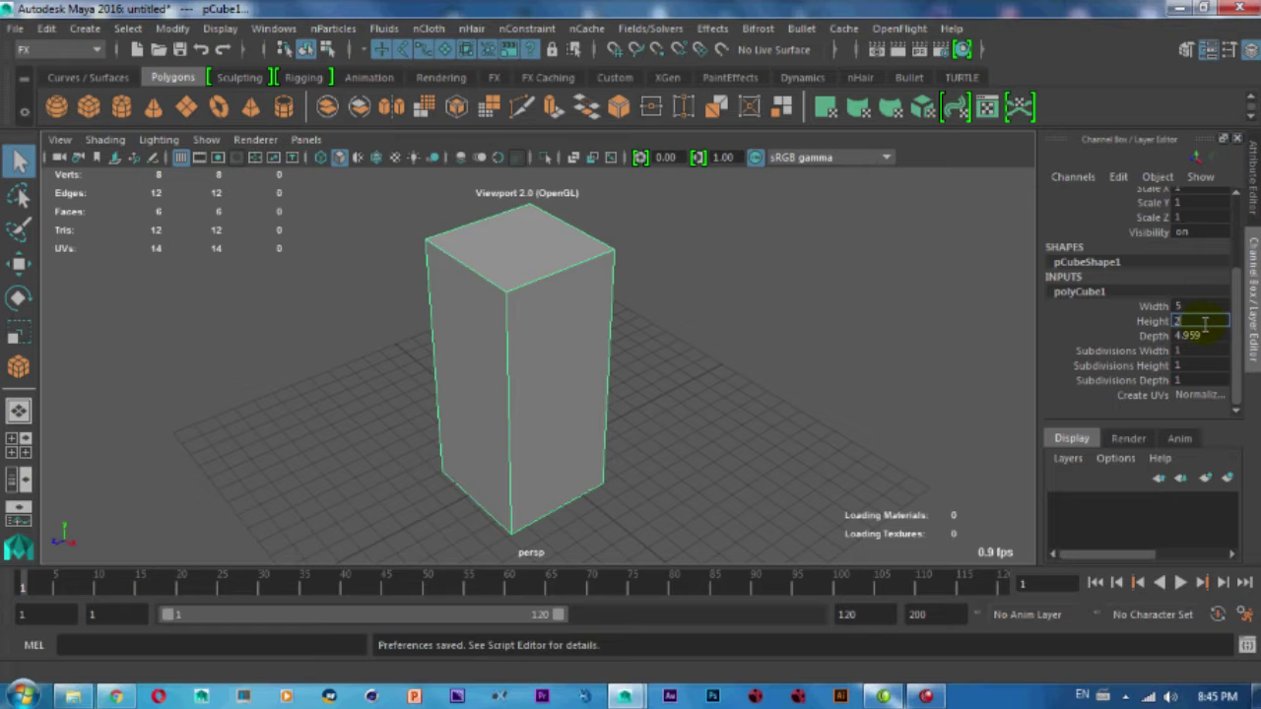
pyautogui.write('0')
pyautogui.press('Return')
pyautogui.doubleClick(1194, 351)
pyautogui.doubleClick(1188, 337)
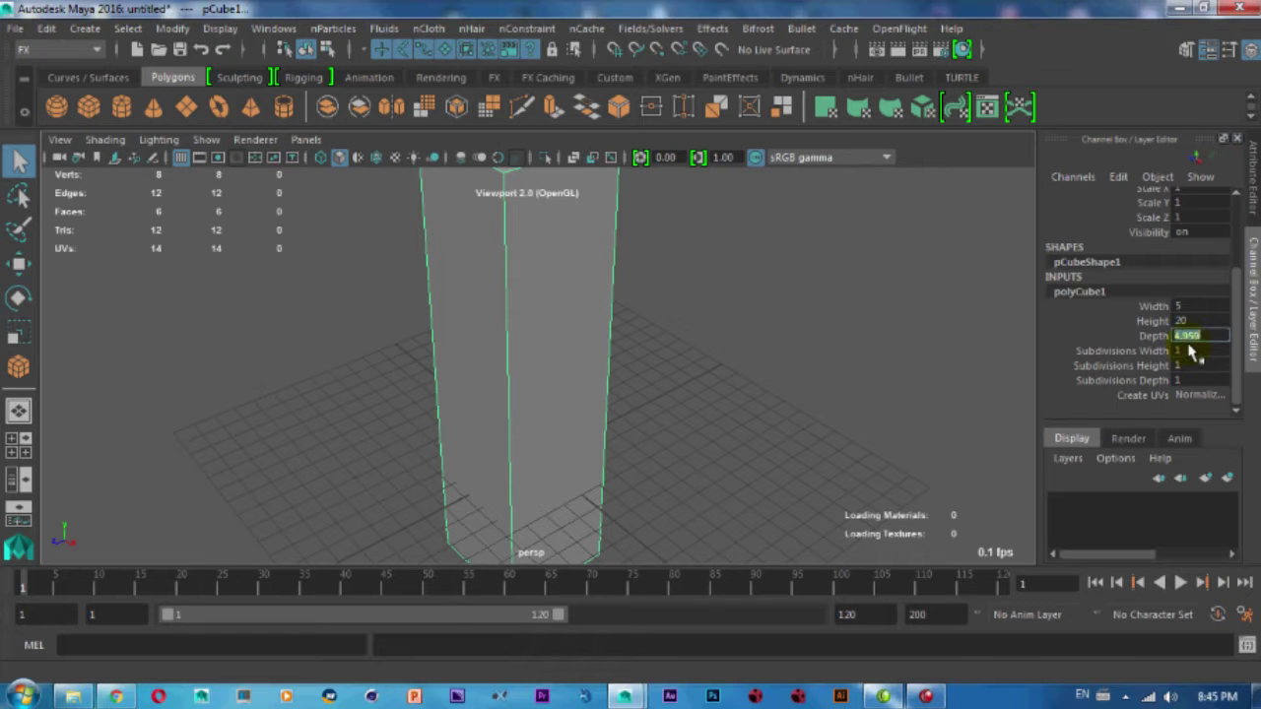
pyautogui.write('5')
pyautogui.moveTo(1152, 352); pyautogui.dragTo(1144, 382)
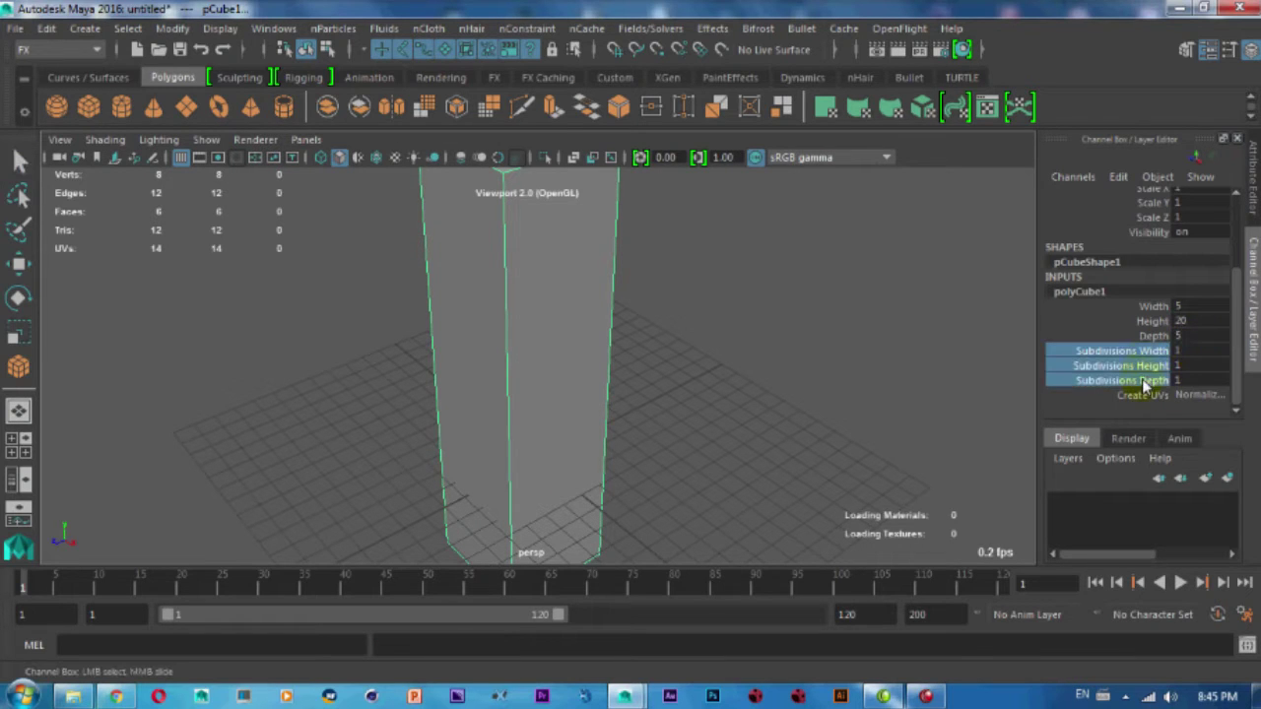
pyautogui.moveTo(791, 332); pyautogui.dragTo(881, 330, button='middle')
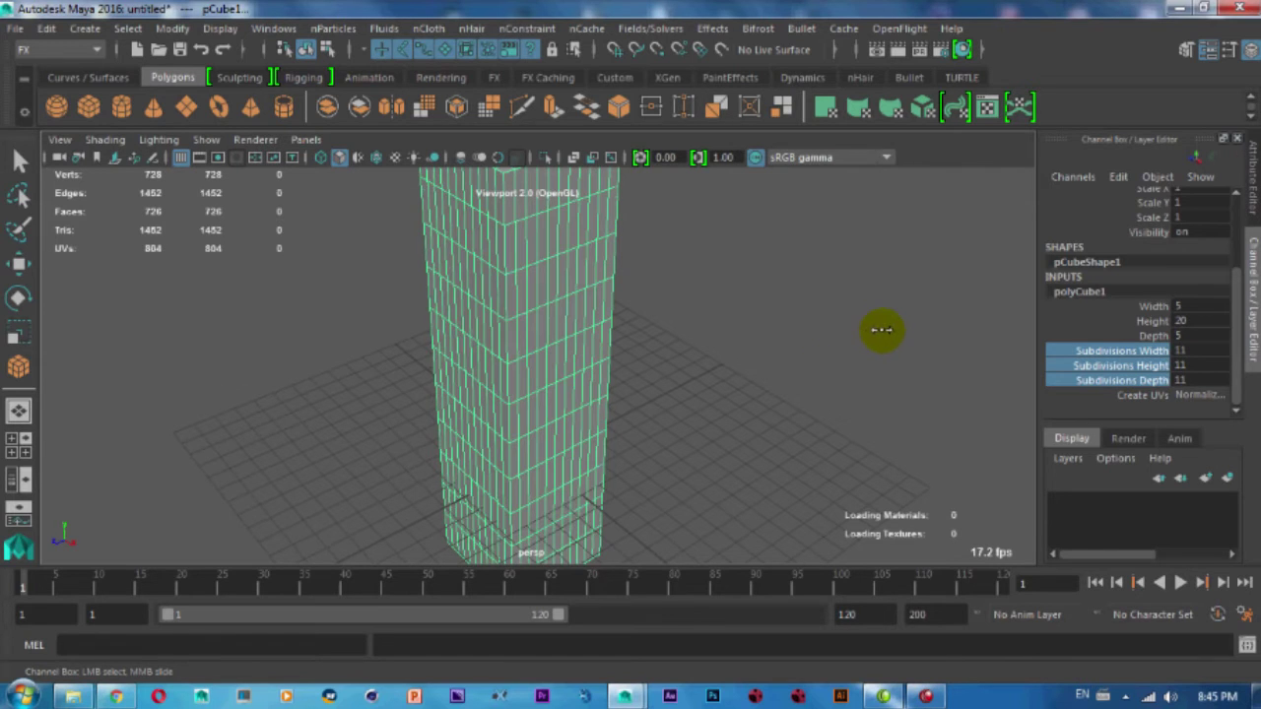
pyautogui.scroll(-5, 613, 351)
pyautogui.scroll(2, 551, 375)
# Lift the box above the grid to Translate Y 11.63 and view it in wireframe.
pyautogui.press('w')
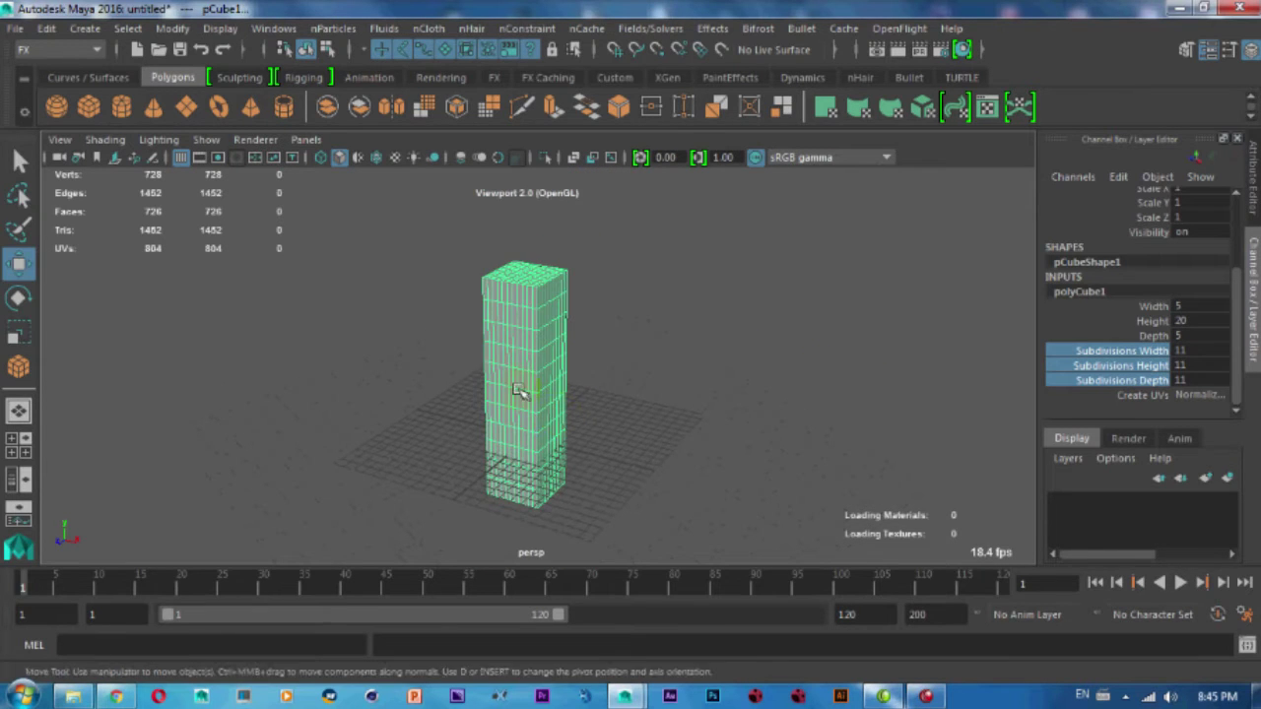
pyautogui.moveTo(530, 326)
pyautogui.mouseDown()
pyautogui.moveTo(524, 254)
pyautogui.moveTo(513, 390)
pyautogui.moveTo(644, 334)
pyautogui.mouseUp()
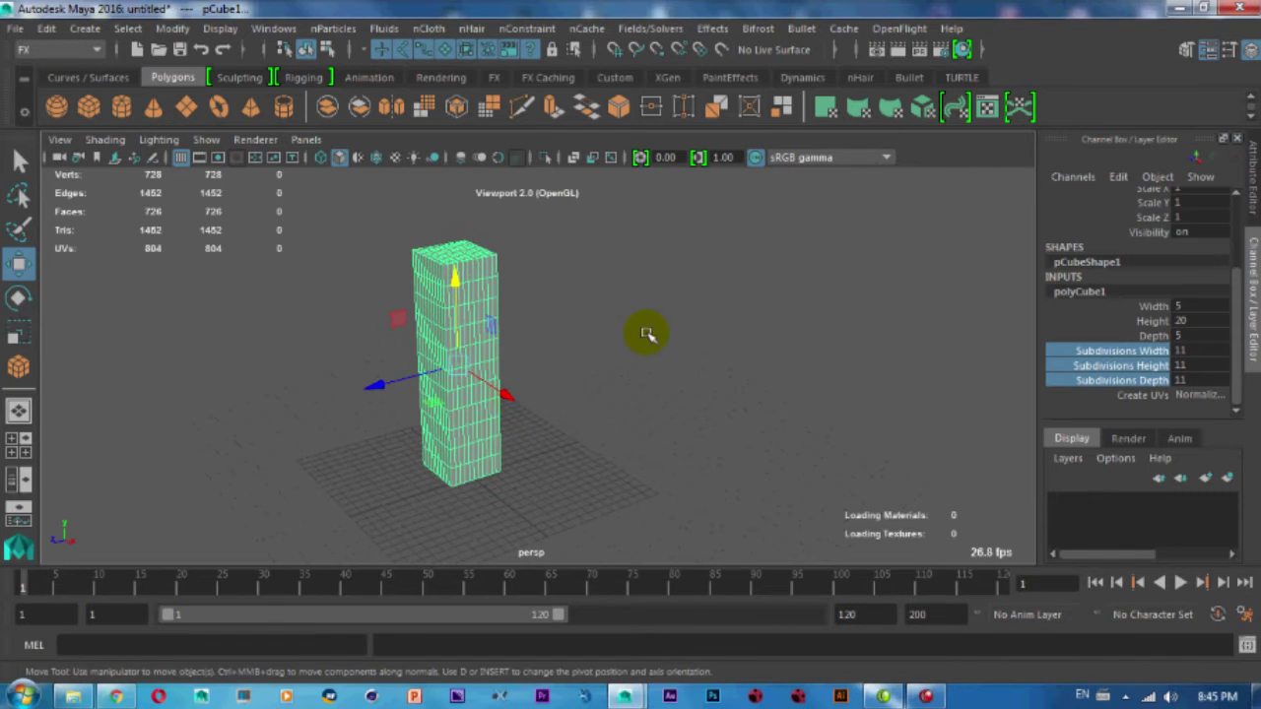
pyautogui.click(644, 334)
pyautogui.moveTo(565, 326)
pyautogui.keyDown('alt'); pyautogui.mouseDown()
pyautogui.moveTo(503, 314)
pyautogui.moveTo(549, 309)
pyautogui.mouseUp(); pyautogui.keyUp('alt')
pyautogui.click(506, 301)
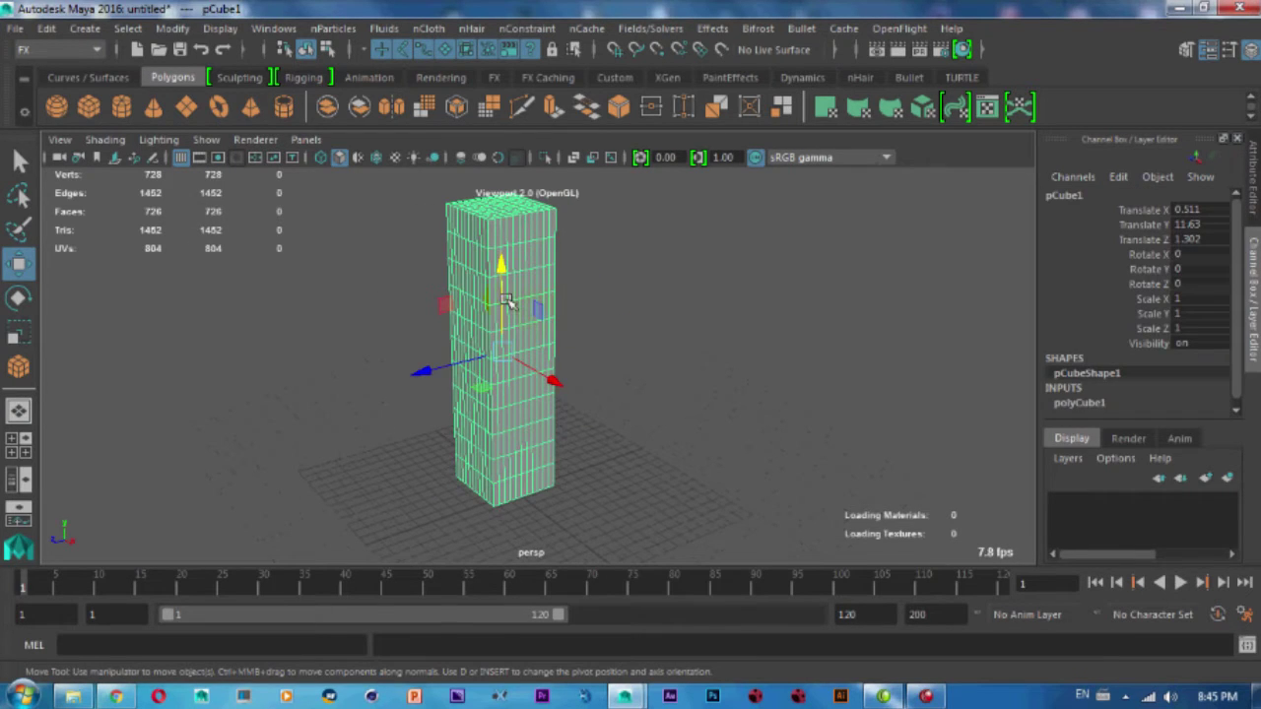
pyautogui.press('4')
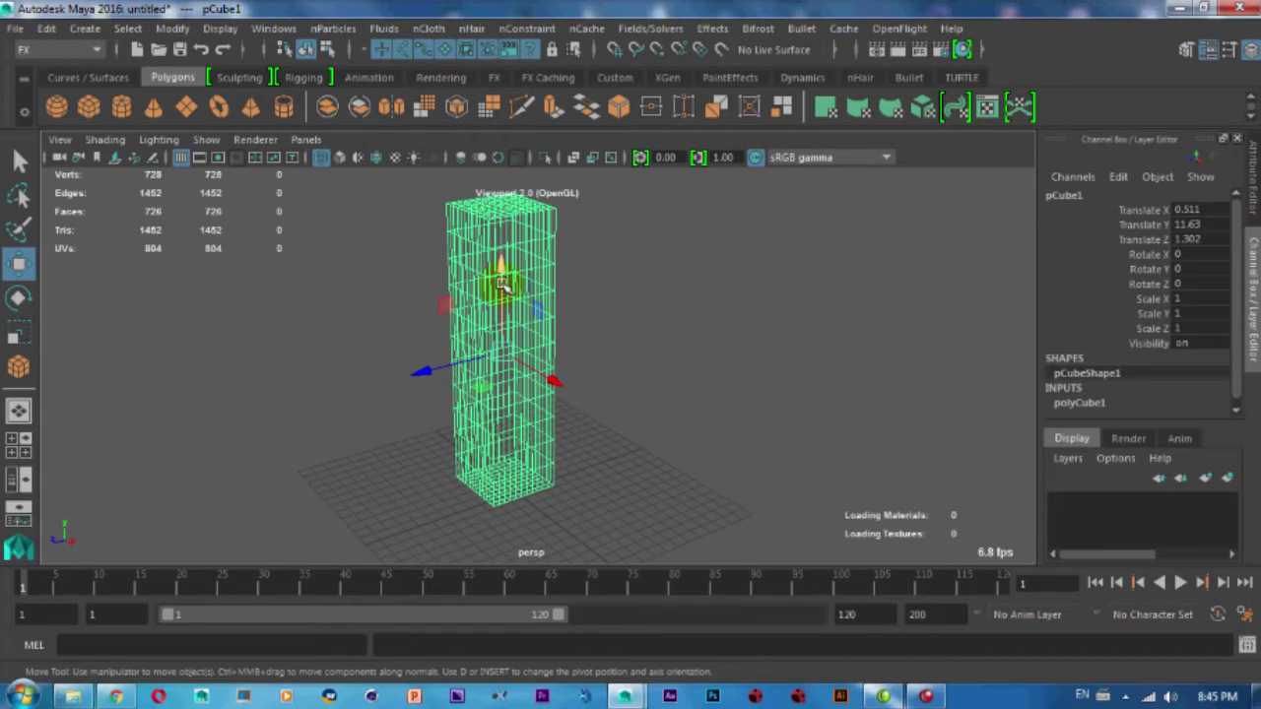
pyautogui.click(685, 313)
pyautogui.click(479, 309)
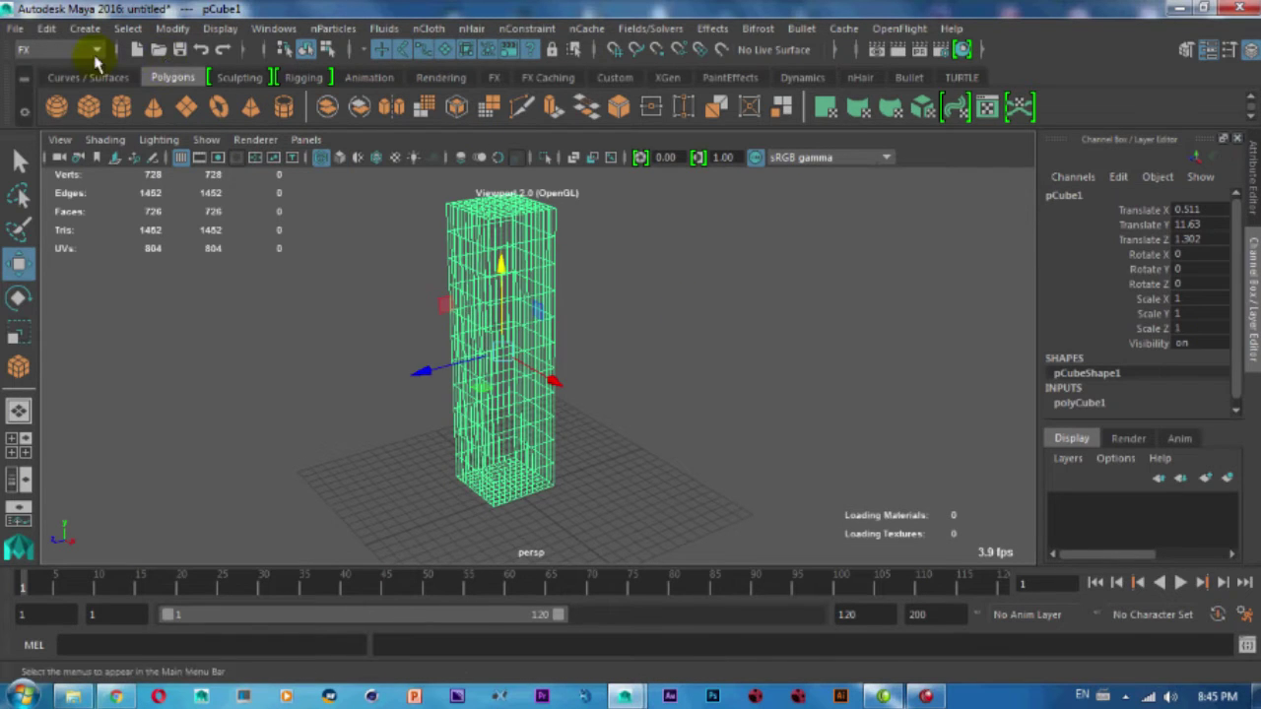
# Switch the menu set from FX to Animation and browse its deformer menu.
pyautogui.click(95, 50)
pyautogui.click(47, 108)
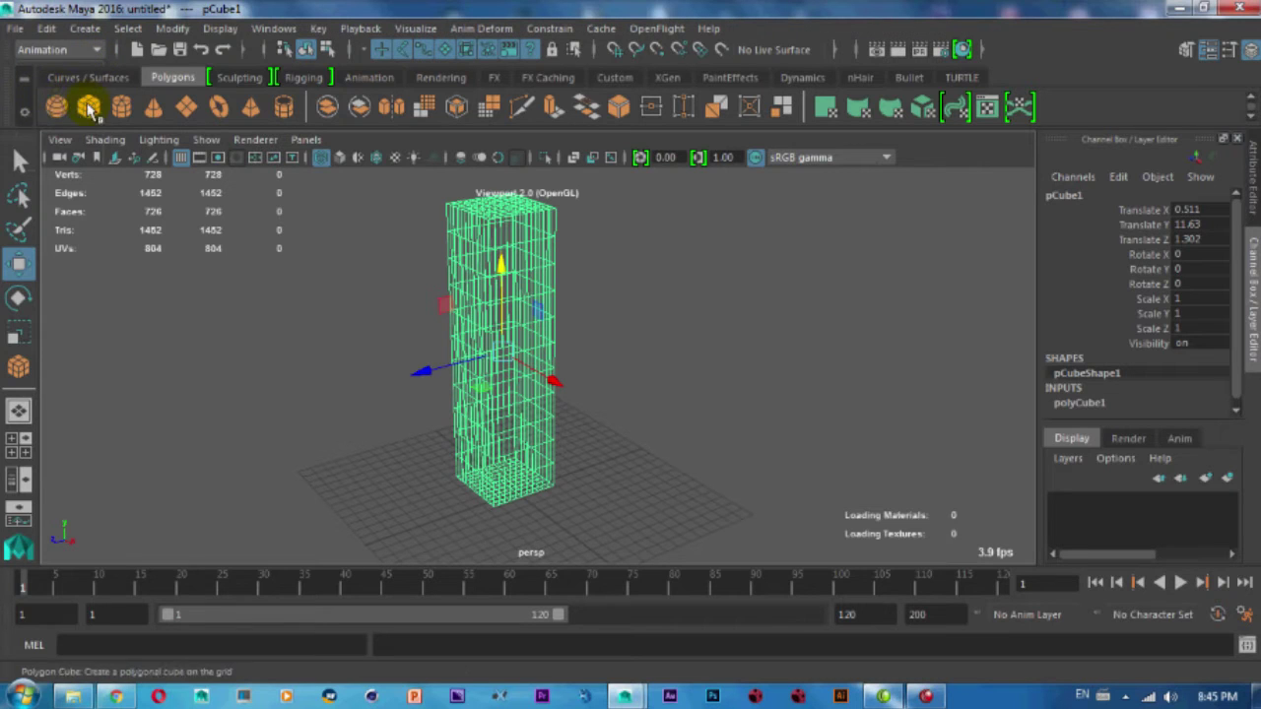
pyautogui.click(70, 53)
pyautogui.click(42, 109)
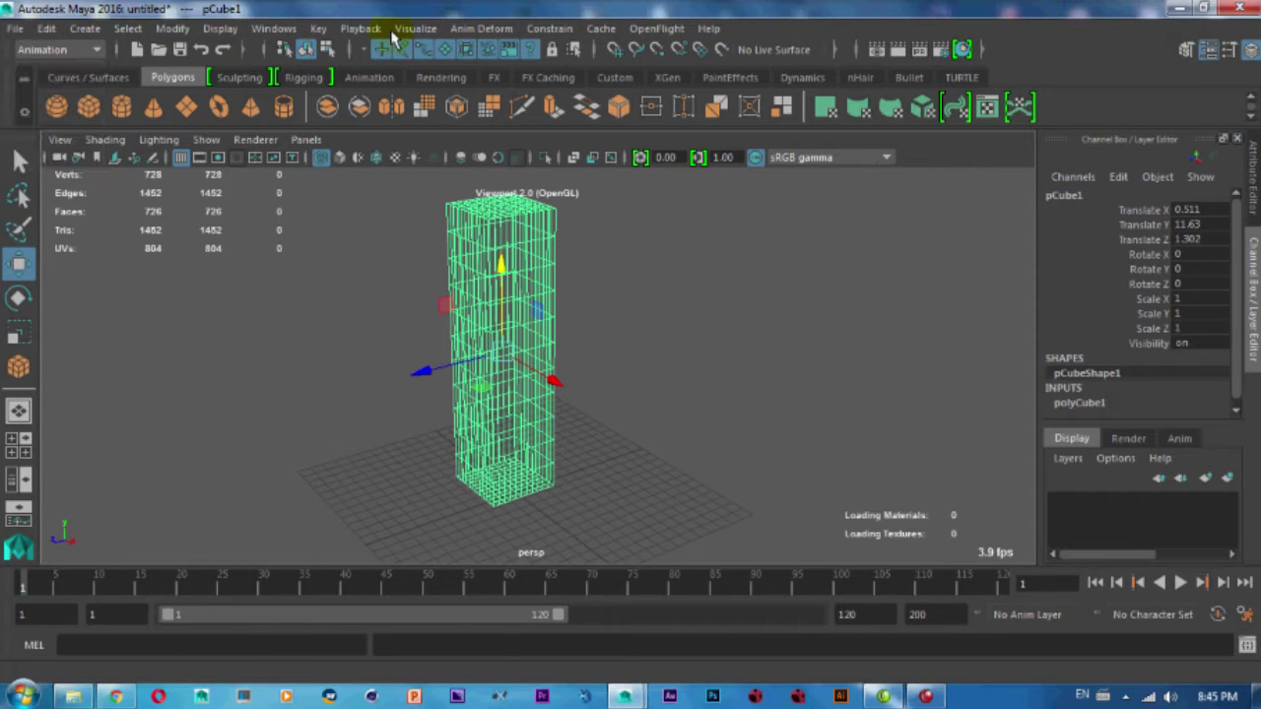
pyautogui.click(470, 36)
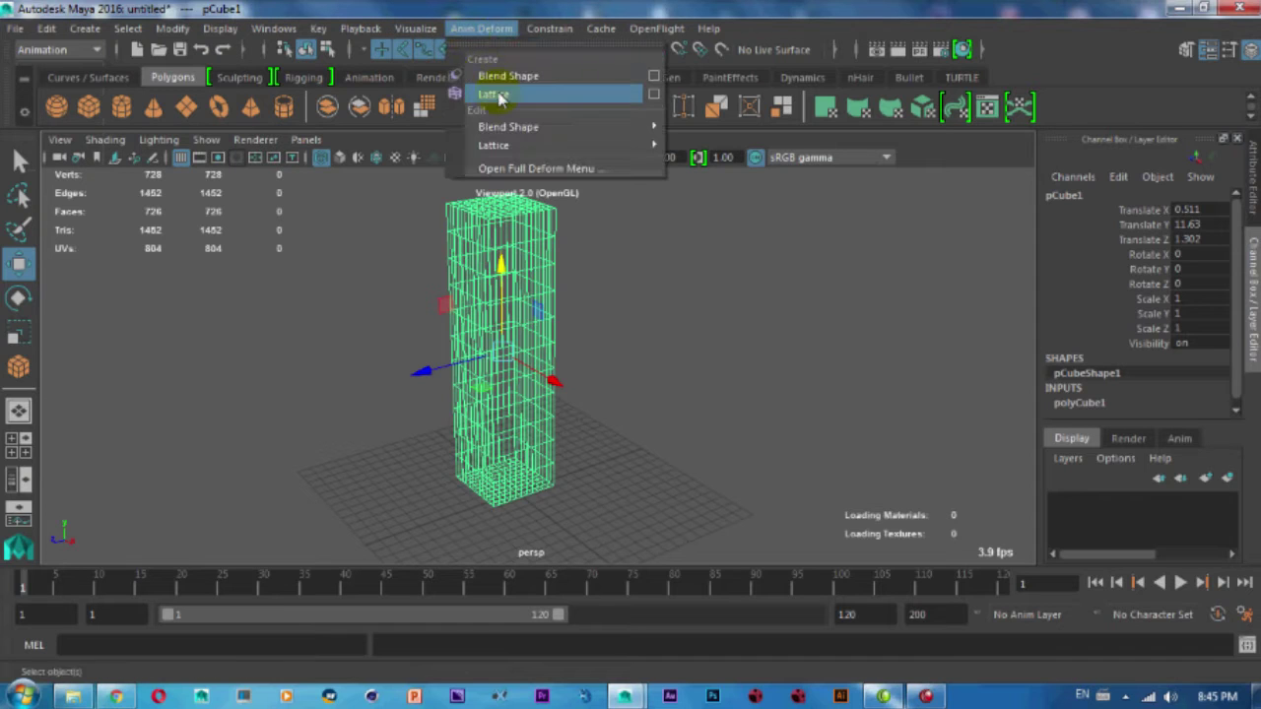
pyautogui.moveTo(509, 127)
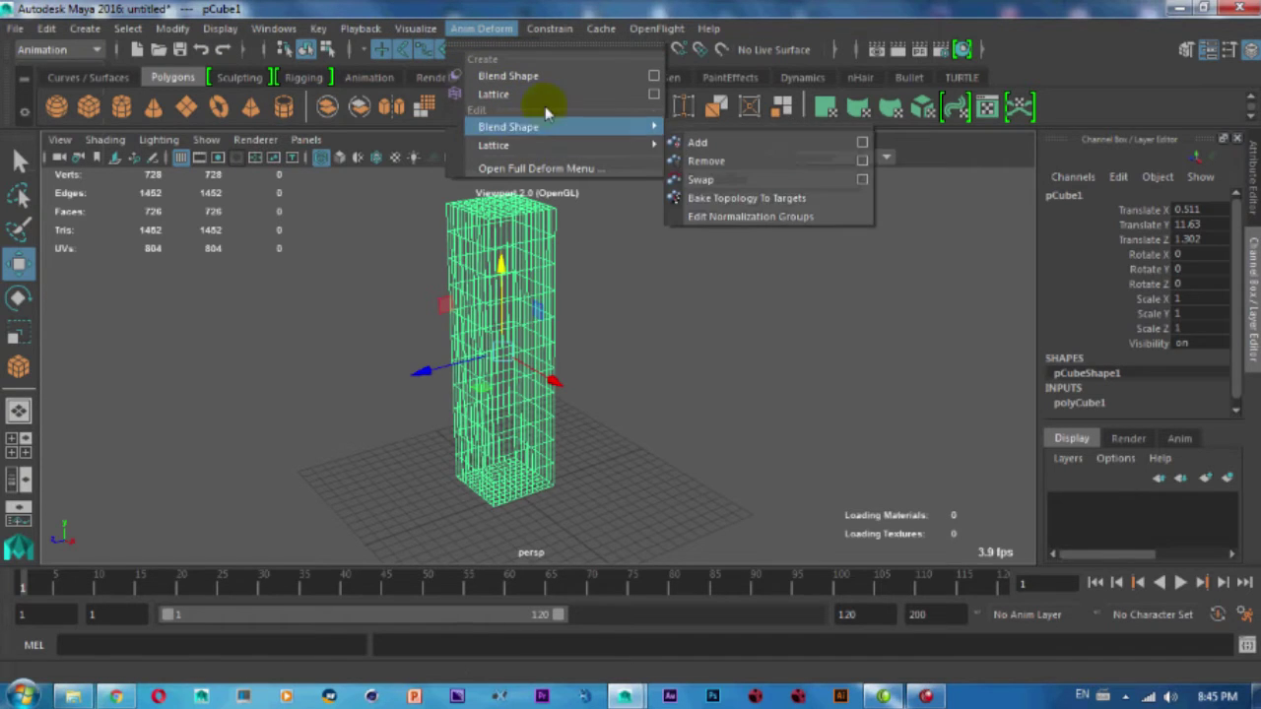
# Switch to the Rigging menu set and look through its deformer list.
pyautogui.click(61, 51)
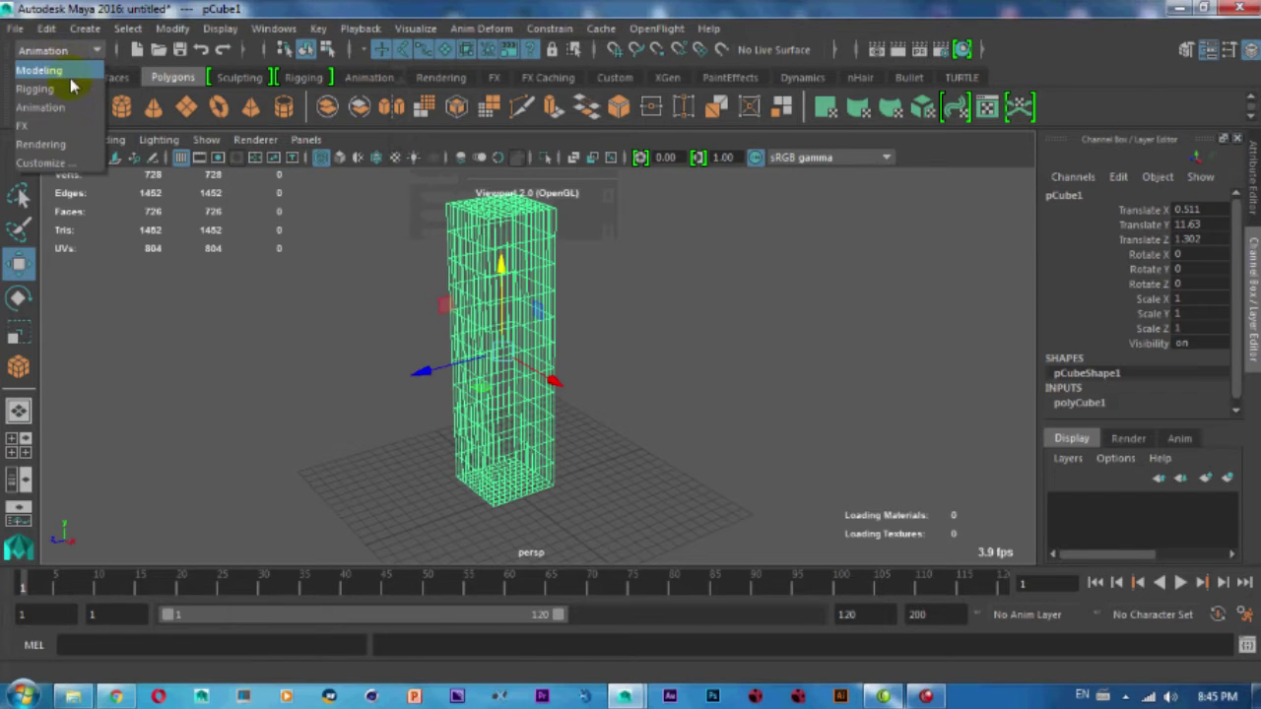
pyautogui.click(71, 89)
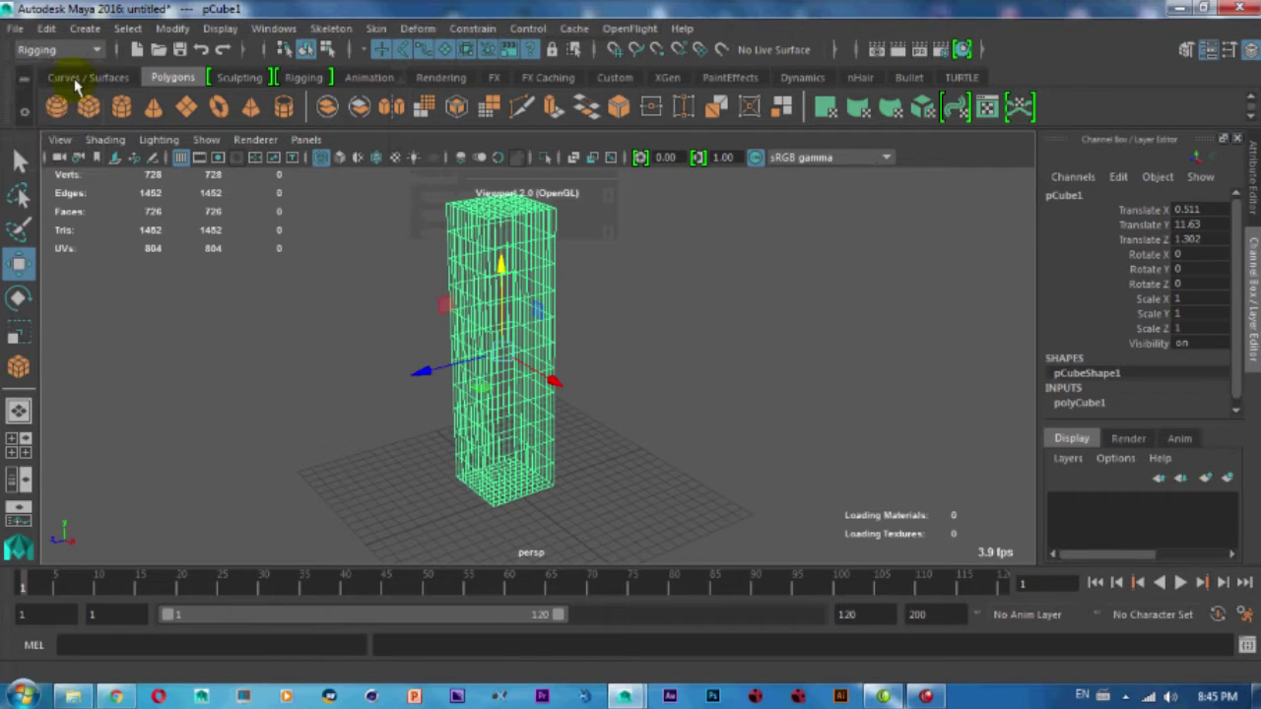
pyautogui.click(414, 28)
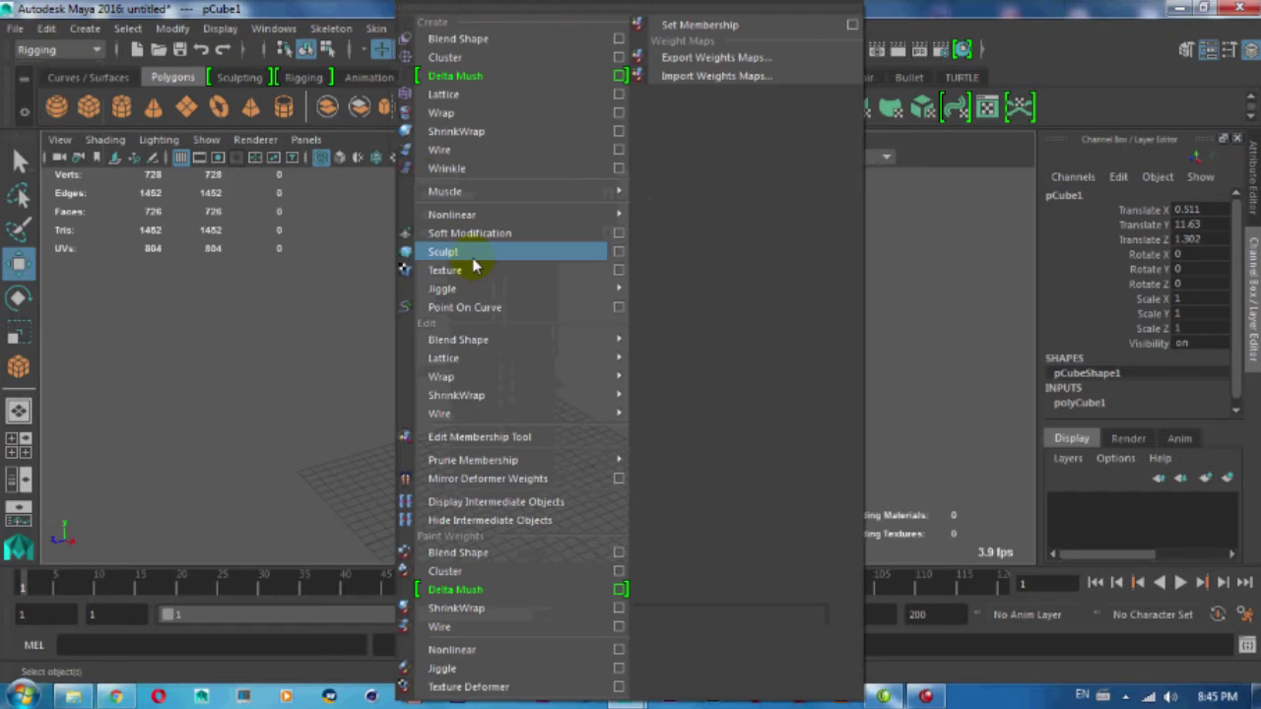
pyautogui.moveTo(452, 214)
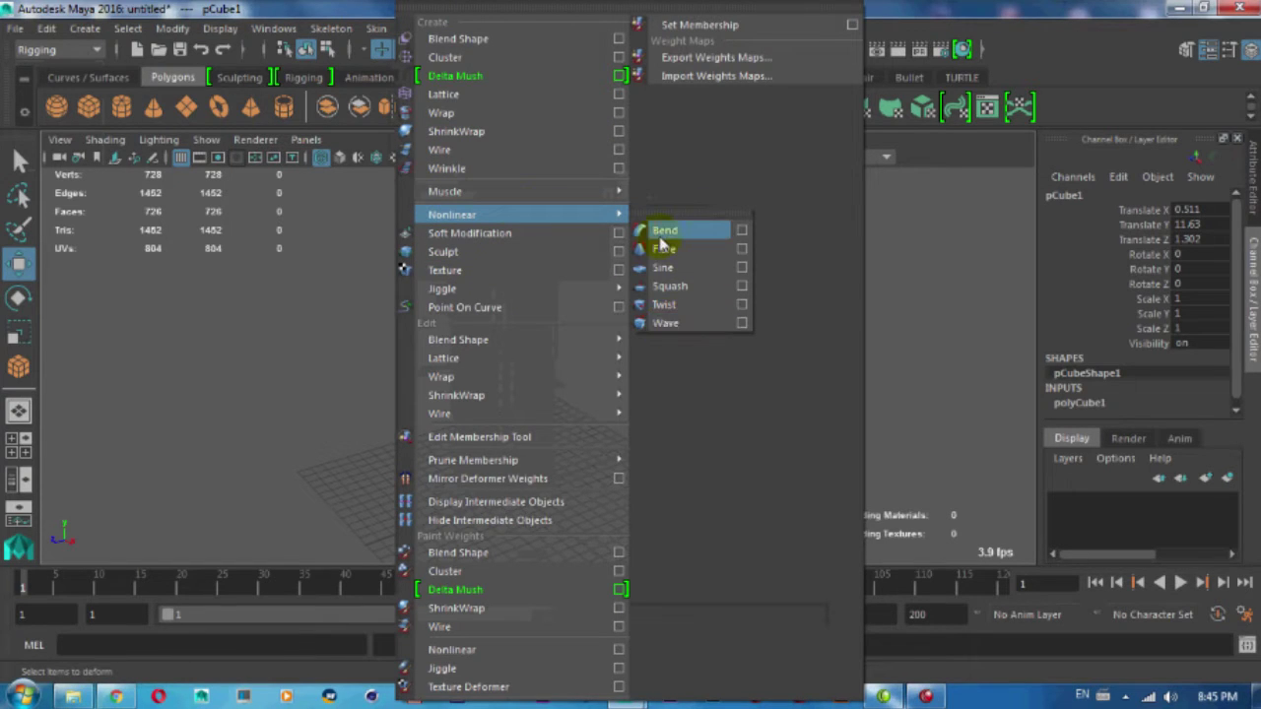
pyautogui.click(33, 51)
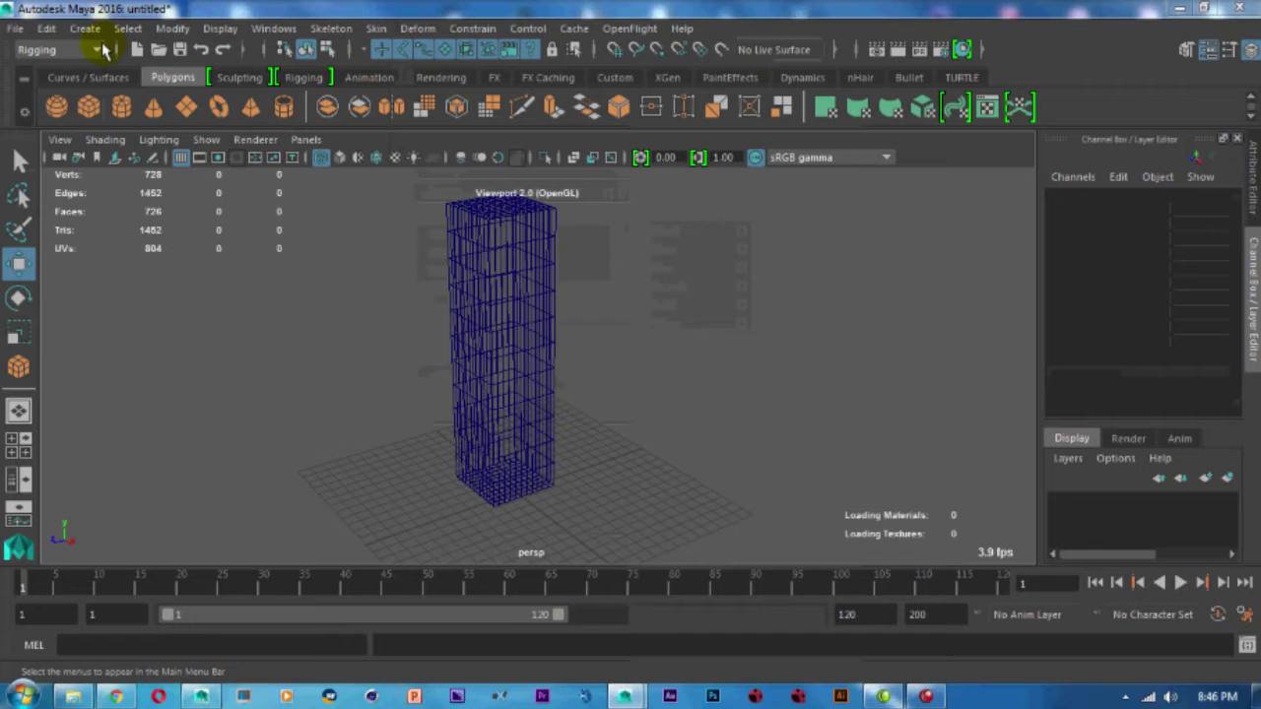
# Tear off the Deform > Nonlinear menu as a floating window beside the model.
pyautogui.click(96, 49)
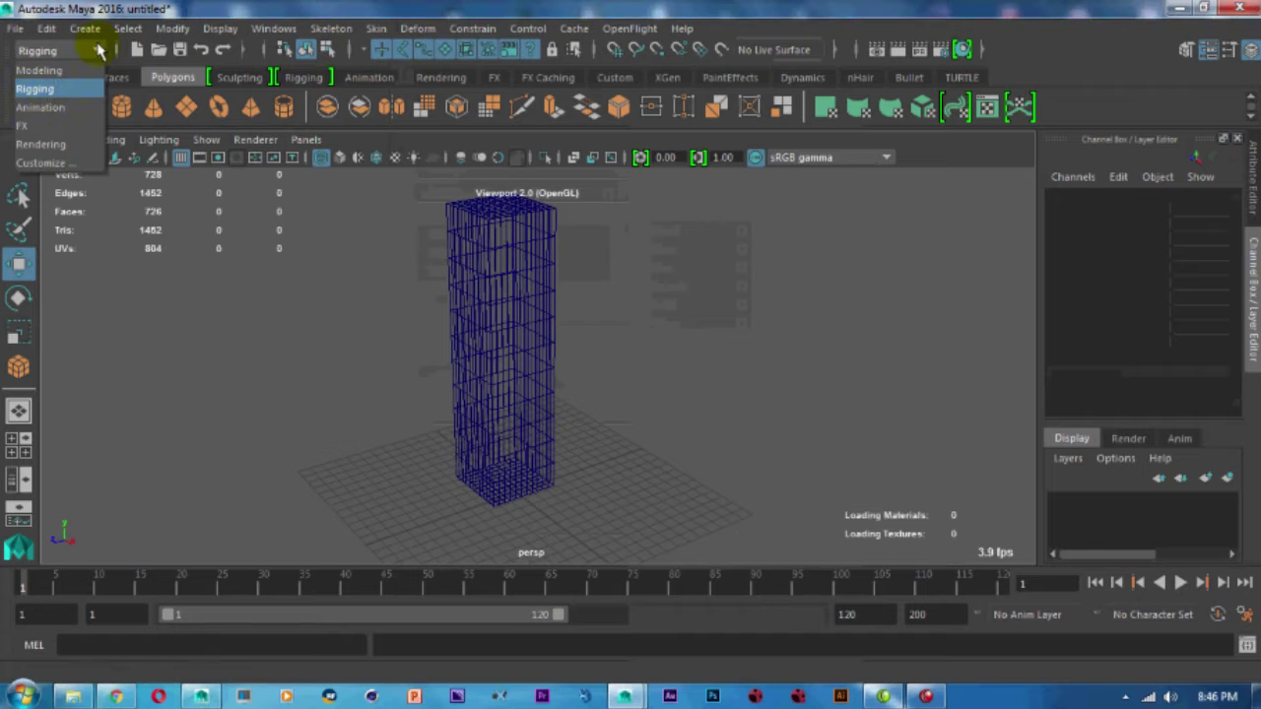
pyautogui.click(37, 91)
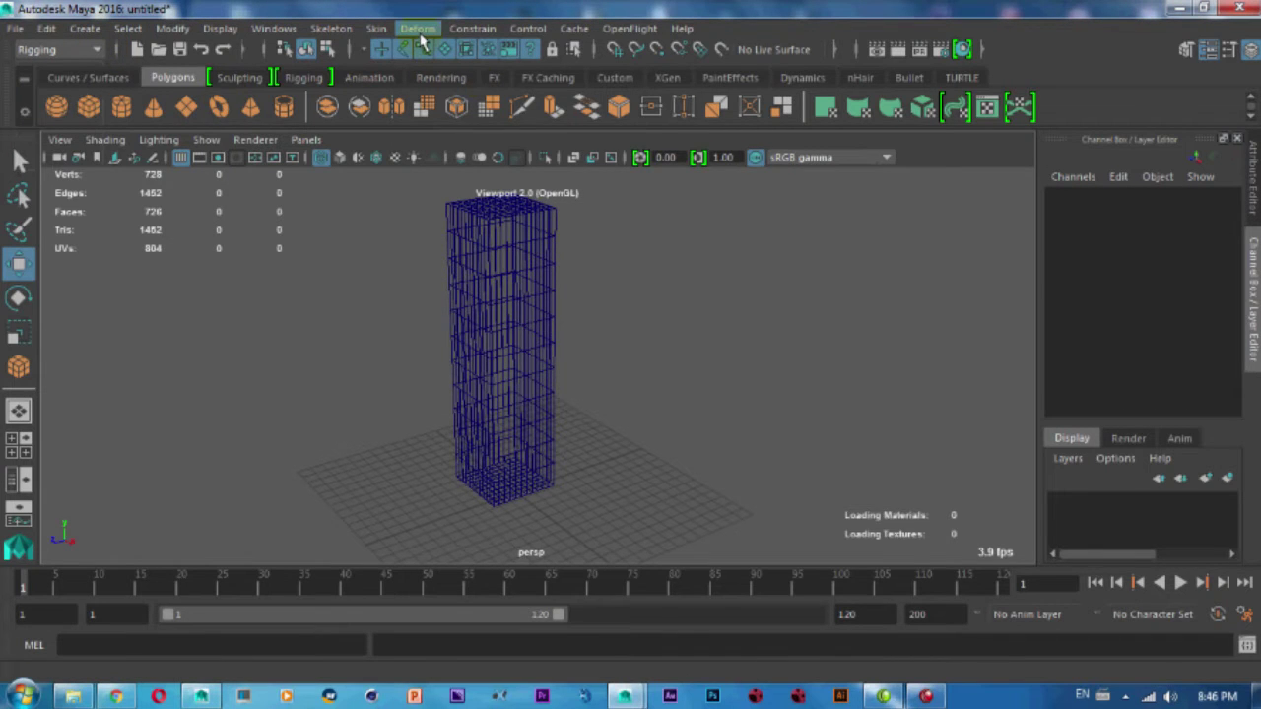
pyautogui.click(418, 29)
pyautogui.moveTo(499, 215)
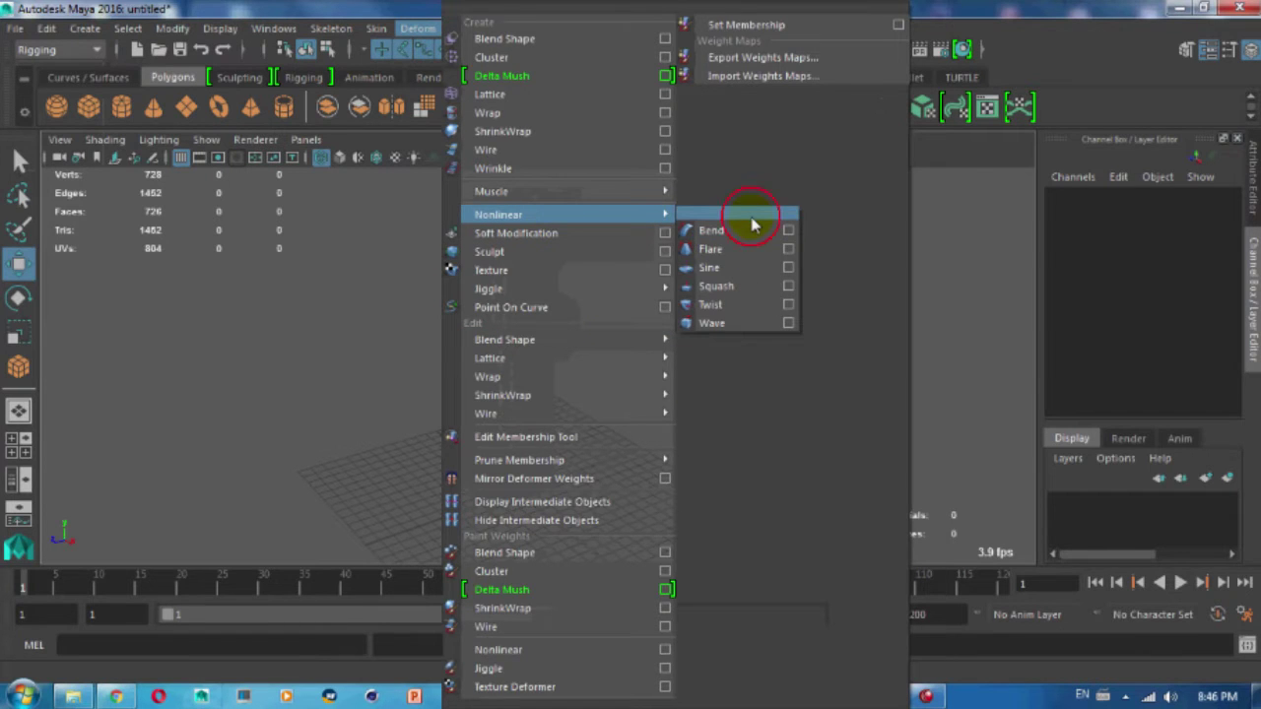
pyautogui.click(746, 210)
pyautogui.moveTo(734, 226)
pyautogui.mouseDown()
pyautogui.moveTo(253, 217)
pyautogui.moveTo(385, 243)
pyautogui.mouseUp()
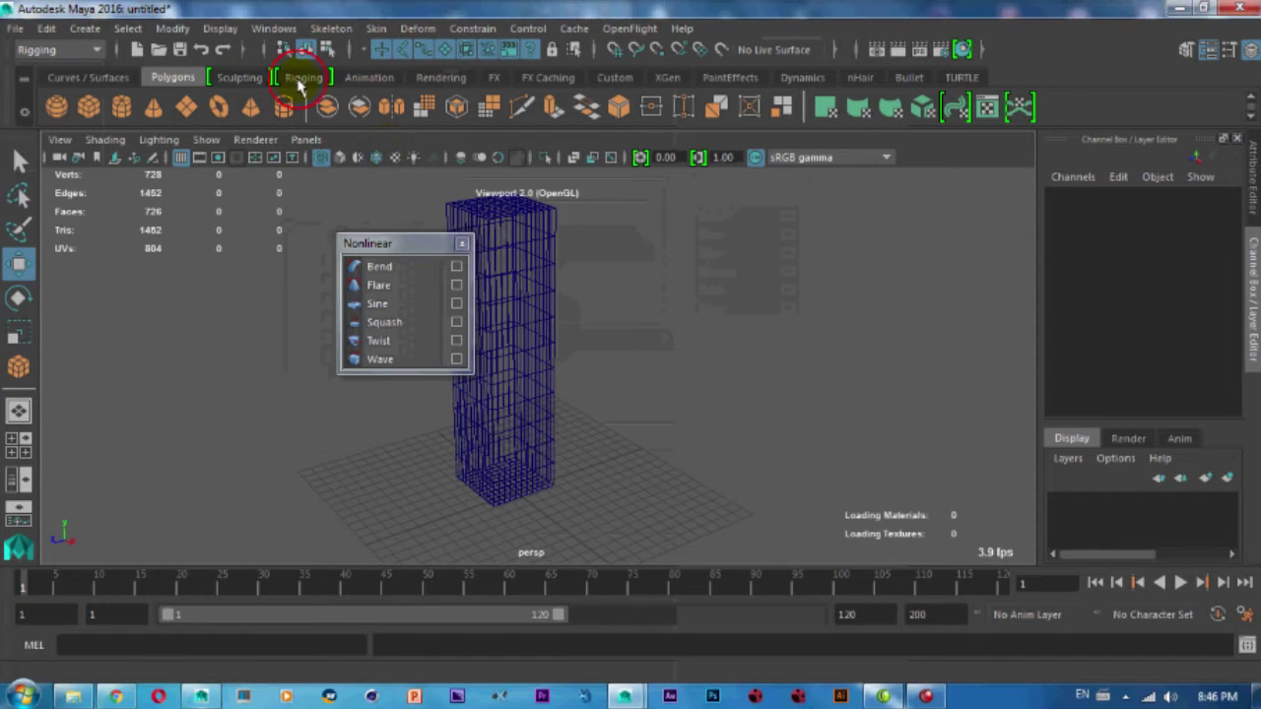
pyautogui.click(299, 79)
pyautogui.click(367, 79)
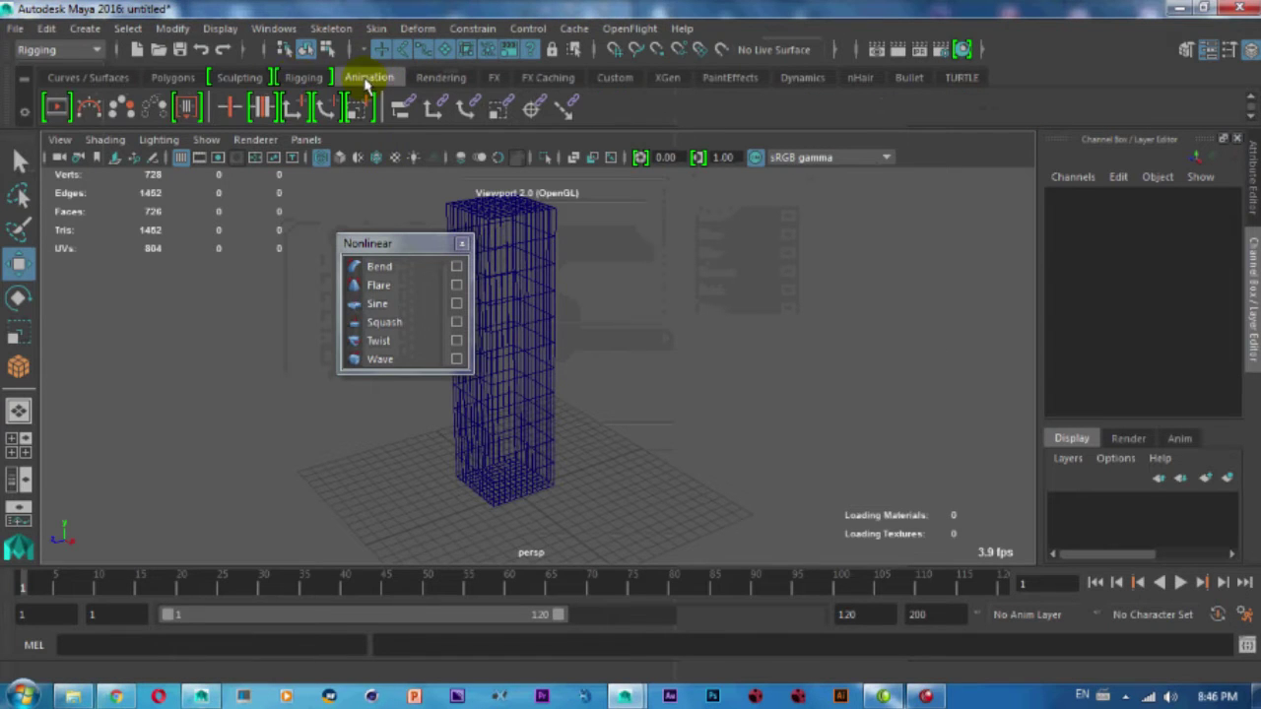
pyautogui.click(434, 78)
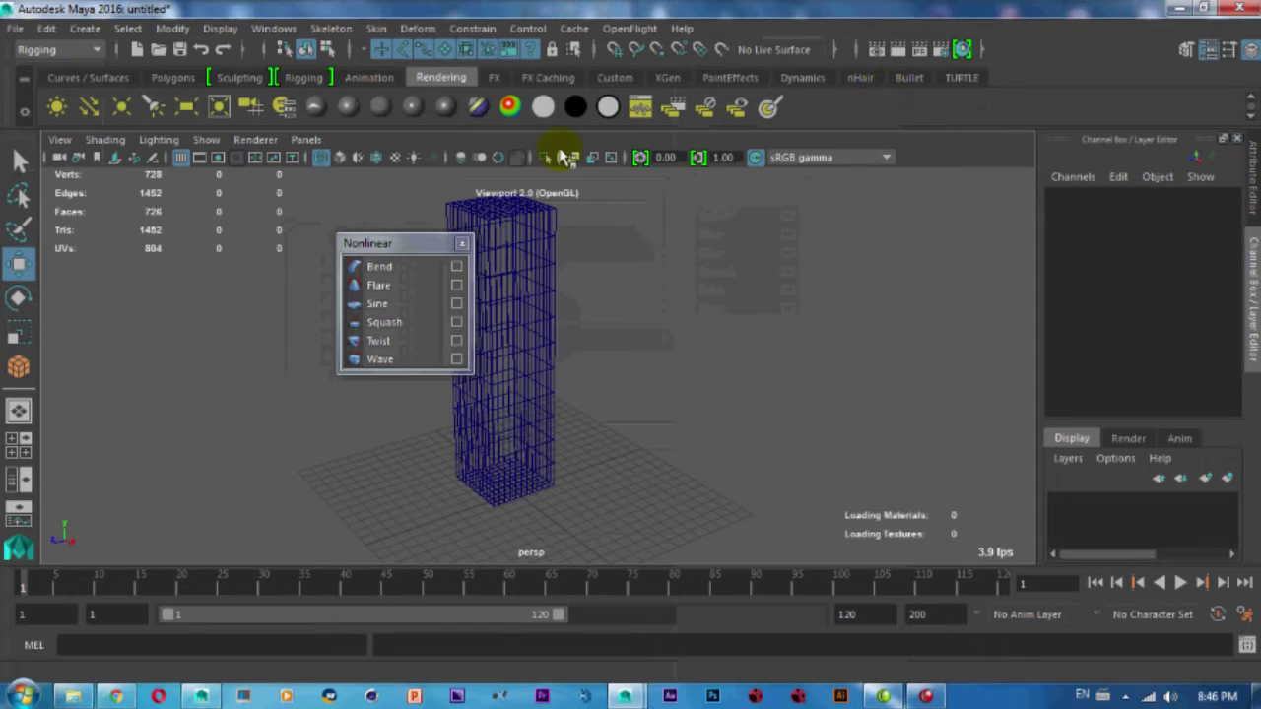
pyautogui.moveTo(399, 247); pyautogui.dragTo(683, 187)
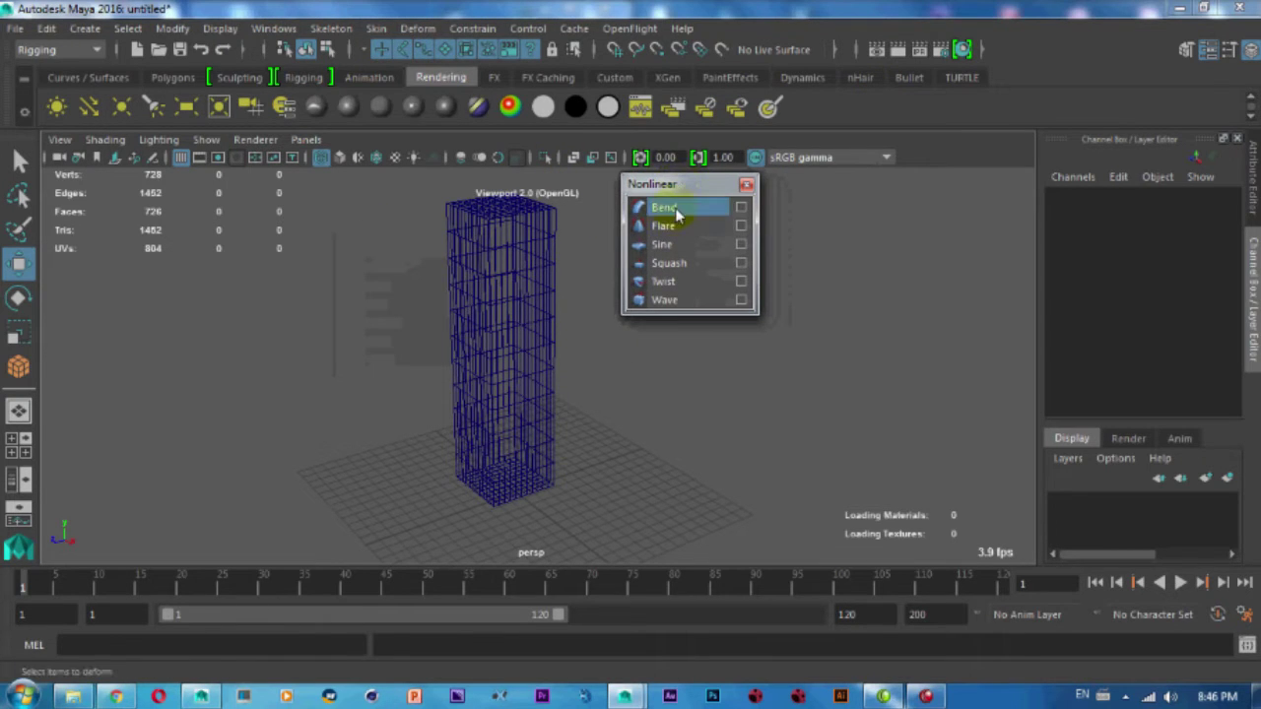
# Apply a Bend deformer, bend1, to the tall box.
pyautogui.click(522, 231)
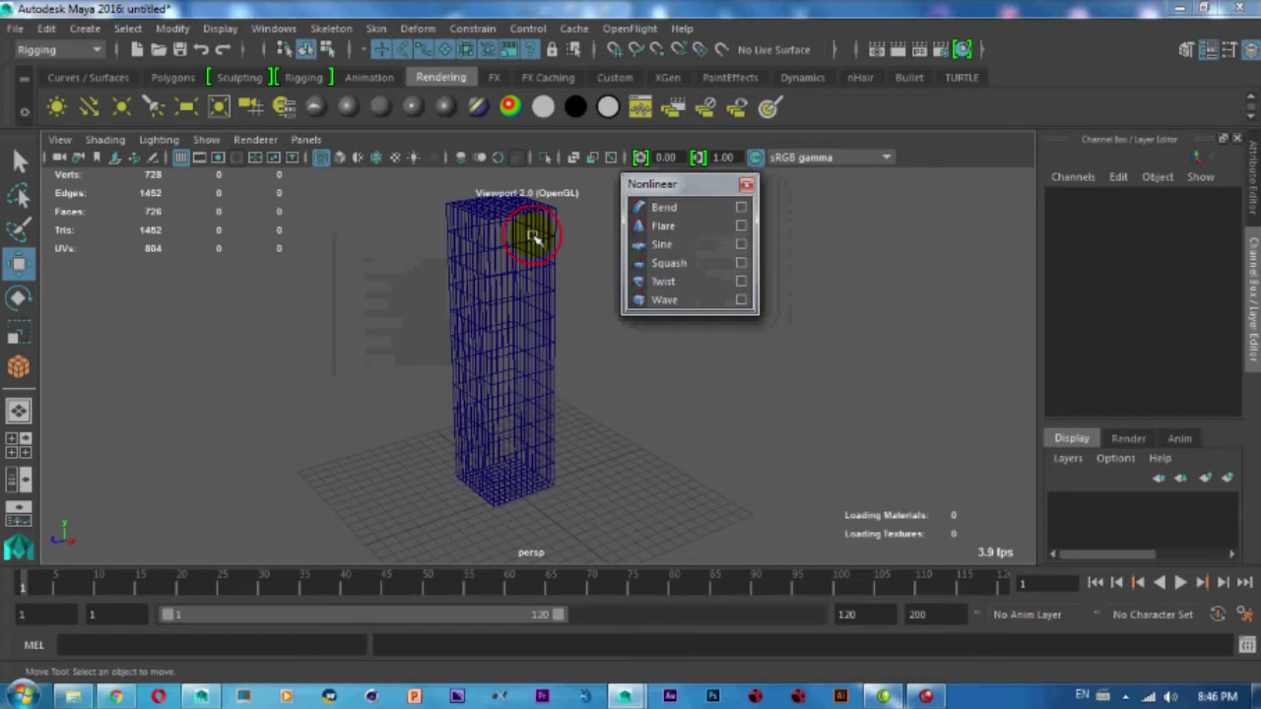
pyautogui.click(666, 218)
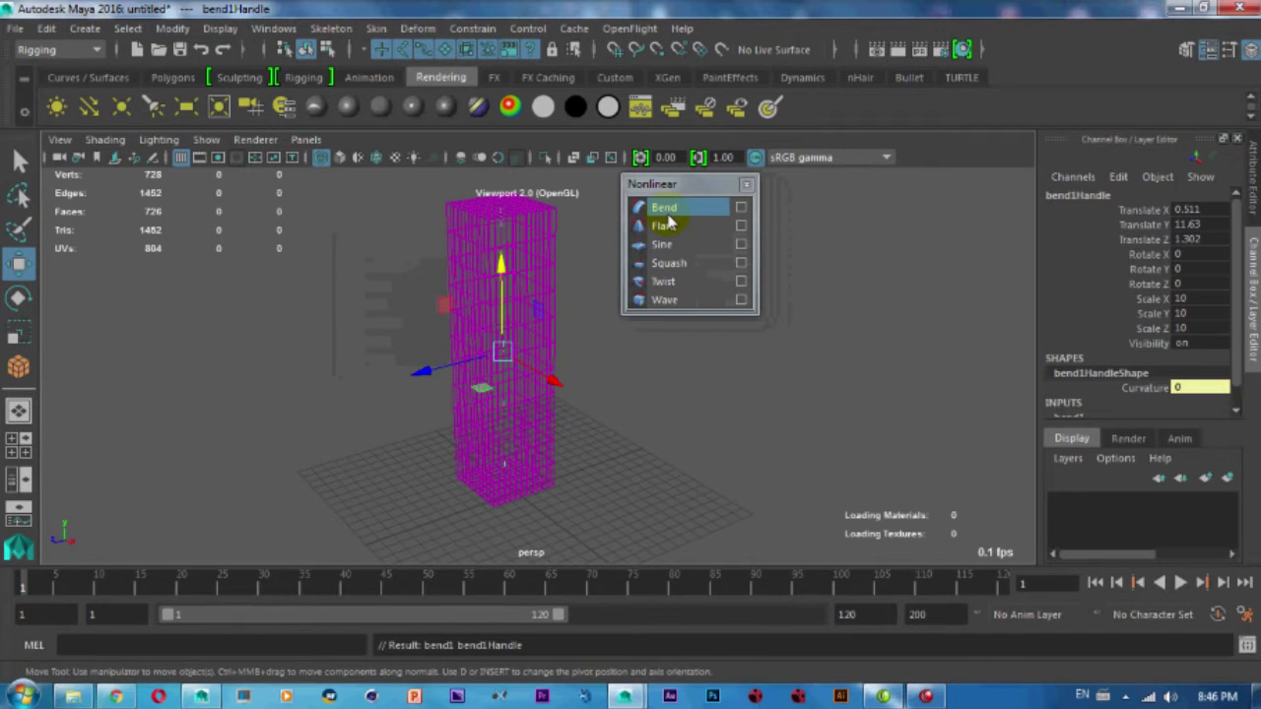
pyautogui.keyDown('alt'); pyautogui.moveTo(506, 338); pyautogui.dragTo(492, 358); pyautogui.keyUp('alt')
pyautogui.click(199, 695)
pyautogui.moveTo(496, 437)
pyautogui.keyDown('alt'); pyautogui.mouseDown()
pyautogui.moveTo(544, 413)
pyautogui.moveTo(503, 408)
pyautogui.mouseUp(); pyautogui.keyUp('alt')
pyautogui.moveTo(680, 184); pyautogui.dragTo(830, 181)
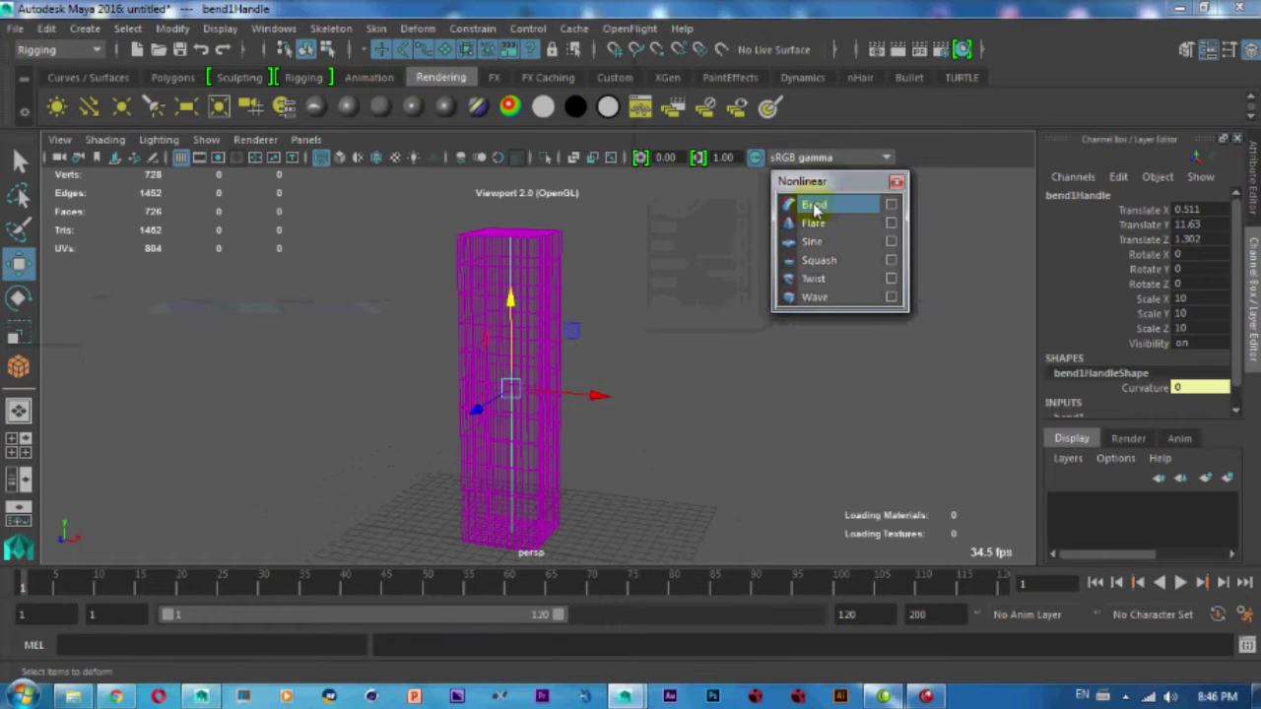
pyautogui.keyDown('alt'); pyautogui.moveTo(615, 319); pyautogui.dragTo(509, 388); pyautogui.keyUp('alt')
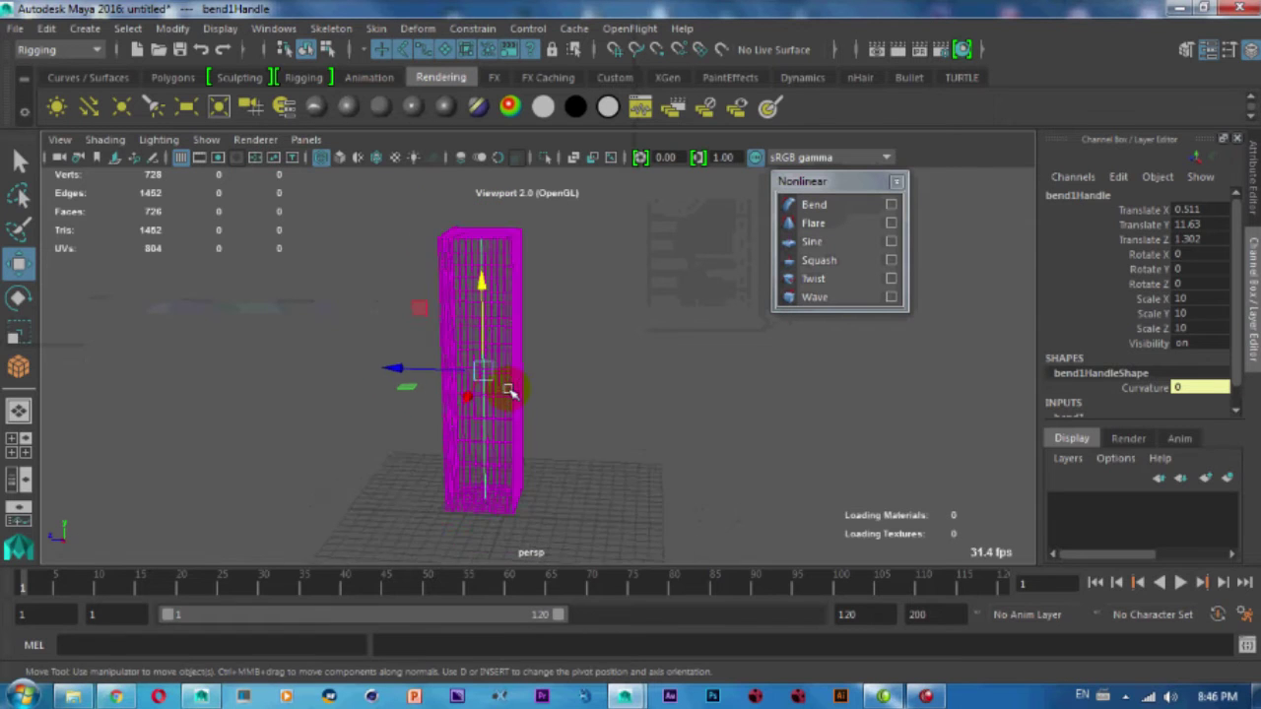
pyautogui.scroll(-1, 1231, 394)
# Drag bend1's Low Bound to about -1.6.
pyautogui.click(1072, 398)
pyautogui.scroll(-3, 1107, 389)
pyautogui.click(1143, 383)
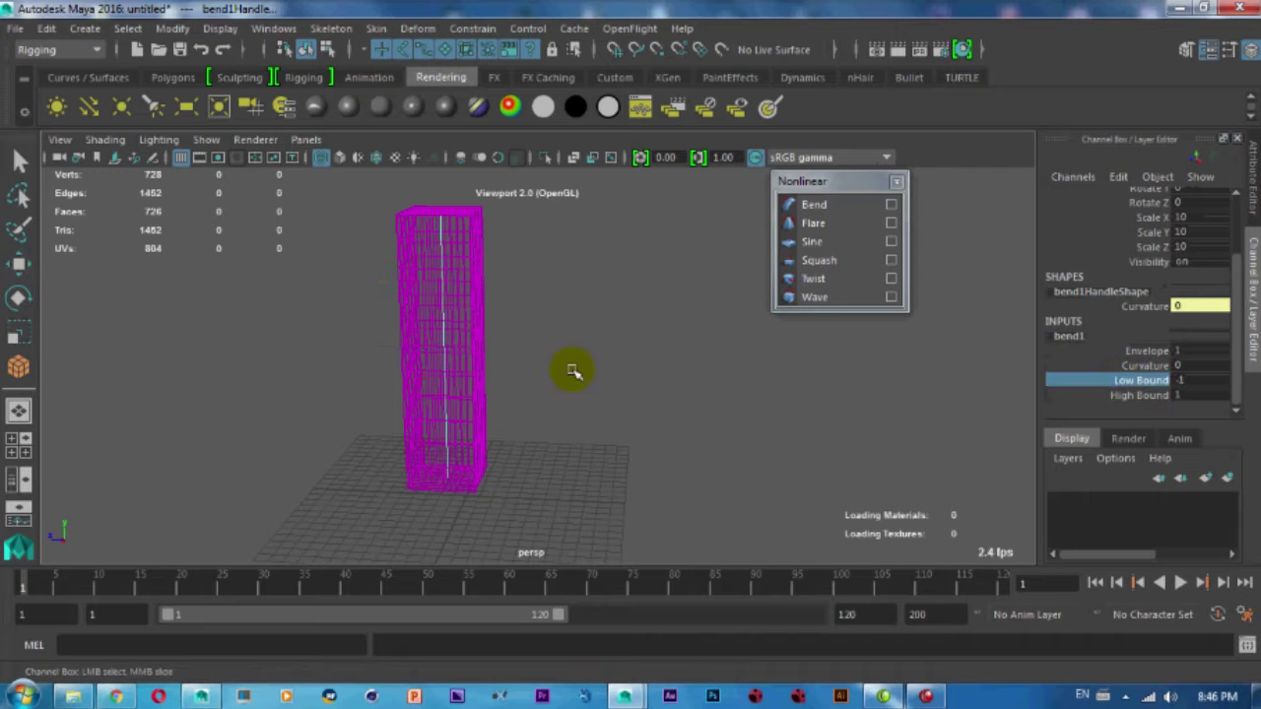
pyautogui.moveTo(647, 371)
pyautogui.mouseDown(button='middle')
pyautogui.moveTo(538, 372)
pyautogui.moveTo(529, 388)
pyautogui.moveTo(624, 385)
pyautogui.moveTo(506, 402)
pyautogui.moveTo(446, 303)
pyautogui.mouseUp(button='middle')
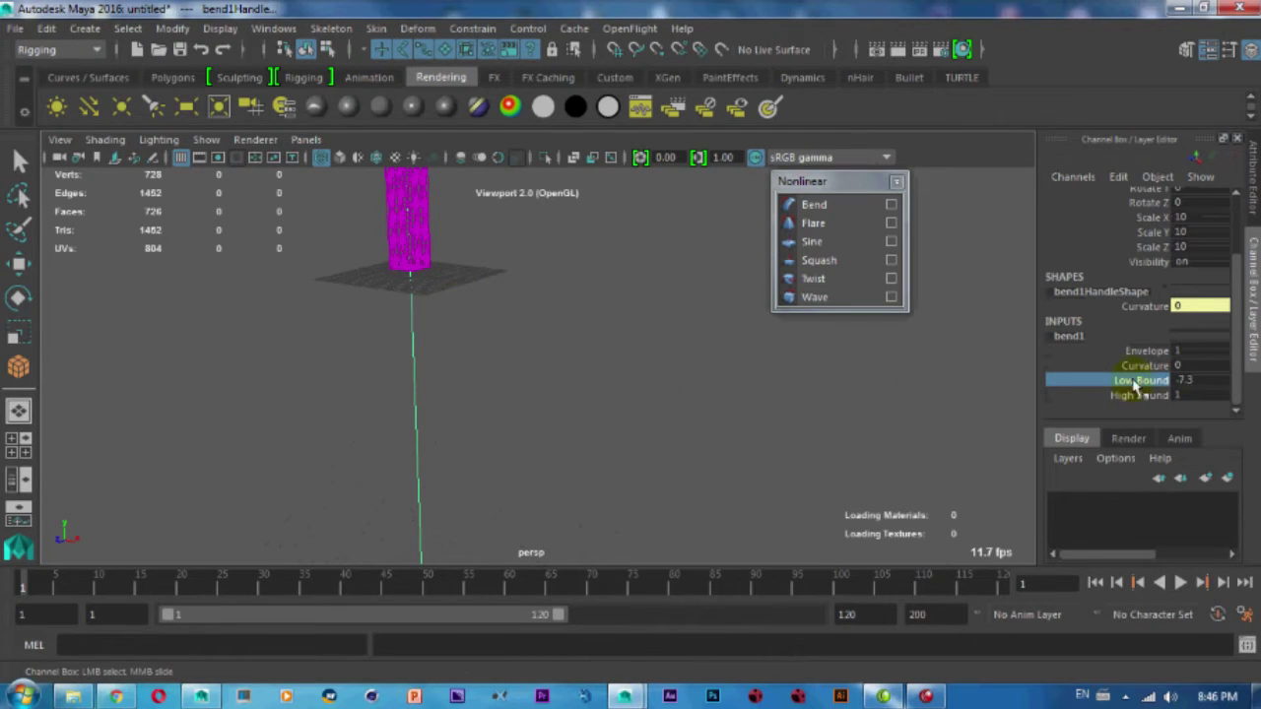
pyautogui.moveTo(523, 378)
pyautogui.mouseDown(button='middle')
pyautogui.moveTo(571, 378)
pyautogui.moveTo(515, 385)
pyautogui.moveTo(416, 349)
pyautogui.mouseUp(button='middle')
pyautogui.moveTo(417, 348)
pyautogui.keyDown('alt'); pyautogui.mouseDown(button='right')
pyautogui.moveTo(512, 405)
pyautogui.moveTo(526, 428)
pyautogui.moveTo(497, 455)
pyautogui.mouseUp(button='right'); pyautogui.keyUp('alt')
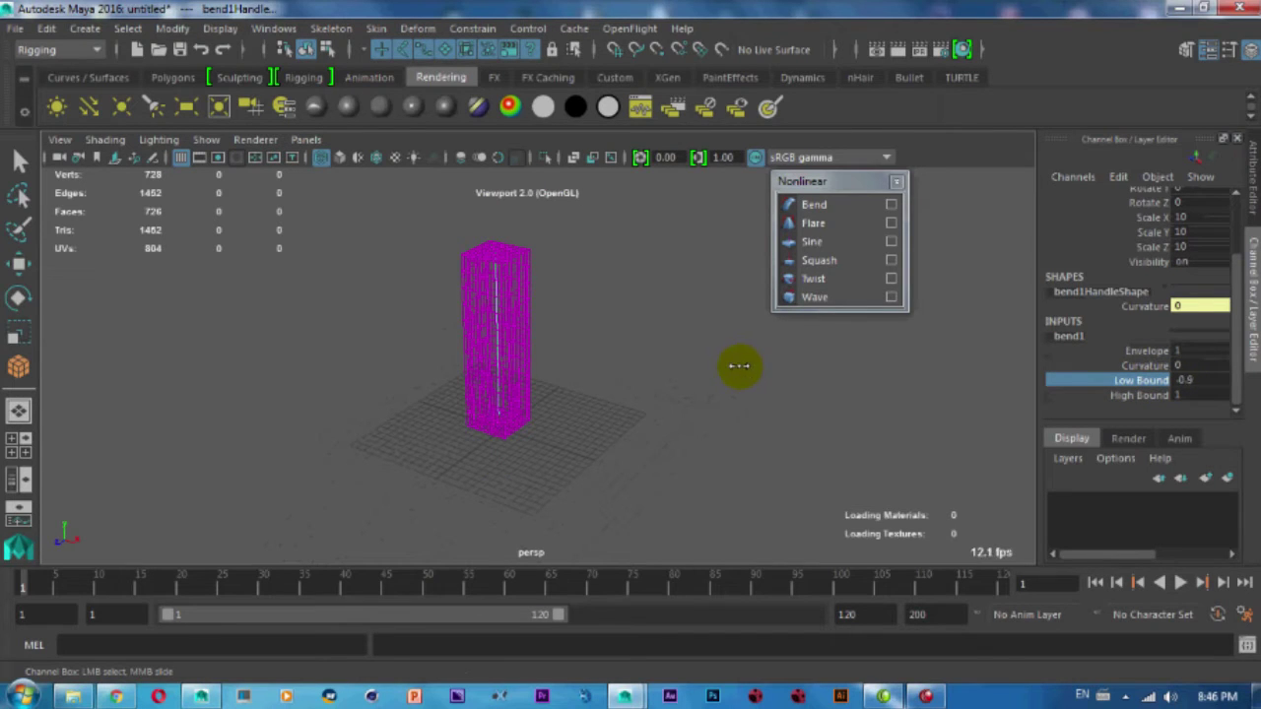
pyautogui.moveTo(734, 364); pyautogui.dragTo(735, 362, button='middle')
pyautogui.moveTo(684, 380)
pyautogui.keyDown('alt'); pyautogui.mouseDown()
pyautogui.moveTo(644, 357)
pyautogui.moveTo(690, 309)
pyautogui.moveTo(718, 361)
pyautogui.mouseUp(); pyautogui.keyUp('alt')
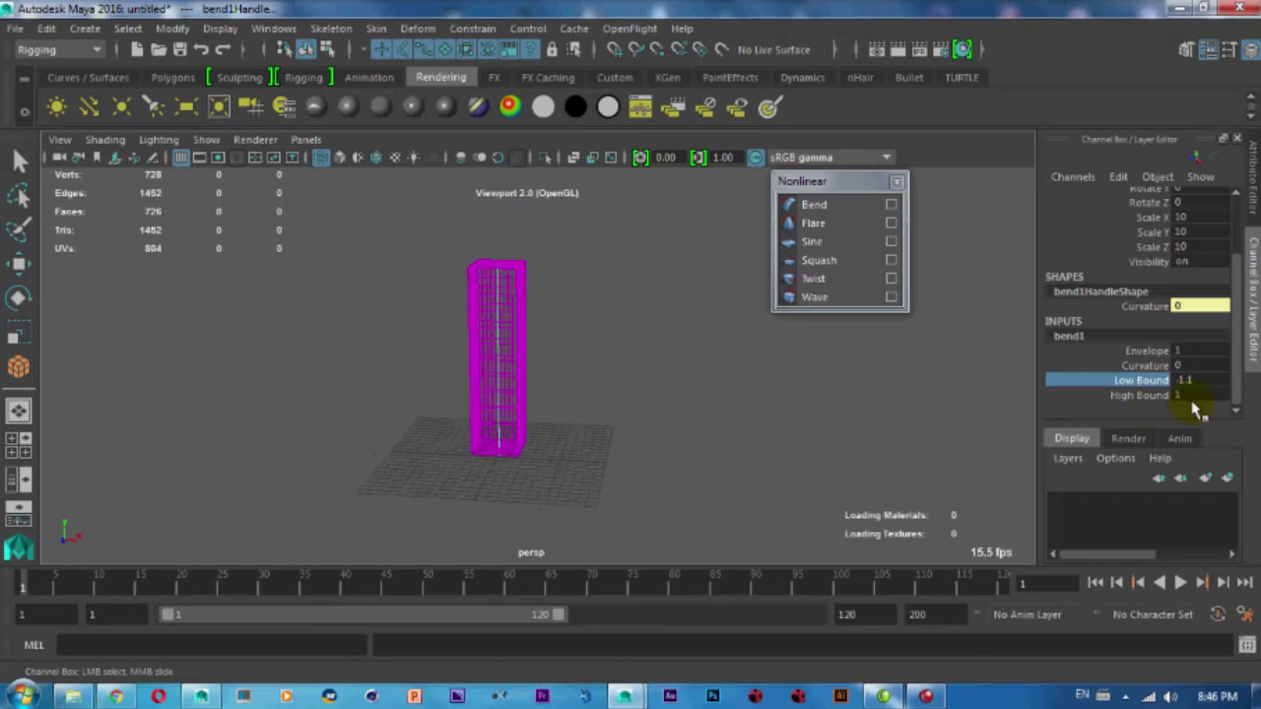
# Set bend1's High Bound to 1 and display the box with smooth shading.
pyautogui.click(1140, 395)
pyautogui.moveTo(805, 391); pyautogui.dragTo(700, 387, button='middle')
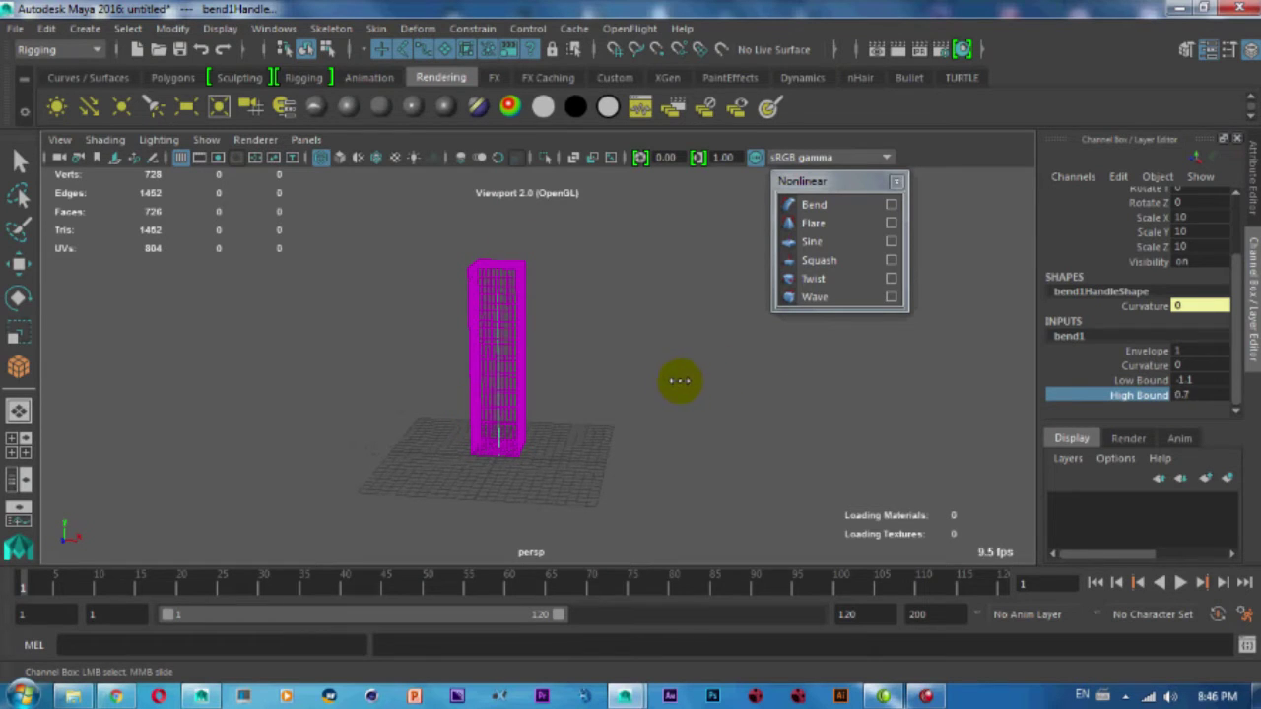
pyautogui.keyDown('alt'); pyautogui.moveTo(687, 382); pyautogui.dragTo(624, 414); pyautogui.keyUp('alt')
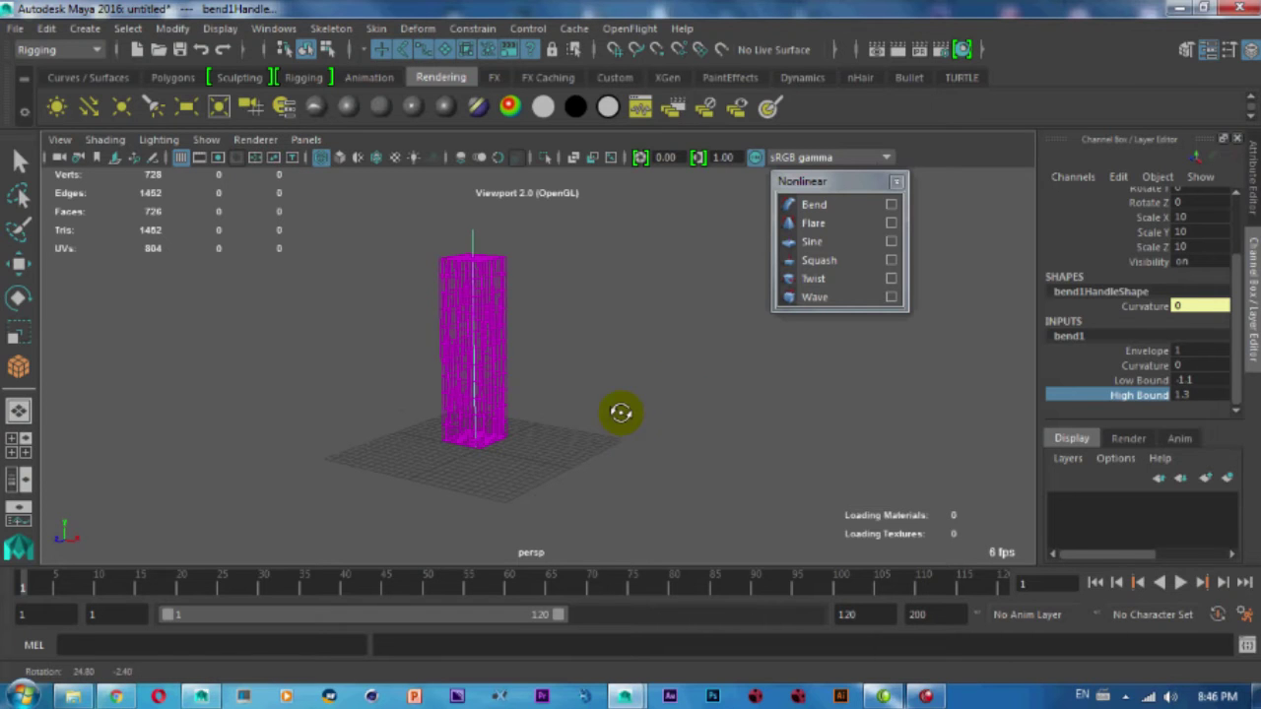
pyautogui.click(1191, 381)
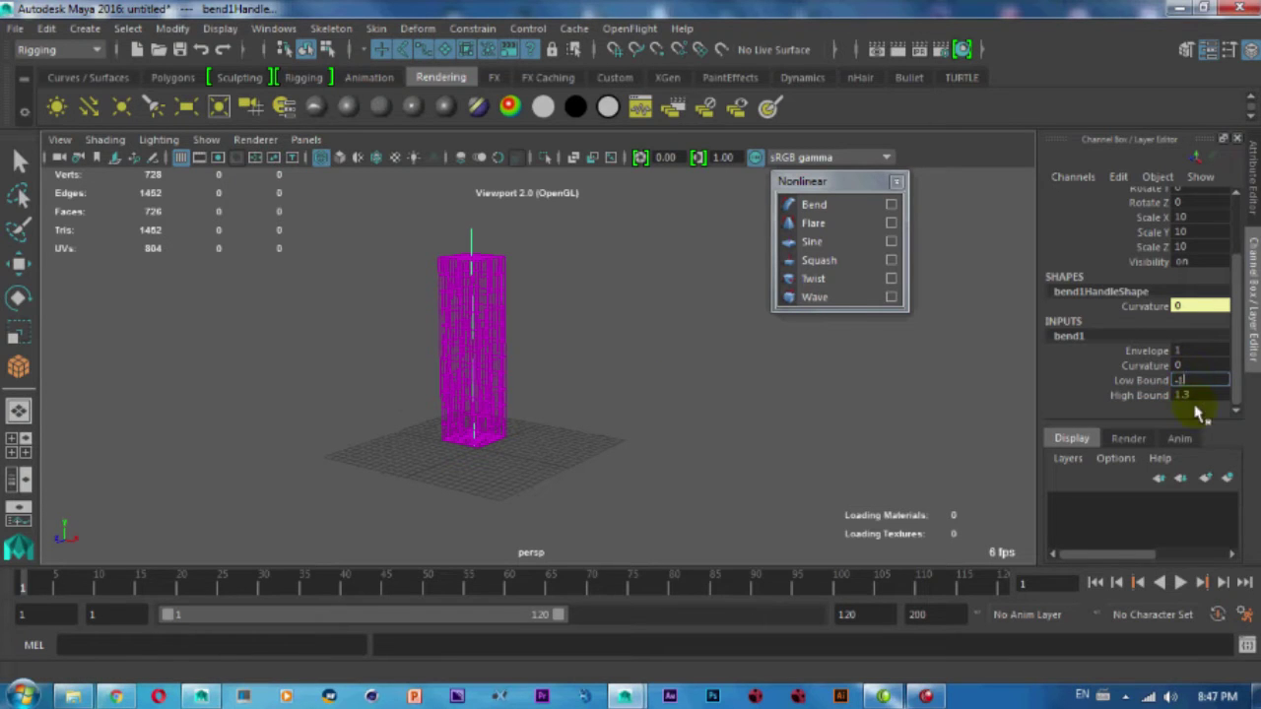
pyautogui.click(1192, 393)
pyautogui.write('1')
pyautogui.press('Return')
pyautogui.keyDown('alt'); pyautogui.moveTo(847, 376); pyautogui.dragTo(647, 388, button='right'); pyautogui.keyUp('alt')
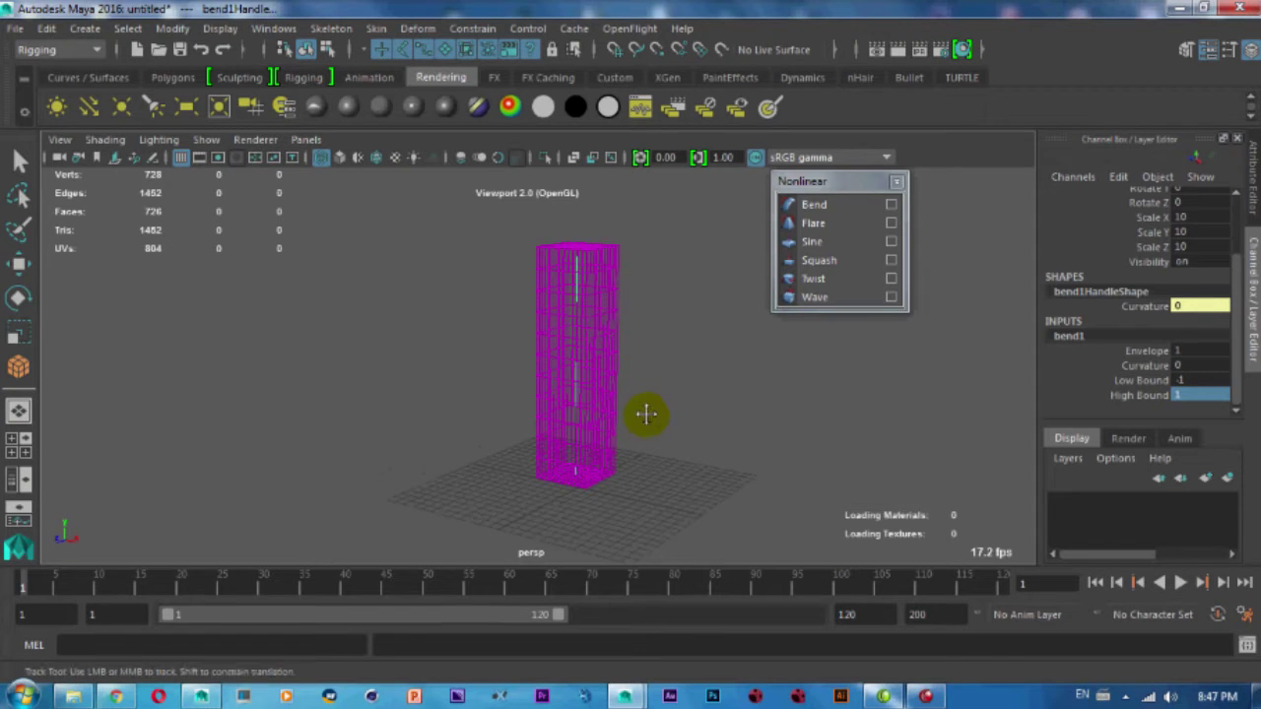
pyautogui.keyDown('alt'); pyautogui.moveTo(641, 413); pyautogui.dragTo(555, 436); pyautogui.keyUp('alt')
pyautogui.press('5')
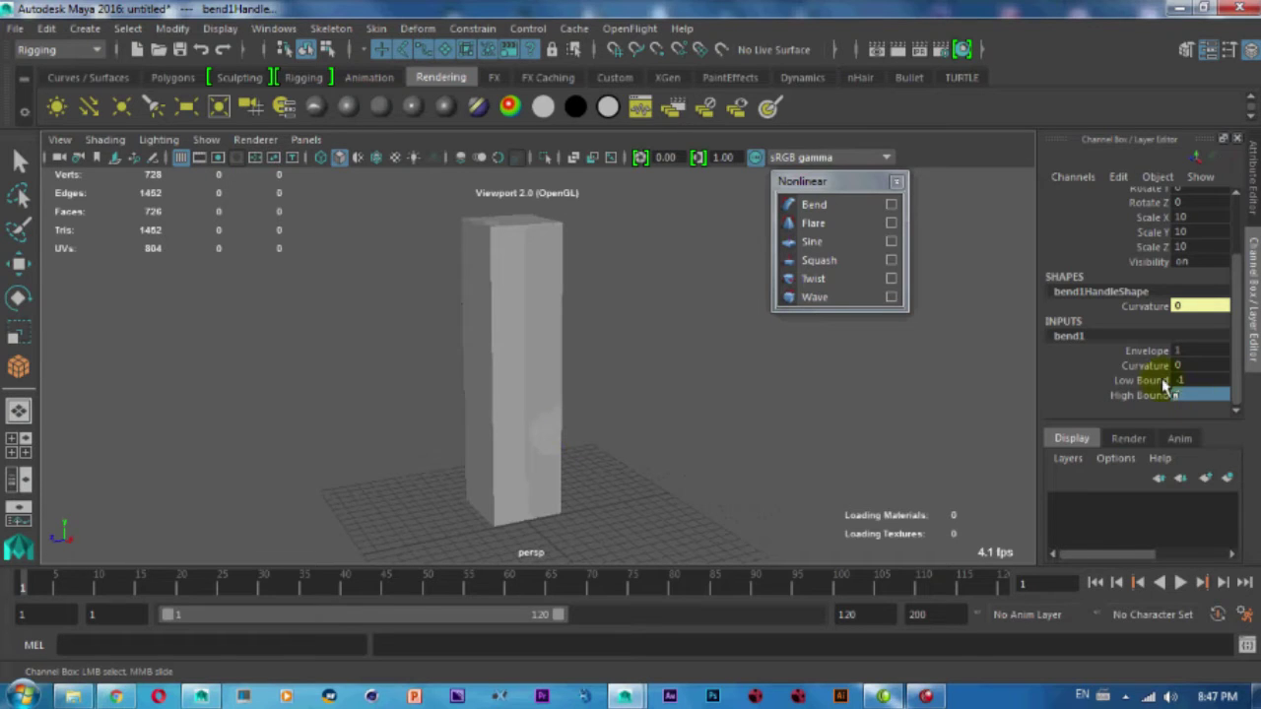
# Bend the box into a C shape with bend1 Curvature 95.111.
pyautogui.click(1150, 366)
pyautogui.moveTo(680, 430)
pyautogui.mouseDown(button='middle')
pyautogui.moveTo(788, 416)
pyautogui.moveTo(553, 421)
pyautogui.mouseUp(button='middle')
pyautogui.moveTo(553, 422)
pyautogui.keyDown('alt'); pyautogui.mouseDown()
pyautogui.moveTo(679, 416)
pyautogui.moveTo(572, 422)
pyautogui.mouseUp(); pyautogui.keyUp('alt')
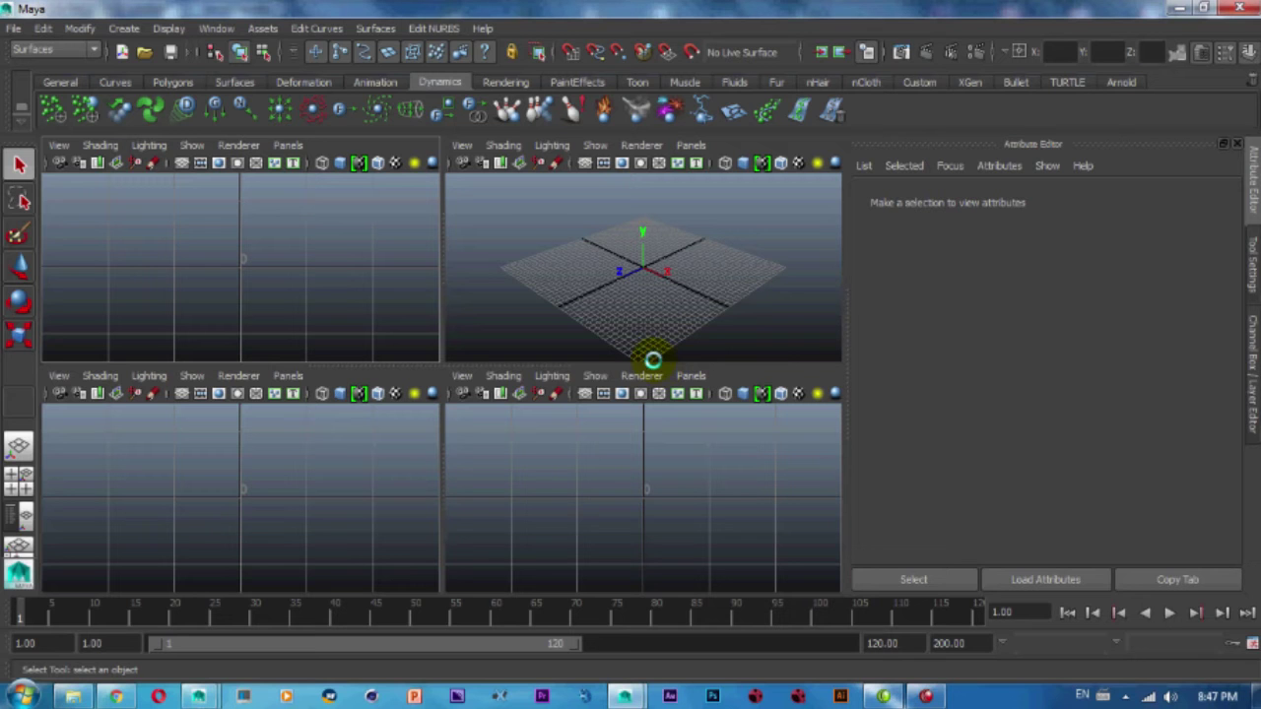
pyautogui.click(654, 640)
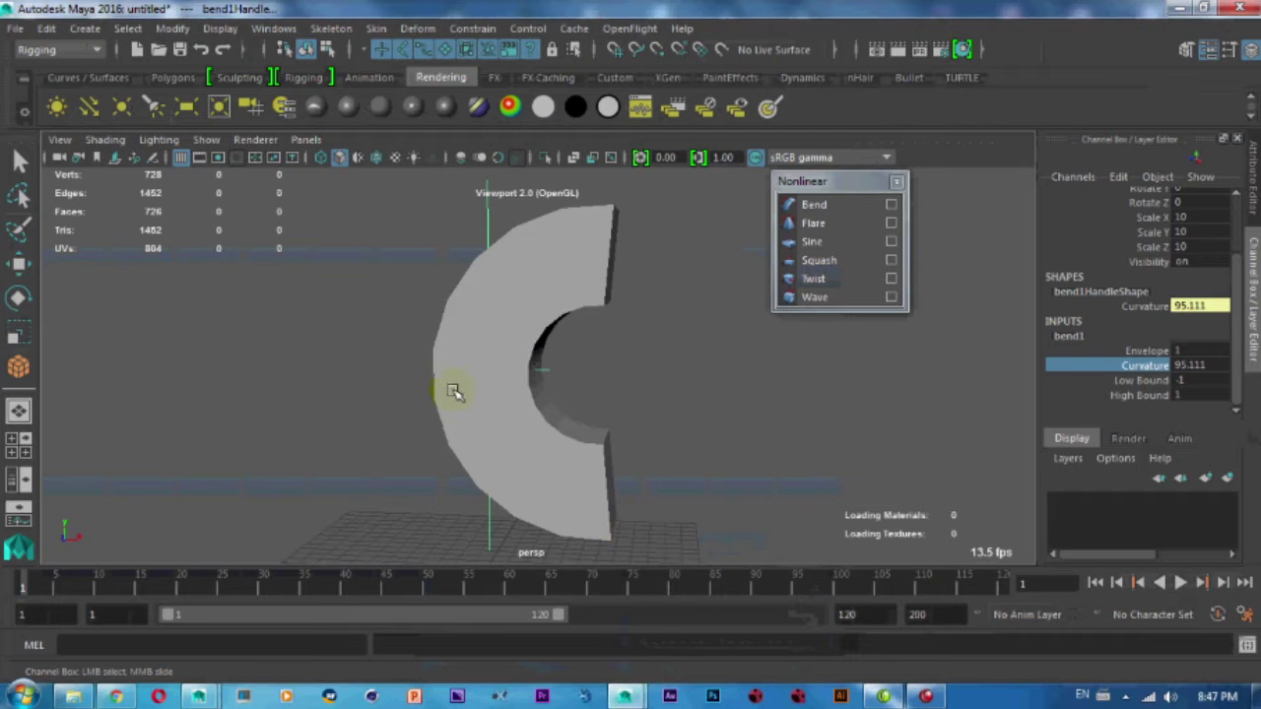
pyautogui.moveTo(496, 388)
pyautogui.keyDown('alt'); pyautogui.mouseDown()
pyautogui.moveTo(554, 361)
pyautogui.moveTo(474, 270)
pyautogui.mouseUp(); pyautogui.keyUp('alt')
pyautogui.click(551, 363)
pyautogui.press('w')
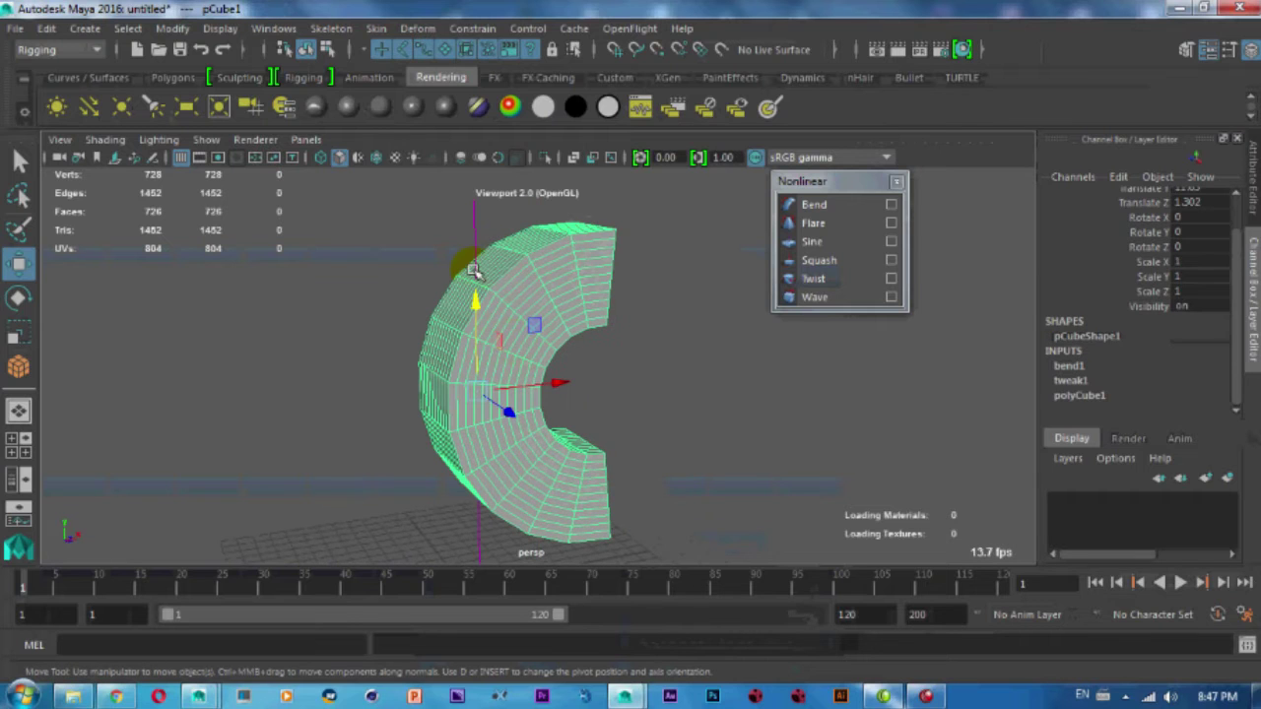
# Set polyCube1 subdivisions to Height 50, Width 1 and Depth 1.
pyautogui.click(1094, 396)
pyautogui.click(1123, 385)
pyautogui.moveTo(656, 384); pyautogui.dragTo(1178, 354, button='middle')
pyautogui.click(1153, 400)
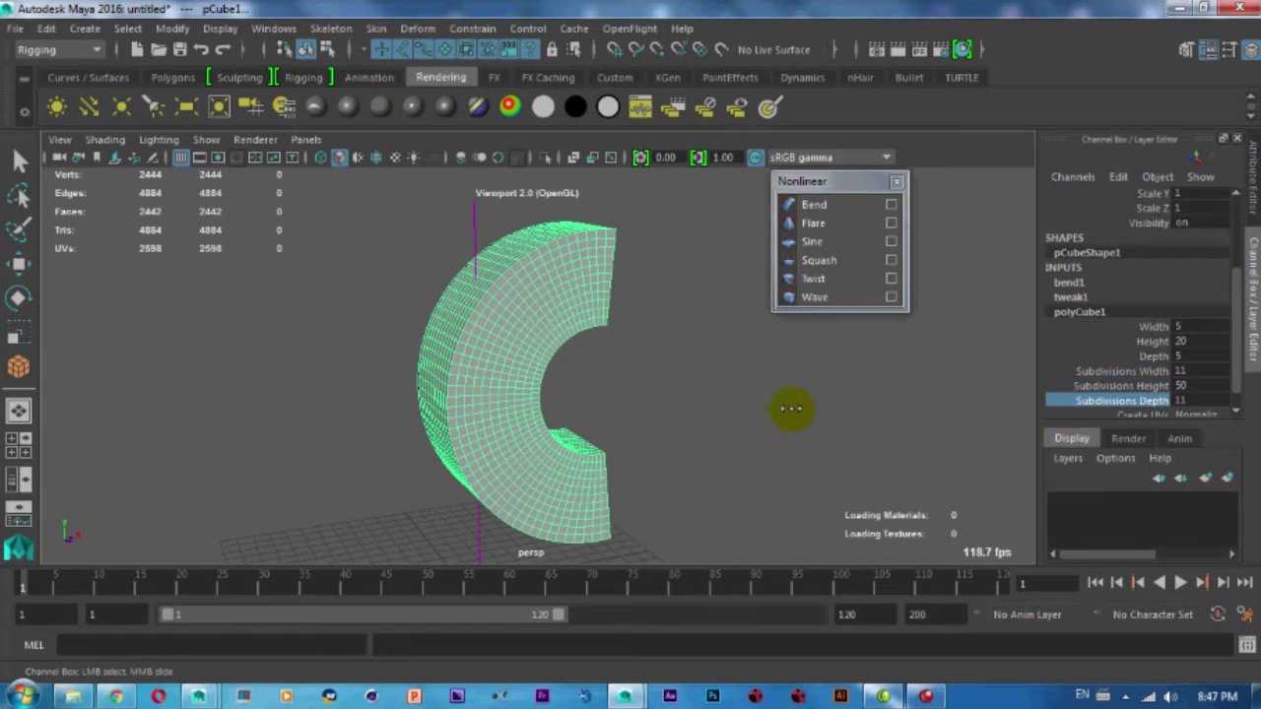
pyautogui.moveTo(794, 404); pyautogui.dragTo(602, 412, button='middle')
pyautogui.click(1153, 372)
pyautogui.moveTo(834, 385); pyautogui.dragTo(670, 391, button='middle')
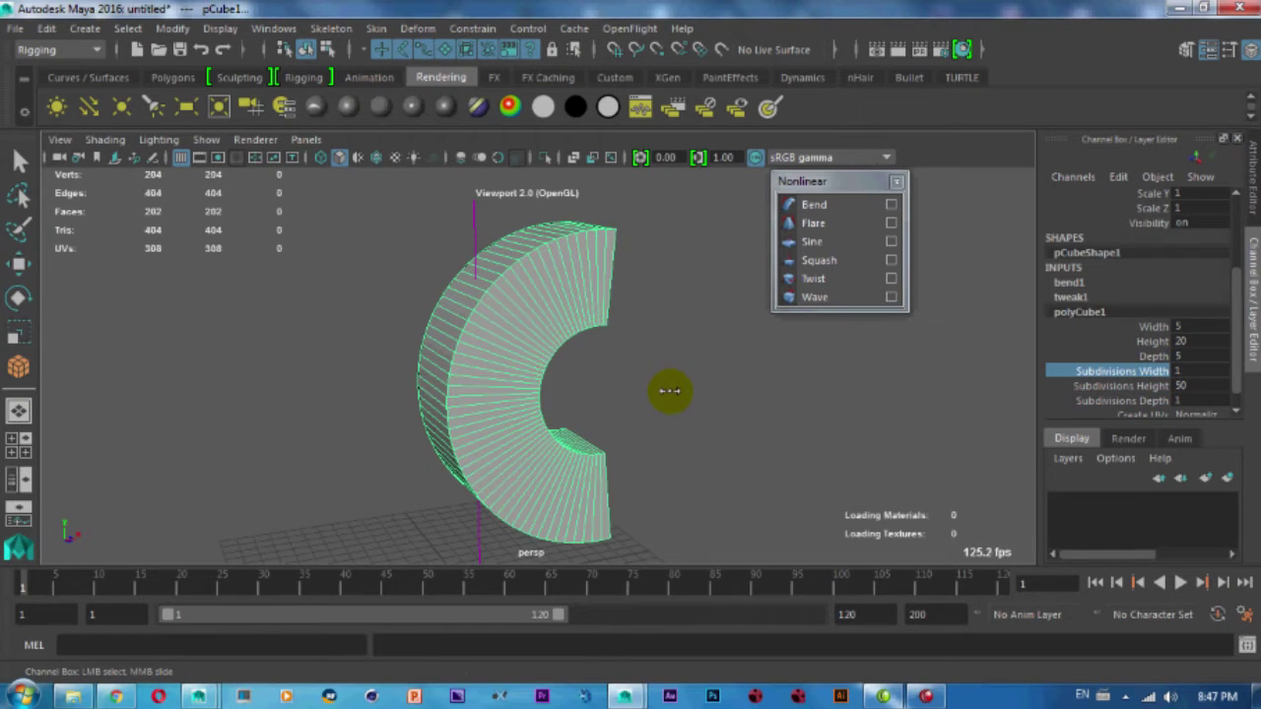
pyautogui.click(1155, 357)
pyautogui.click(1252, 305)
pyautogui.click(625, 289)
pyautogui.press('w')
pyautogui.click(562, 211)
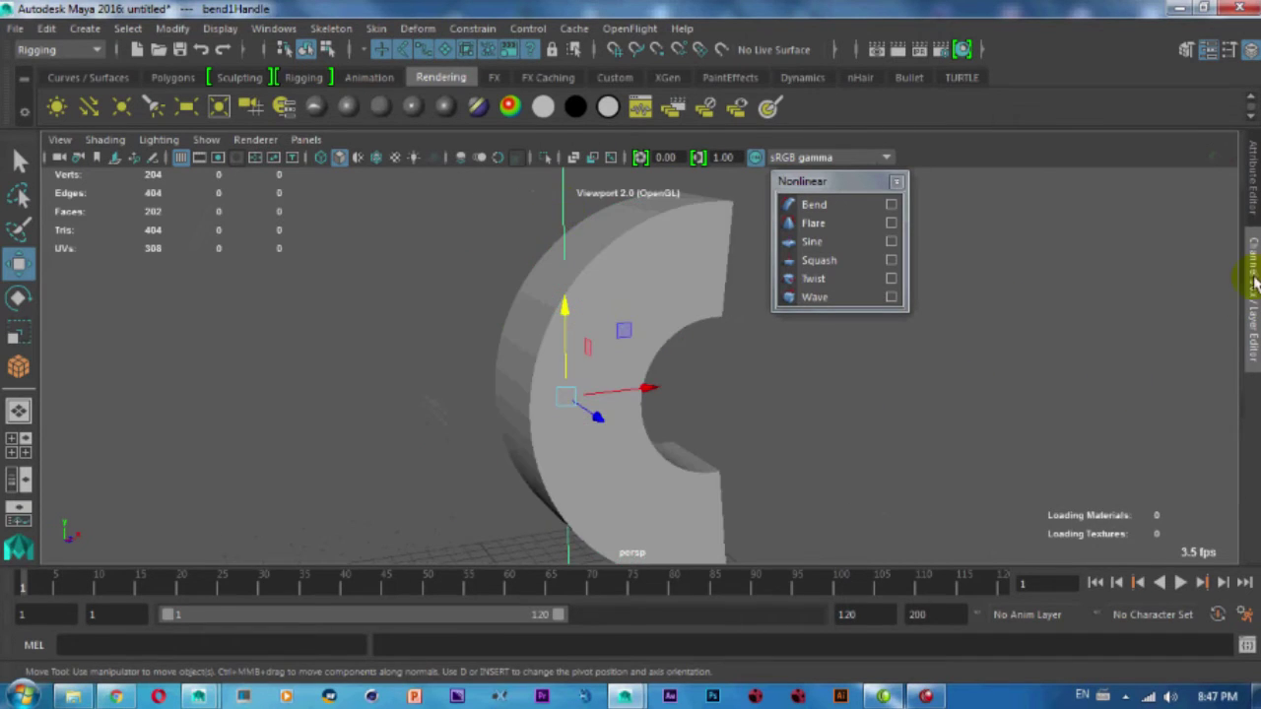
# Drag bend1 Curvature to a shallow reverse arc, then back into a C shape.
pyautogui.click(1254, 282)
pyautogui.click(1069, 395)
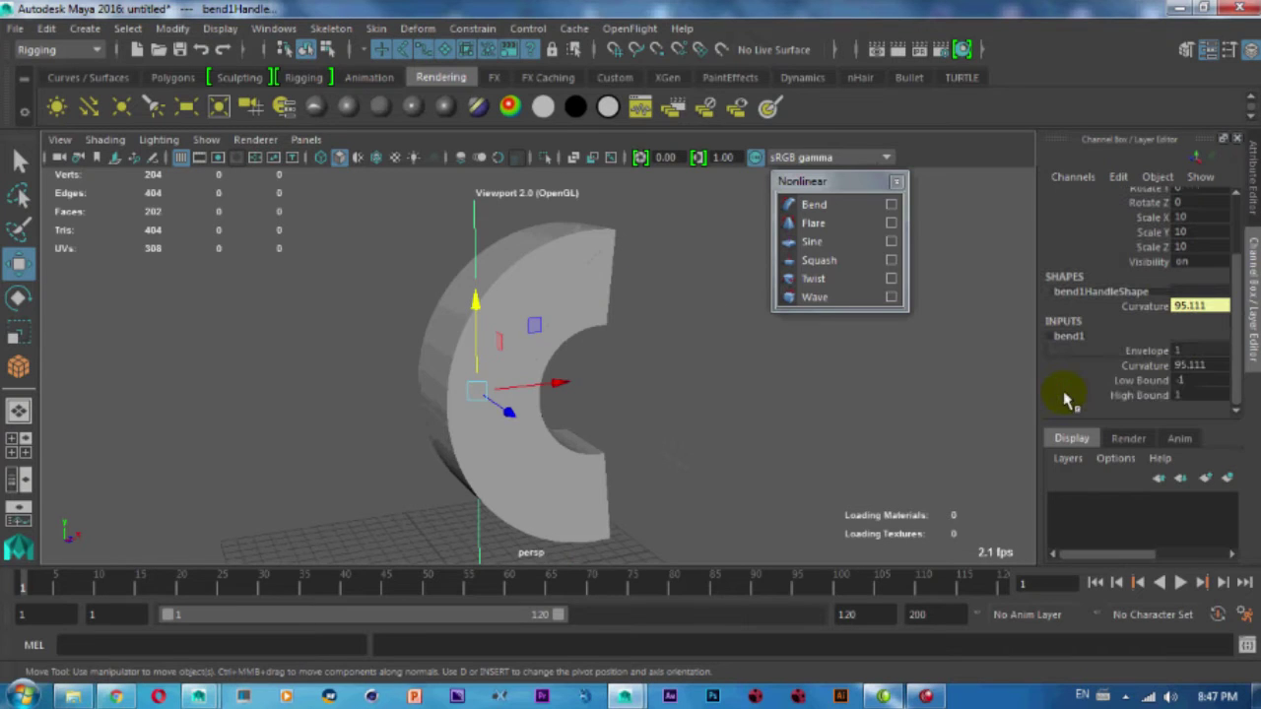
pyautogui.click(1145, 365)
pyautogui.moveTo(659, 366)
pyautogui.mouseDown(button='middle')
pyautogui.moveTo(719, 368)
pyautogui.moveTo(473, 374)
pyautogui.moveTo(559, 374)
pyautogui.mouseUp(button='middle')
pyautogui.moveTo(572, 374)
pyautogui.mouseDown(button='middle')
pyautogui.moveTo(523, 371)
pyautogui.moveTo(599, 364)
pyautogui.moveTo(437, 352)
pyautogui.moveTo(593, 347)
pyautogui.mouseUp(button='middle')
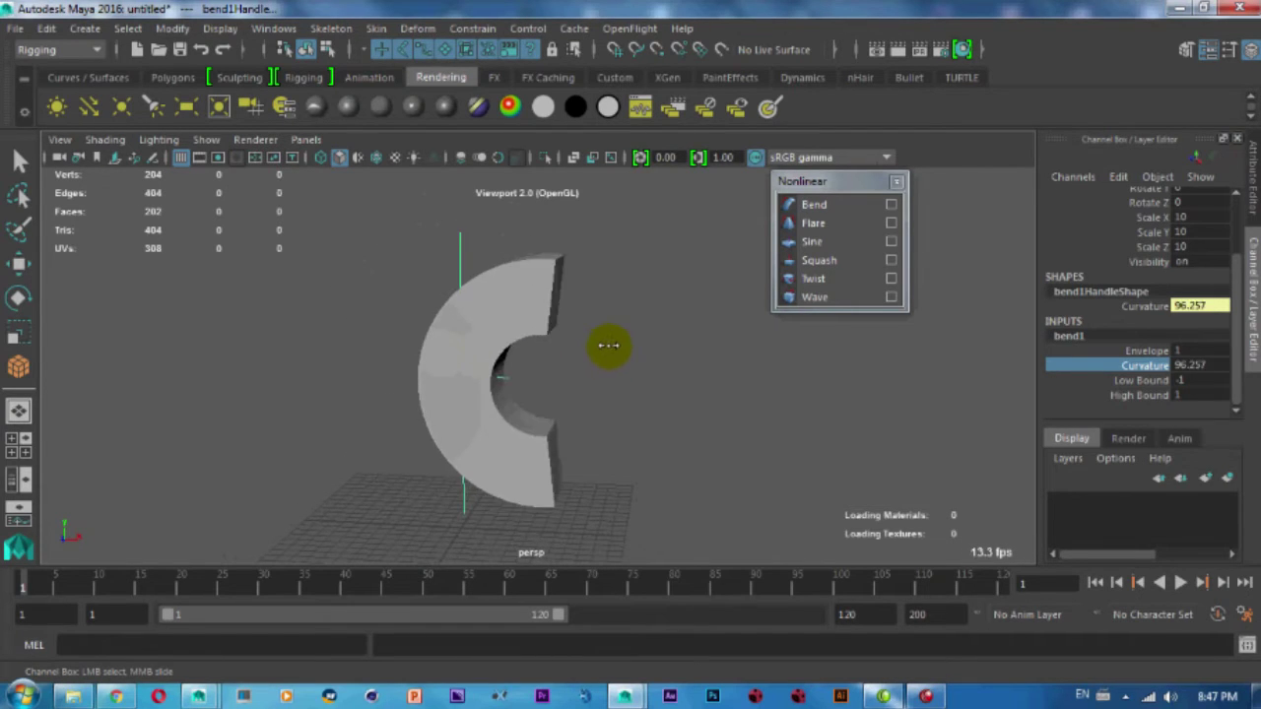
# Set bend1 Low Bound to 0 and Curvature to 3.438, shown smooth-shaded.
pyautogui.click(1135, 382)
pyautogui.moveTo(678, 391)
pyautogui.mouseDown(button='middle')
pyautogui.moveTo(664, 383)
pyautogui.moveTo(687, 384)
pyautogui.moveTo(663, 378)
pyautogui.moveTo(715, 374)
pyautogui.mouseUp(button='middle')
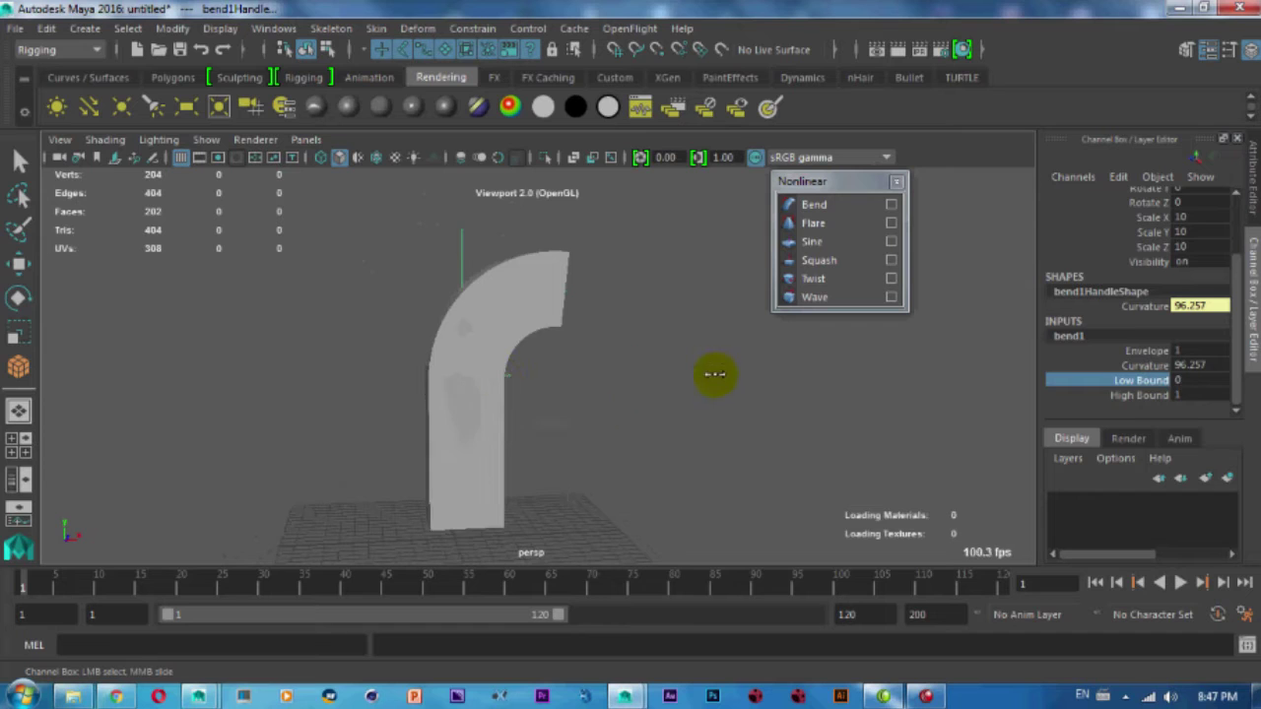
pyautogui.press('4')
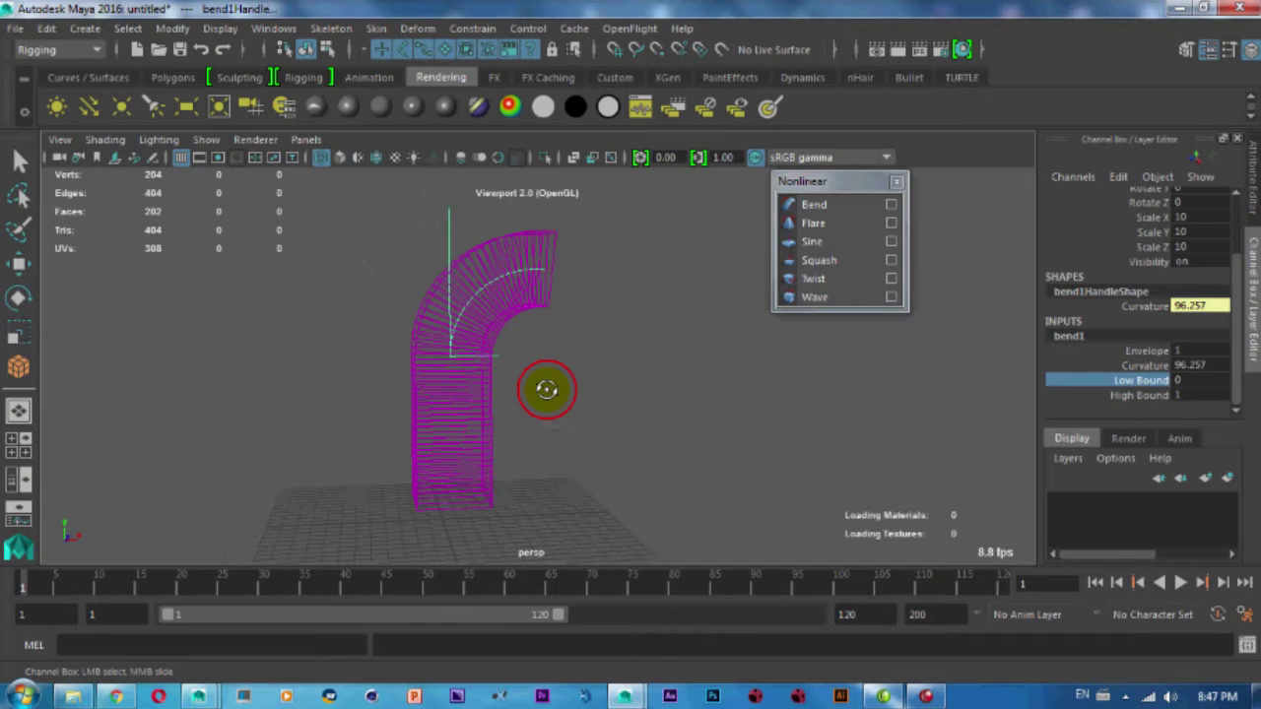
pyautogui.click(1145, 366)
pyautogui.moveTo(597, 352)
pyautogui.mouseDown(button='middle')
pyautogui.moveTo(636, 352)
pyautogui.moveTo(426, 344)
pyautogui.moveTo(600, 335)
pyautogui.moveTo(402, 334)
pyautogui.moveTo(495, 332)
pyautogui.mouseUp(button='middle')
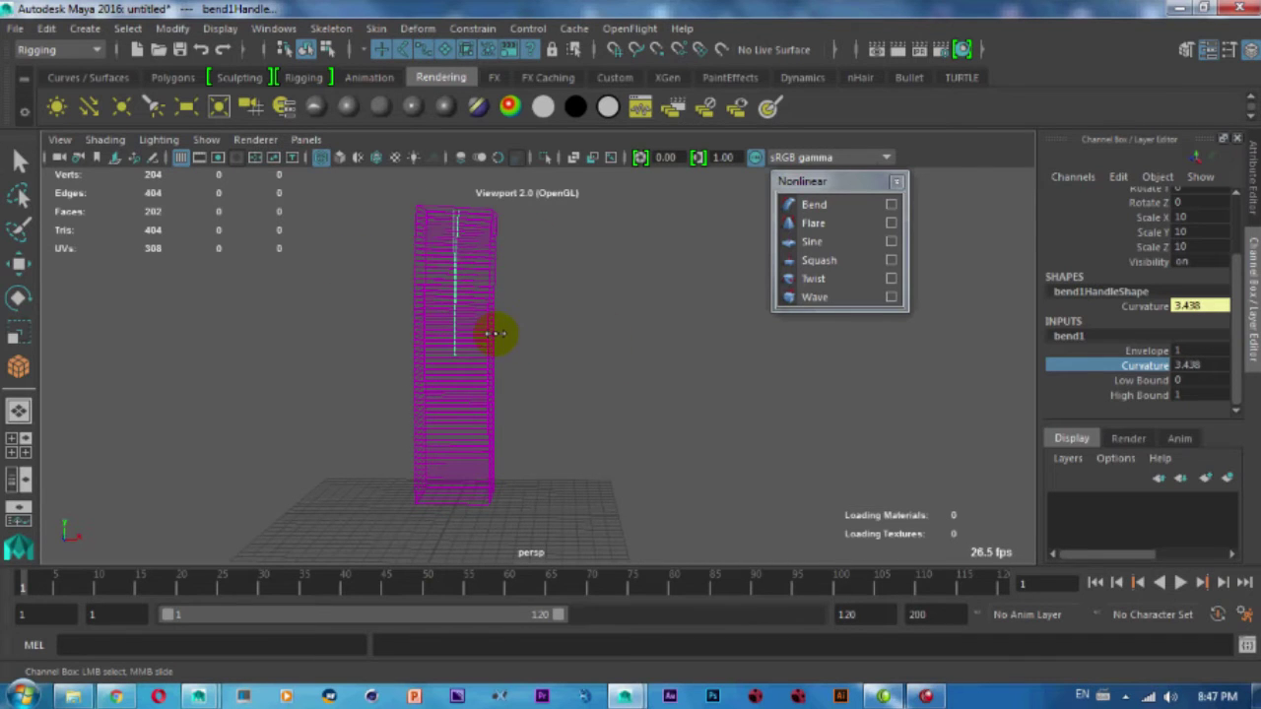
pyautogui.press('5')
pyautogui.keyDown('alt'); pyautogui.moveTo(514, 344); pyautogui.dragTo(504, 408); pyautogui.keyUp('alt')
# Set the playback range to 1–200 and key bend1 Curvature at frame 1.
pyautogui.moveTo(564, 618); pyautogui.dragTo(826, 616)
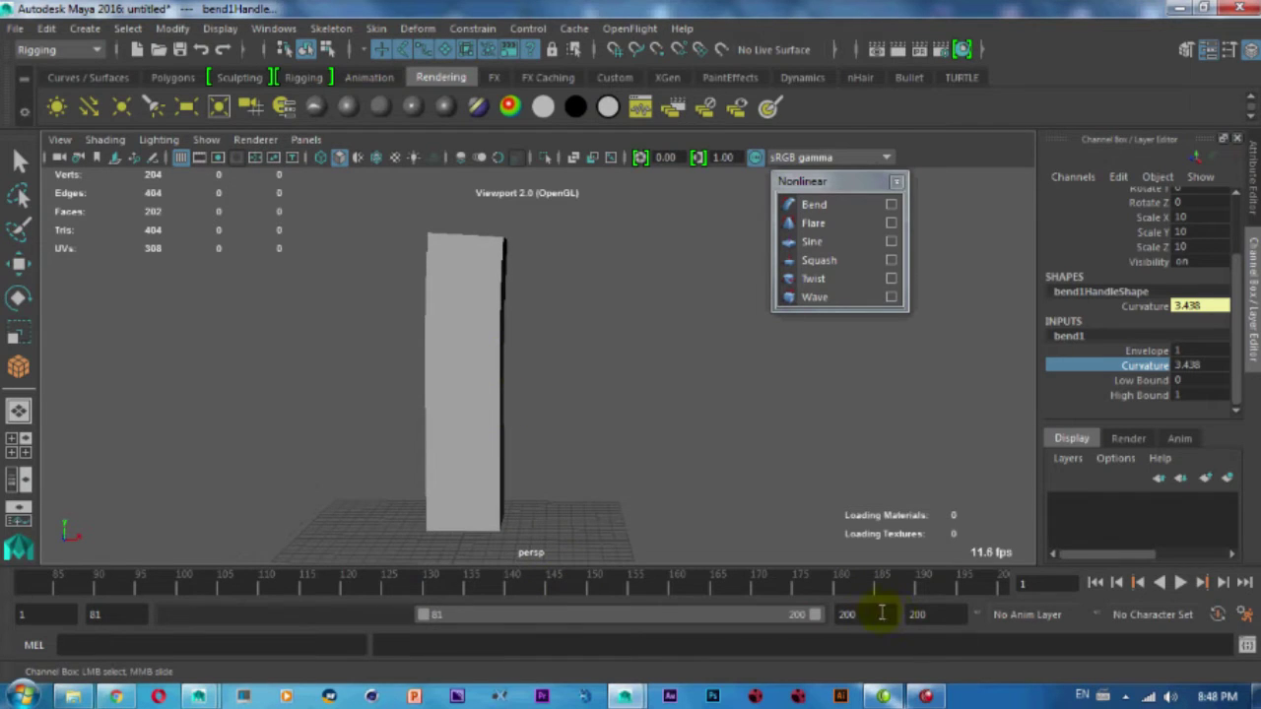
pyautogui.moveTo(419, 620); pyautogui.dragTo(140, 618)
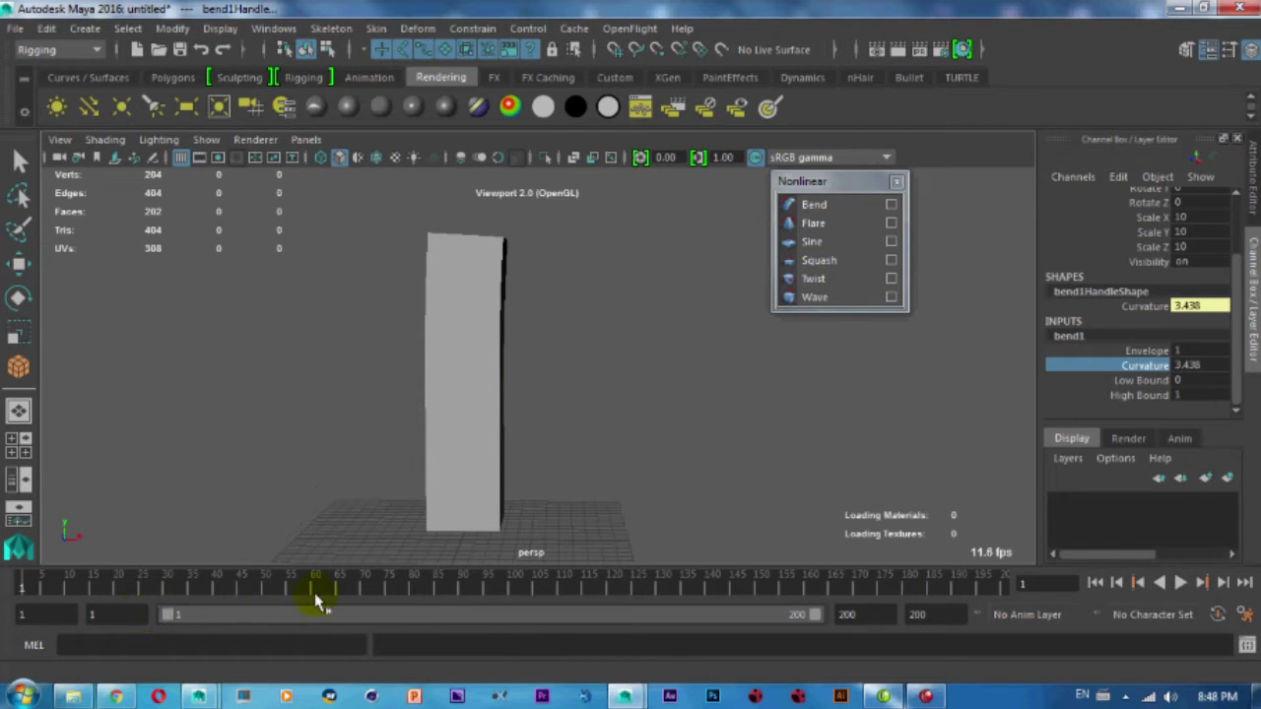
pyautogui.moveTo(662, 585); pyautogui.dragTo(30, 586)
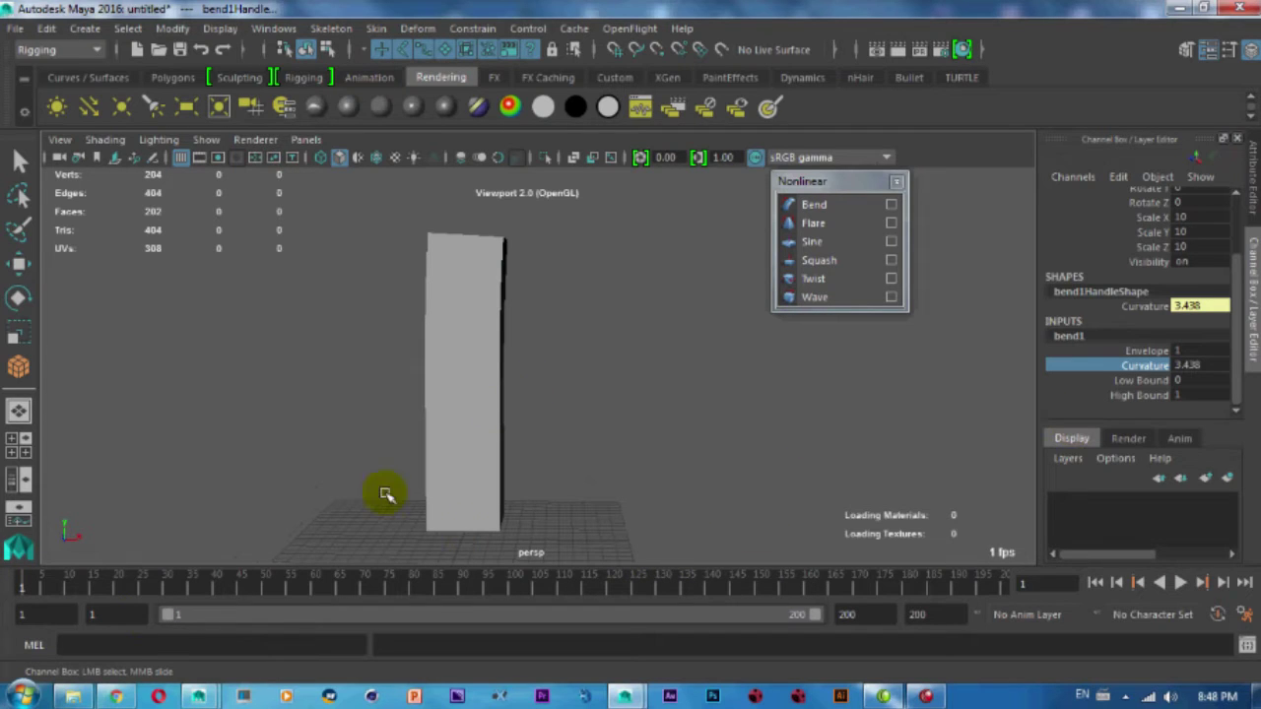
pyautogui.press('s')
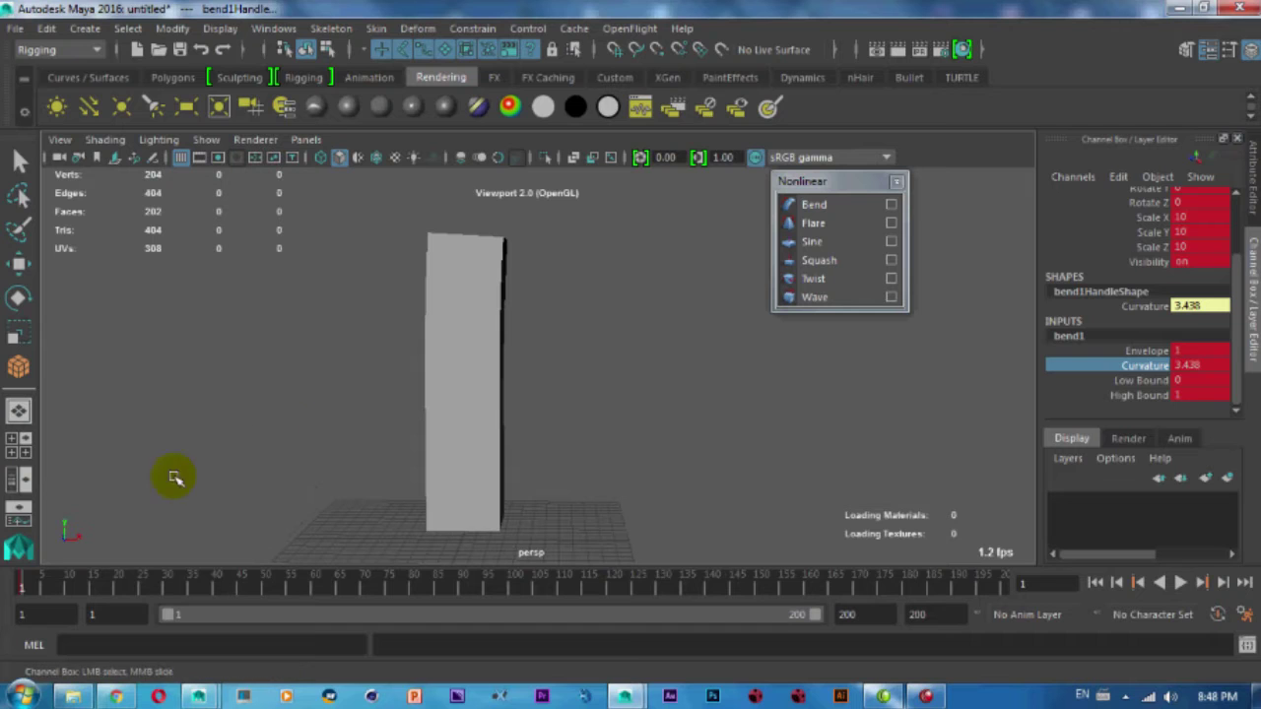
# Key a rightward curvature at frame 50, then a leftward bend at the next frame.
pyautogui.hotkey('alt', 'v')
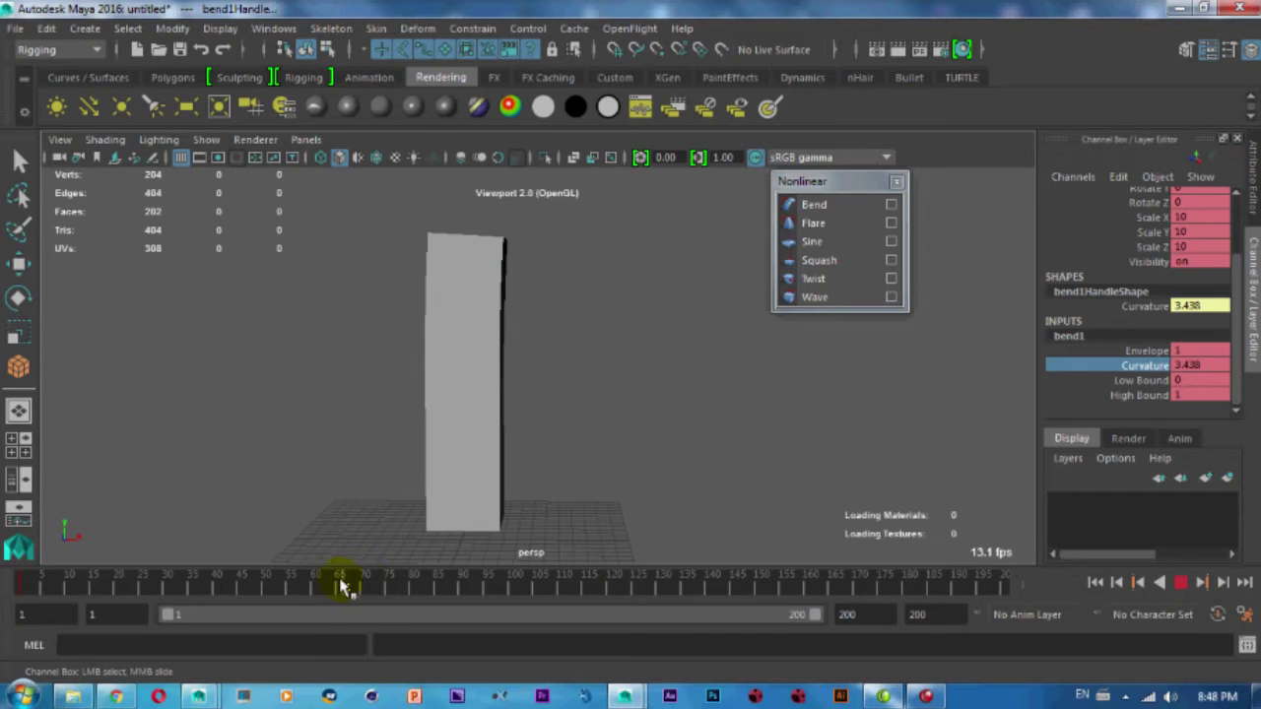
pyautogui.click(264, 588)
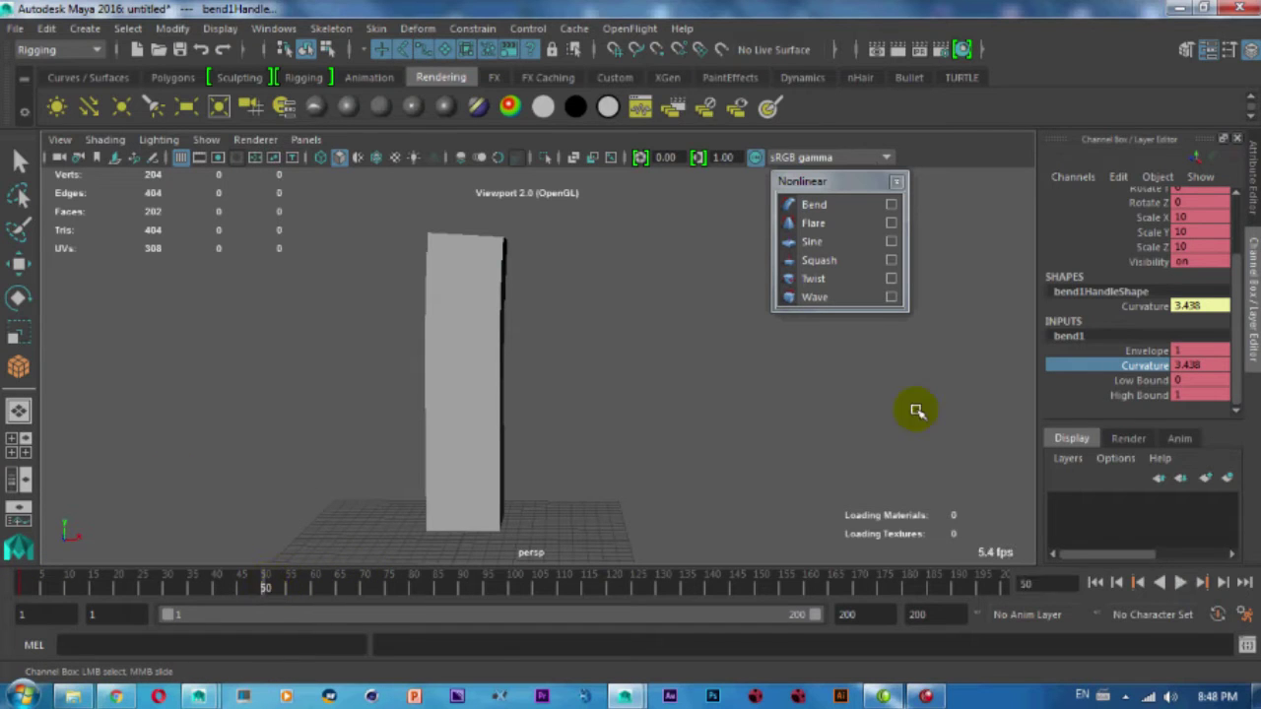
pyautogui.moveTo(615, 389); pyautogui.dragTo(727, 395, button='middle')
pyautogui.press('s')
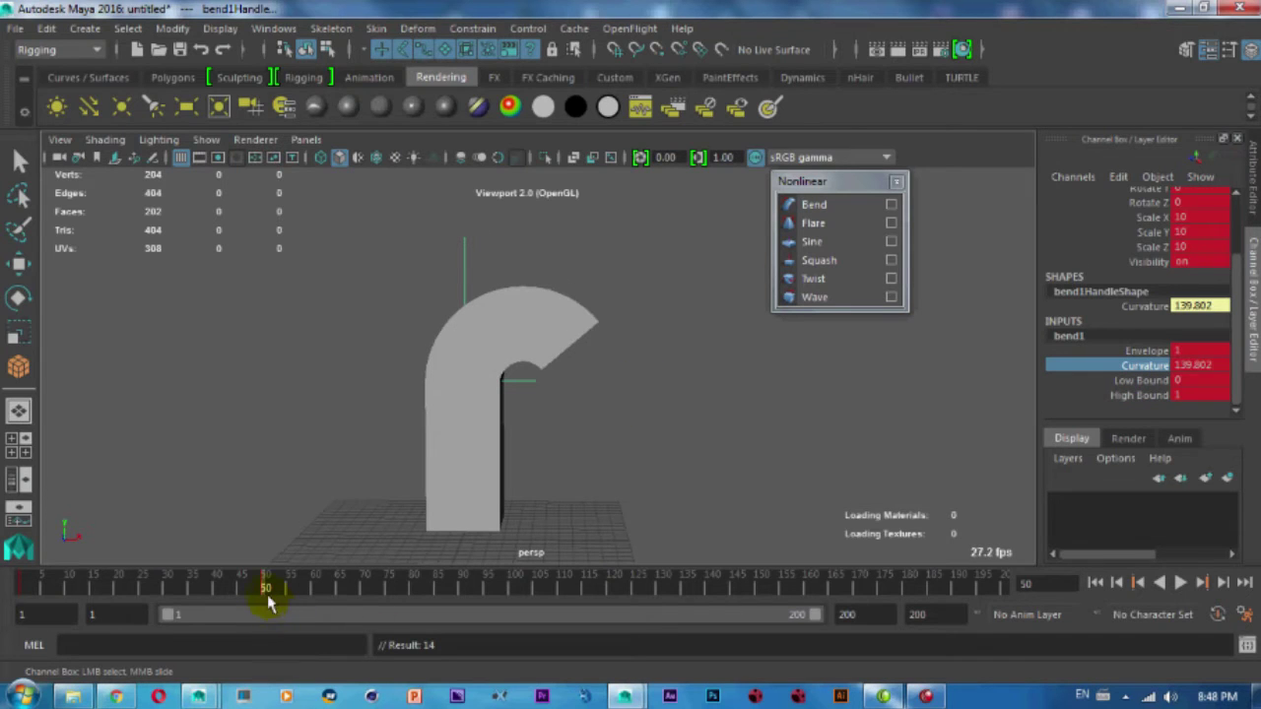
pyautogui.hotkey('alt', 'v')
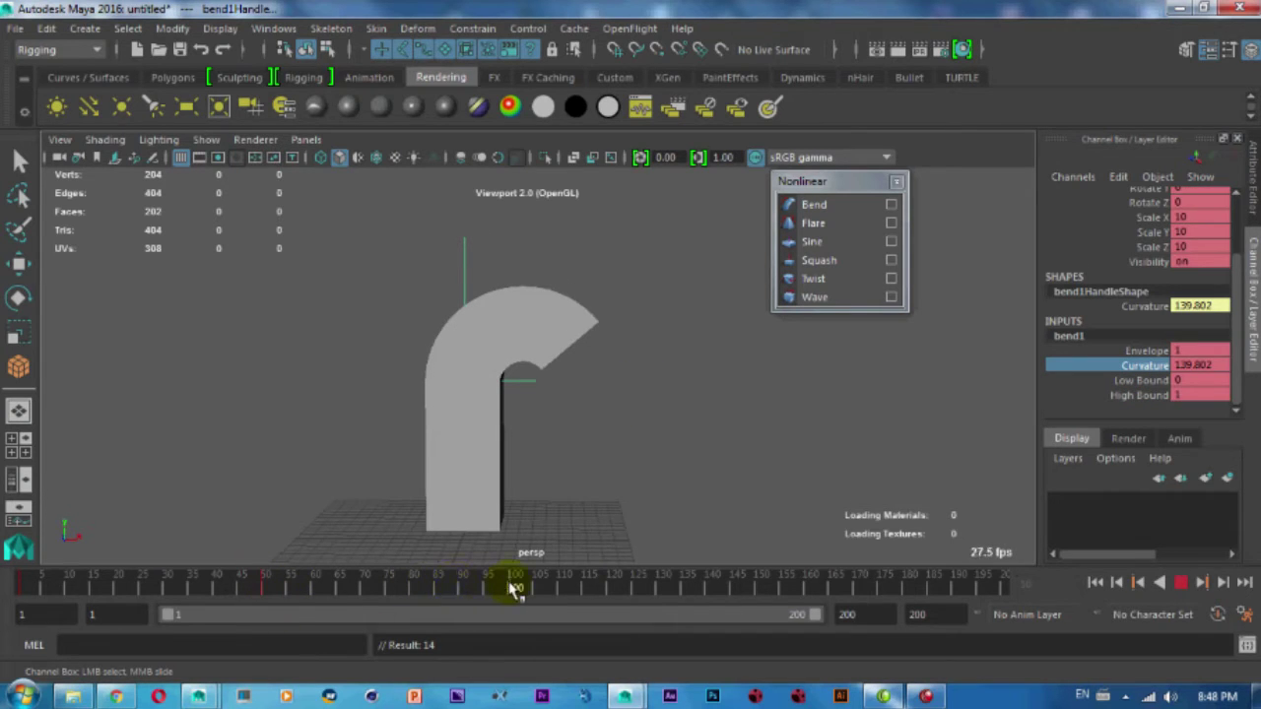
pyautogui.moveTo(555, 417); pyautogui.dragTo(264, 380, button='middle')
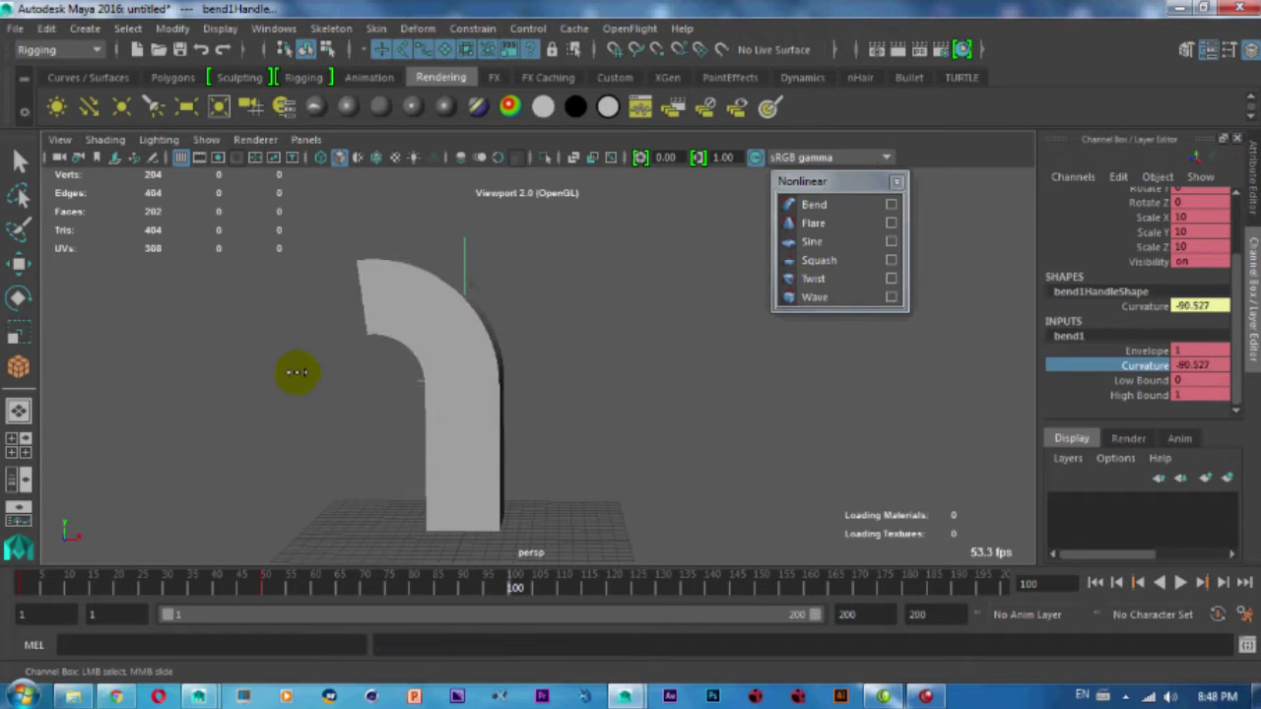
pyautogui.press('s')
# Preview the animation, go to frame 150 and bend the box back to the right.
pyautogui.hotkey('alt', 'v')
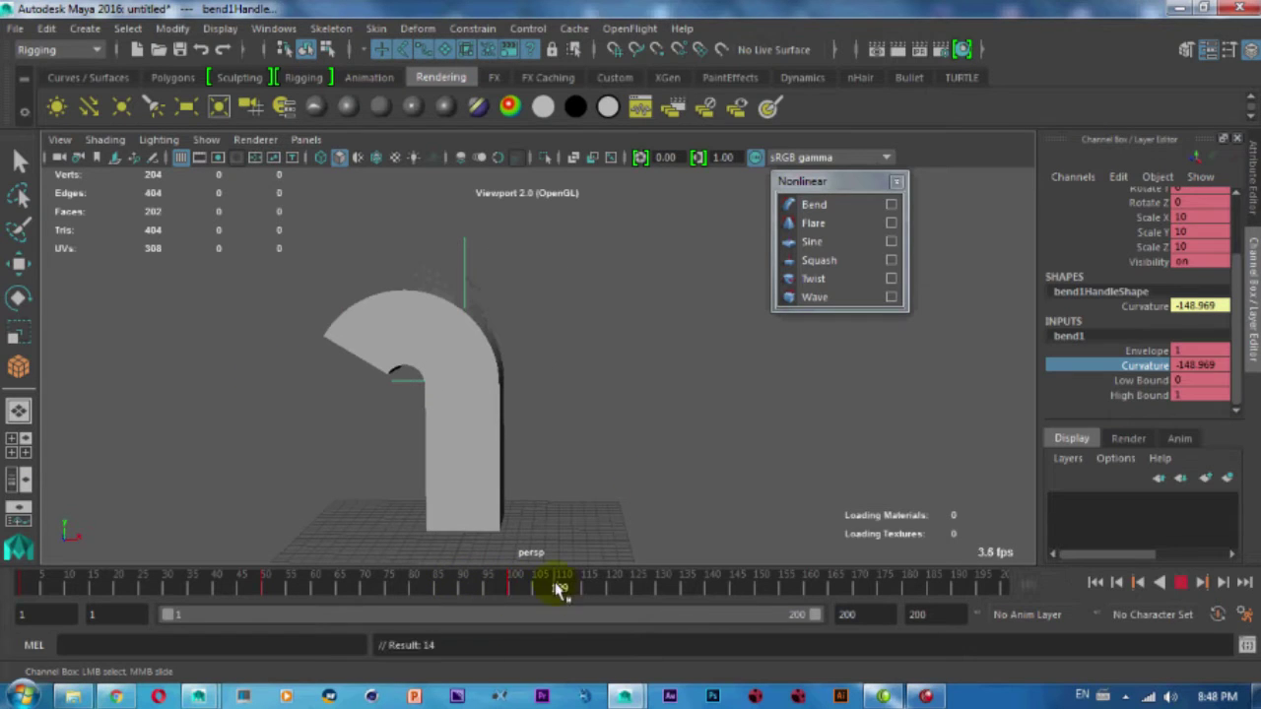
pyautogui.moveTo(202, 588)
pyautogui.mouseDown()
pyautogui.moveTo(43, 585)
pyautogui.moveTo(571, 586)
pyautogui.mouseUp()
pyautogui.moveTo(761, 589); pyautogui.dragTo(762, 589)
pyautogui.moveTo(569, 419); pyautogui.dragTo(765, 422, button='middle')
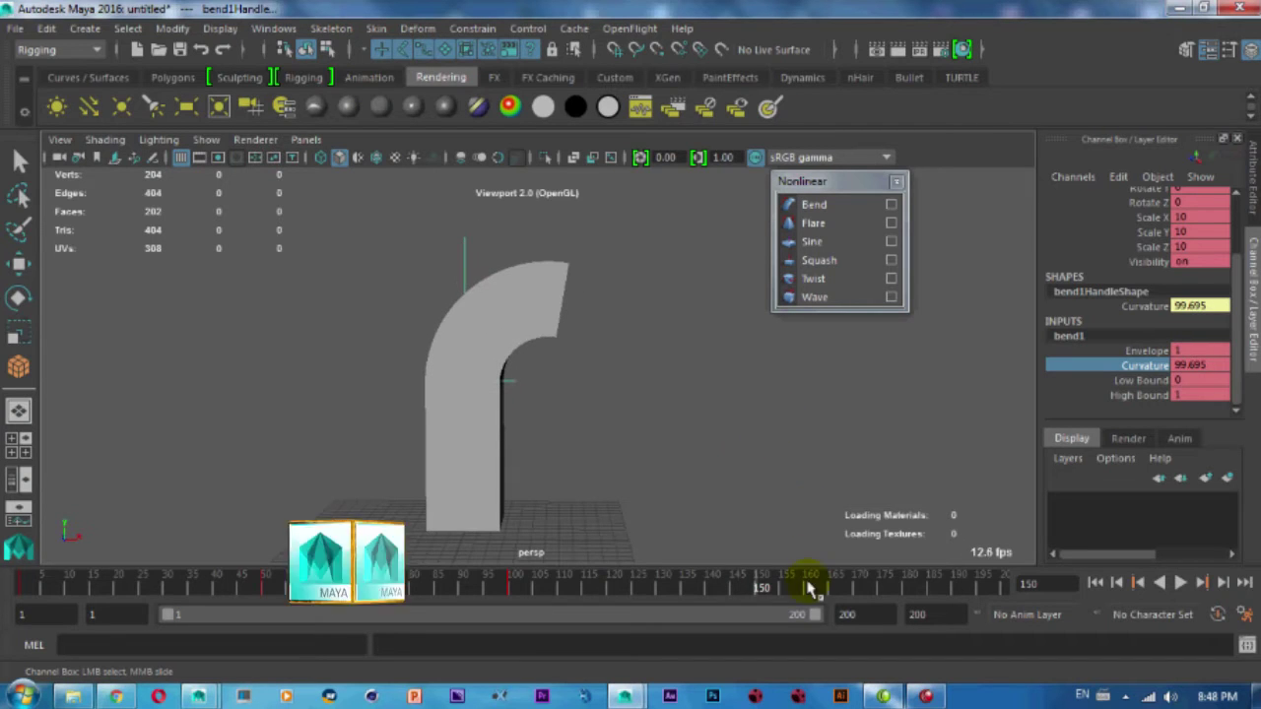
# Play back the bending animation while orbiting, zooming and panning around the column.
pyautogui.click(916, 579)
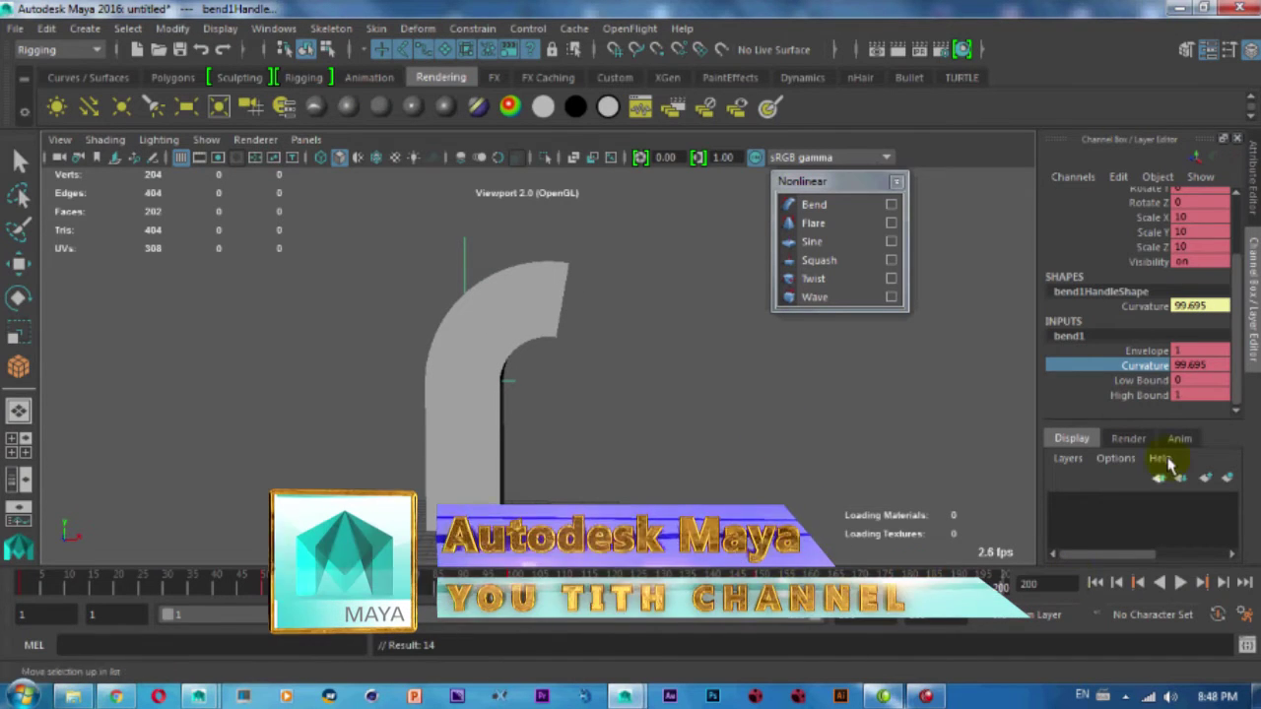
pyautogui.moveTo(679, 414)
pyautogui.mouseDown(button='middle')
pyautogui.moveTo(543, 399)
pyautogui.moveTo(584, 426)
pyautogui.mouseUp(button='middle')
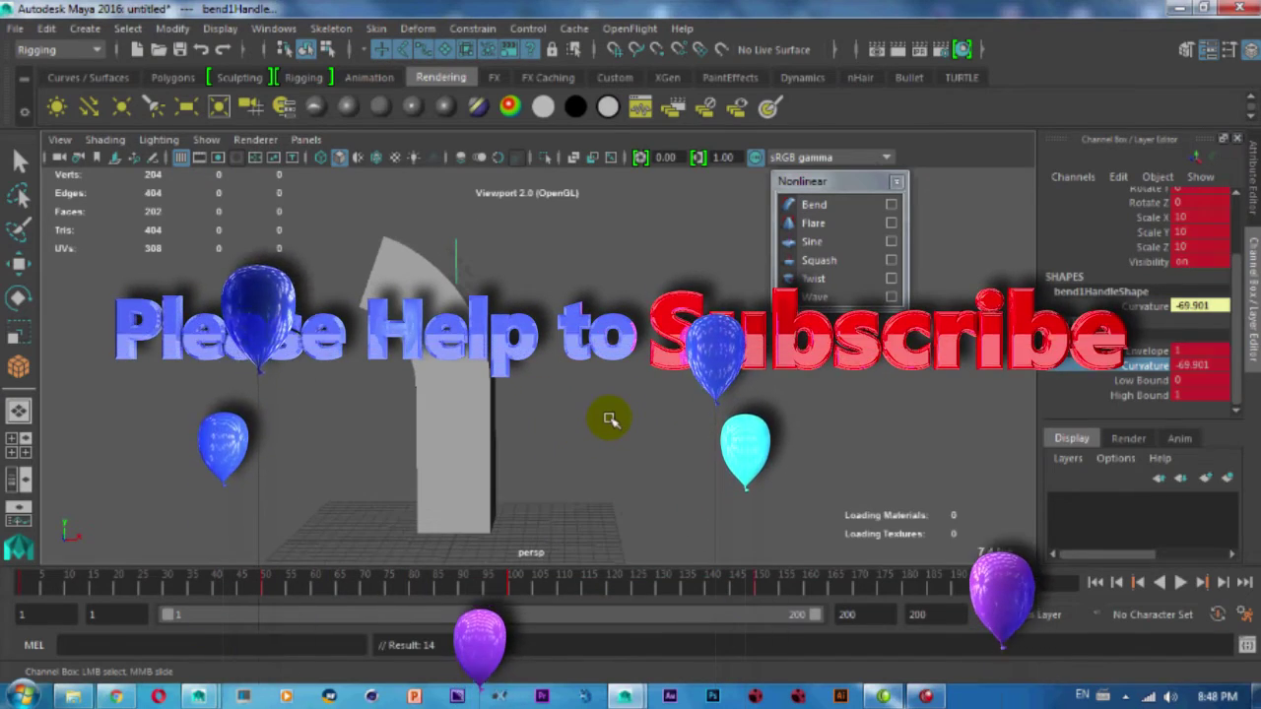
pyautogui.click(1181, 582)
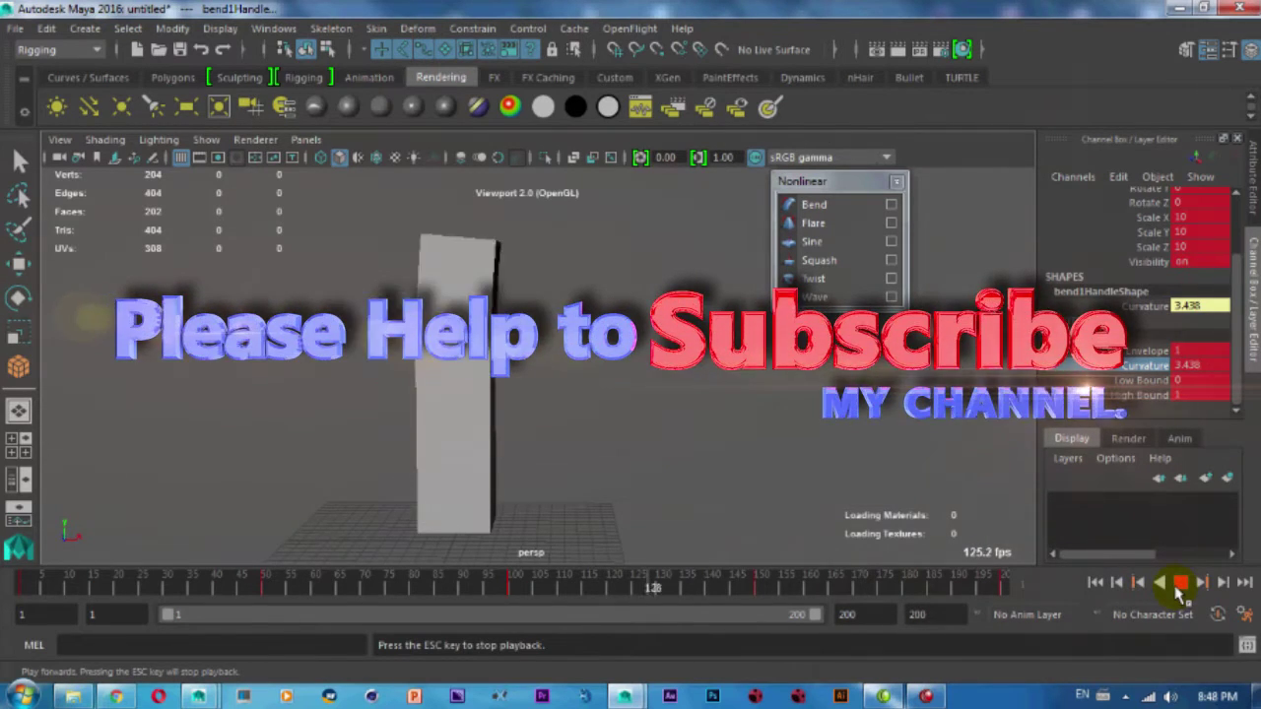
pyautogui.keyDown('alt'); pyautogui.moveTo(660, 434); pyautogui.dragTo(720, 464, button='right'); pyautogui.keyUp('alt')
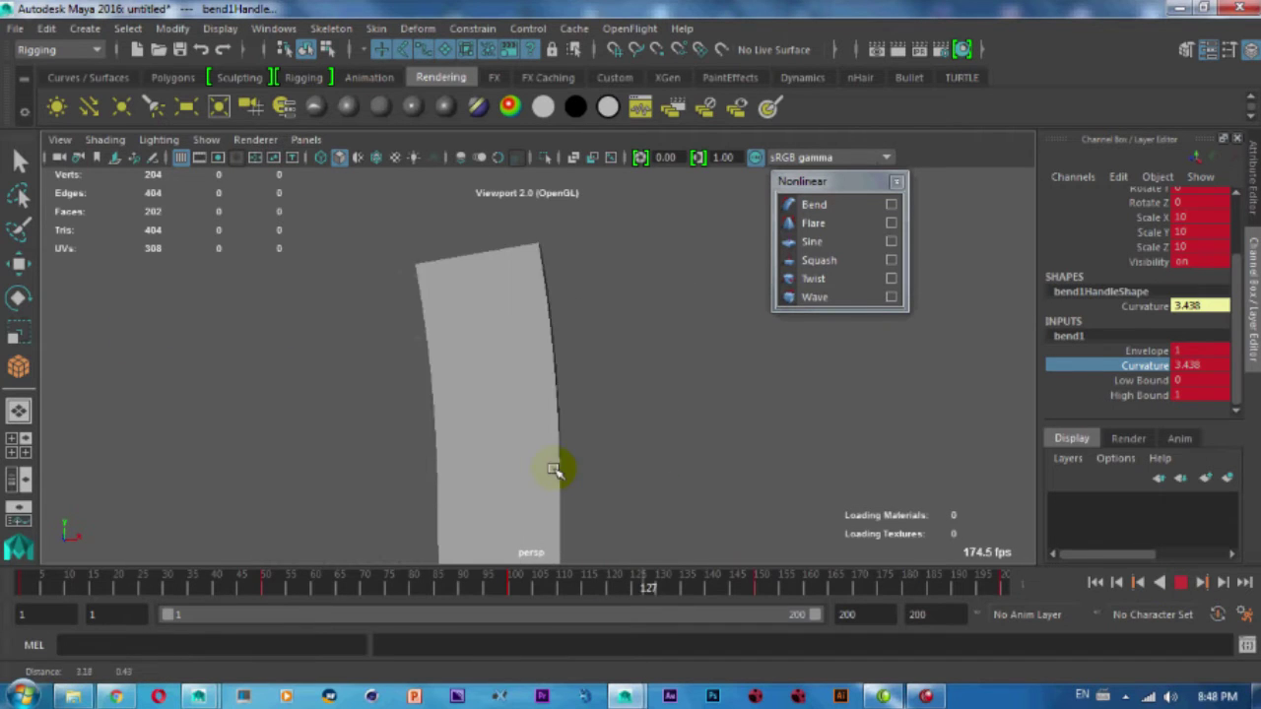
pyautogui.moveTo(500, 427)
pyautogui.keyDown('alt'); pyautogui.mouseDown()
pyautogui.moveTo(599, 446)
pyautogui.moveTo(501, 417)
pyautogui.moveTo(473, 344)
pyautogui.moveTo(501, 464)
pyautogui.moveTo(507, 421)
pyautogui.mouseUp(); pyautogui.keyUp('alt')
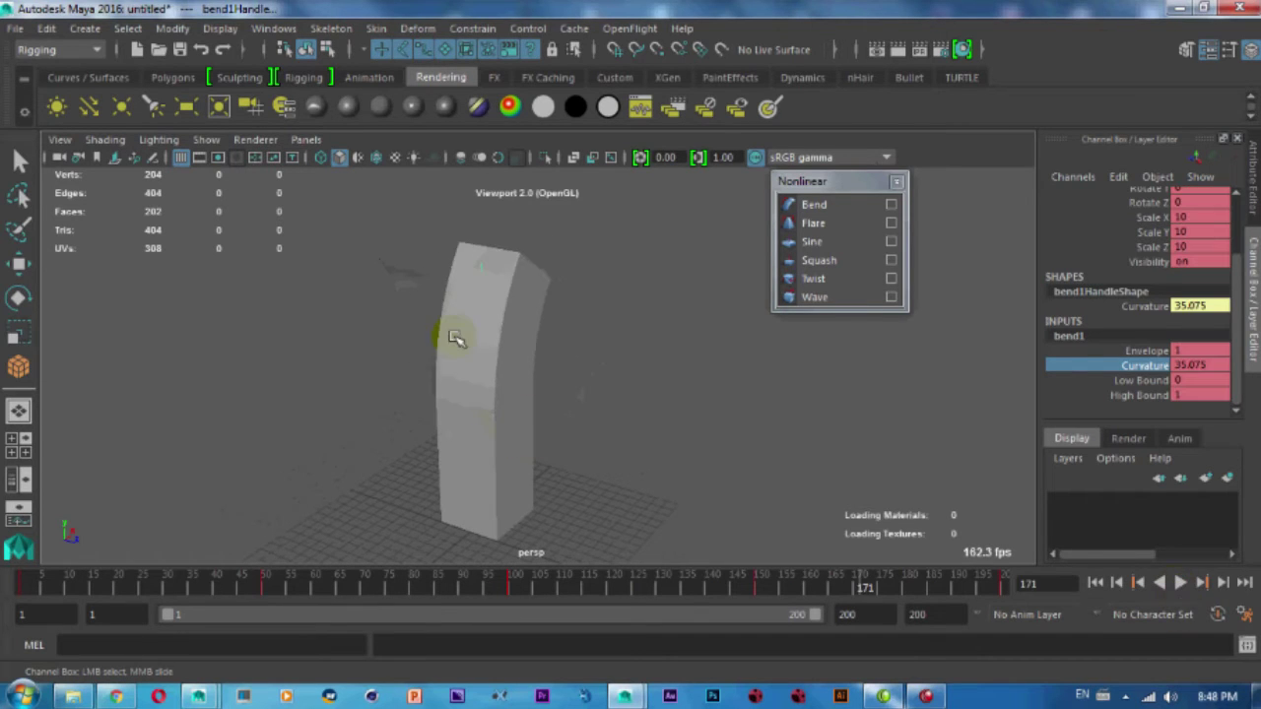
pyautogui.keyDown('alt'); pyautogui.moveTo(456, 338); pyautogui.dragTo(289, 345, button='middle'); pyautogui.keyUp('alt')
pyautogui.press('Escape')
pyautogui.moveTo(663, 355)
pyautogui.keyDown('alt'); pyautogui.mouseDown(button='middle')
pyautogui.moveTo(417, 355)
pyautogui.moveTo(571, 360)
pyautogui.mouseUp(button='middle'); pyautogui.keyUp('alt')
# Move the bend1 handle along Z to 49.202.
pyautogui.press('w')
pyautogui.click(414, 350)
pyautogui.click(440, 325)
pyautogui.moveTo(529, 330)
pyautogui.keyDown('alt'); pyautogui.mouseDown()
pyautogui.moveTo(880, 417)
pyautogui.moveTo(796, 414)
pyautogui.moveTo(509, 285)
pyautogui.moveTo(503, 320)
pyautogui.moveTo(483, 325)
pyautogui.mouseUp(); pyautogui.keyUp('alt')
pyautogui.click(337, 459)
pyautogui.click(462, 384)
pyautogui.moveTo(566, 387)
pyautogui.mouseDown()
pyautogui.moveTo(1064, 479)
pyautogui.moveTo(414, 437)
pyautogui.moveTo(352, 374)
pyautogui.moveTo(439, 411)
pyautogui.moveTo(425, 419)
pyautogui.moveTo(549, 394)
pyautogui.mouseUp()
# Start a new scene and draw a tall polygon cylinder, pCylinder1, on the grid.
pyautogui.hotkey('ctrl', 'n')
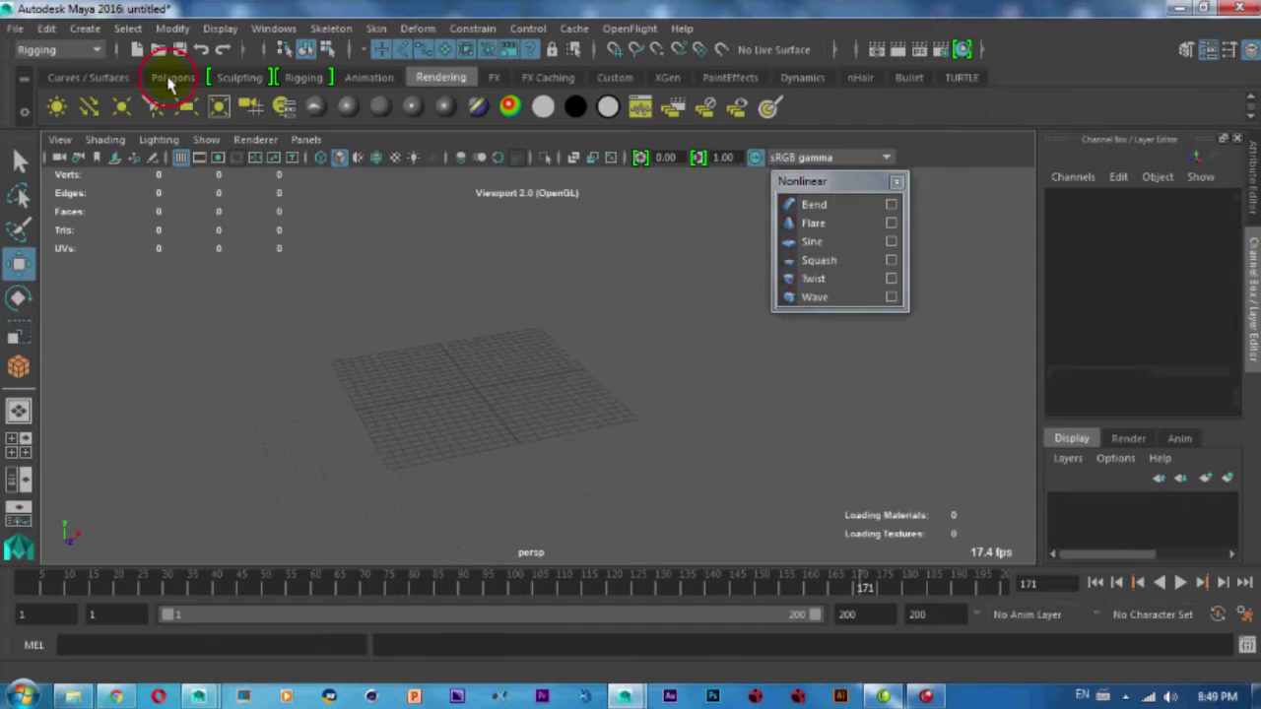
pyautogui.click(170, 79)
pyautogui.click(84, 30)
pyautogui.moveTo(140, 94)
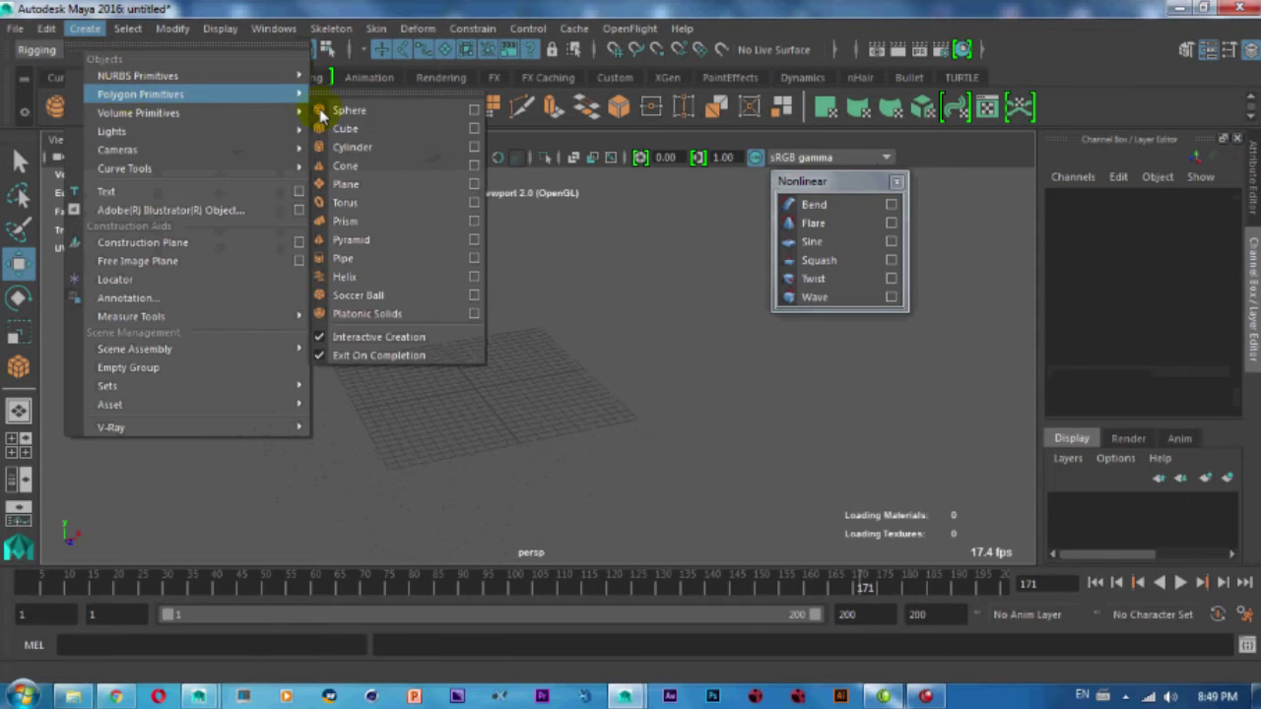
pyautogui.click(360, 147)
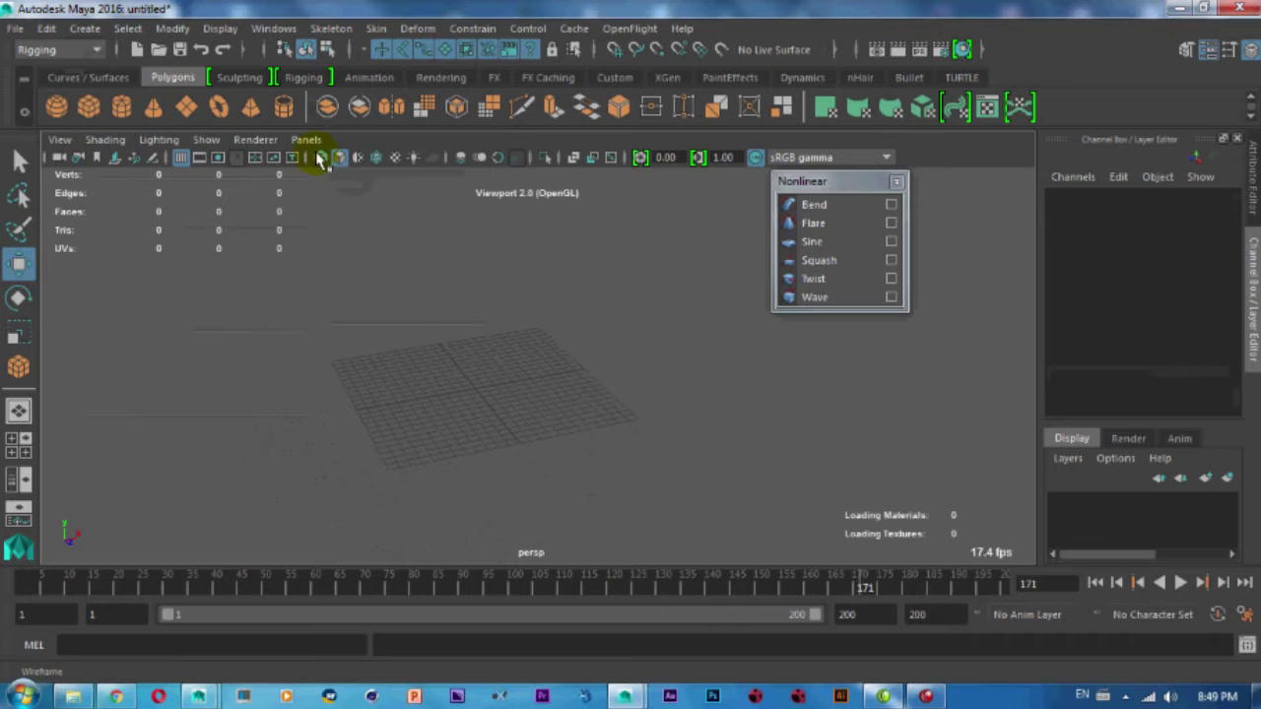
pyautogui.click(122, 108)
pyautogui.keyDown('alt'); pyautogui.moveTo(443, 343); pyautogui.dragTo(443, 376); pyautogui.keyUp('alt')
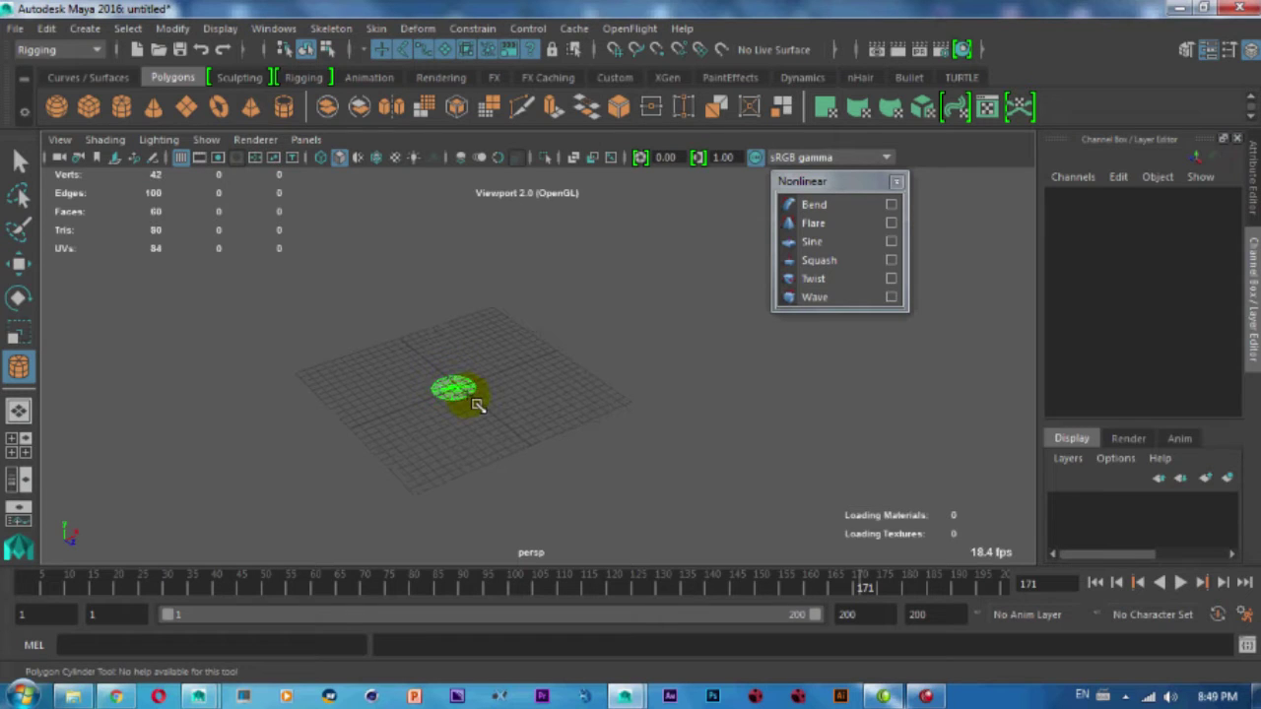
pyautogui.moveTo(478, 404); pyautogui.dragTo(437, 197)
# Try the cylinder at height 100 with a radius of 1 for a thin shape.
pyautogui.keyDown('alt'); pyautogui.moveTo(401, 539); pyautogui.dragTo(424, 355, button='middle'); pyautogui.keyUp('alt')
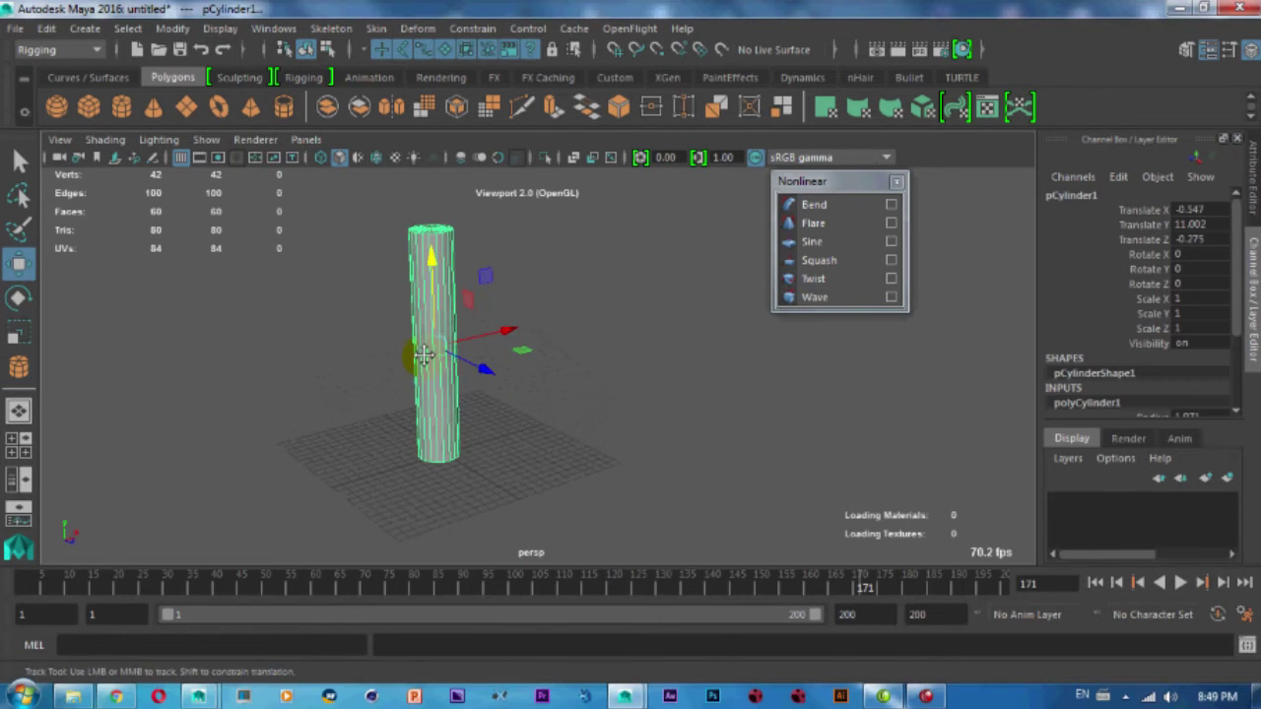
pyautogui.scroll(-3, 1152, 374)
pyautogui.click(1134, 337)
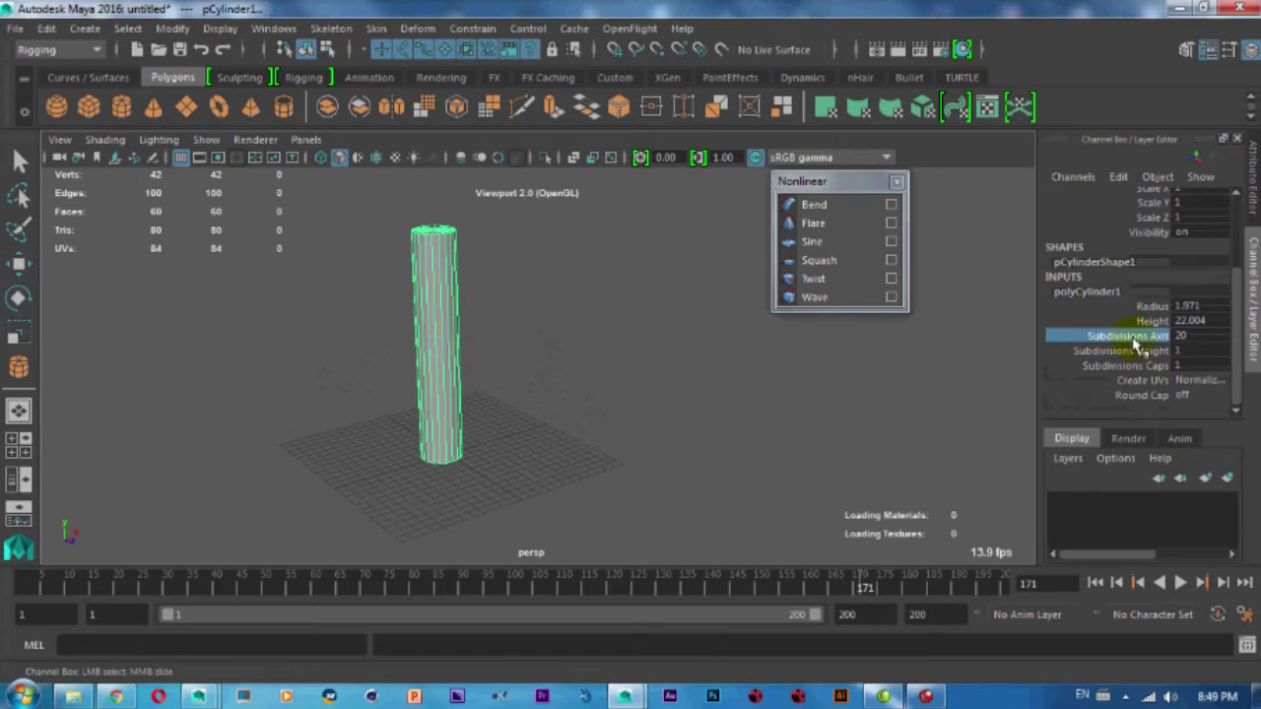
pyautogui.click(1153, 321)
pyautogui.moveTo(492, 352); pyautogui.dragTo(680, 341, button='middle')
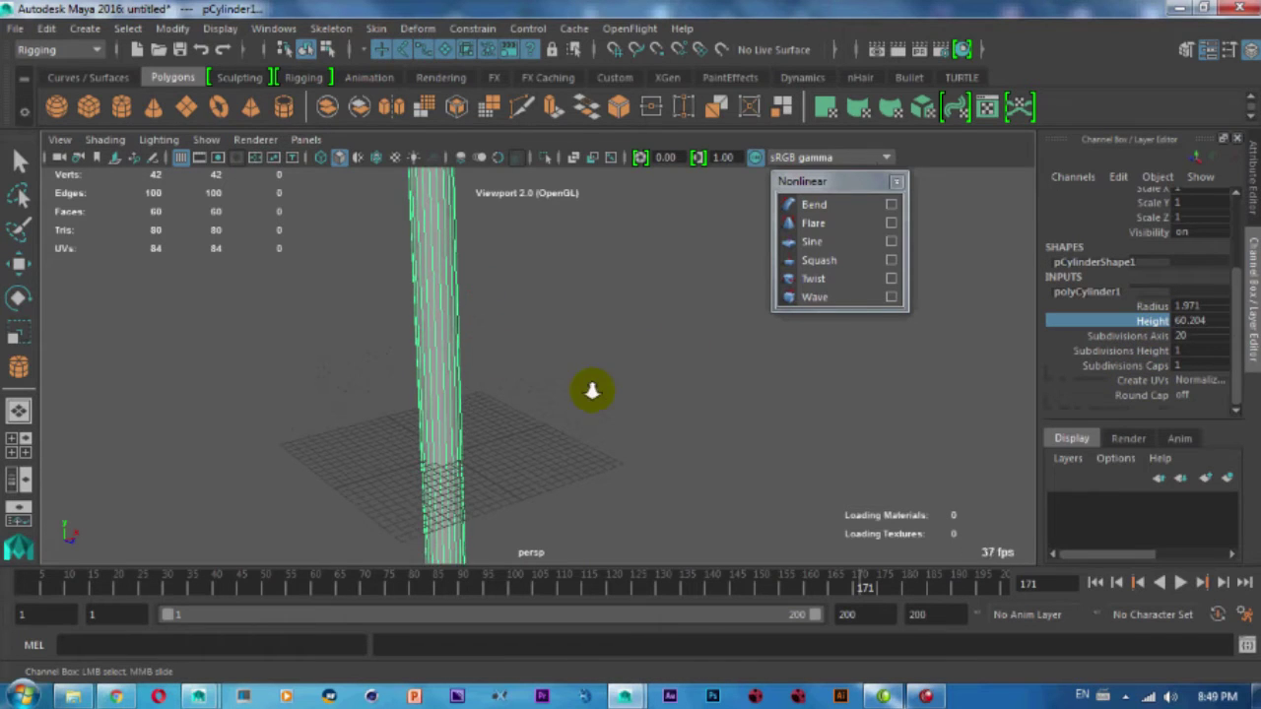
pyautogui.scroll(-3, 591, 391)
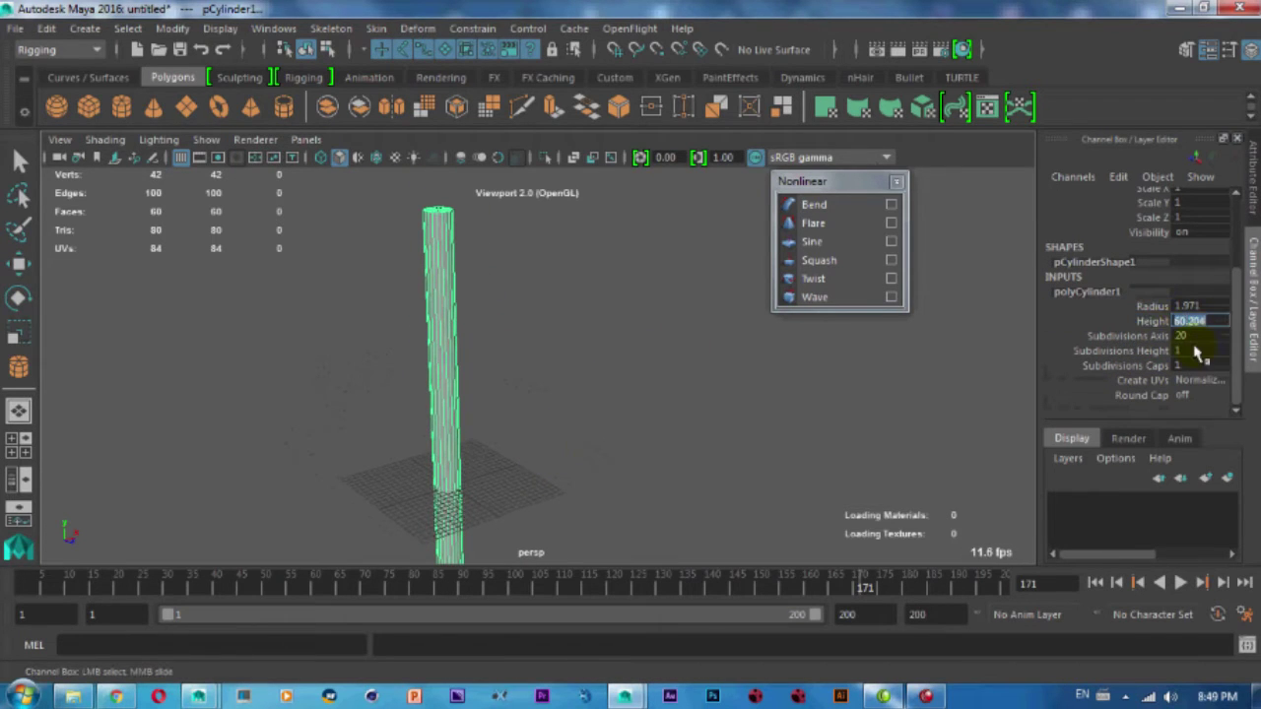
pyautogui.write('100')
pyautogui.press('Return')
pyautogui.write('12')
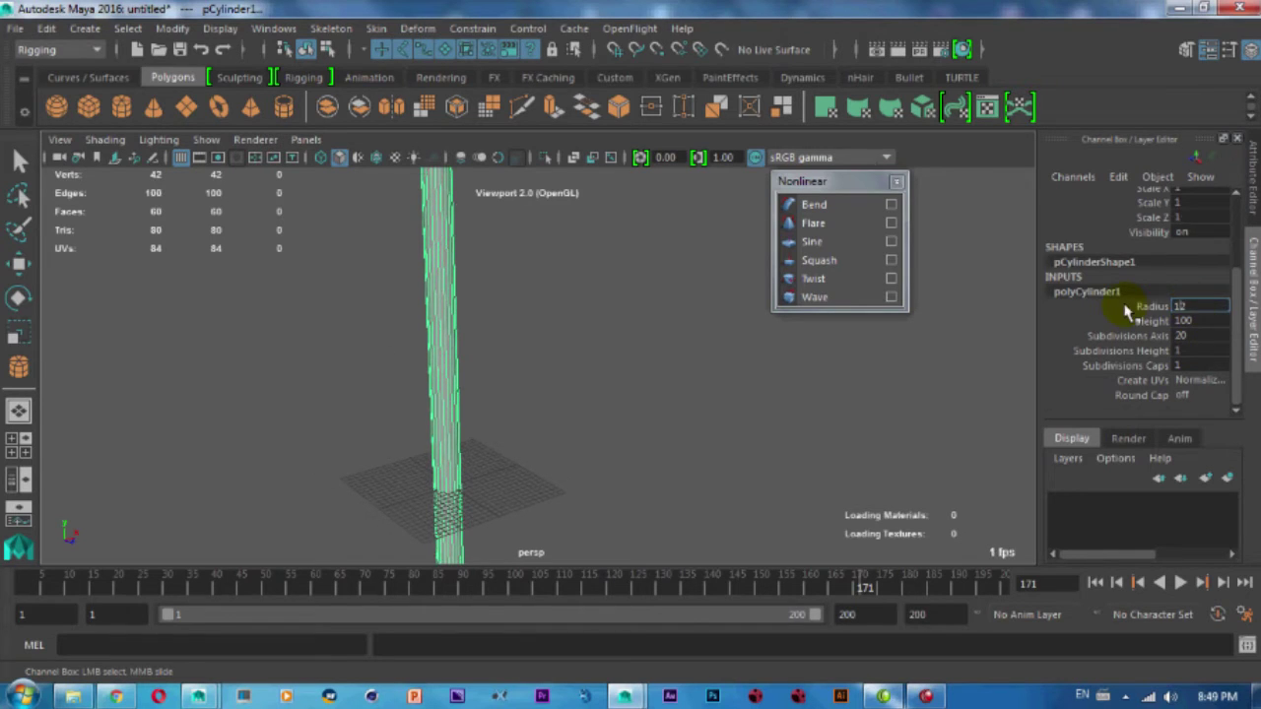
pyautogui.press('Return')
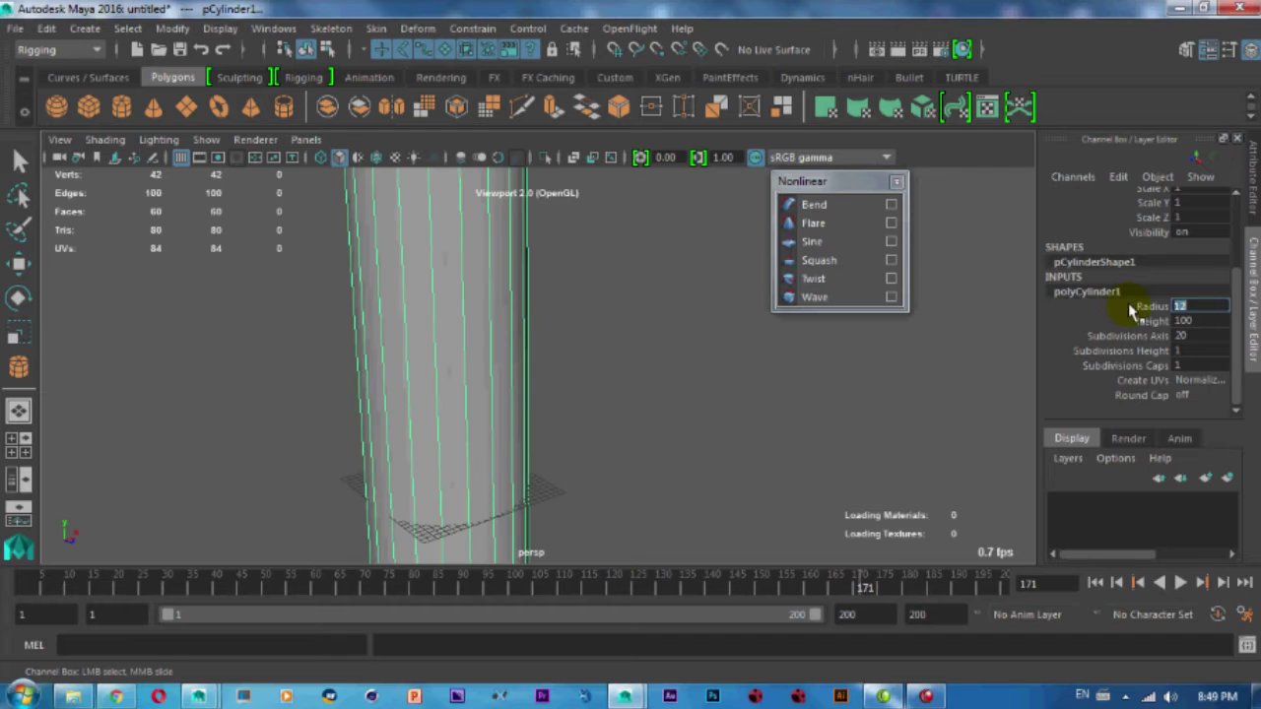
pyautogui.write('1')
pyautogui.press('Return')
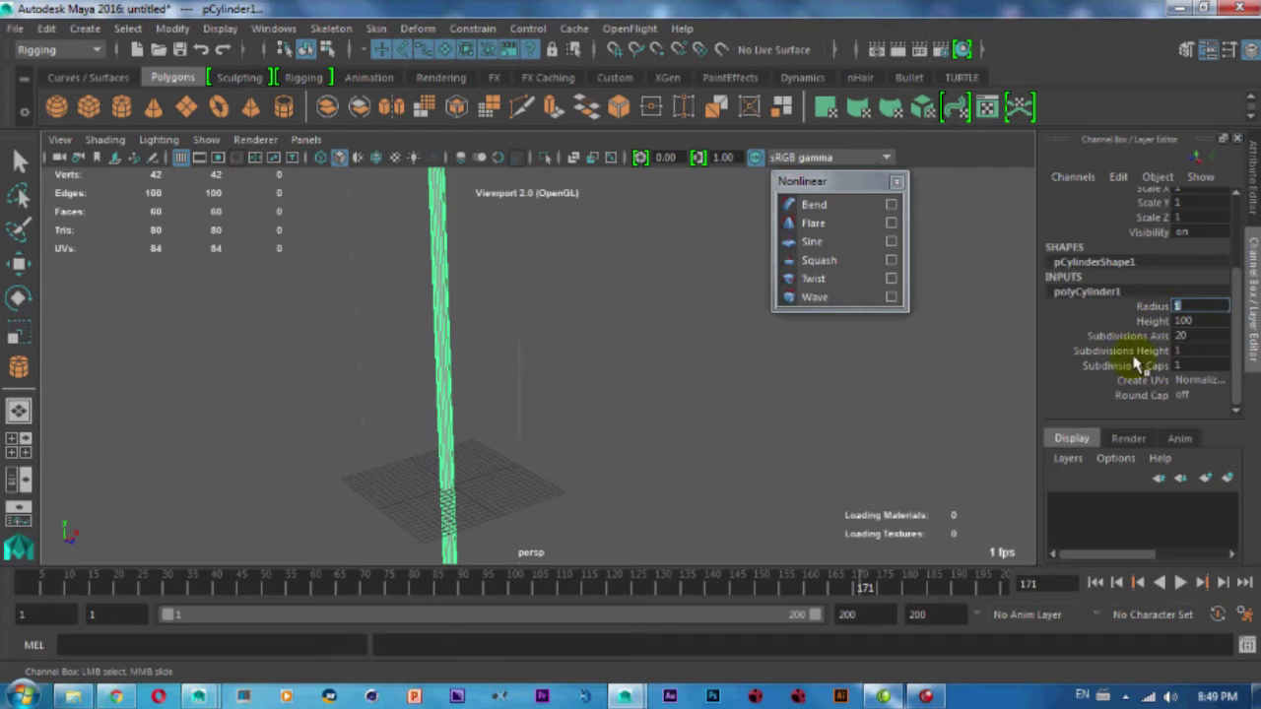
# Add height subdivisions, set the height to 50, and raise the cylinder above the grid.
pyautogui.click(1131, 351)
pyautogui.moveTo(1050, 357); pyautogui.dragTo(756, 371, button='middle')
pyautogui.moveTo(562, 375)
pyautogui.keyDown('alt'); pyautogui.mouseDown(button='middle')
pyautogui.moveTo(566, 355)
pyautogui.moveTo(521, 363)
pyautogui.moveTo(543, 338)
pyautogui.moveTo(540, 360)
pyautogui.moveTo(530, 315)
pyautogui.mouseUp(button='middle'); pyautogui.keyUp('alt')
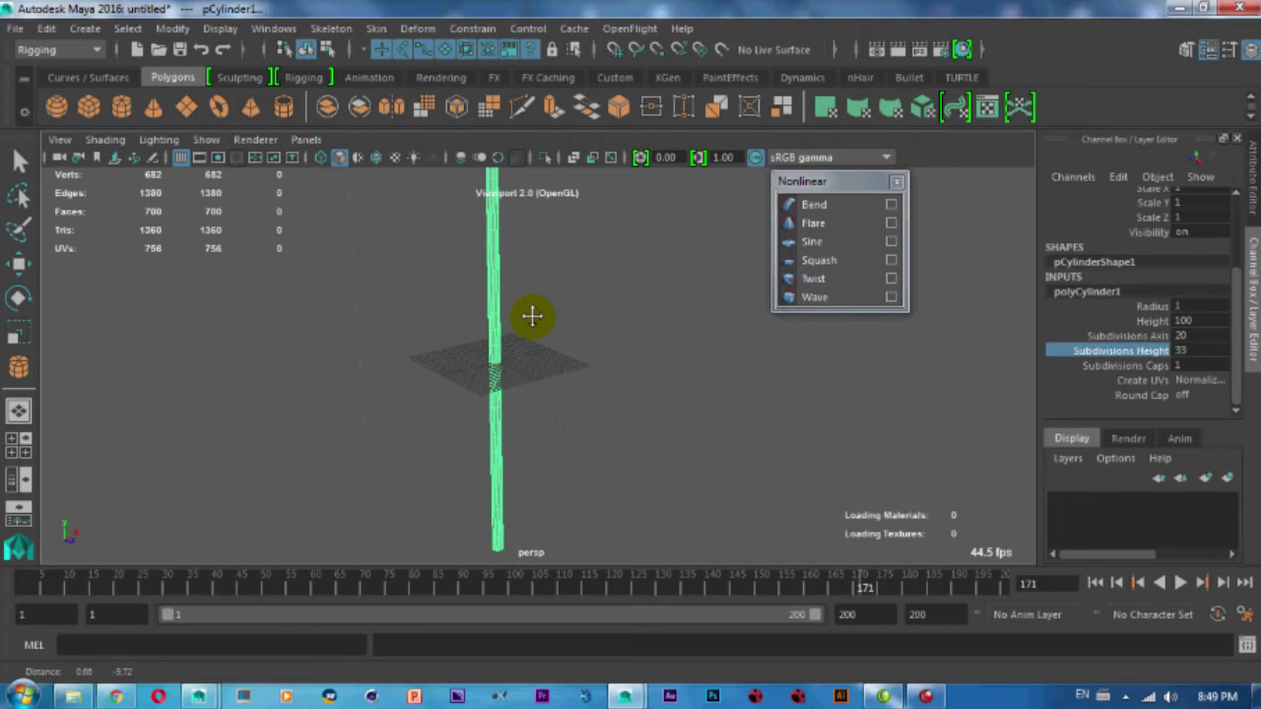
pyautogui.click(1170, 329)
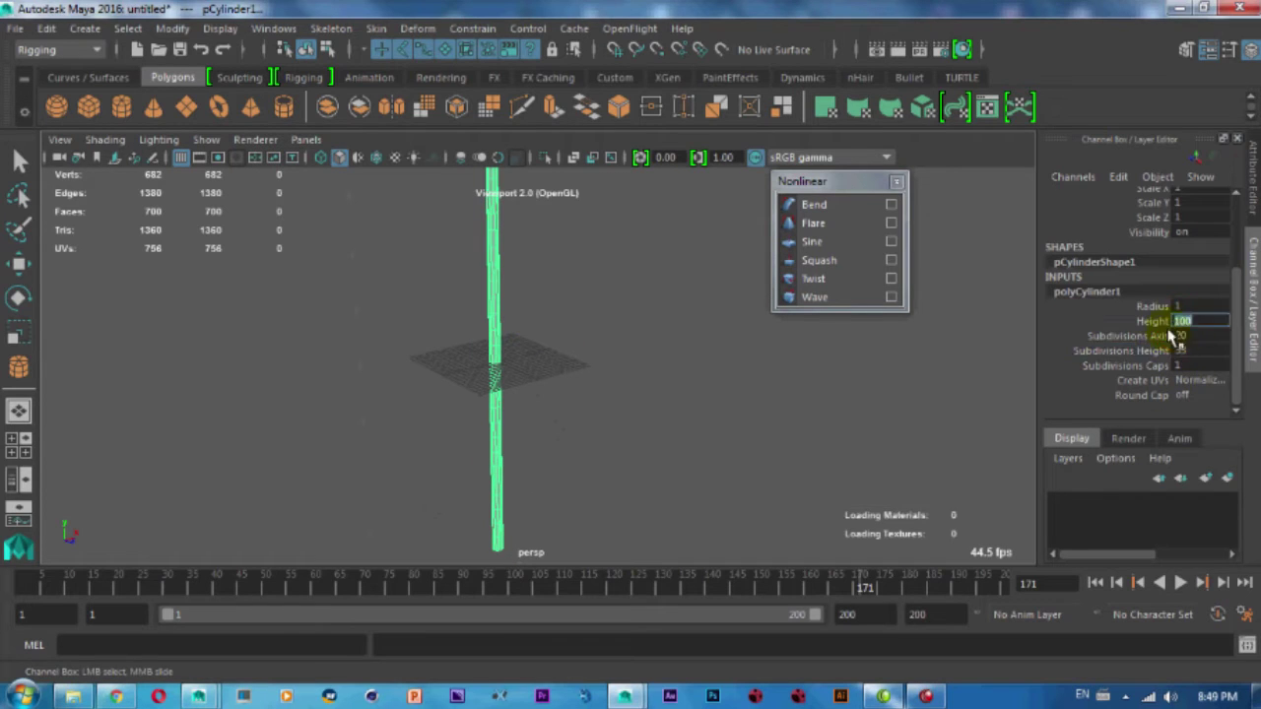
pyautogui.write('50')
pyautogui.press('Return')
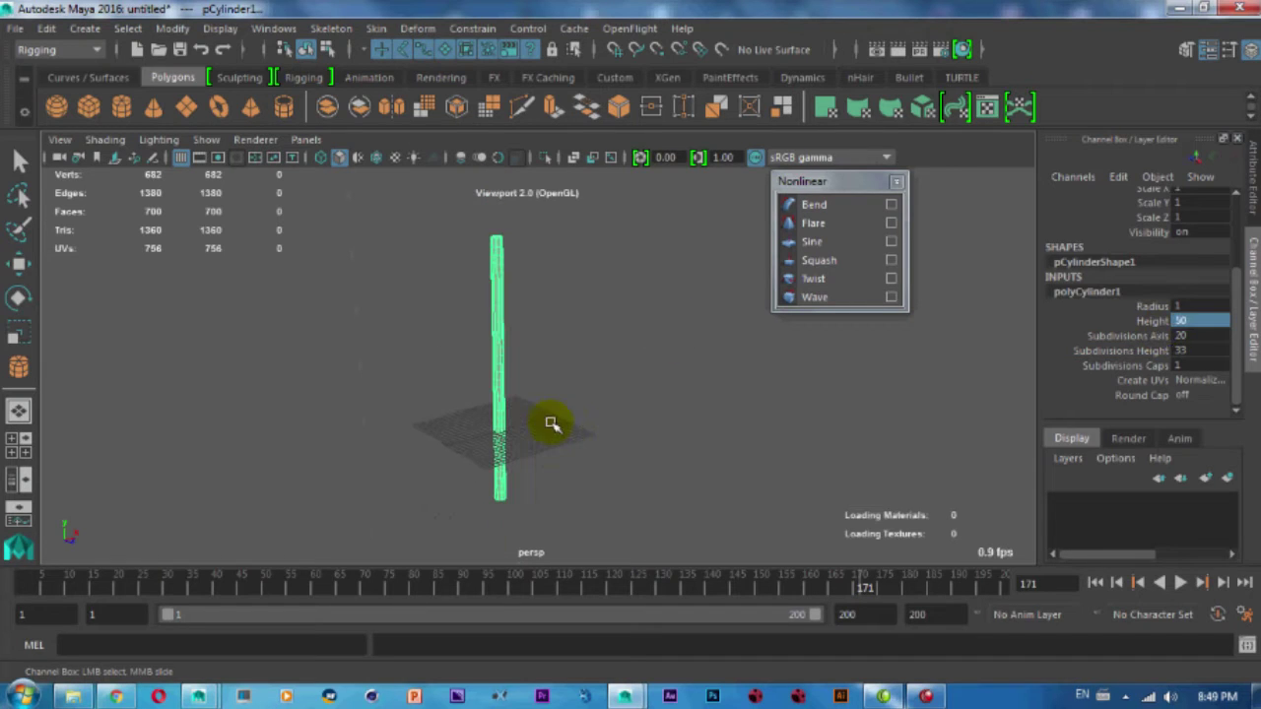
pyautogui.press('w')
pyautogui.moveTo(499, 323)
pyautogui.mouseDown()
pyautogui.moveTo(499, 259)
pyautogui.moveTo(555, 312)
pyautogui.moveTo(509, 349)
pyautogui.moveTo(504, 373)
pyautogui.mouseUp()
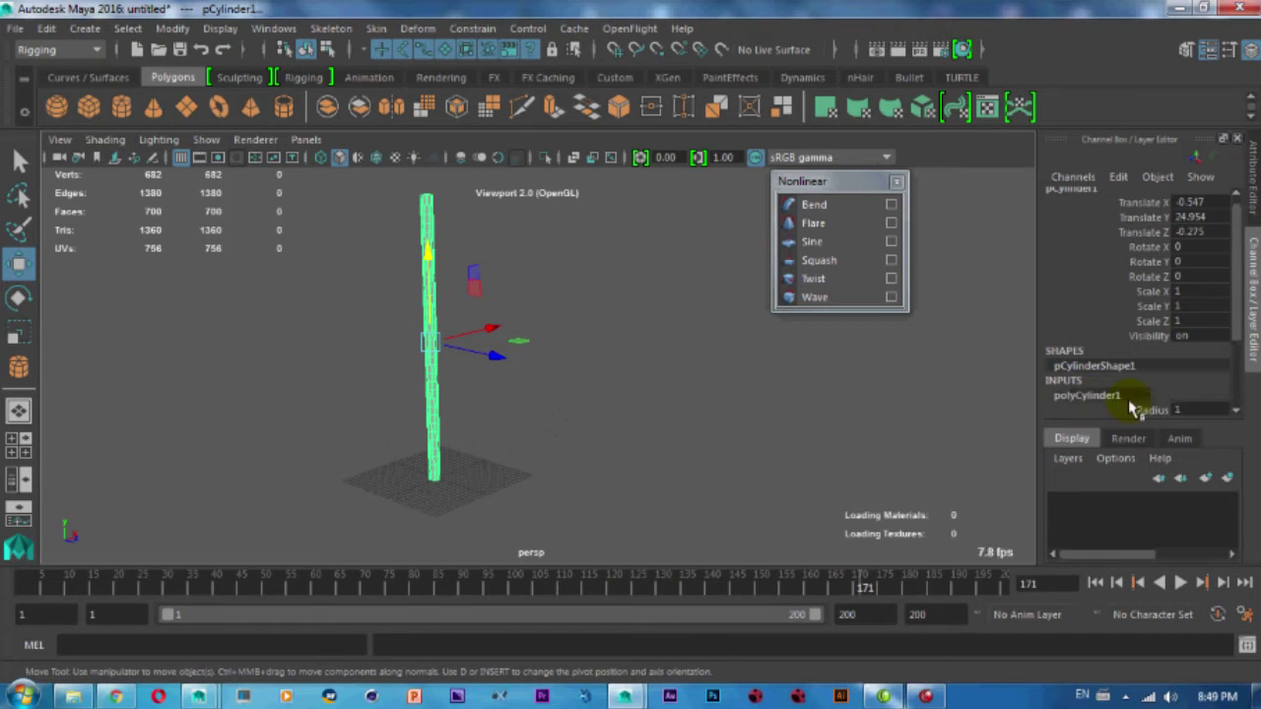
# Set polyCylinder1 Height to 25 and move the cylinder down onto the grid.
pyautogui.click(1088, 396)
pyautogui.click(1182, 384)
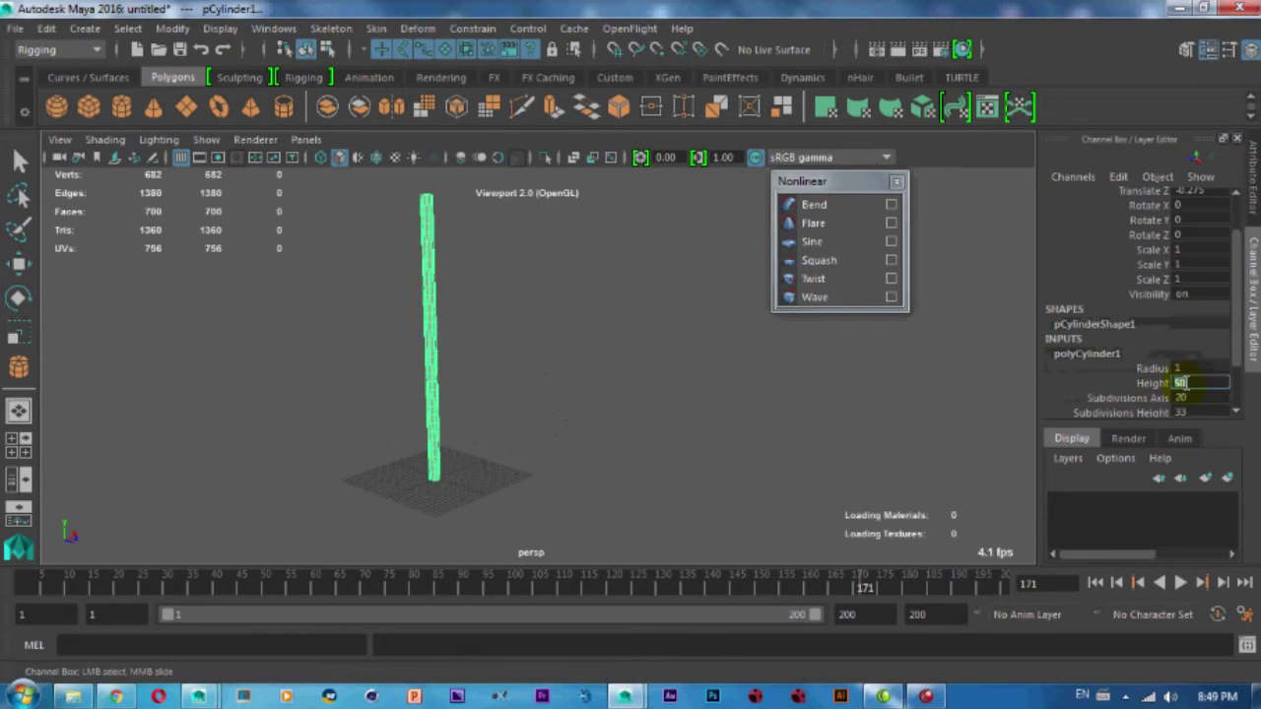
pyautogui.press('Return')
pyautogui.press('f')
pyautogui.press('w')
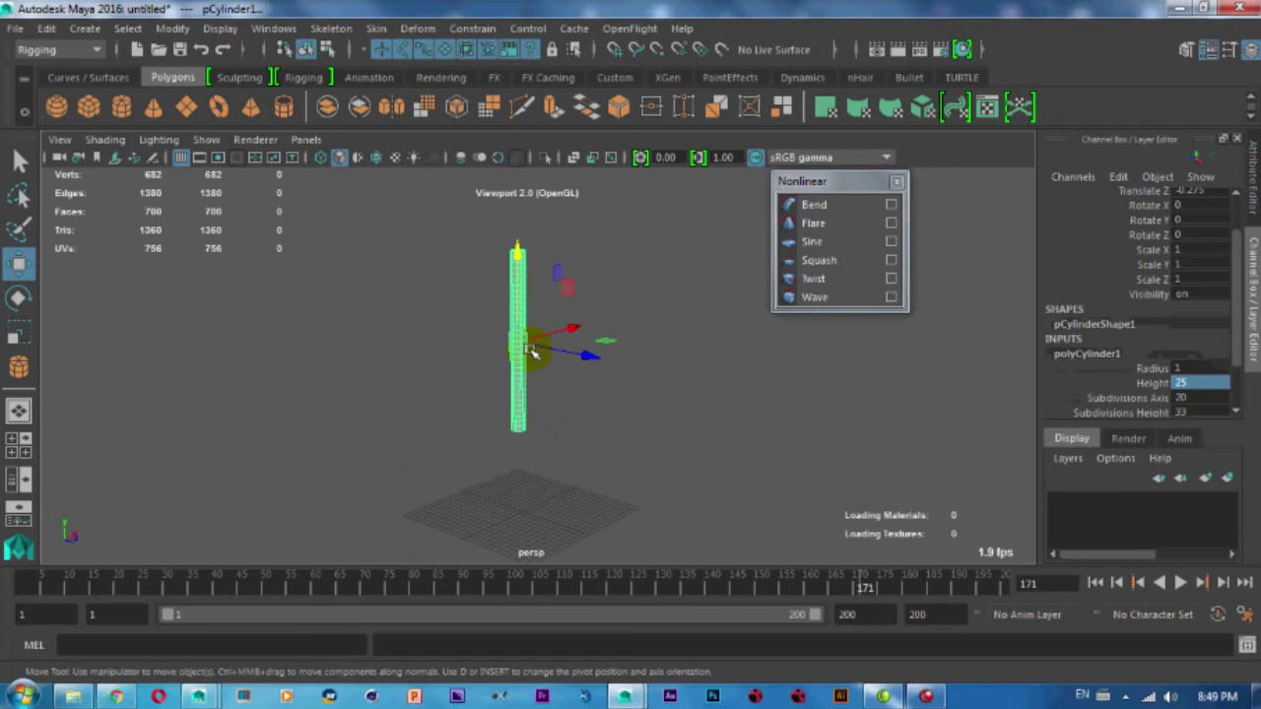
pyautogui.moveTo(519, 287)
pyautogui.mouseDown()
pyautogui.moveTo(507, 362)
pyautogui.moveTo(456, 267)
pyautogui.mouseUp()
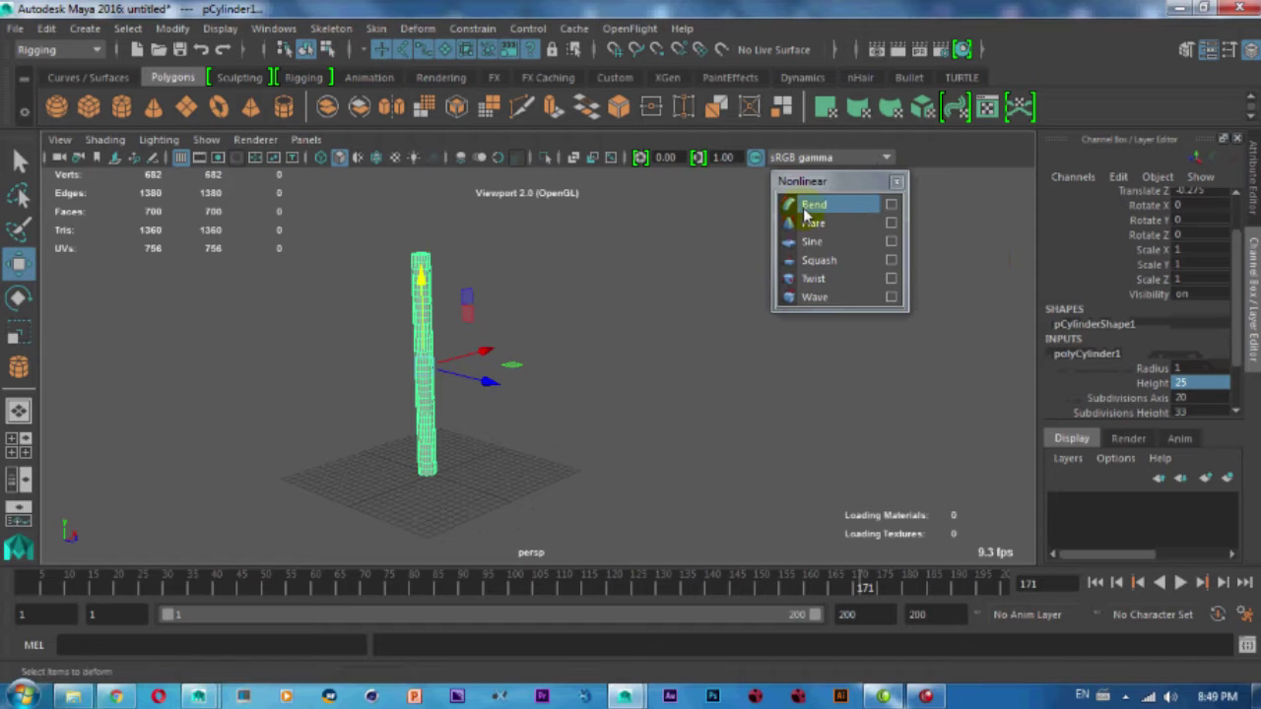
# Deselect the cylinder and switch to the Rigging menu set to reach the deformers.
pyautogui.click(601, 279)
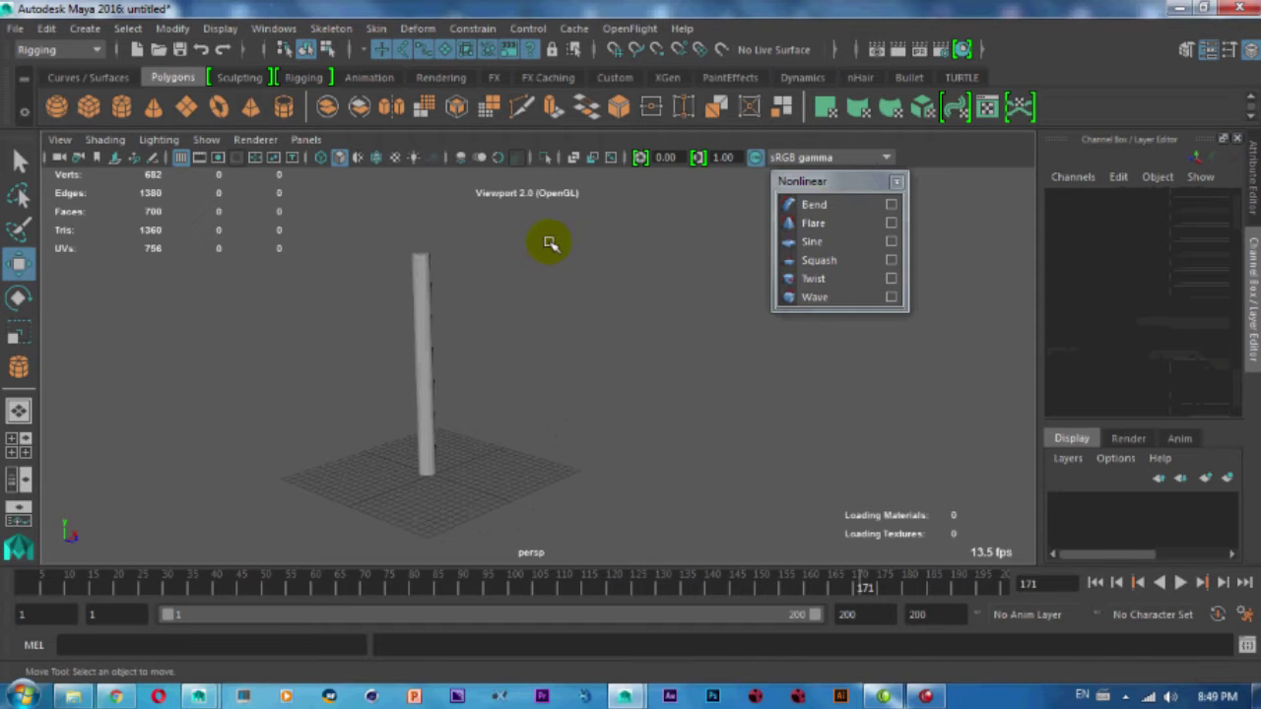
pyautogui.click(414, 30)
pyautogui.click(414, 29)
pyautogui.click(59, 49)
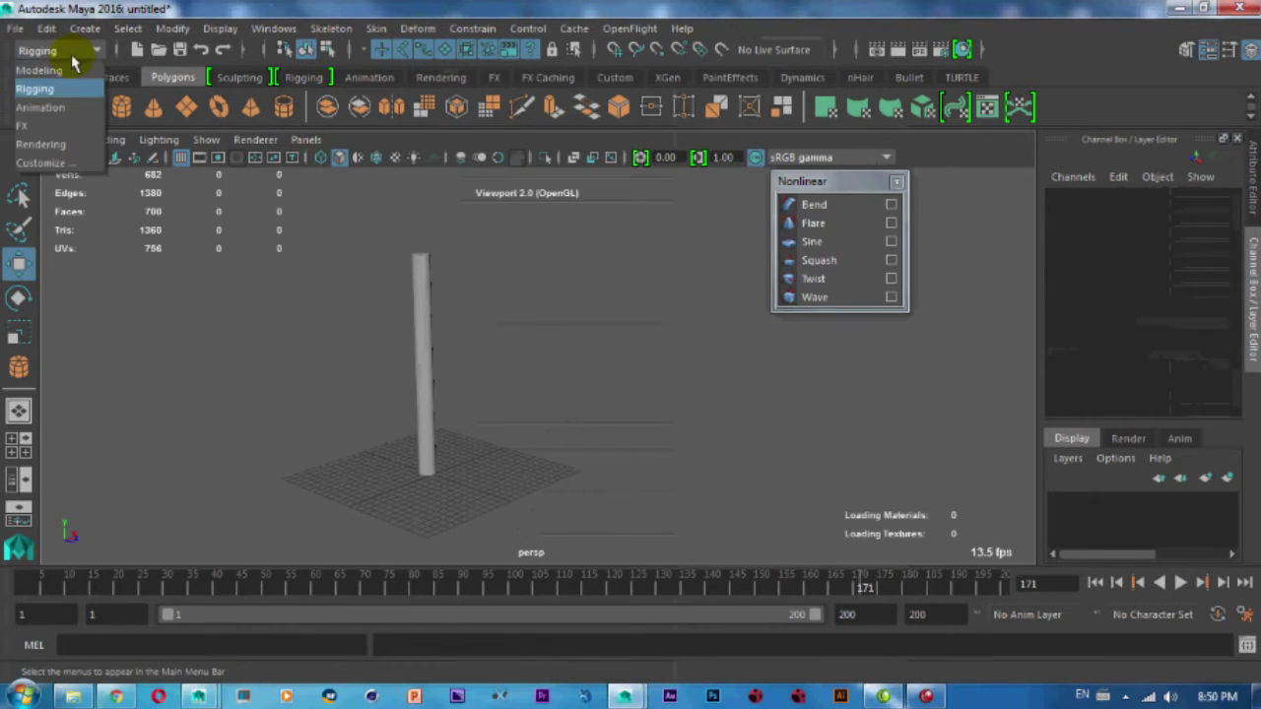
pyautogui.click(469, 44)
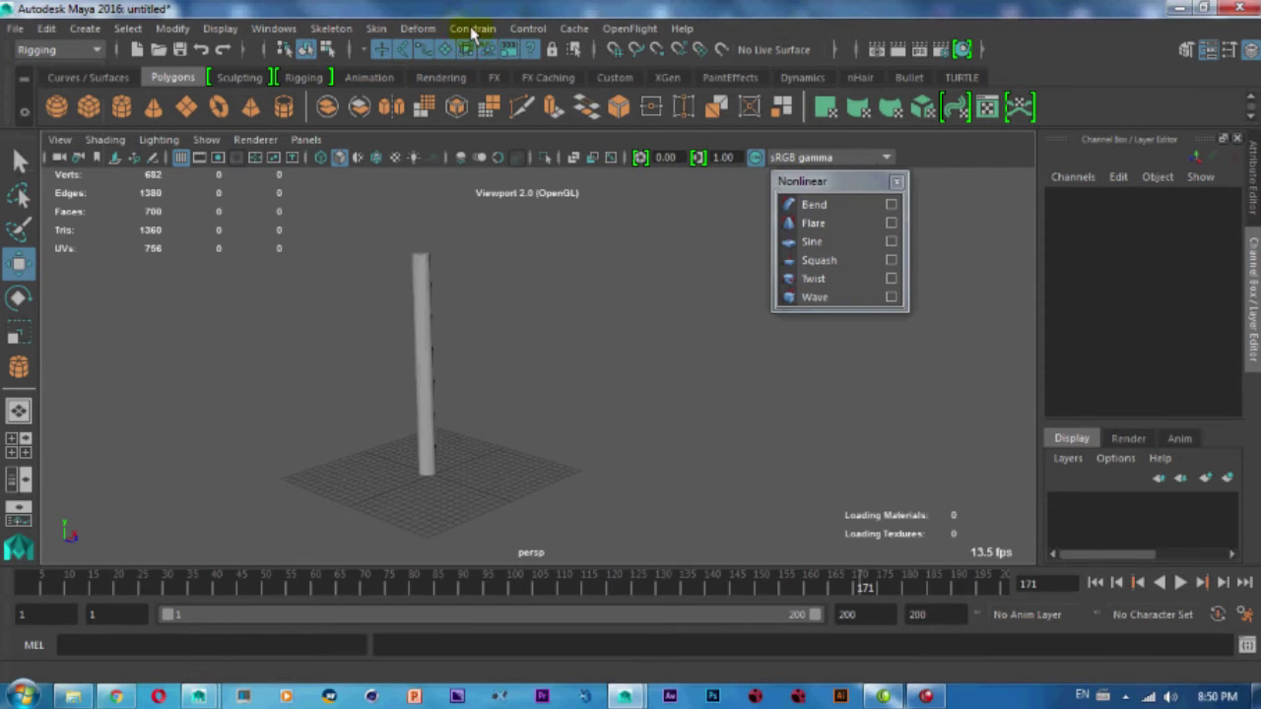
pyautogui.click(418, 29)
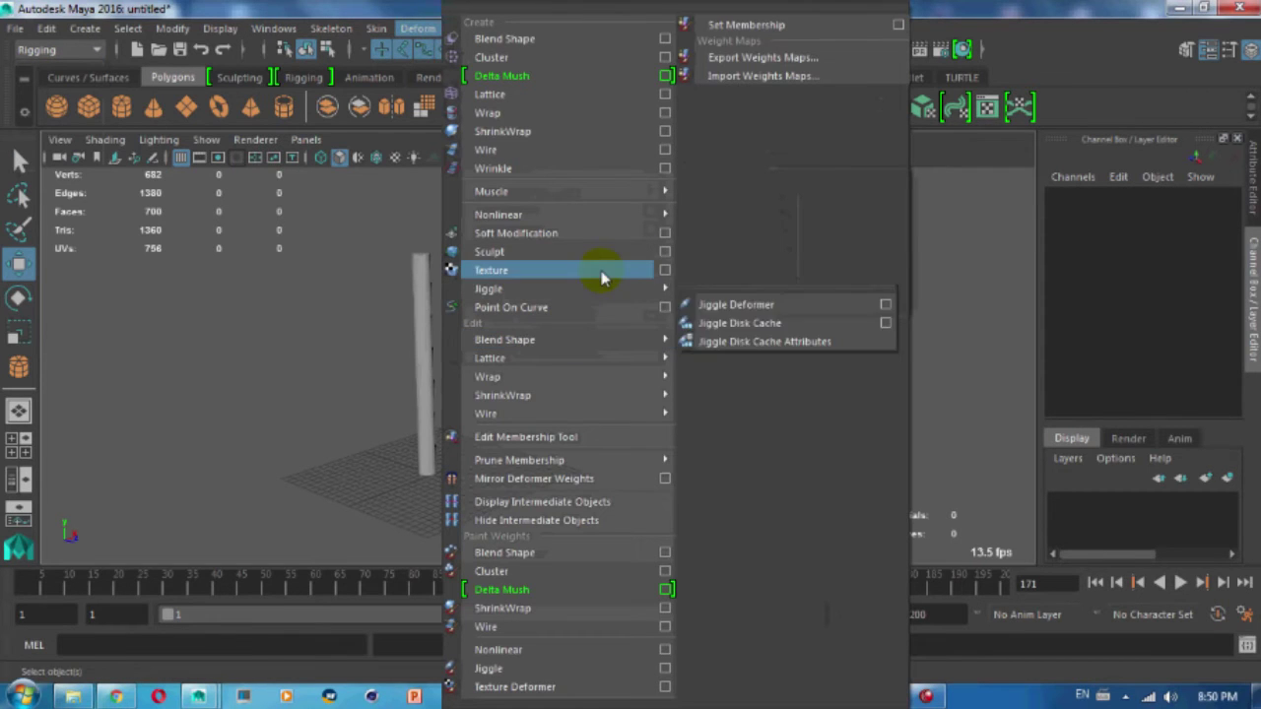
pyautogui.moveTo(499, 215)
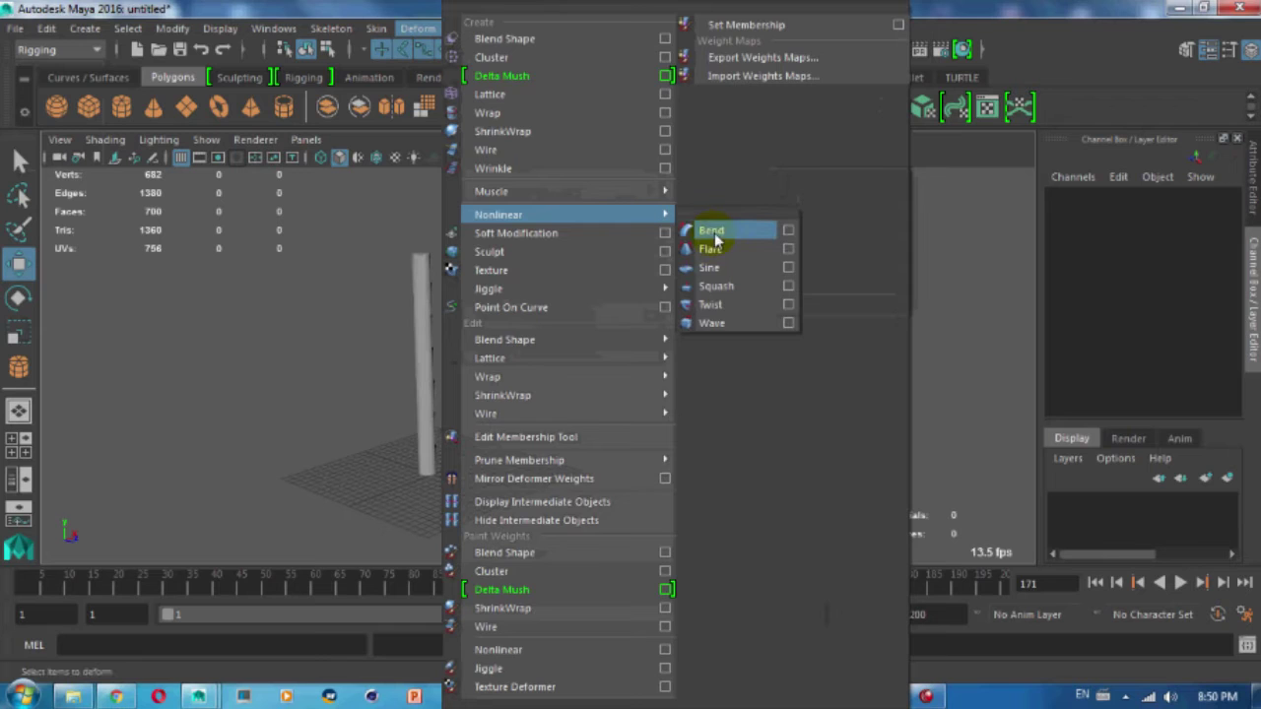
pyautogui.click(186, 279)
# Apply a Nonlinear Bend to pCylinder1 after a failed try with nothing selected.
pyautogui.click(823, 200)
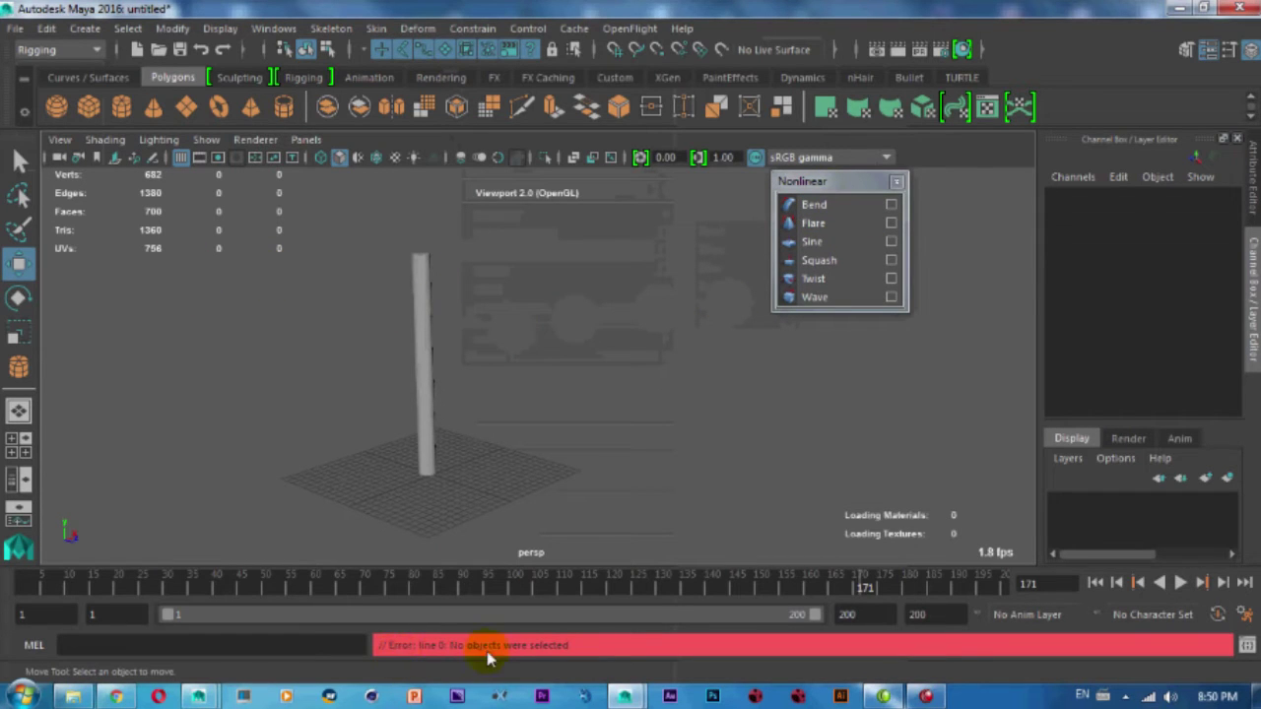
pyautogui.click(424, 310)
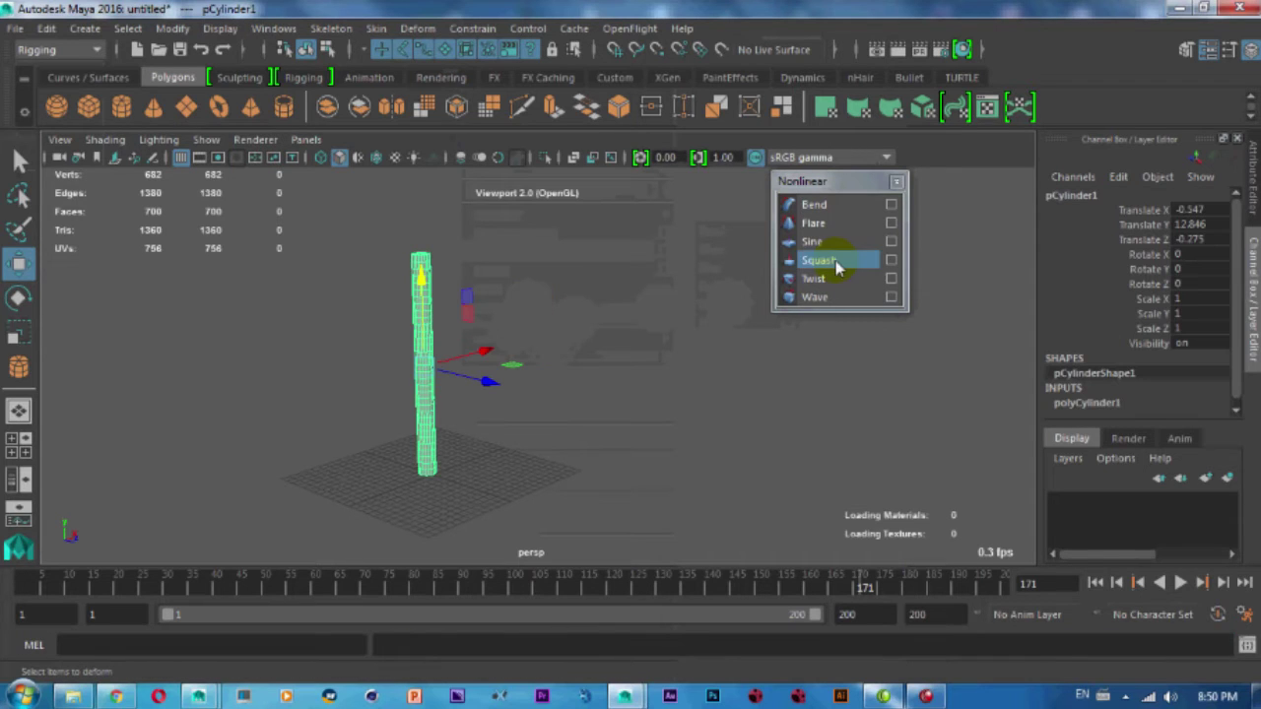
pyautogui.click(814, 204)
# Frame the cylinder in the front view in wireframe, undoing a stray bend handle move.
pyautogui.moveTo(433, 366)
pyautogui.mouseDown()
pyautogui.moveTo(519, 361)
pyautogui.moveTo(480, 374)
pyautogui.mouseUp()
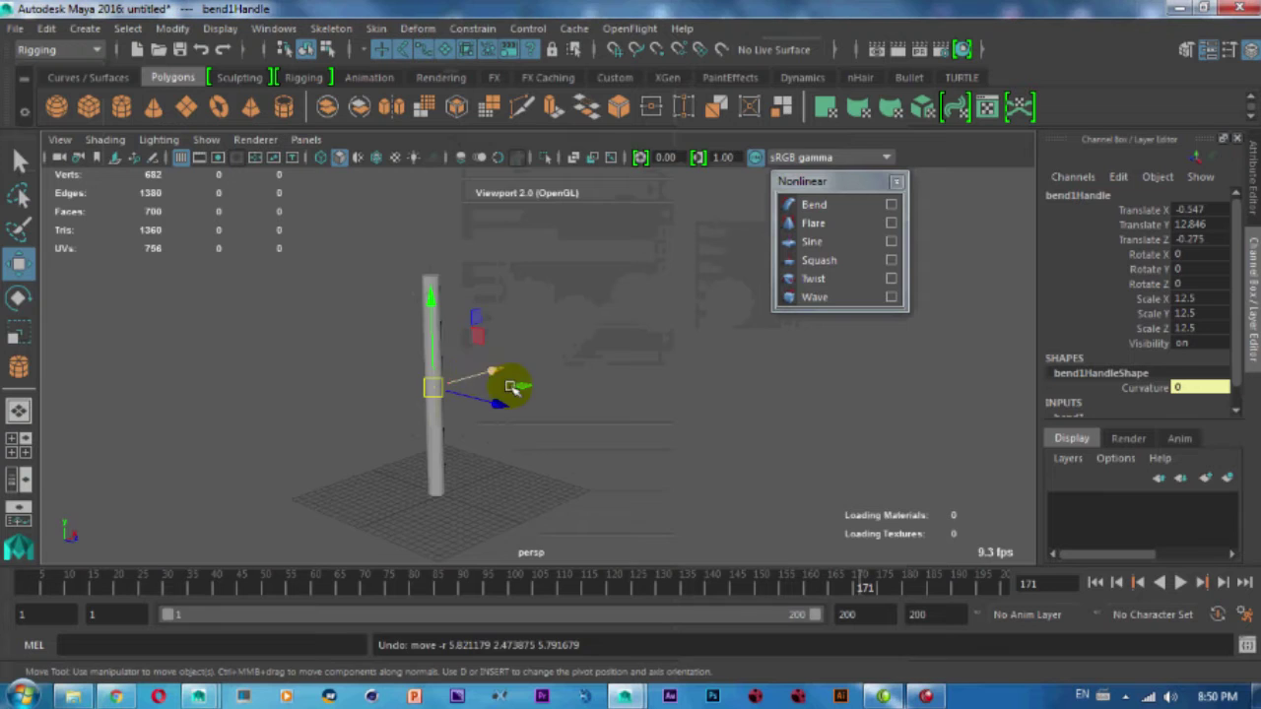
pyautogui.press('space')
pyautogui.press('space')
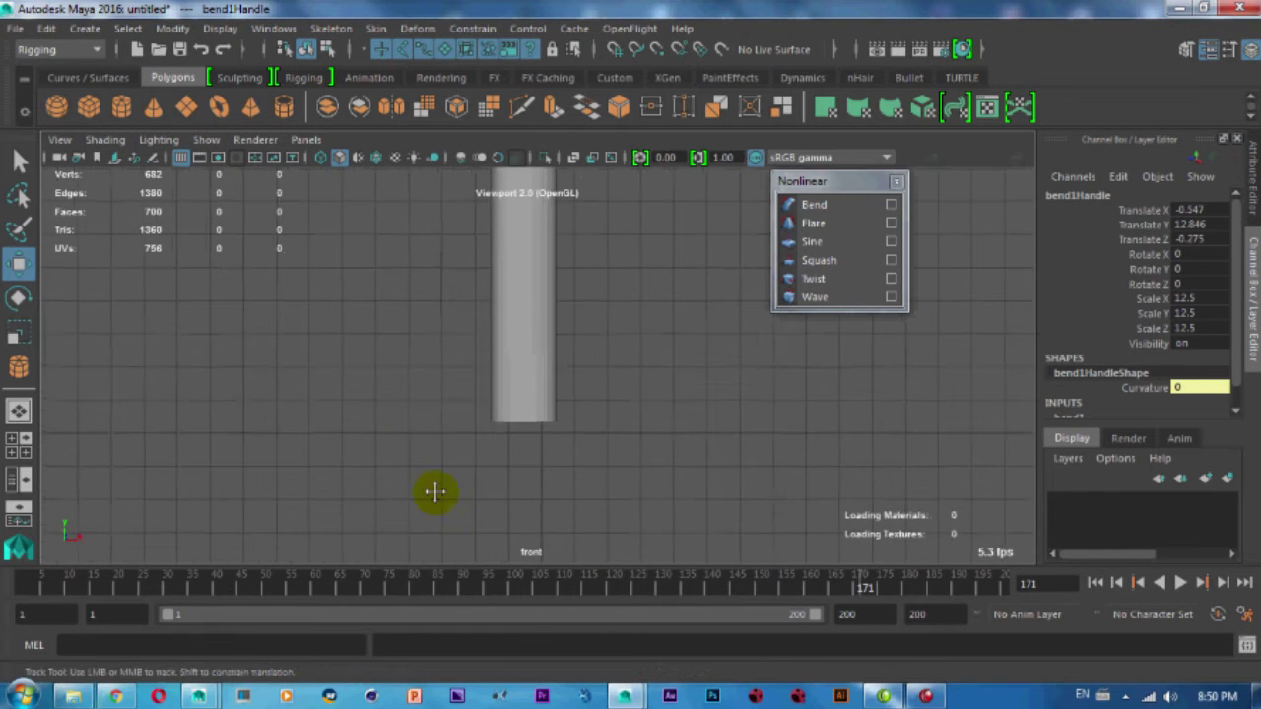
pyautogui.keyDown('alt'); pyautogui.moveTo(510, 412); pyautogui.dragTo(483, 483, button='middle'); pyautogui.keyUp('alt')
pyautogui.keyDown('alt'); pyautogui.moveTo(484, 484); pyautogui.dragTo(459, 394, button='right'); pyautogui.keyUp('alt')
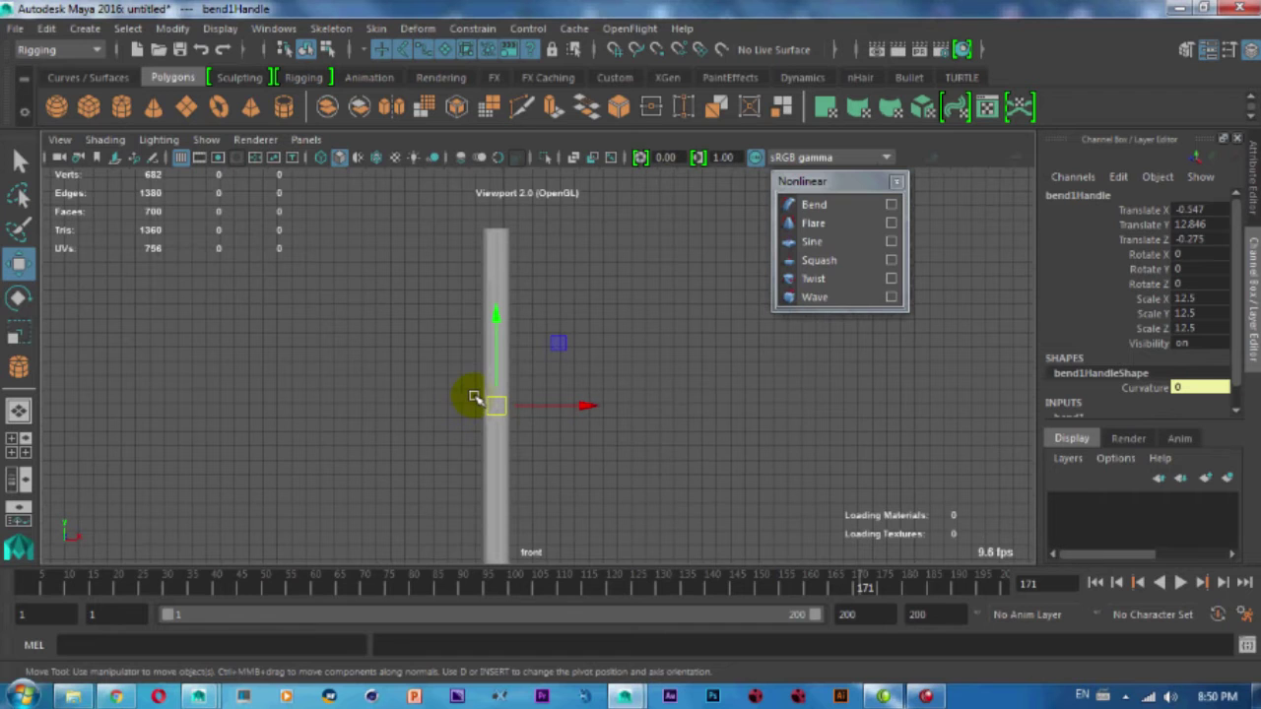
pyautogui.press('4')
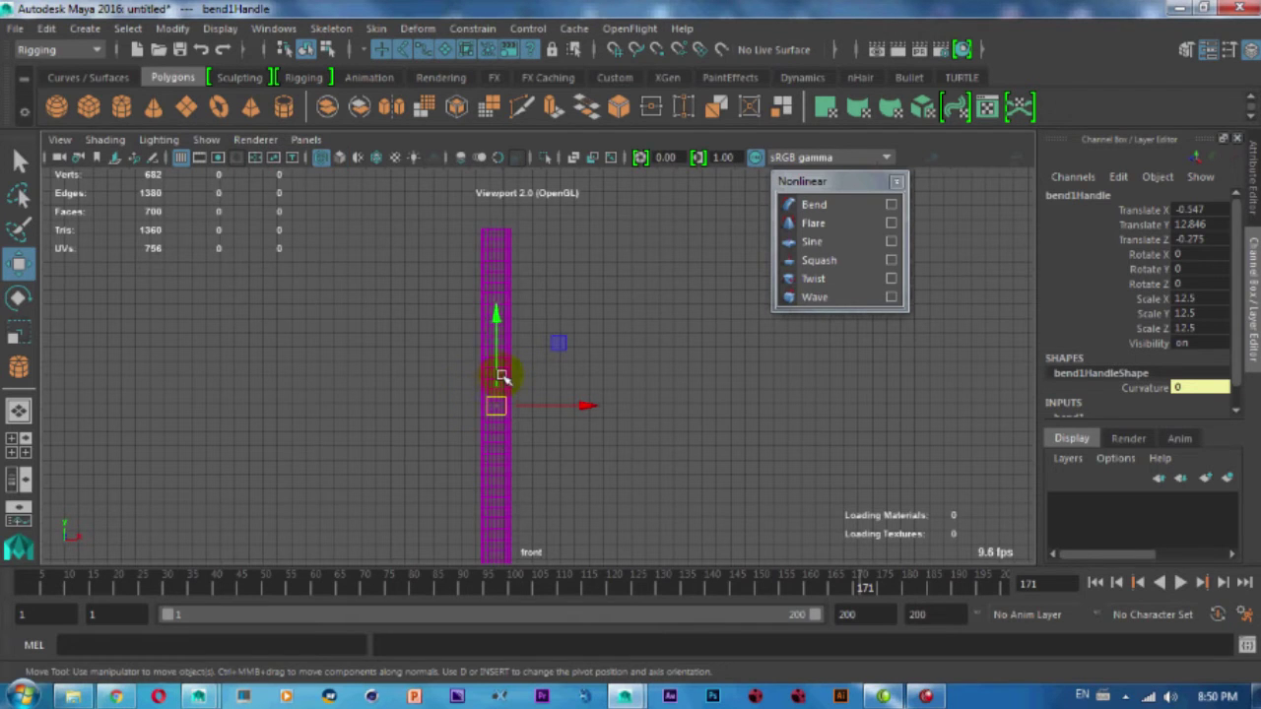
pyautogui.keyDown('alt'); pyautogui.moveTo(502, 378); pyautogui.dragTo(464, 351, button='middle'); pyautogui.keyUp('alt')
pyautogui.keyDown('alt'); pyautogui.moveTo(506, 443); pyautogui.dragTo(513, 439, button='middle'); pyautogui.keyUp('alt')
pyautogui.scroll(3, 484, 338)
pyautogui.keyDown('alt'); pyautogui.moveTo(461, 328); pyautogui.dragTo(464, 361, button='middle'); pyautogui.keyUp('alt')
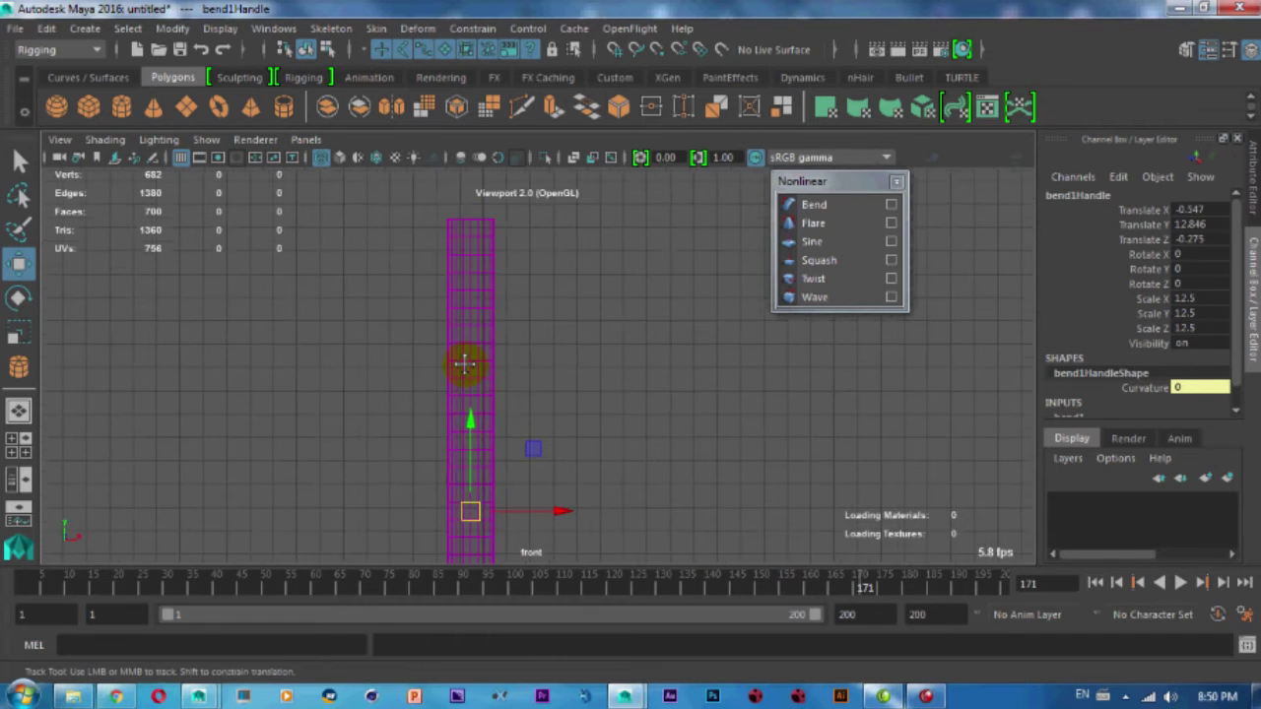
pyautogui.moveTo(535, 450)
pyautogui.mouseDown()
pyautogui.moveTo(475, 442)
pyautogui.moveTo(510, 444)
pyautogui.mouseUp()
pyautogui.hotkey('ctrl', 'z')
# Hide the viewport grid and zoom out to see the whole cylinder.
pyautogui.keyDown('alt'); pyautogui.moveTo(551, 355); pyautogui.dragTo(553, 375, button='middle'); pyautogui.keyUp('alt')
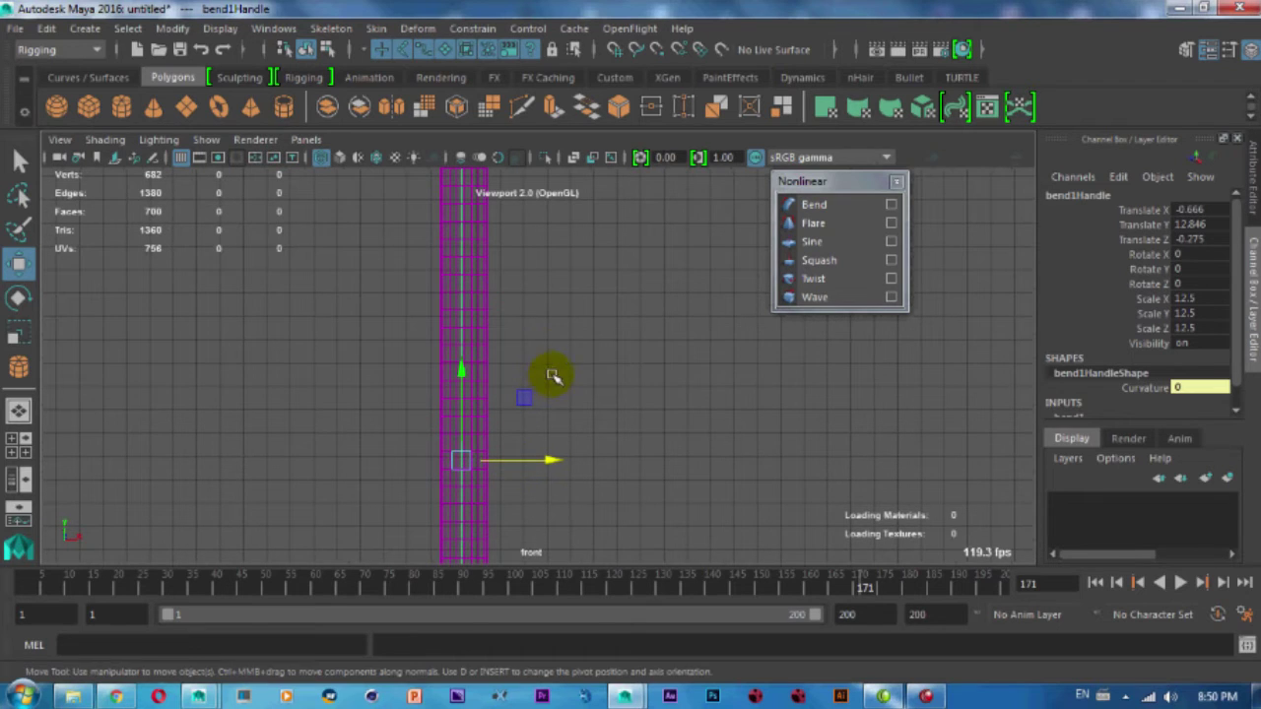
pyautogui.click(181, 157)
pyautogui.scroll(-2, 450, 239)
pyautogui.scroll(-1, 462, 269)
pyautogui.moveTo(463, 268)
pyautogui.keyDown('alt'); pyautogui.mouseDown(button='middle')
pyautogui.moveTo(451, 273)
pyautogui.moveTo(483, 230)
pyautogui.moveTo(428, 282)
pyautogui.moveTo(453, 332)
pyautogui.mouseUp(button='middle'); pyautogui.keyUp('alt')
pyautogui.moveTo(680, 332)
pyautogui.keyDown('alt'); pyautogui.mouseDown(button='right')
pyautogui.moveTo(563, 365)
pyautogui.moveTo(581, 367)
pyautogui.mouseUp(button='right'); pyautogui.keyUp('alt')
pyautogui.moveTo(1236, 350); pyautogui.dragTo(1237, 394)
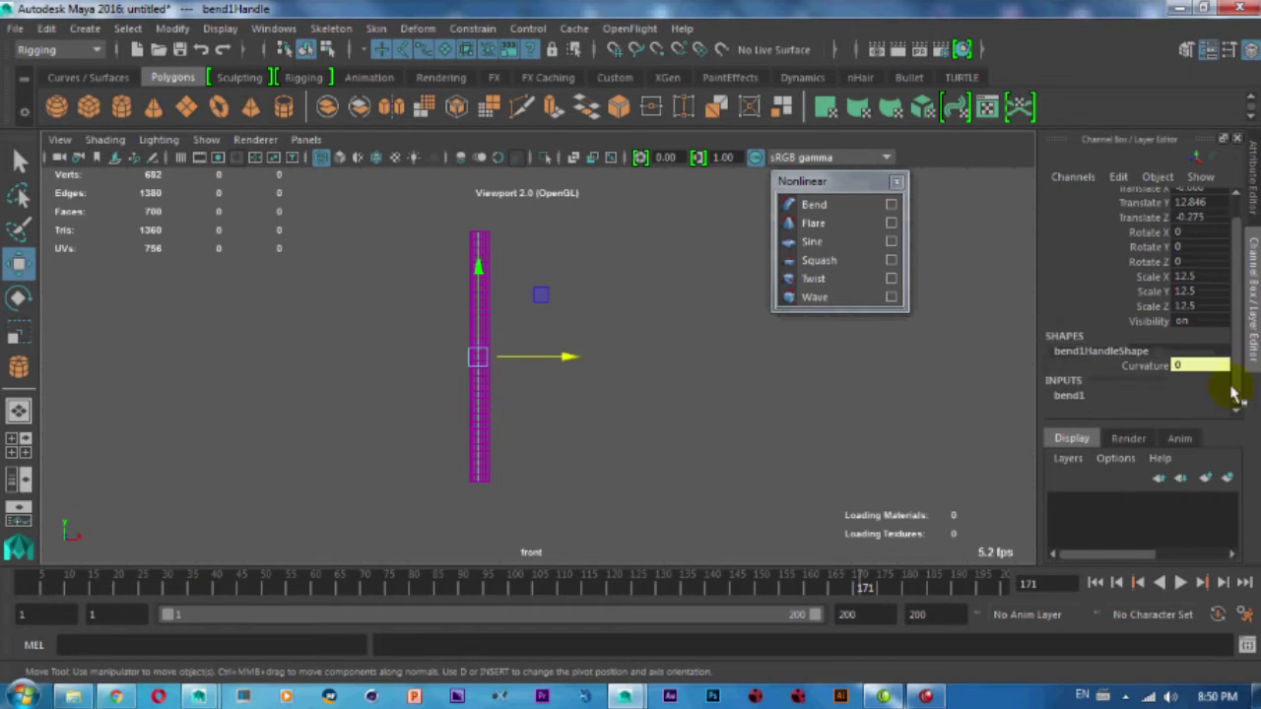
# Set bend1 Low Bound -1.6 and High Bound 1.3, then raise Curvature to curl the cylinder.
pyautogui.click(1056, 396)
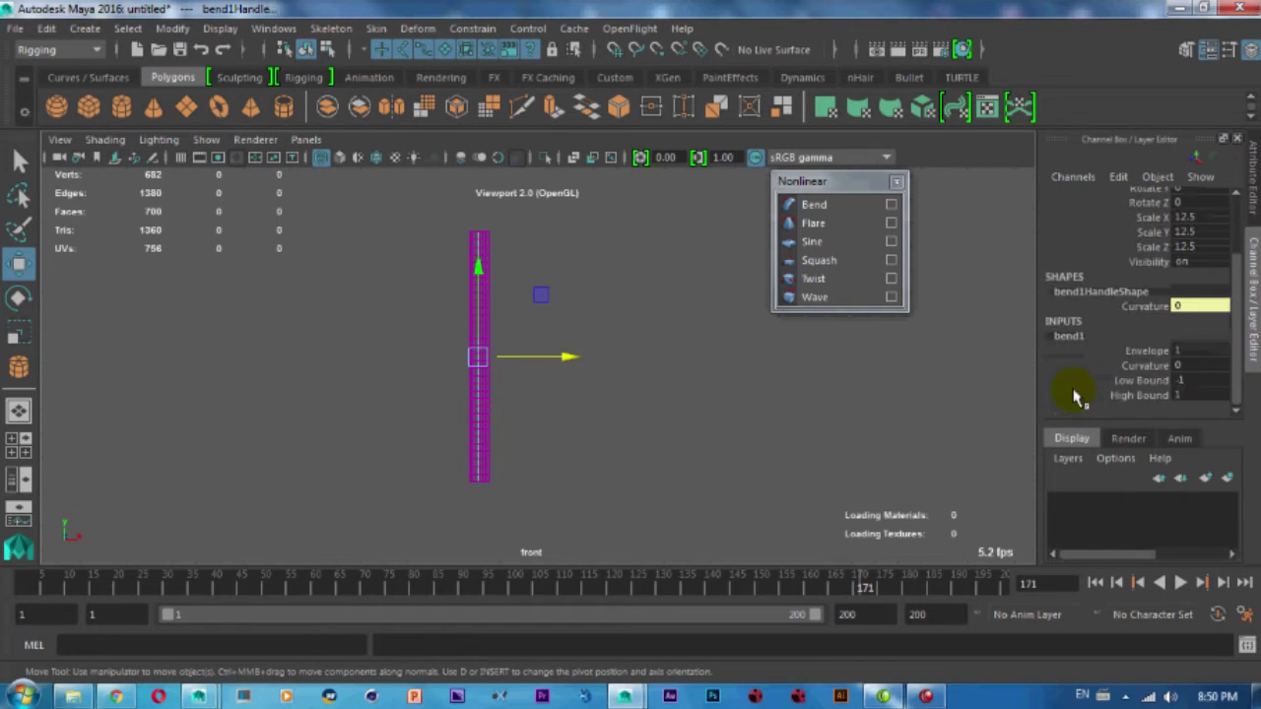
pyautogui.click(1135, 382)
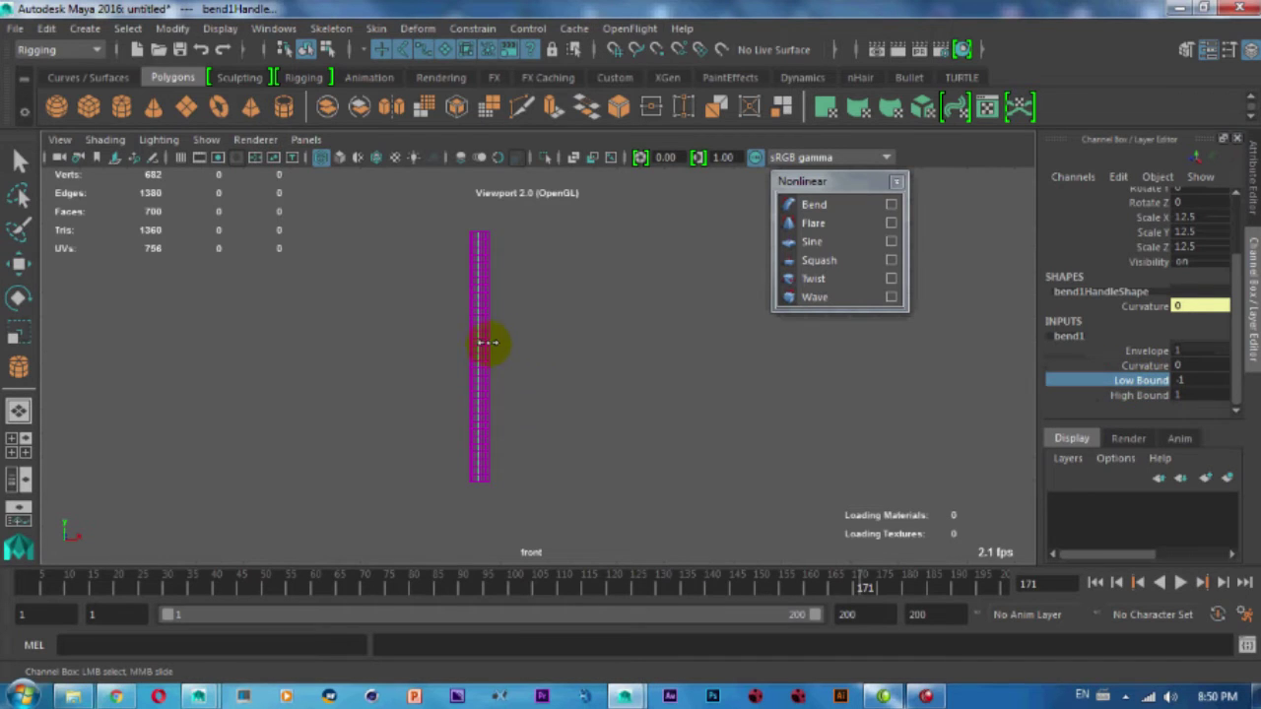
pyautogui.moveTo(502, 341); pyautogui.dragTo(485, 340, button='middle')
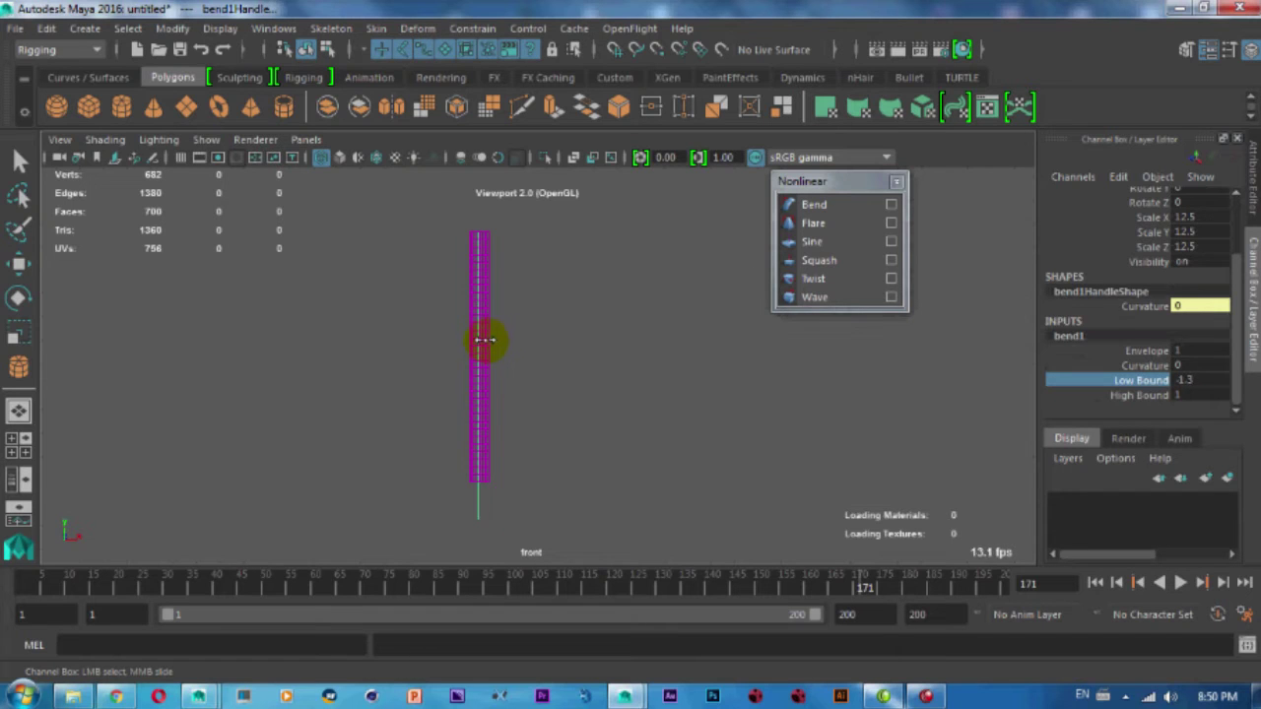
pyautogui.click(1113, 395)
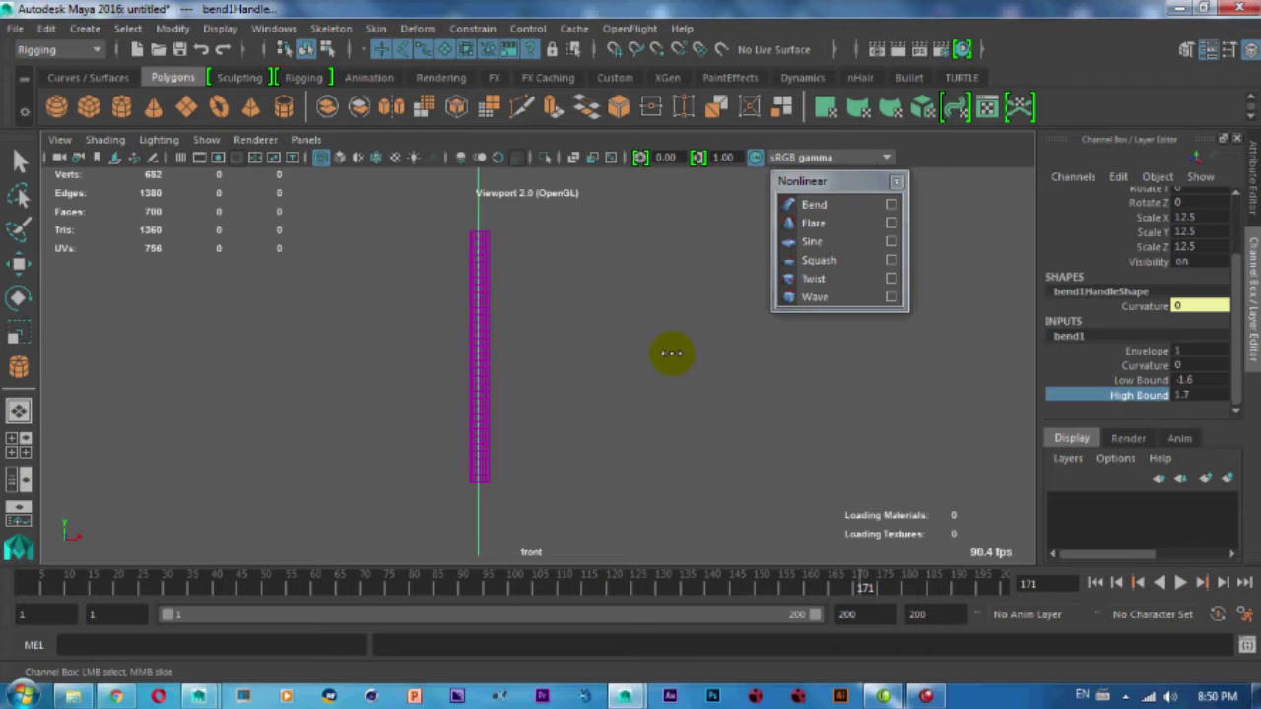
pyautogui.moveTo(657, 352); pyautogui.dragTo(640, 343, button='middle')
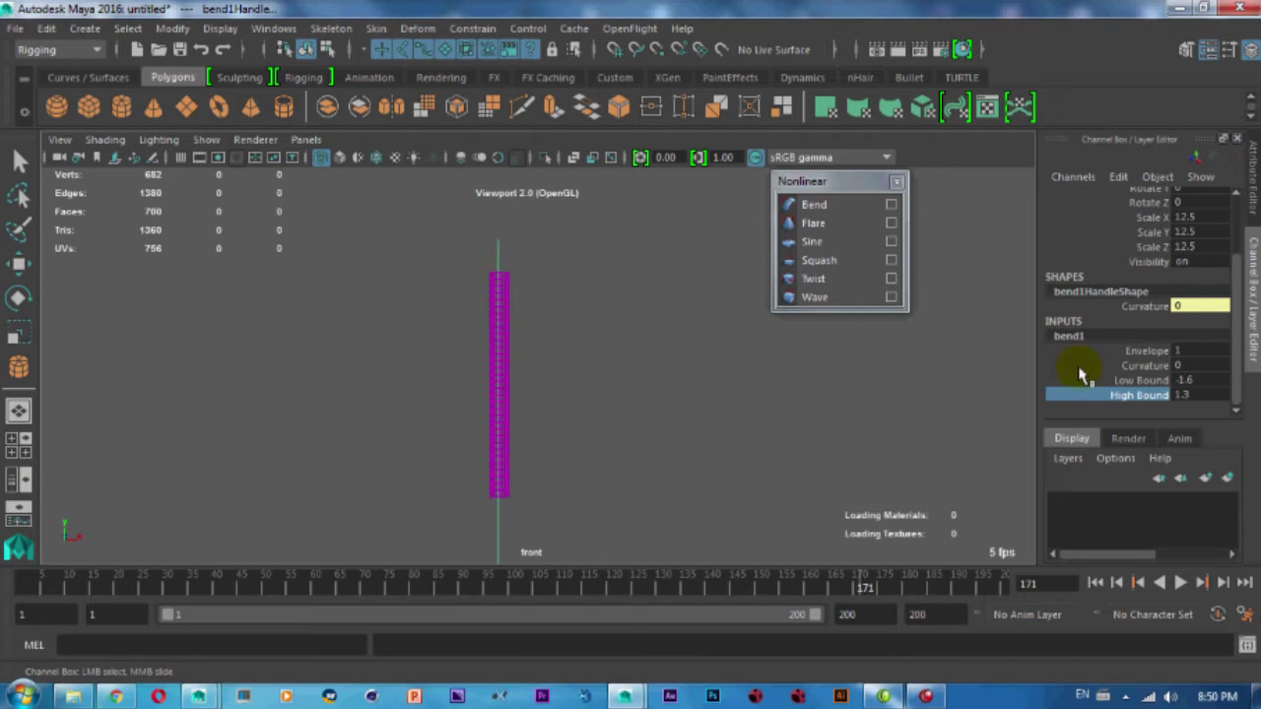
pyautogui.click(1123, 366)
pyautogui.moveTo(562, 385)
pyautogui.mouseDown(button='middle')
pyautogui.moveTo(699, 374)
pyautogui.moveTo(663, 371)
pyautogui.mouseUp(button='middle')
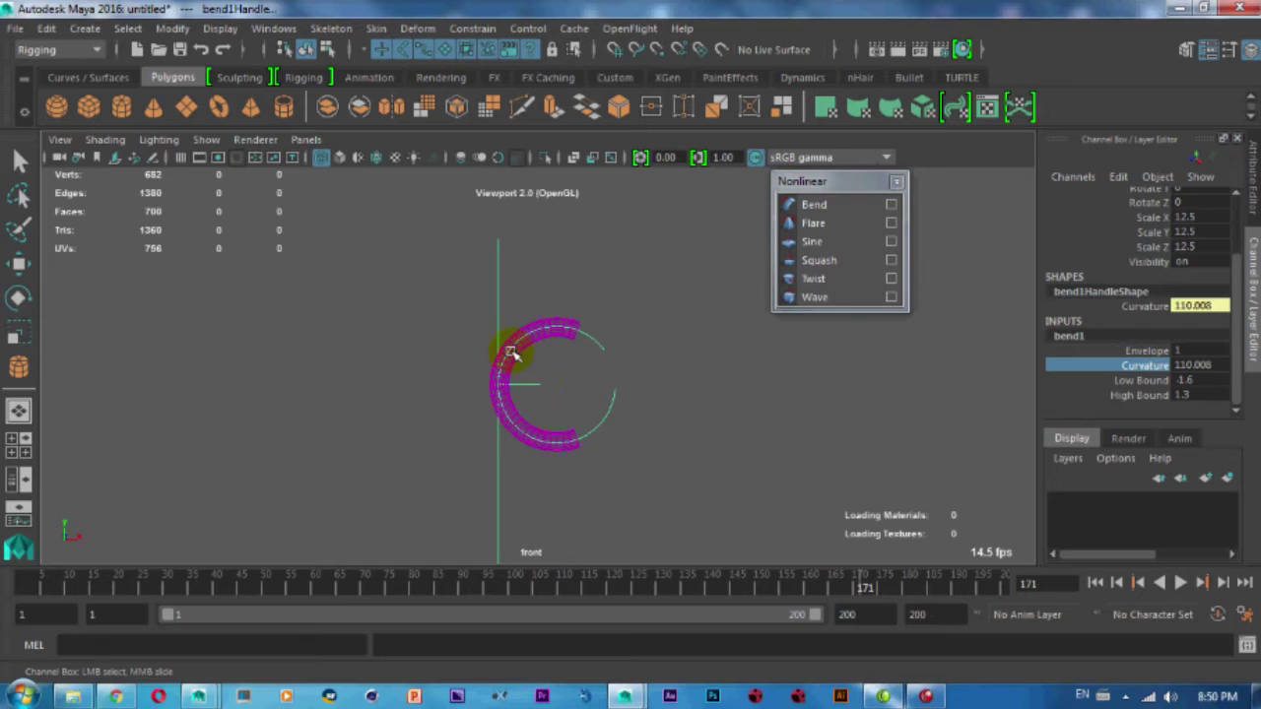
# Try lowering the cylinder through the bend, undo the move, and reselect the bend handle.
pyautogui.click(522, 362)
pyautogui.press('w')
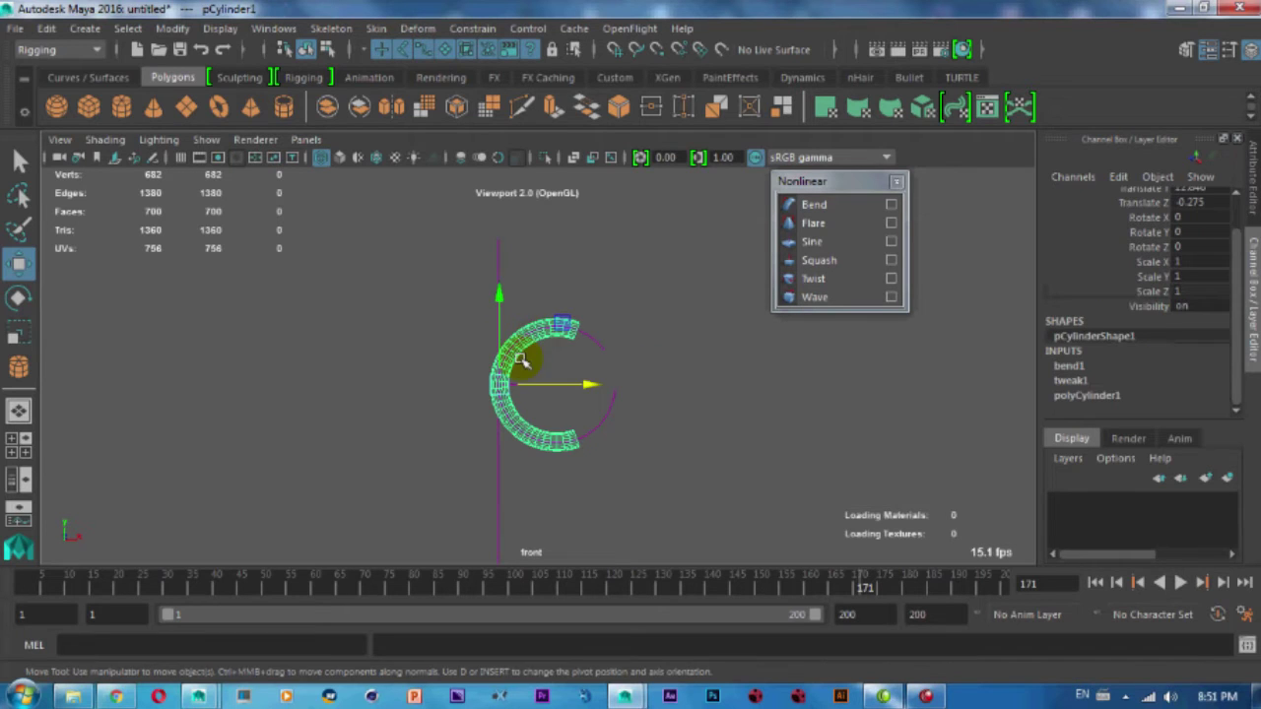
pyautogui.moveTo(494, 336)
pyautogui.mouseDown()
pyautogui.moveTo(611, 566)
pyautogui.moveTo(616, 25)
pyautogui.moveTo(732, 467)
pyautogui.moveTo(887, 641)
pyautogui.moveTo(712, 501)
pyautogui.moveTo(450, 231)
pyautogui.moveTo(709, 492)
pyautogui.moveTo(450, 282)
pyautogui.moveTo(526, 515)
pyautogui.moveTo(493, 307)
pyautogui.moveTo(498, 255)
pyautogui.moveTo(498, 482)
pyautogui.moveTo(523, 262)
pyautogui.moveTo(540, 311)
pyautogui.mouseUp()
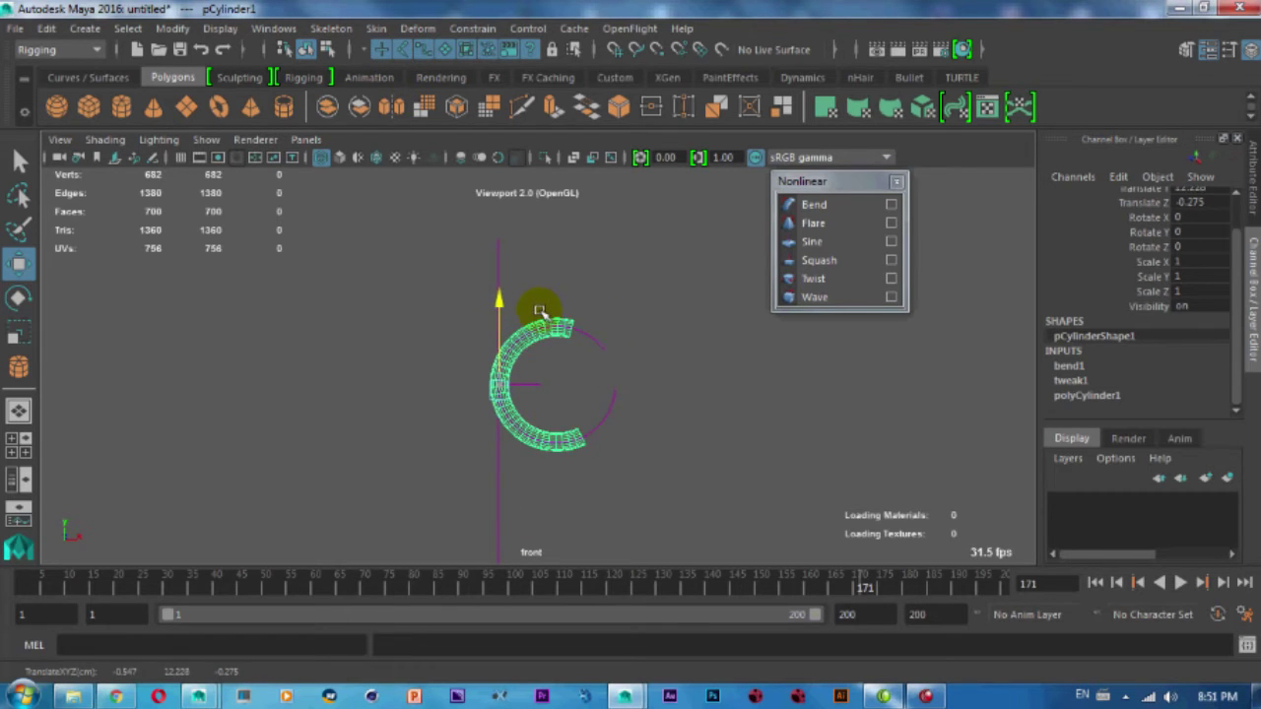
pyautogui.hotkey('ctrl', 'z')
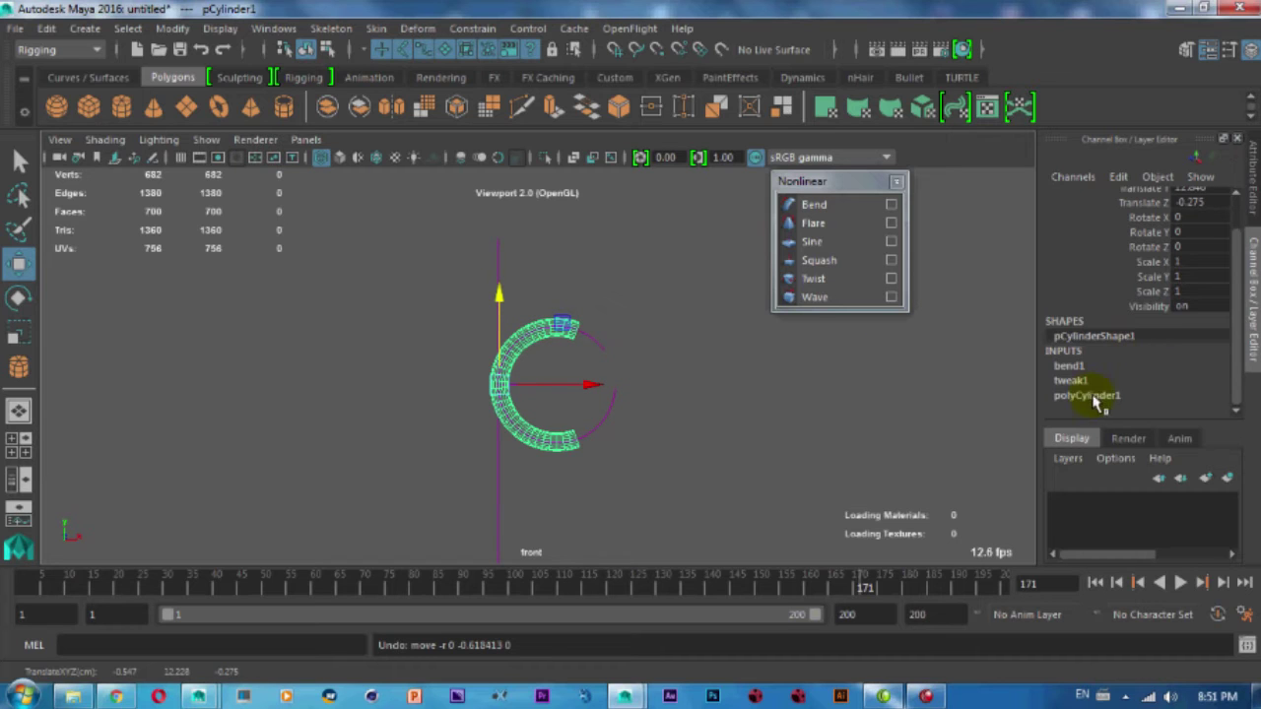
pyautogui.click(616, 409)
# Experiment with bend1's Low and High Bounds, ending with High Bound at 0.
pyautogui.click(1072, 396)
pyautogui.click(1156, 383)
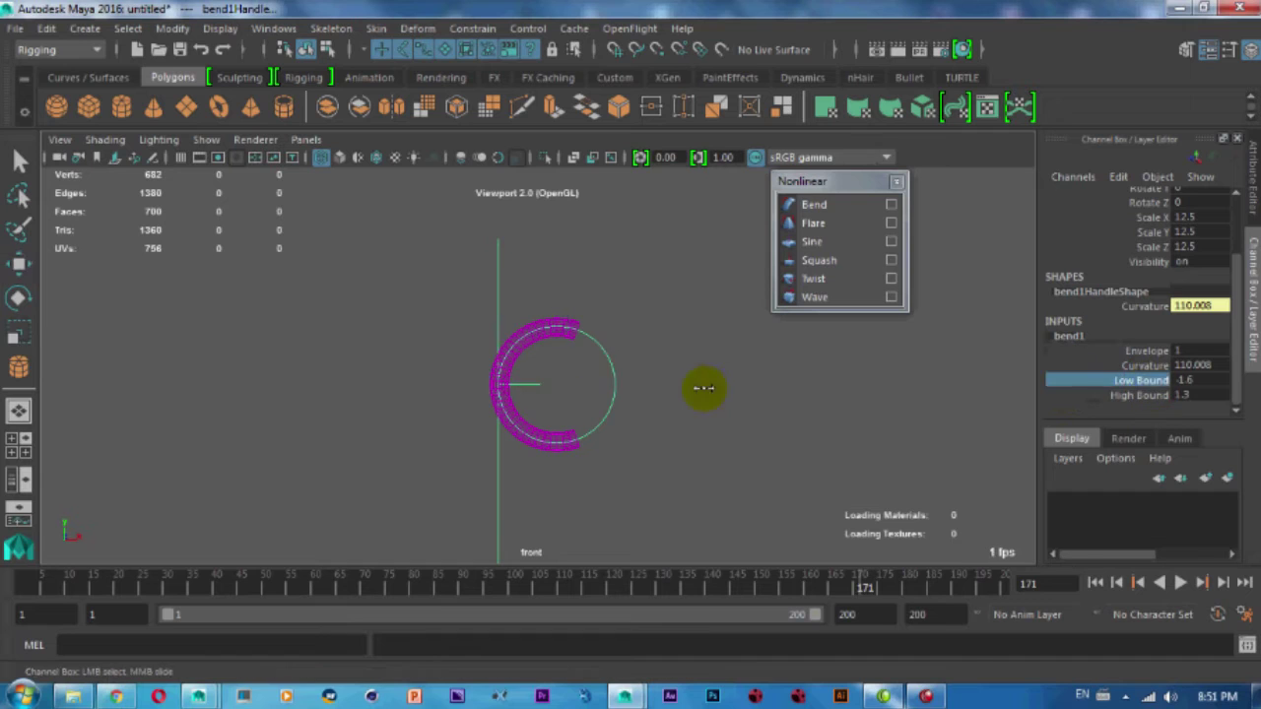
pyautogui.moveTo(594, 383); pyautogui.dragTo(818, 389, button='middle')
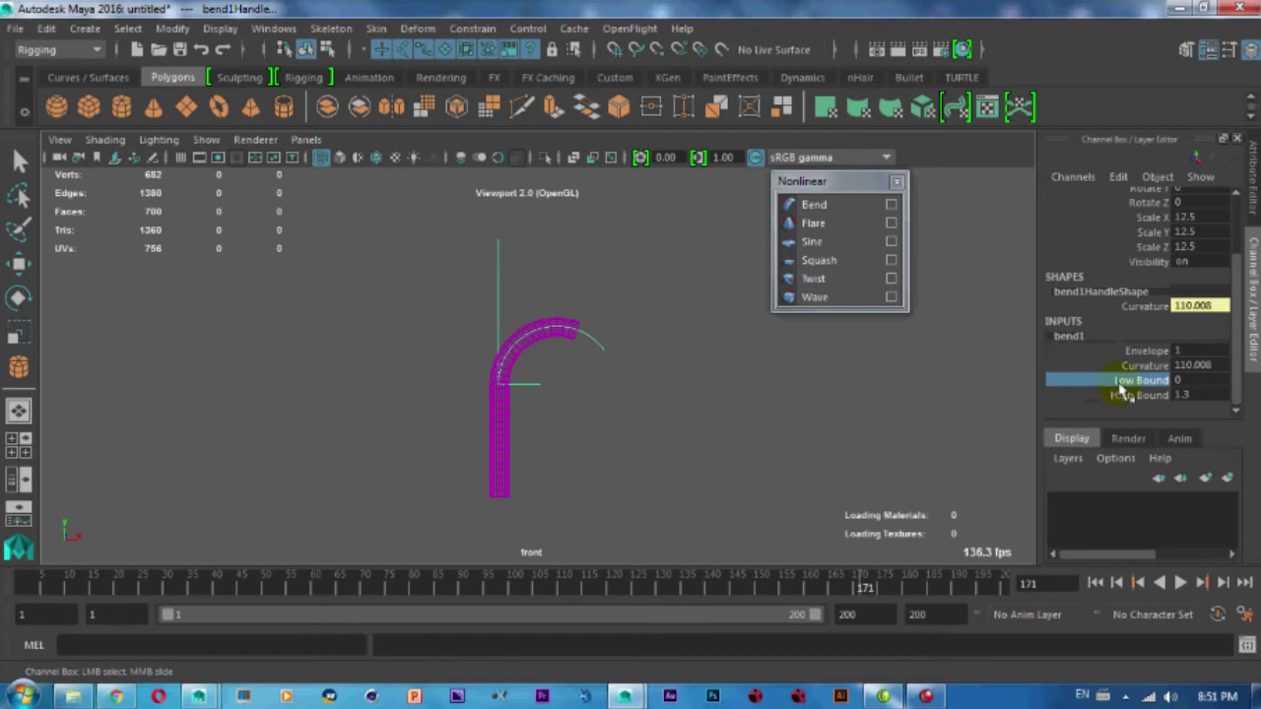
pyautogui.moveTo(532, 322); pyautogui.dragTo(442, 318, button='middle')
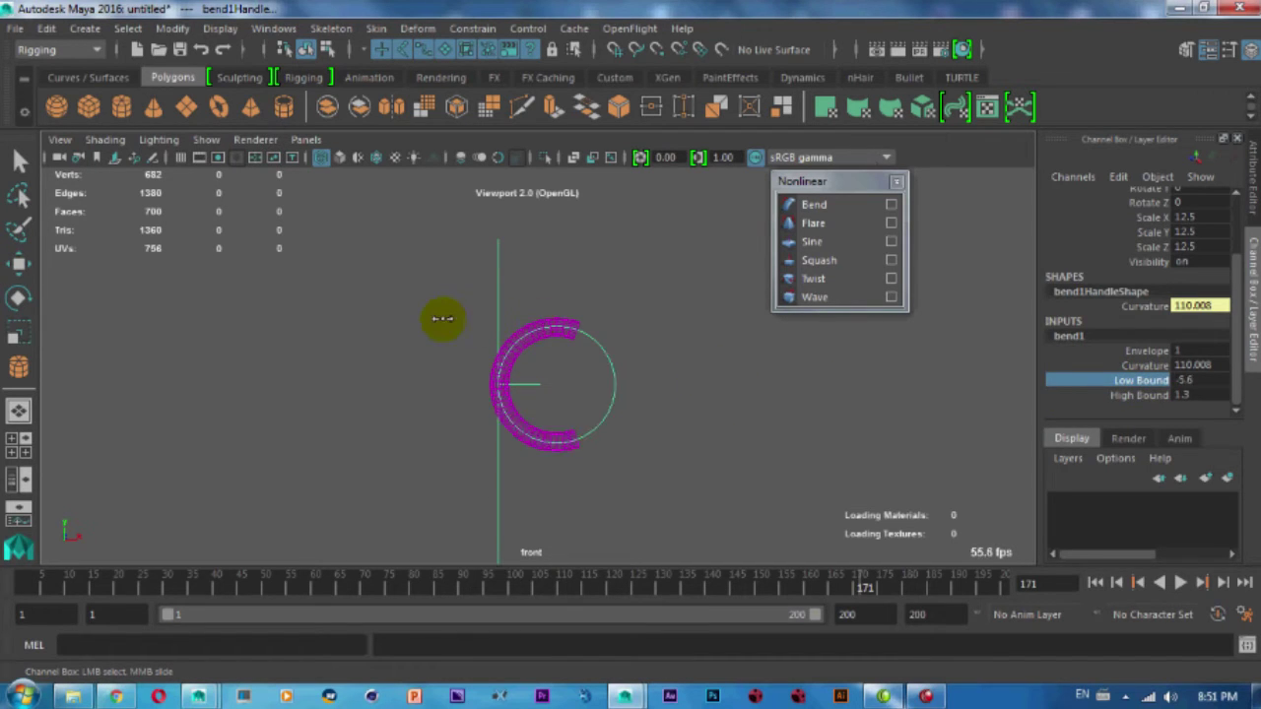
pyautogui.click(1148, 405)
pyautogui.moveTo(545, 394); pyautogui.dragTo(507, 394, button='middle')
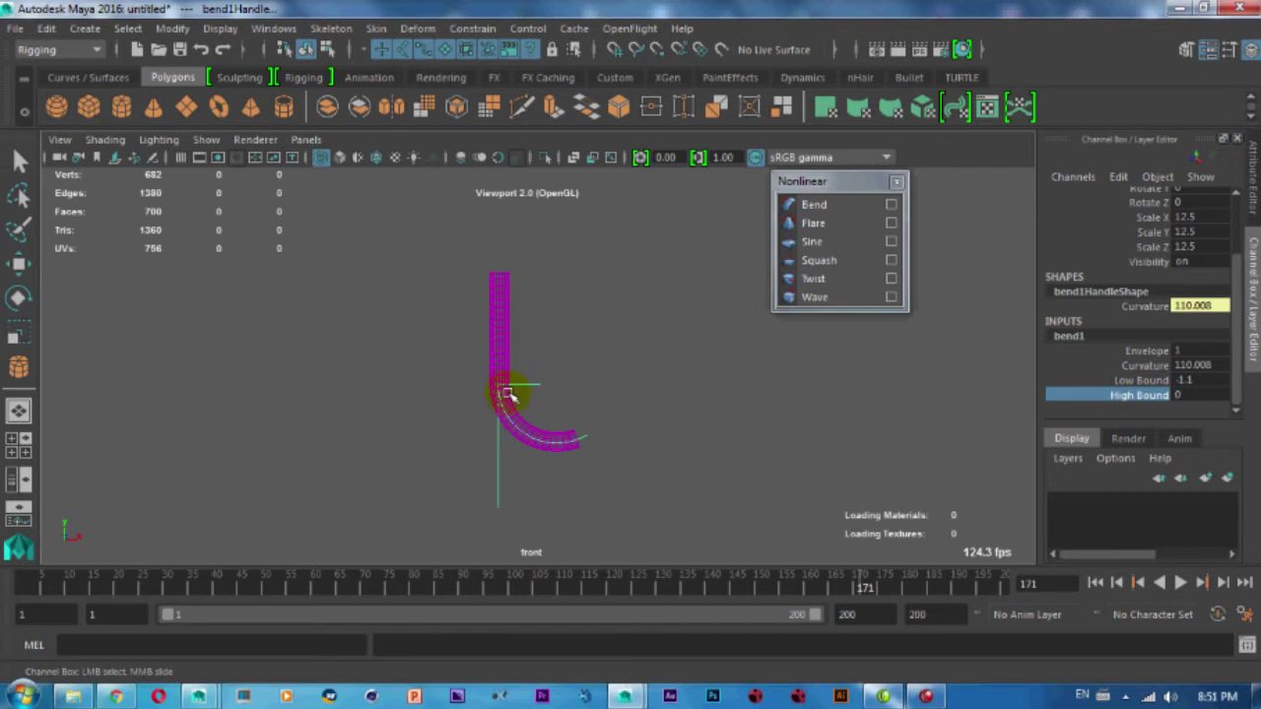
# Readjust bend1's Low Bound and slide pCylinder1 down through the bend to Translate Y 2.4.
pyautogui.click(510, 462)
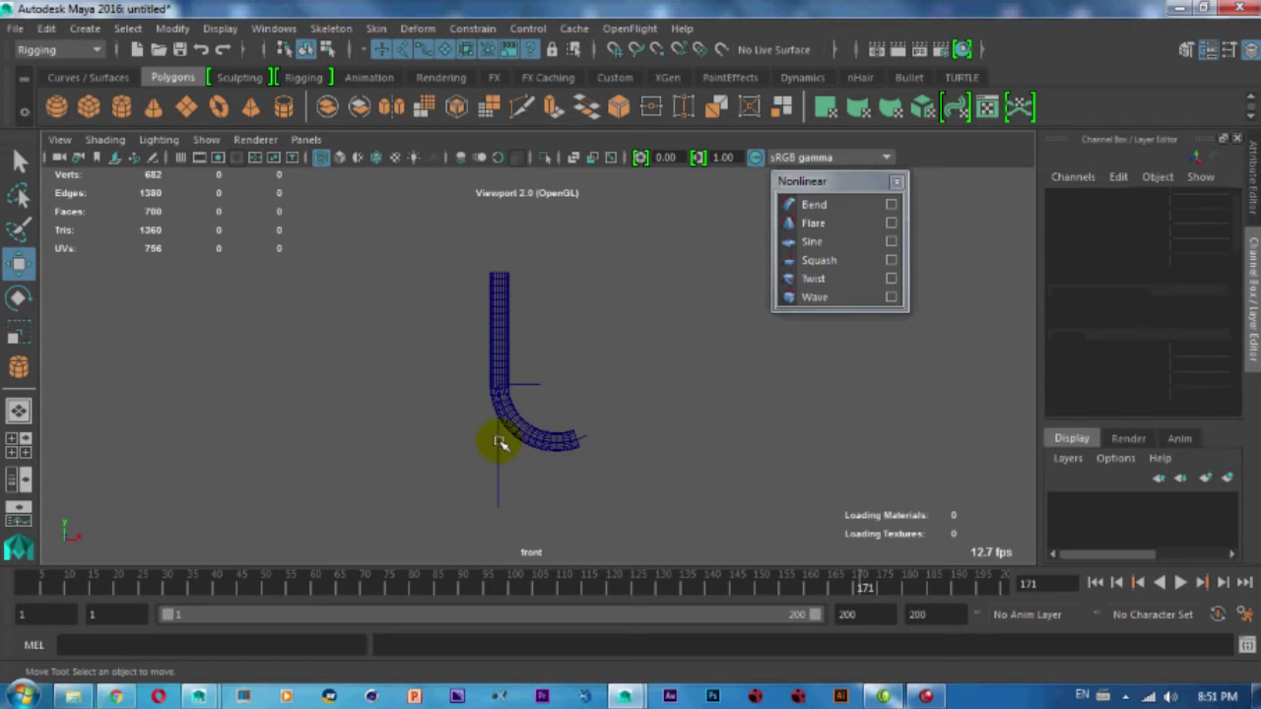
pyautogui.click(500, 443)
pyautogui.click(500, 361)
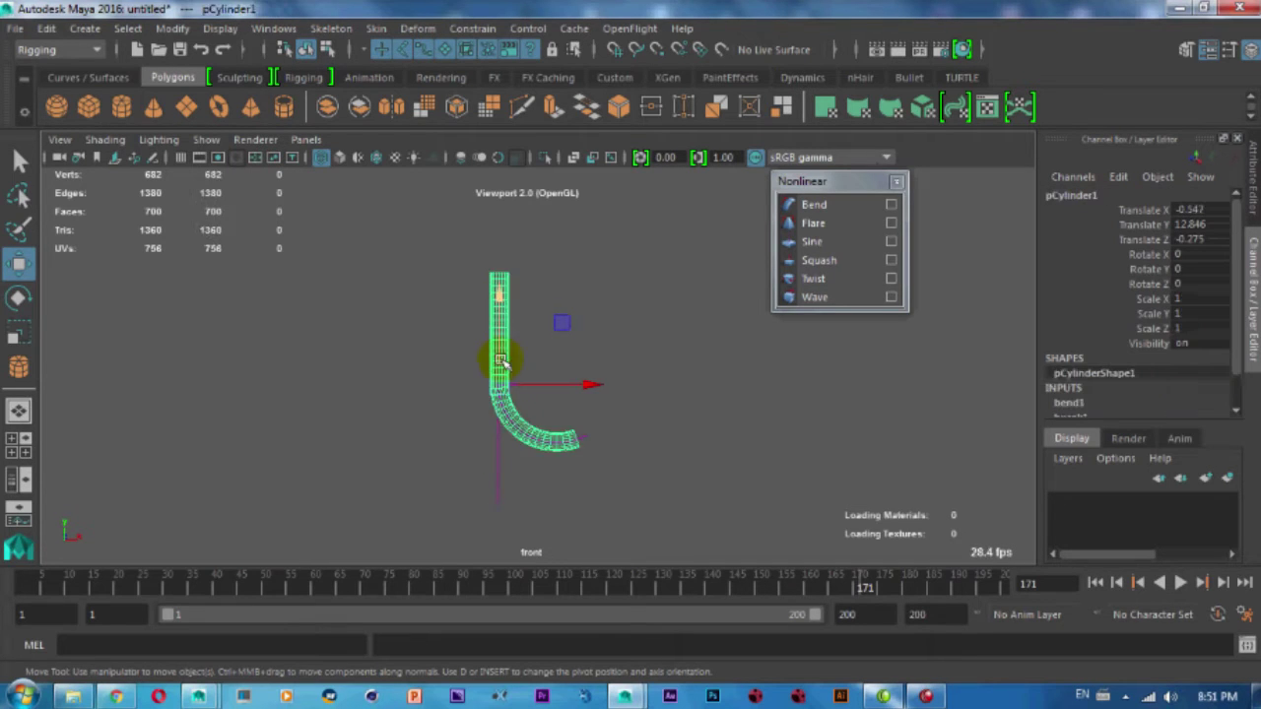
pyautogui.click(500, 443)
pyautogui.scroll(-1, 1081, 414)
pyautogui.click(1081, 397)
pyautogui.scroll(-1, 1080, 402)
pyautogui.click(1143, 380)
pyautogui.moveTo(538, 422)
pyautogui.mouseDown(button='middle')
pyautogui.moveTo(617, 415)
pyautogui.moveTo(498, 402)
pyautogui.mouseUp(button='middle')
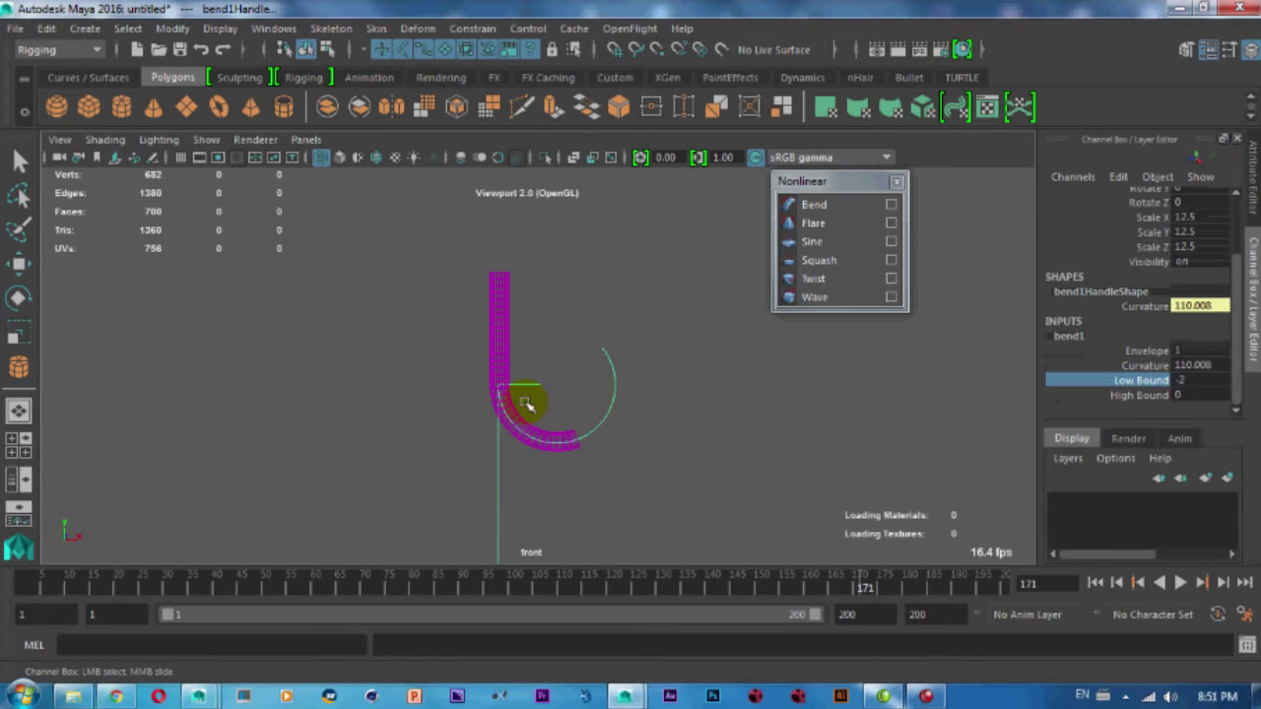
pyautogui.click(500, 339)
pyautogui.press('w')
pyautogui.moveTo(499, 308)
pyautogui.mouseDown()
pyautogui.moveTo(547, 550)
pyautogui.moveTo(490, 410)
pyautogui.mouseUp()
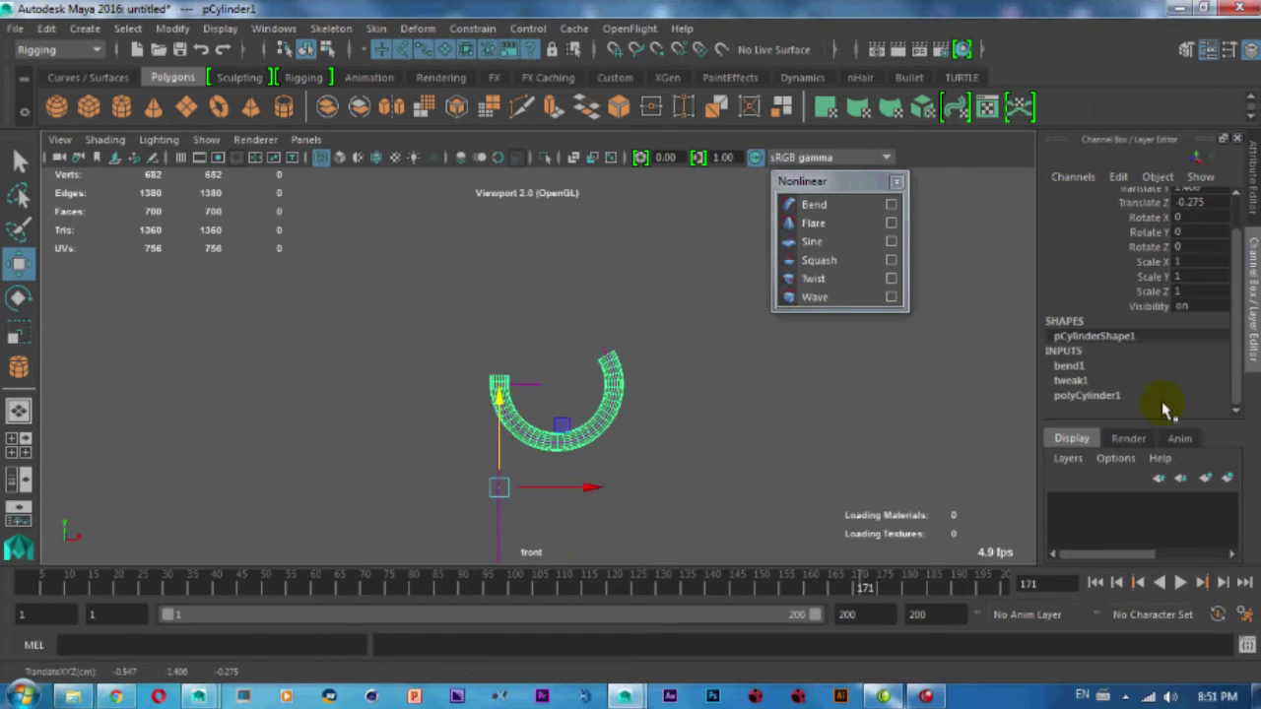
# Stretch polyCylinder1's Height to 62.3 so the bent cylinder forms a teardrop loop.
pyautogui.click(1087, 395)
pyautogui.scroll(-2, 1091, 406)
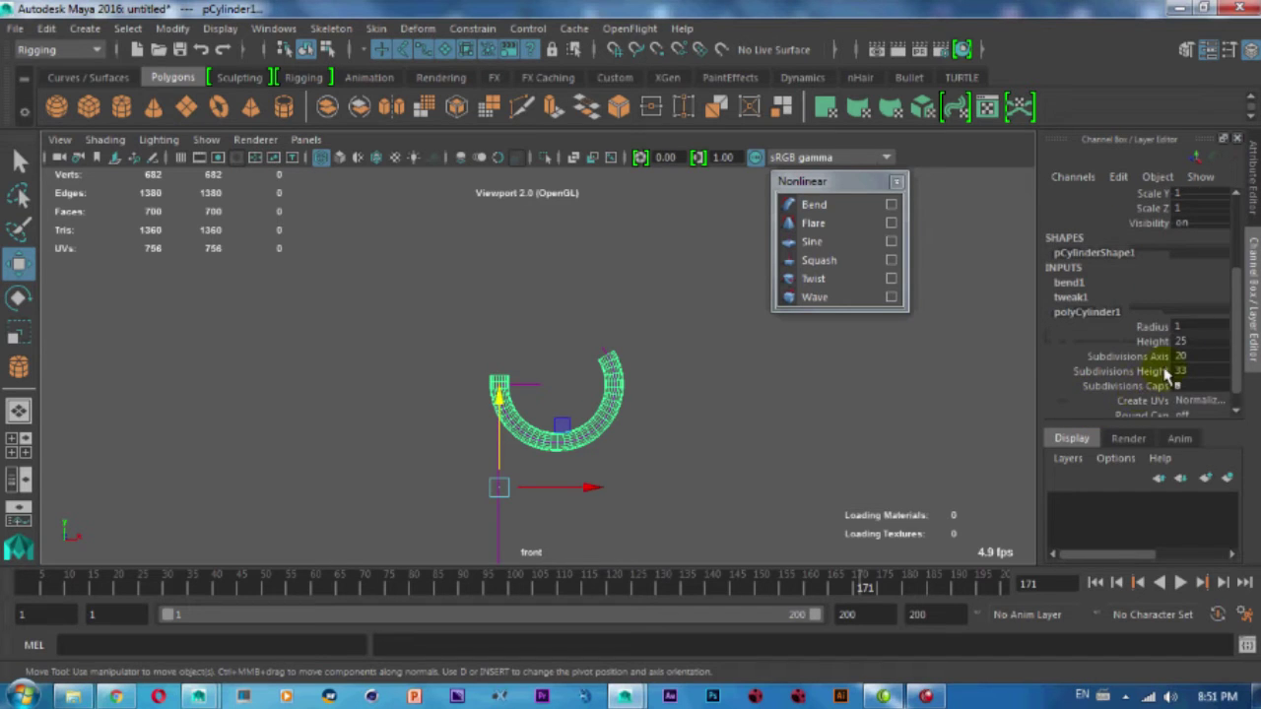
pyautogui.click(1153, 340)
pyautogui.moveTo(717, 408)
pyautogui.mouseDown(button='middle')
pyautogui.moveTo(875, 385)
pyautogui.moveTo(1030, 336)
pyautogui.mouseUp(button='middle')
pyautogui.keyDown('alt'); pyautogui.moveTo(570, 390); pyautogui.dragTo(561, 397, button='middle'); pyautogui.keyUp('alt')
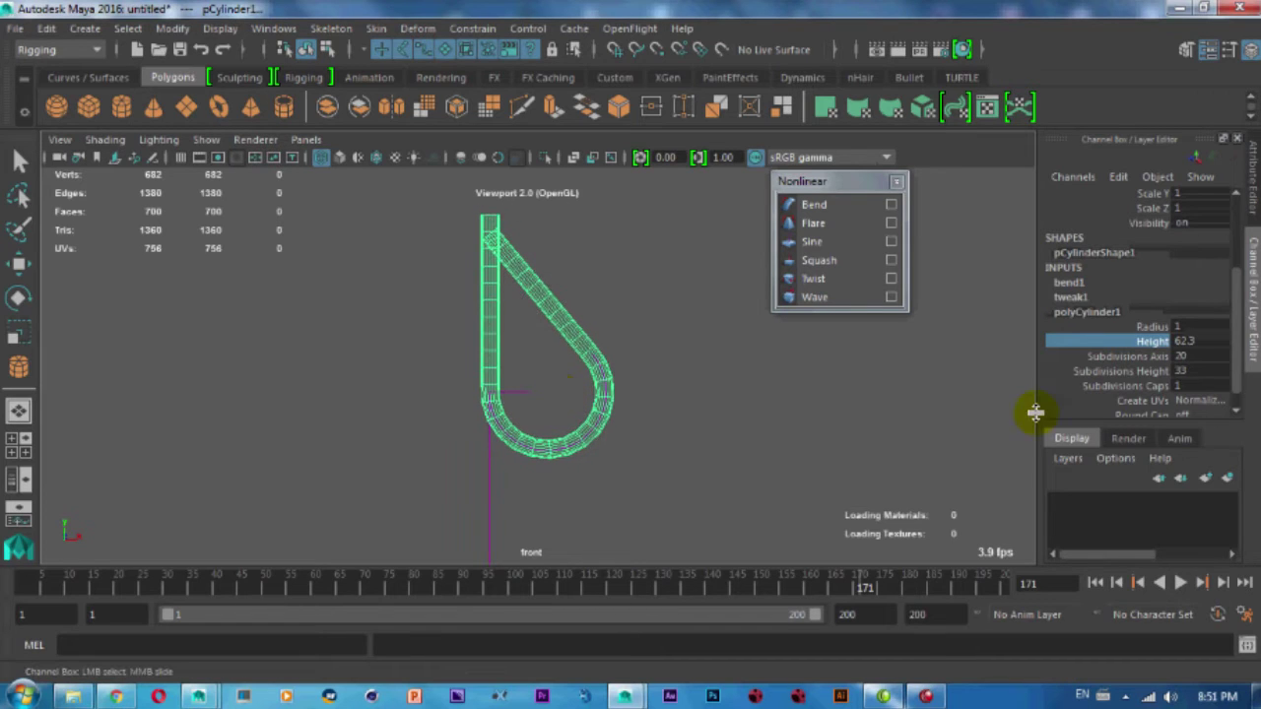
pyautogui.click(519, 394)
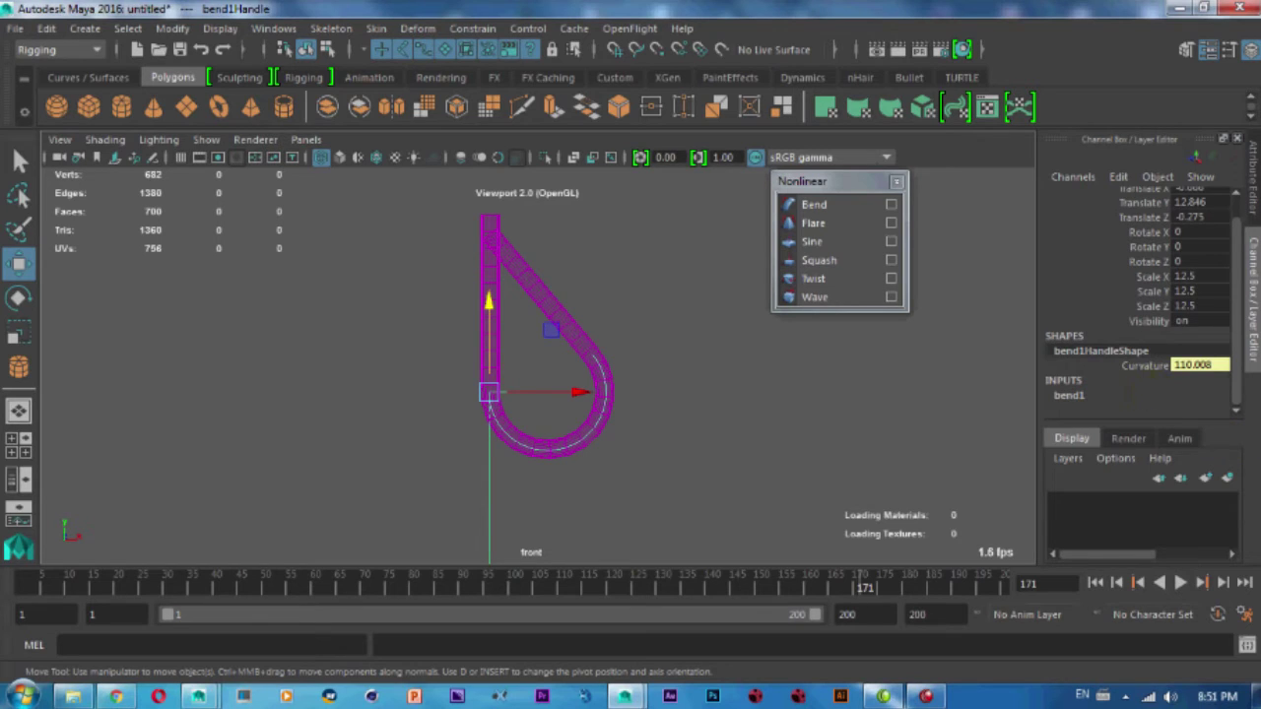
# Raise bend1's Curvature to 180.
pyautogui.click(1071, 395)
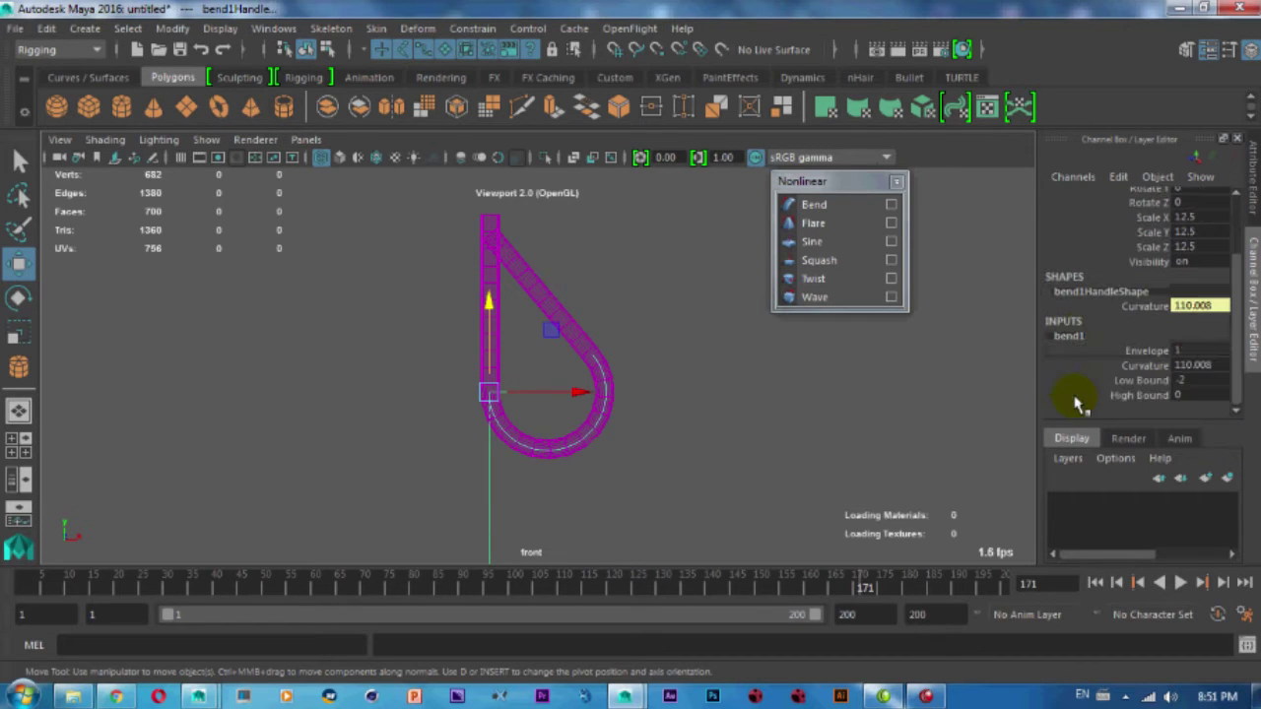
pyautogui.click(1146, 367)
pyautogui.moveTo(838, 364)
pyautogui.mouseDown(button='middle')
pyautogui.moveTo(877, 357)
pyautogui.moveTo(853, 349)
pyautogui.moveTo(887, 349)
pyautogui.mouseUp(button='middle')
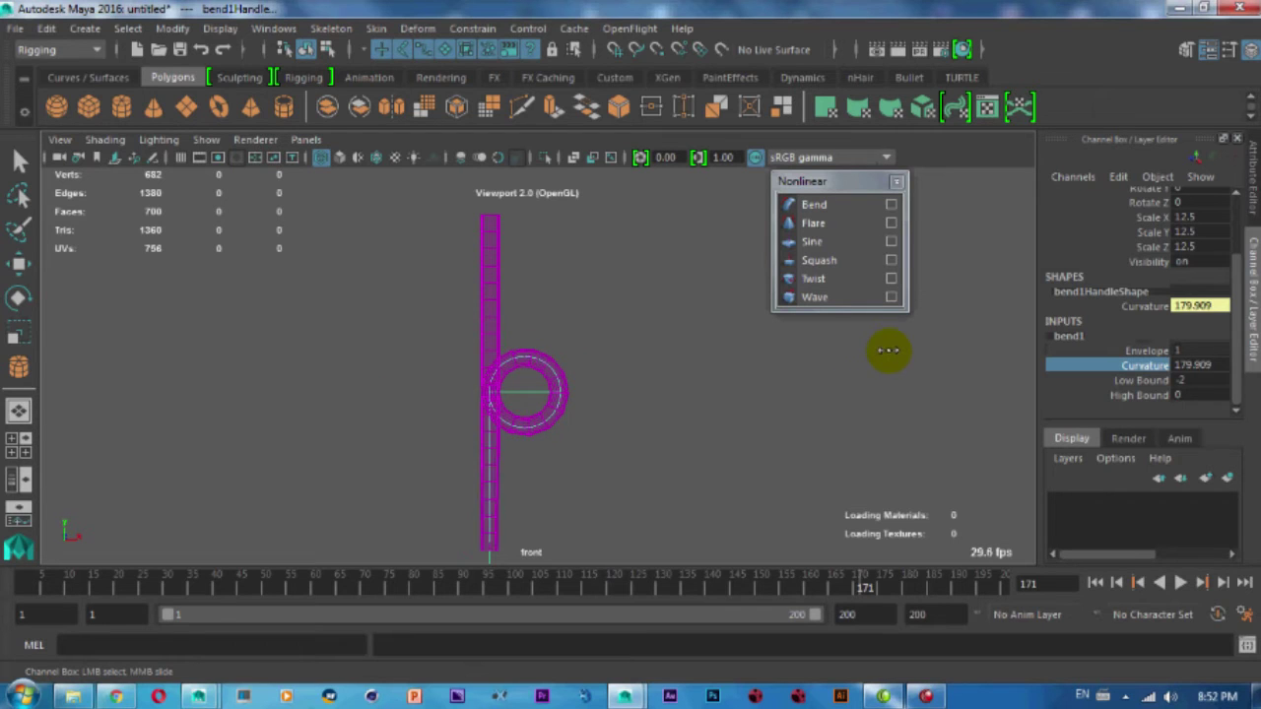
pyautogui.keyDown('alt'); pyautogui.moveTo(891, 350); pyautogui.dragTo(512, 491, button='right'); pyautogui.keyUp('alt')
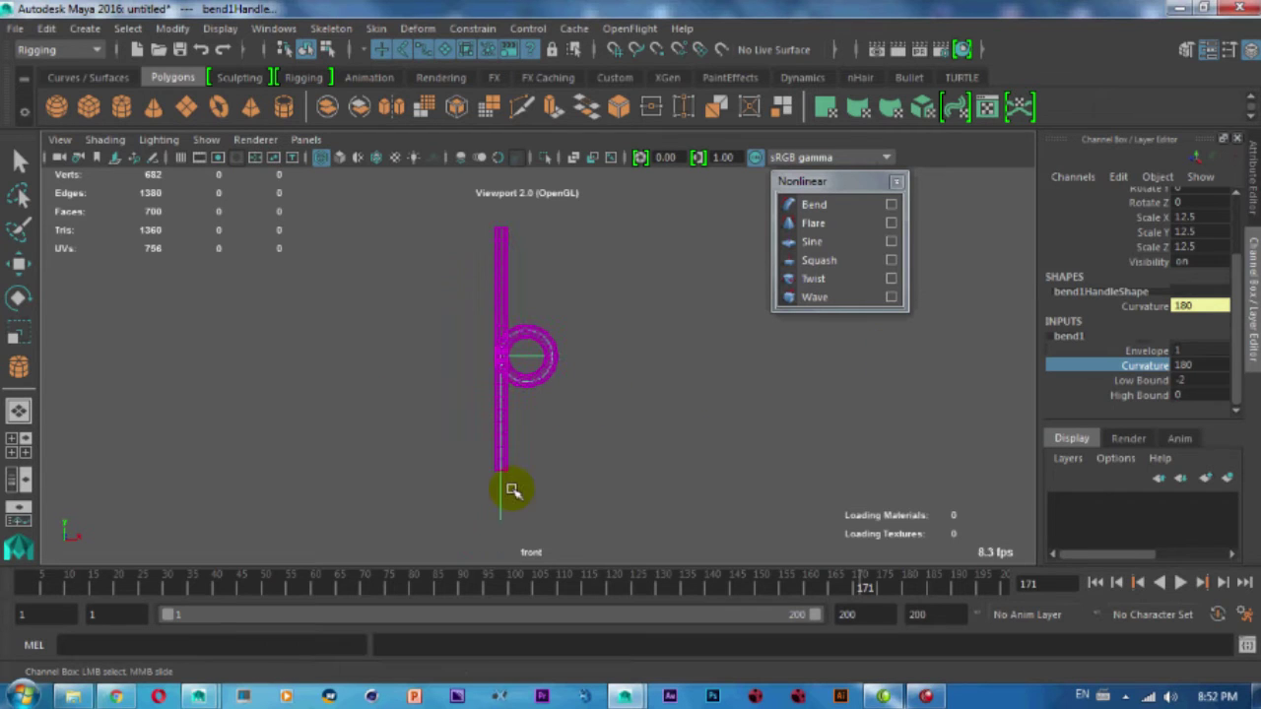
# Move bend1Handle up to Translate Y 36.51 and view the hook in perspective.
pyautogui.press('w')
pyautogui.click(504, 321)
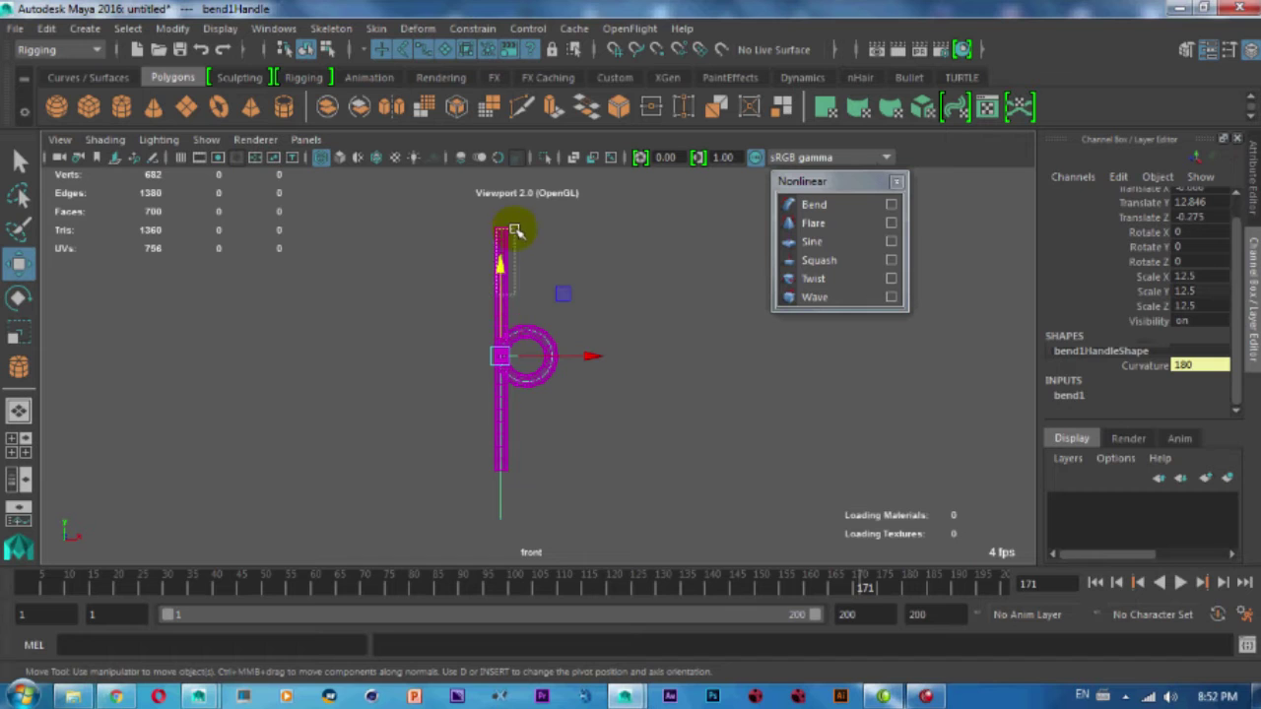
pyautogui.click(503, 486)
pyautogui.click(503, 480)
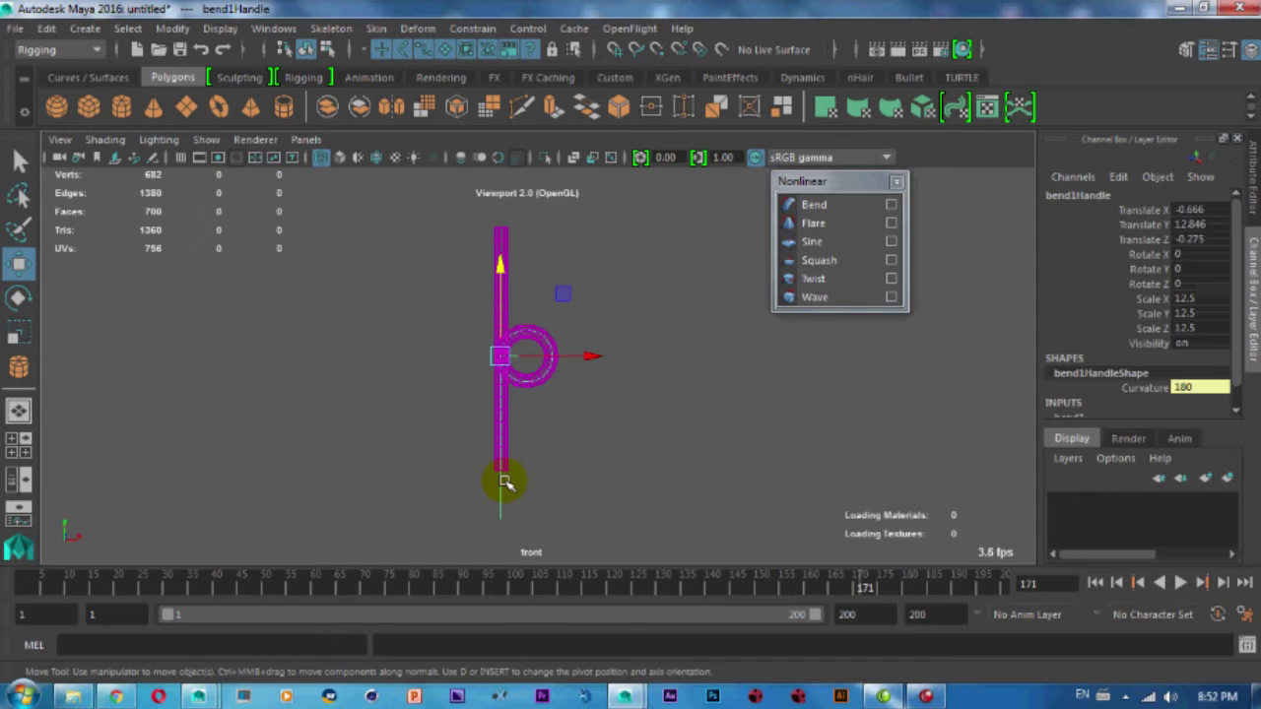
pyautogui.moveTo(508, 304); pyautogui.dragTo(504, 144)
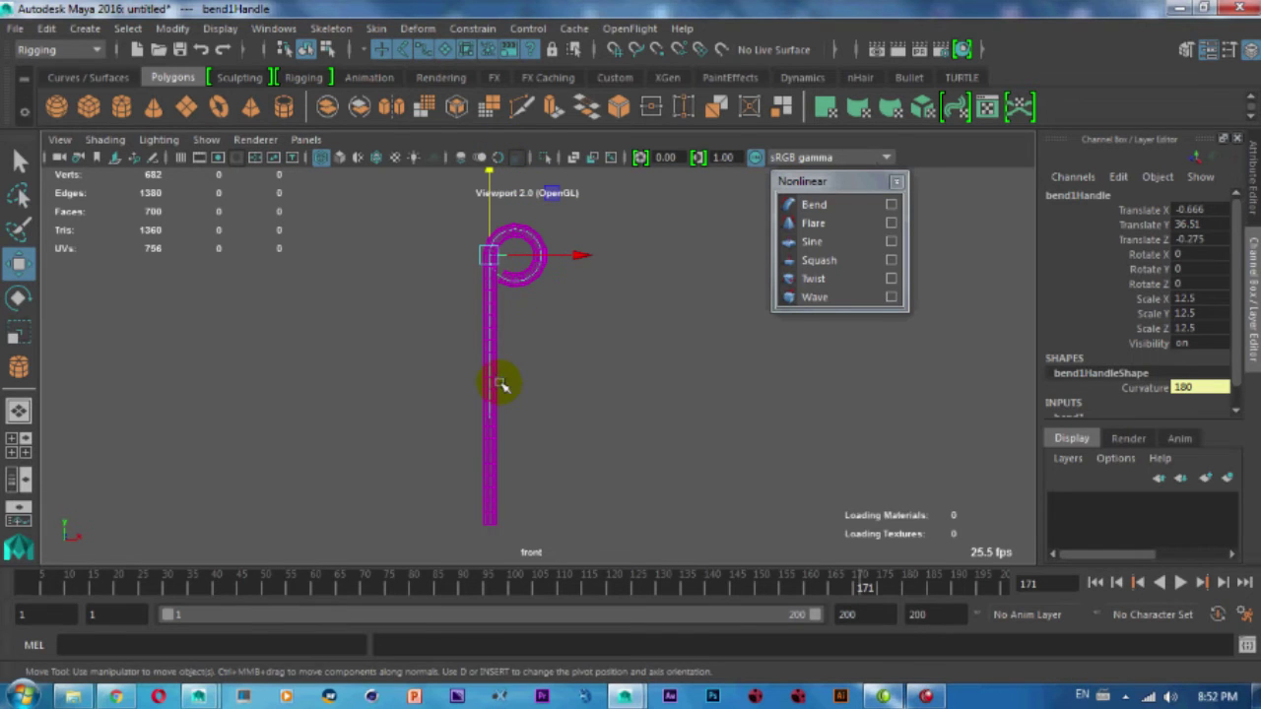
pyautogui.press('space')
pyautogui.press('space')
pyautogui.moveTo(664, 414)
pyautogui.keyDown('alt'); pyautogui.mouseDown()
pyautogui.moveTo(408, 394)
pyautogui.moveTo(565, 370)
pyautogui.moveTo(562, 380)
pyautogui.moveTo(589, 298)
pyautogui.mouseUp(); pyautogui.keyUp('alt')
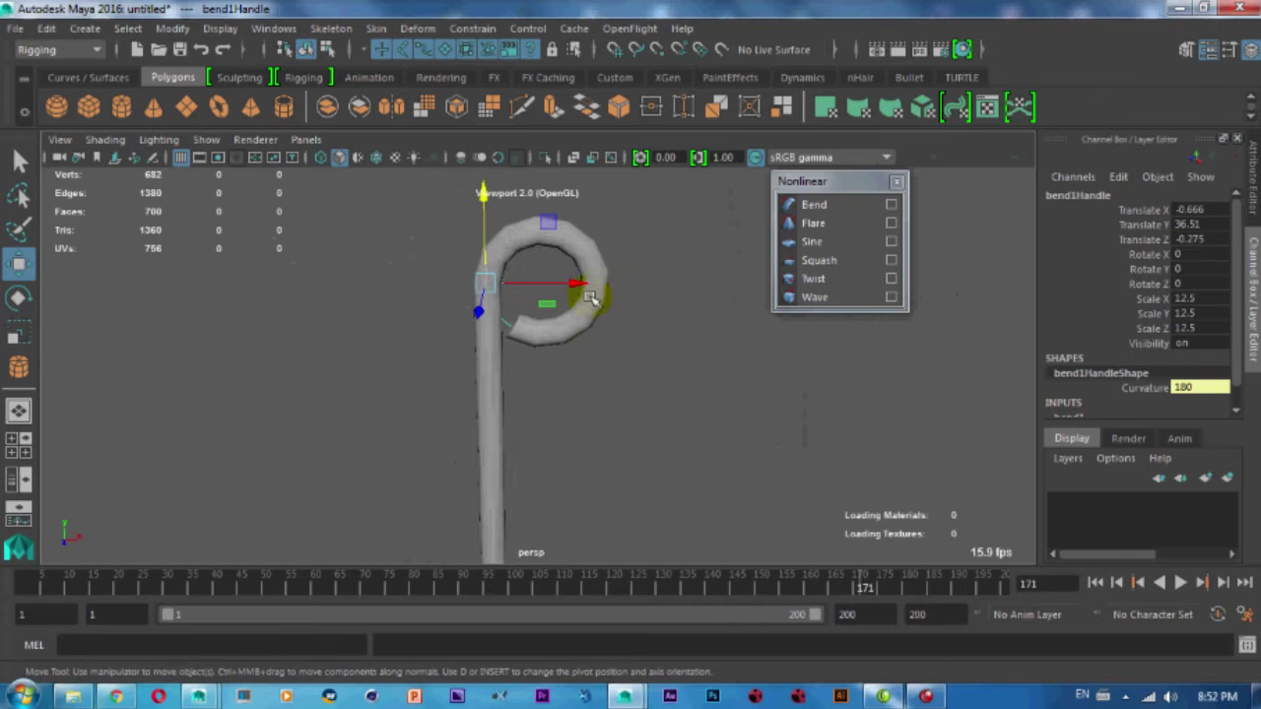
# Set polyCylinder1 Subdivisions Height to 100, then reselect the bend handle.
pyautogui.click(577, 246)
pyautogui.scroll(-1, 1239, 311)
pyautogui.click(1088, 402)
pyautogui.scroll(-3, 1168, 359)
pyautogui.click(1158, 351)
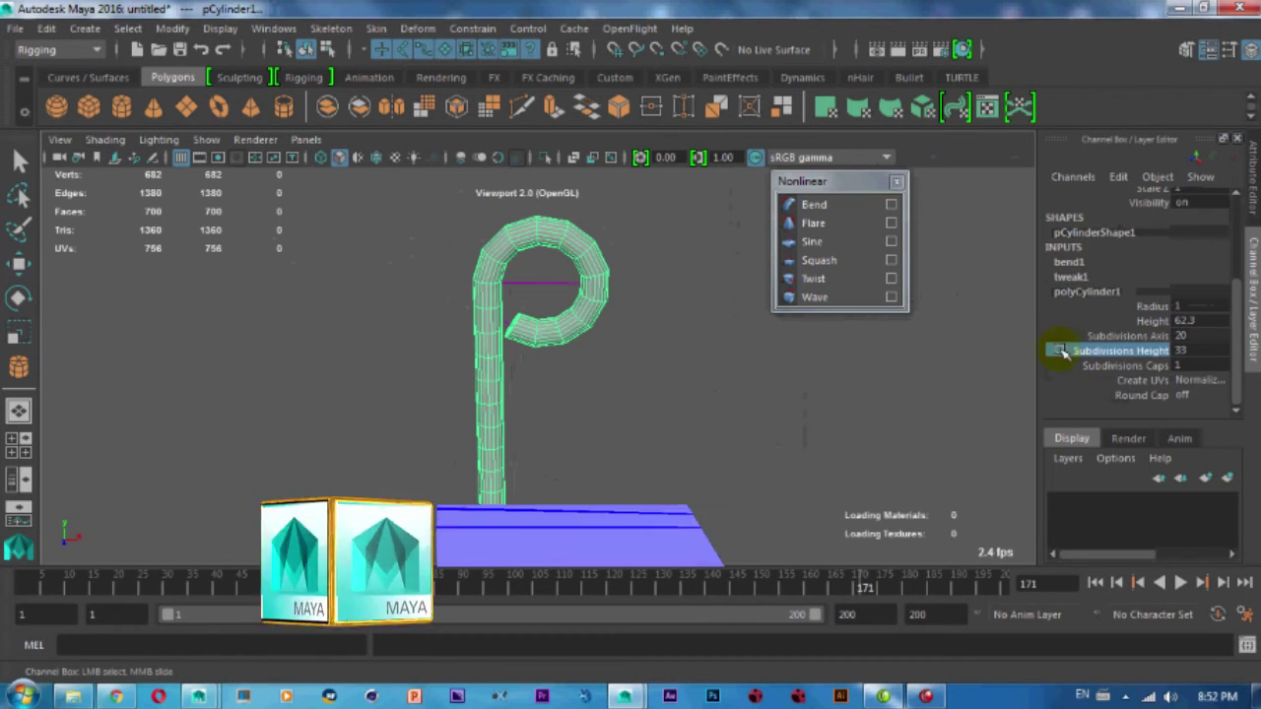
pyautogui.moveTo(703, 351)
pyautogui.mouseDown(button='middle')
pyautogui.moveTo(697, 384)
pyautogui.moveTo(817, 348)
pyautogui.mouseUp(button='middle')
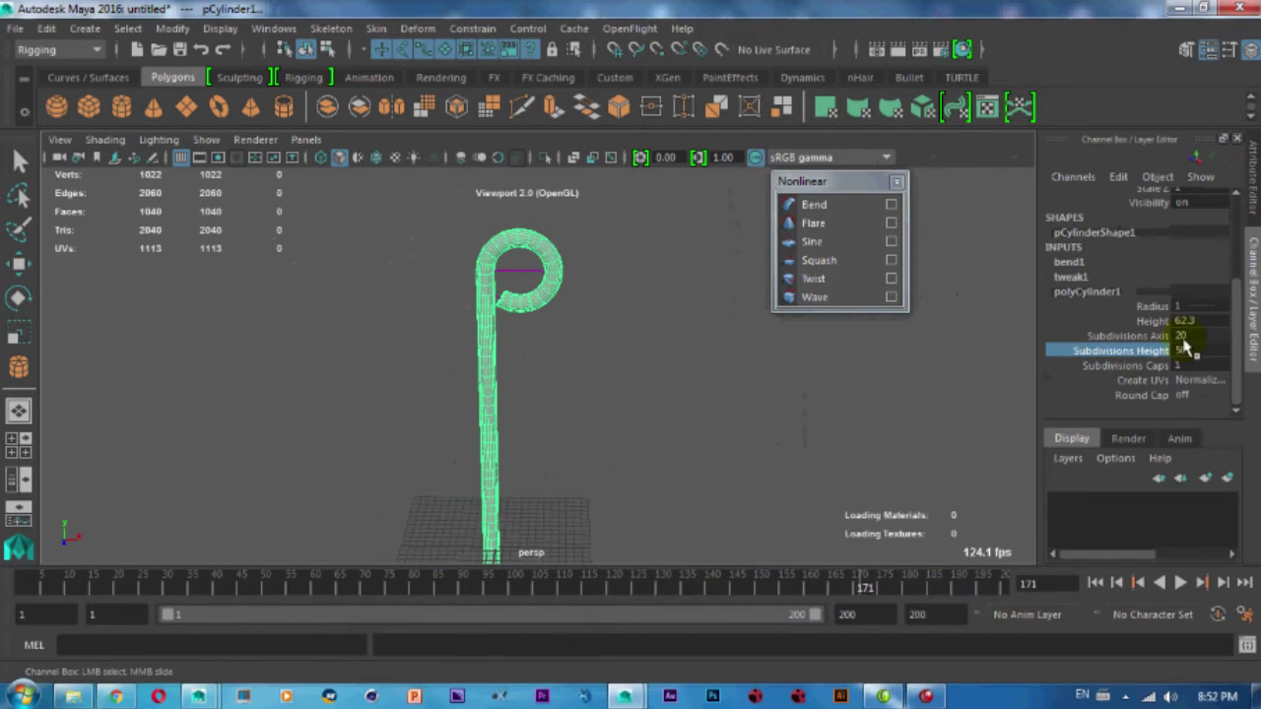
pyautogui.keyDown('shift'); pyautogui.click(1104, 335); pyautogui.keyUp('shift')
pyautogui.click(1188, 381)
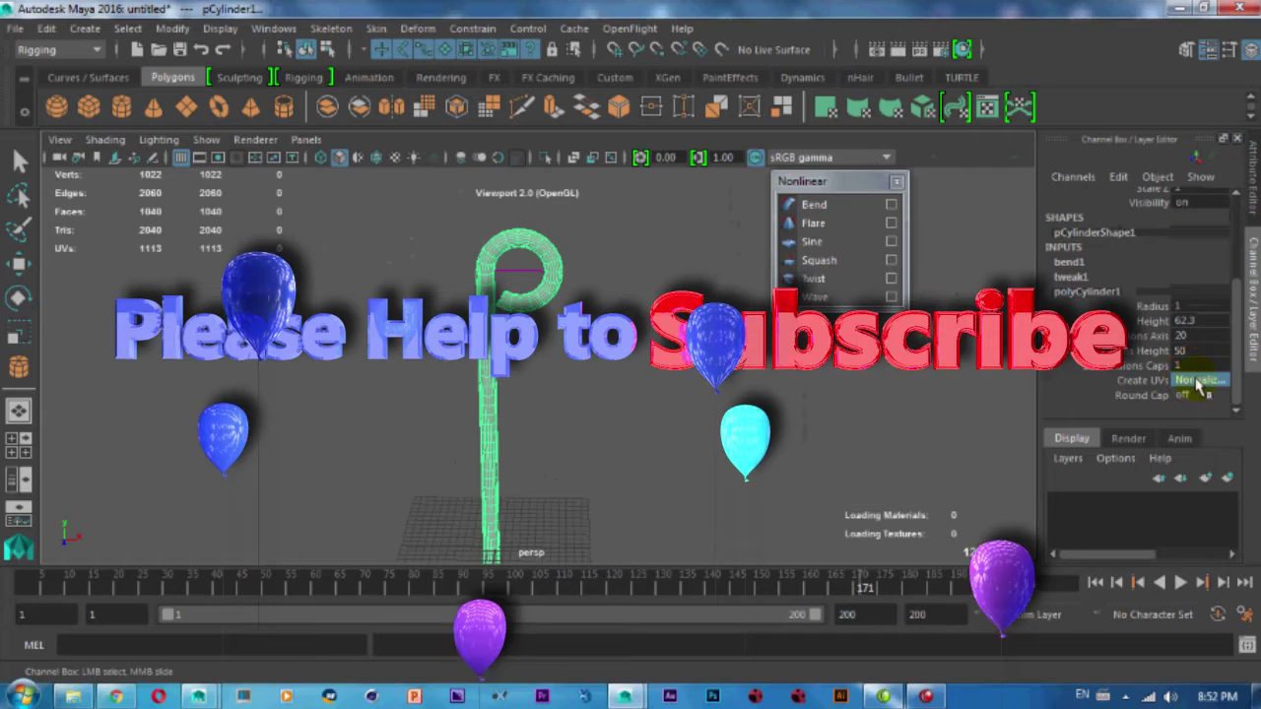
pyautogui.write('100')
pyautogui.press('Return')
pyautogui.click(535, 366)
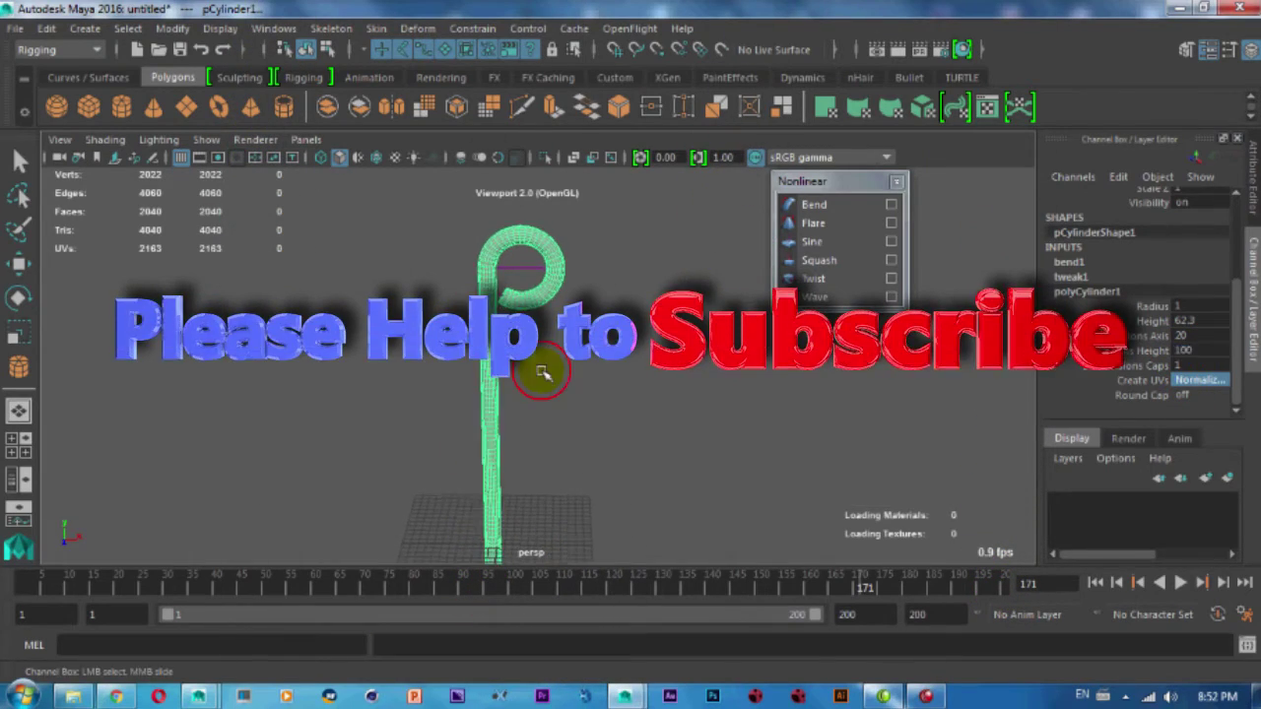
pyautogui.click(523, 270)
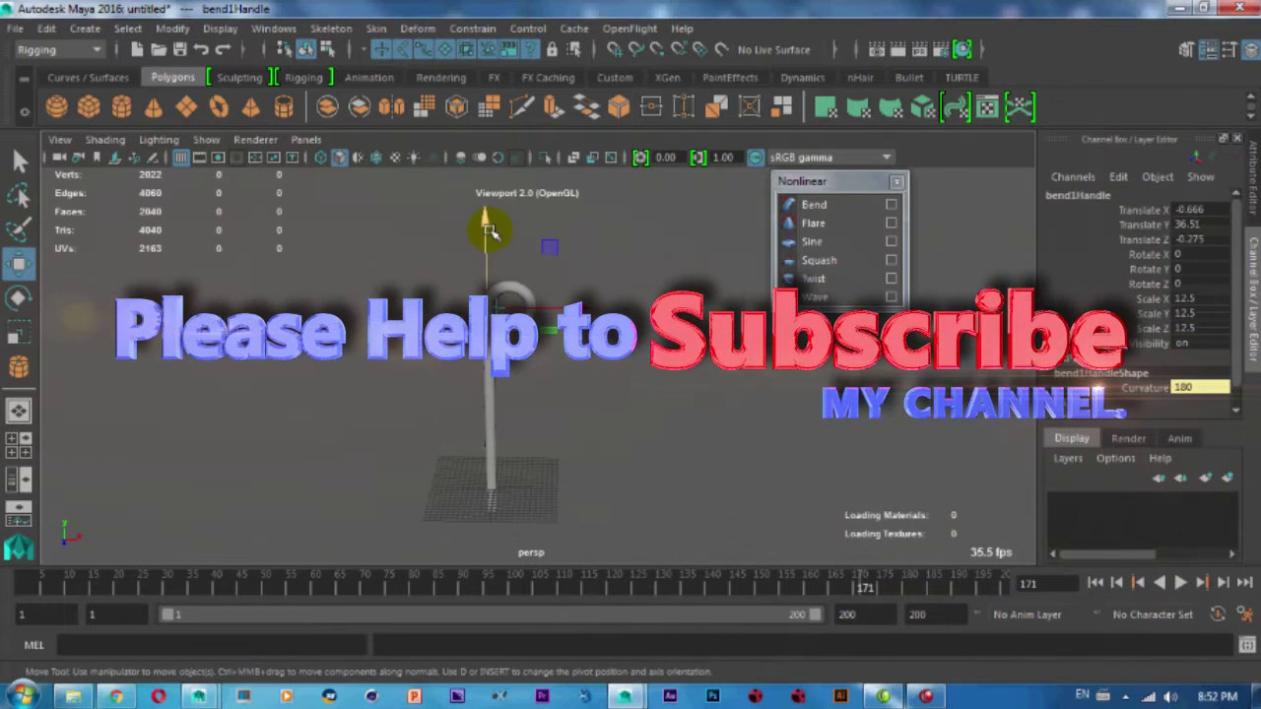
# Drag bend1Handle to about Translate Y 13.5 so the loop sits midway up the cylinder.
pyautogui.moveTo(484, 236)
pyautogui.mouseDown()
pyautogui.moveTo(459, 414)
pyautogui.moveTo(479, 329)
pyautogui.moveTo(459, 234)
pyautogui.moveTo(468, 216)
pyautogui.moveTo(506, 253)
pyautogui.moveTo(548, 352)
pyautogui.moveTo(526, 338)
pyautogui.moveTo(557, 325)
pyautogui.mouseUp()
pyautogui.moveTo(523, 222)
pyautogui.mouseDown()
pyautogui.moveTo(515, 394)
pyautogui.moveTo(555, 402)
pyautogui.moveTo(492, 306)
pyautogui.moveTo(450, 464)
pyautogui.moveTo(490, 298)
pyautogui.moveTo(501, 147)
pyautogui.moveTo(483, 436)
pyautogui.moveTo(484, 290)
pyautogui.moveTo(508, 237)
pyautogui.moveTo(492, 209)
pyautogui.moveTo(494, 402)
pyautogui.mouseUp()
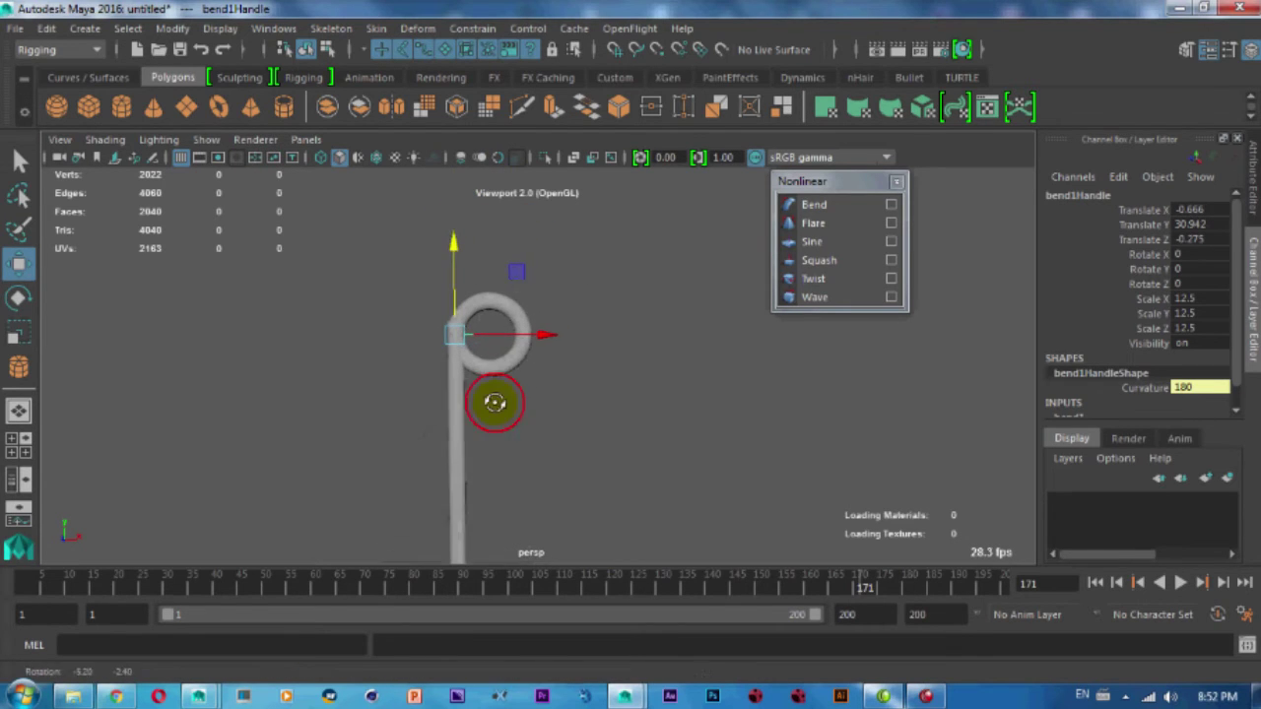
pyautogui.moveTo(460, 269)
pyautogui.mouseDown()
pyautogui.moveTo(498, 240)
pyautogui.moveTo(502, 212)
pyautogui.moveTo(498, 450)
pyautogui.mouseUp()
pyautogui.moveTo(499, 450)
pyautogui.keyDown('alt'); pyautogui.mouseDown(button='middle')
pyautogui.moveTo(473, 287)
pyautogui.moveTo(494, 328)
pyautogui.mouseUp(button='middle'); pyautogui.keyUp('alt')
pyautogui.moveTo(483, 318); pyautogui.dragTo(493, 239)
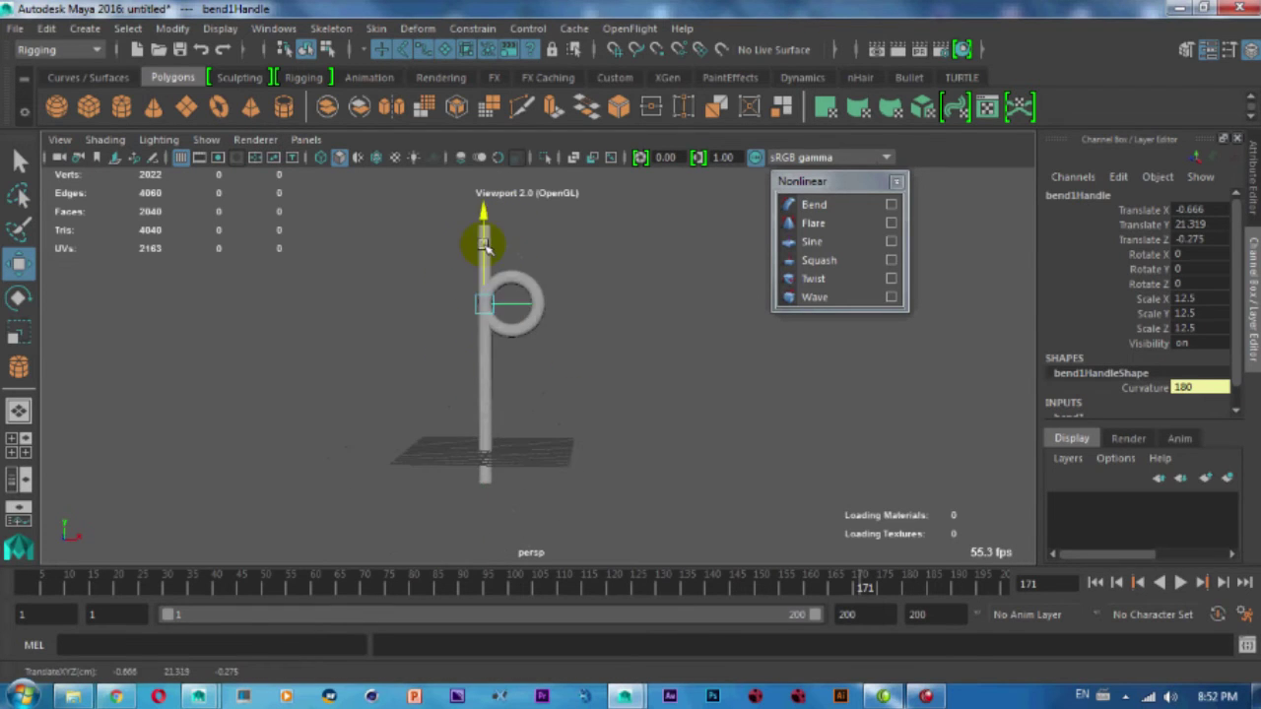
pyautogui.moveTo(478, 296)
pyautogui.keyDown('alt'); pyautogui.mouseDown()
pyautogui.moveTo(503, 381)
pyautogui.moveTo(500, 335)
pyautogui.mouseUp(); pyautogui.keyUp('alt')
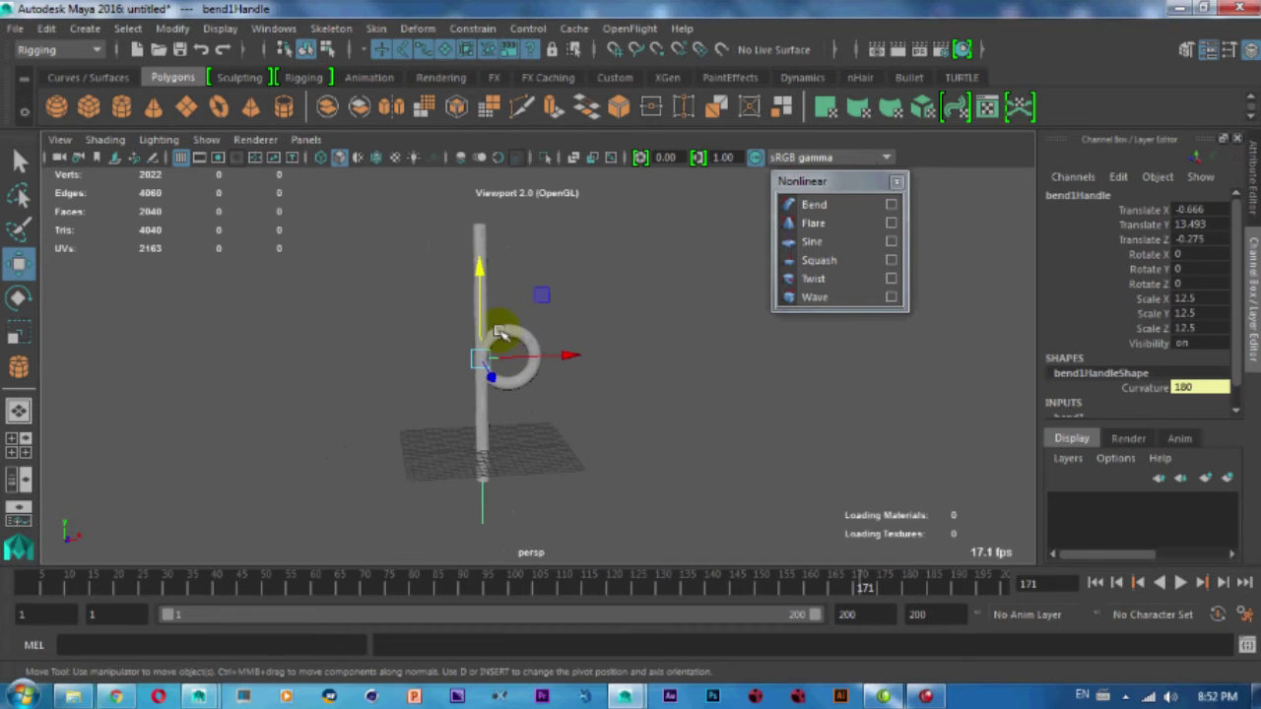
pyautogui.click(512, 335)
# Rotate bend1Handle with the Rotate tool so the cylinder loops around.
pyautogui.press('e')
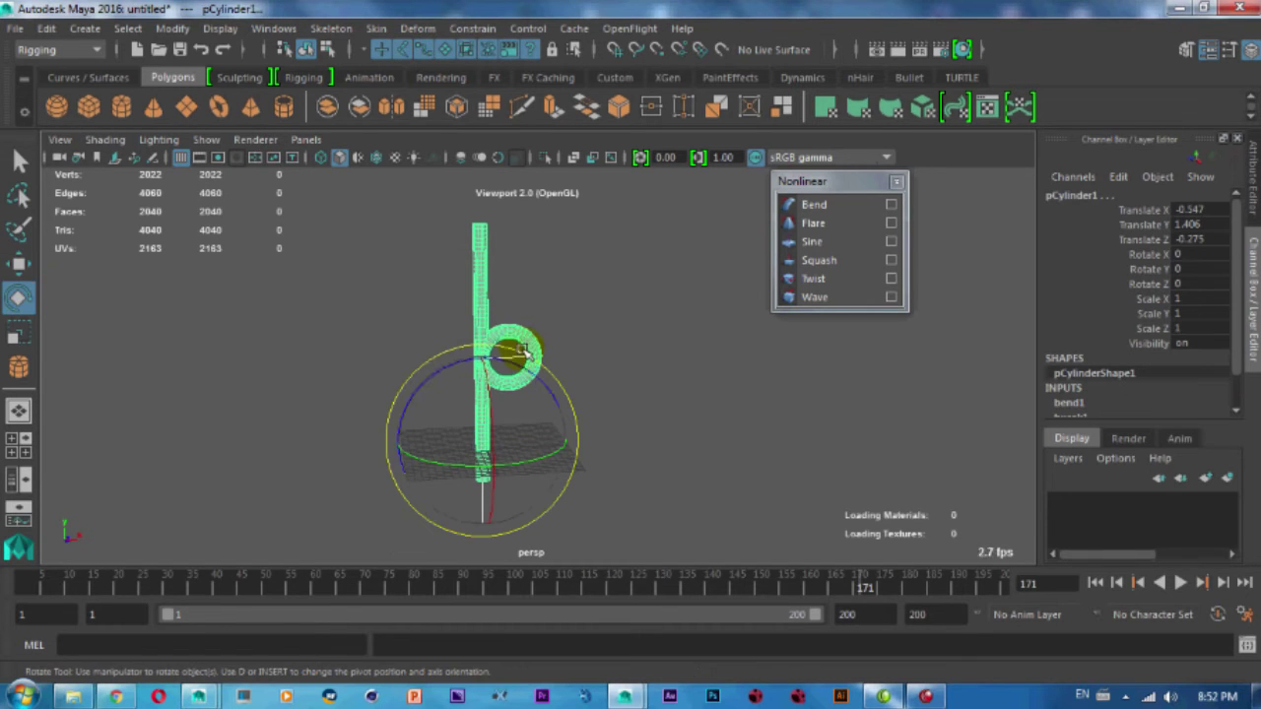
pyautogui.moveTo(459, 359); pyautogui.dragTo(464, 463)
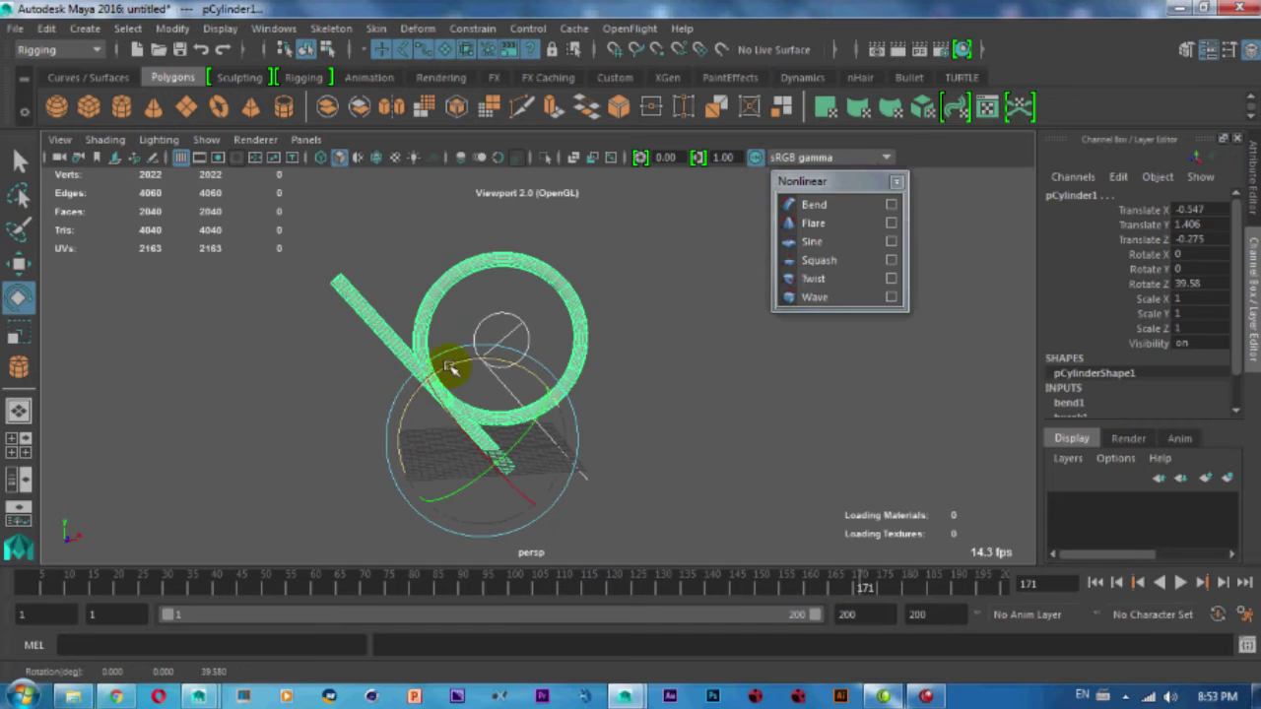
pyautogui.hotkey('ctrl', 'z')
pyautogui.click(425, 367)
pyautogui.moveTo(394, 396); pyautogui.dragTo(450, 394)
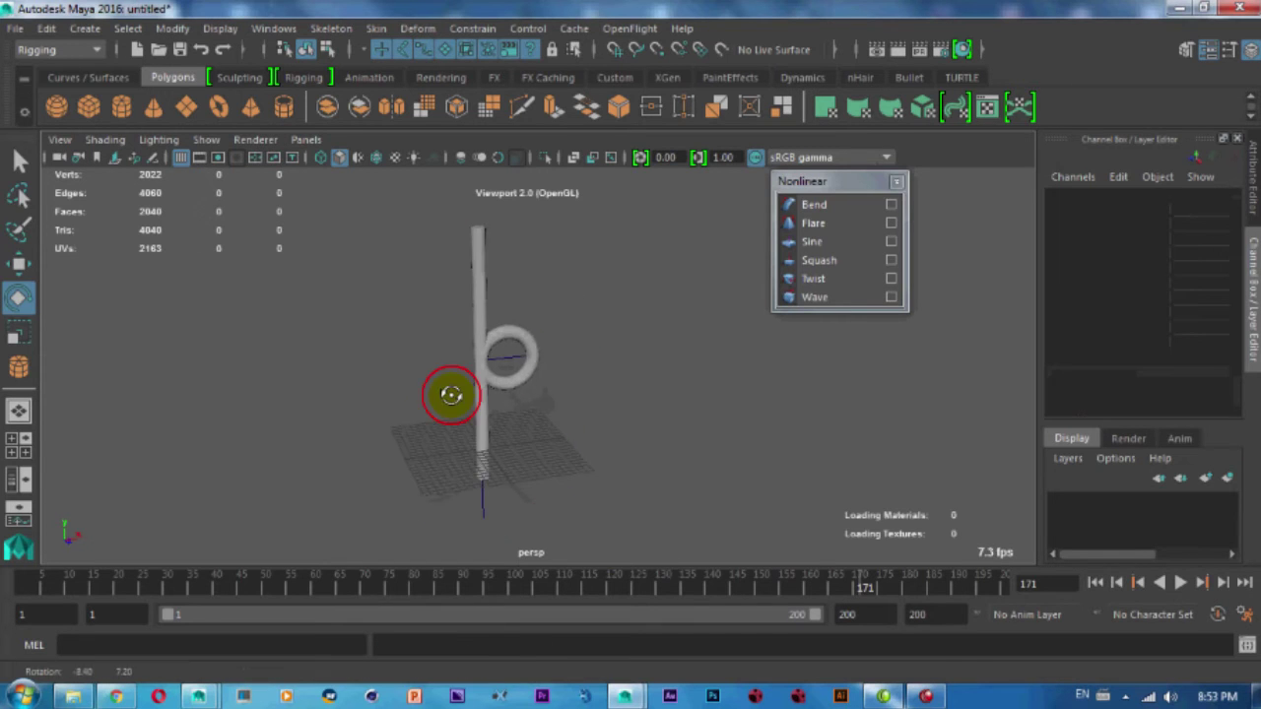
pyautogui.click(474, 345)
pyautogui.moveTo(448, 311); pyautogui.dragTo(409, 442)
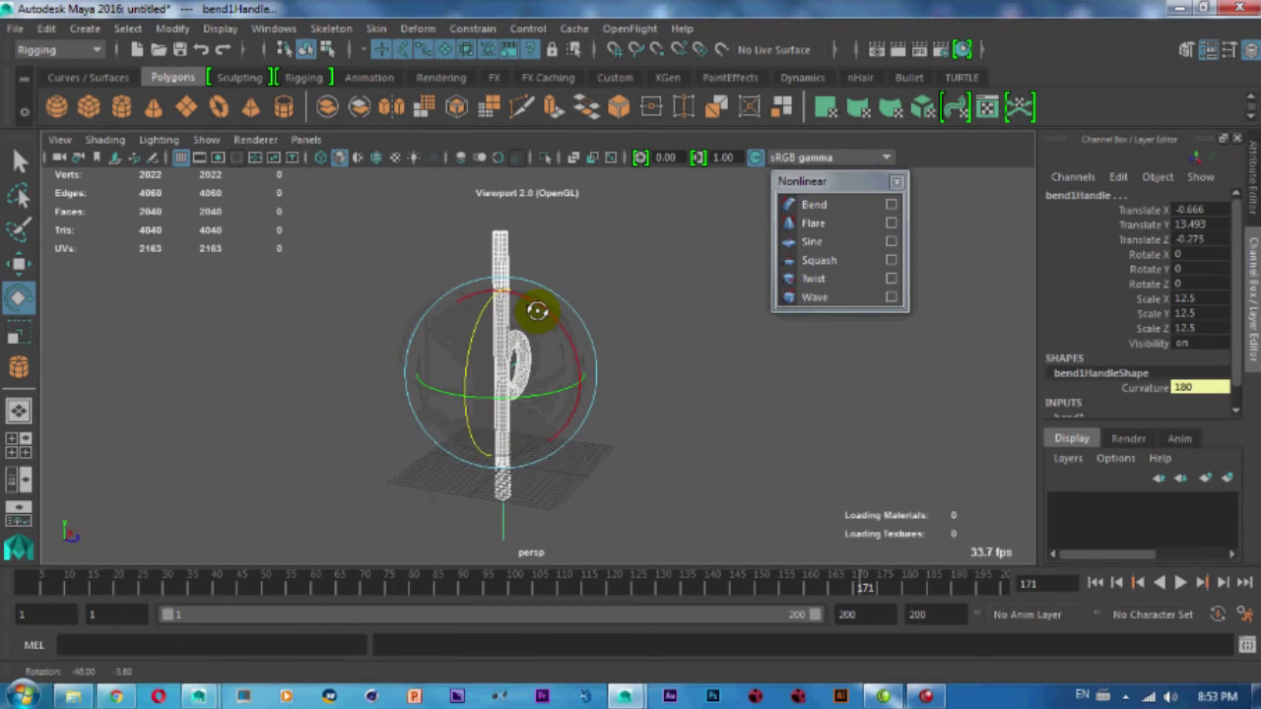
# Set bend1Handle's Translate Z to 0 and Rotate Z to 90 in the Channel Box.
pyautogui.click(1170, 386)
pyautogui.write('0')
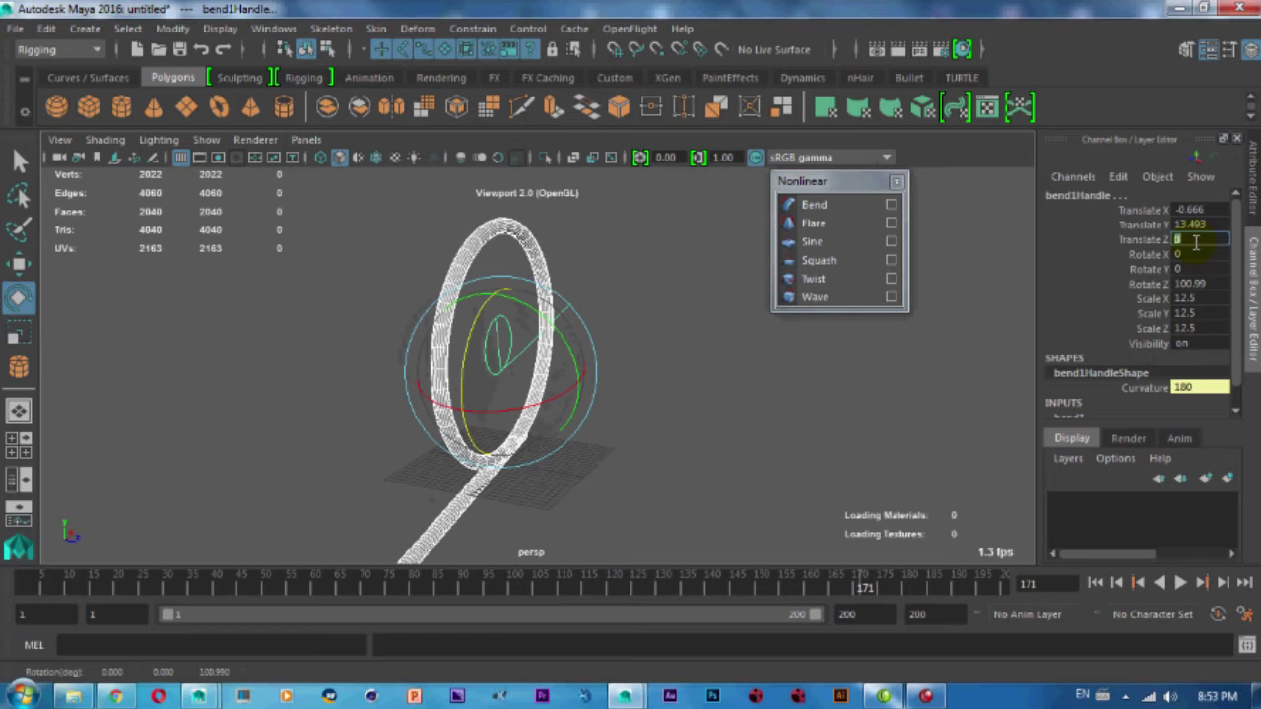
pyautogui.moveTo(774, 295)
pyautogui.keyDown('alt'); pyautogui.mouseDown()
pyautogui.moveTo(646, 353)
pyautogui.moveTo(1028, 336)
pyautogui.mouseUp(); pyautogui.keyUp('alt')
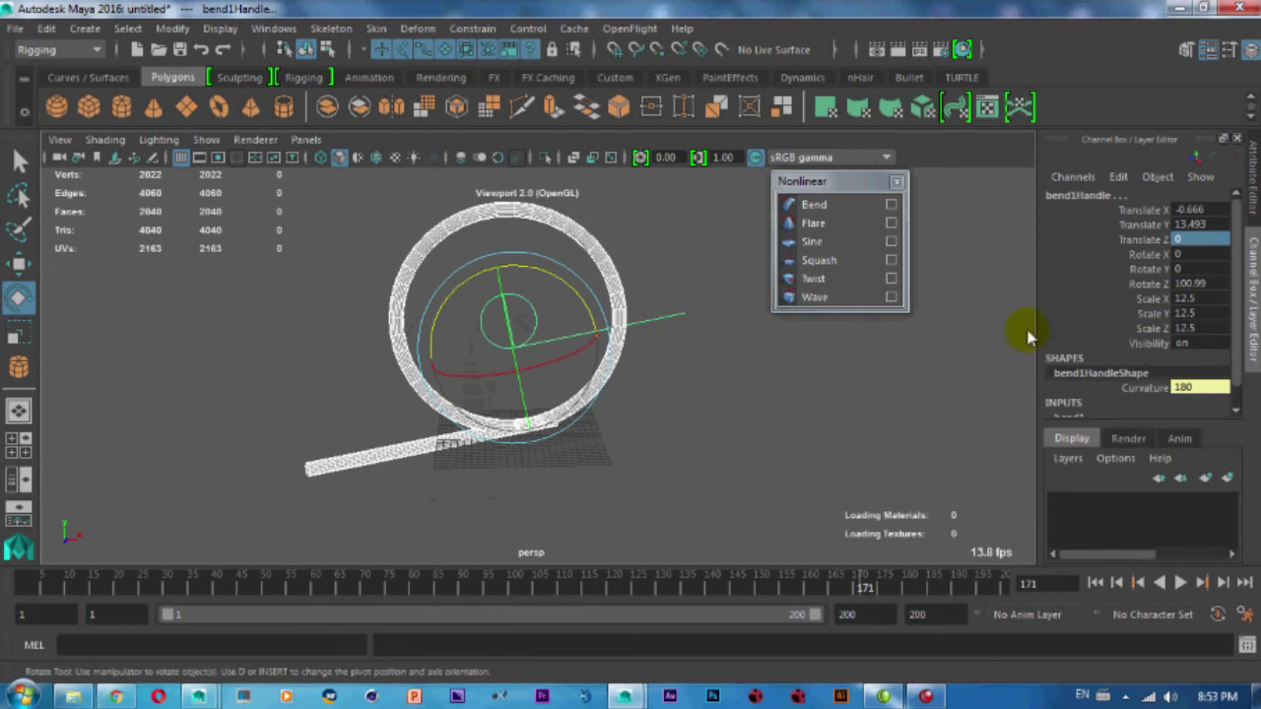
pyautogui.doubleClick(1203, 283)
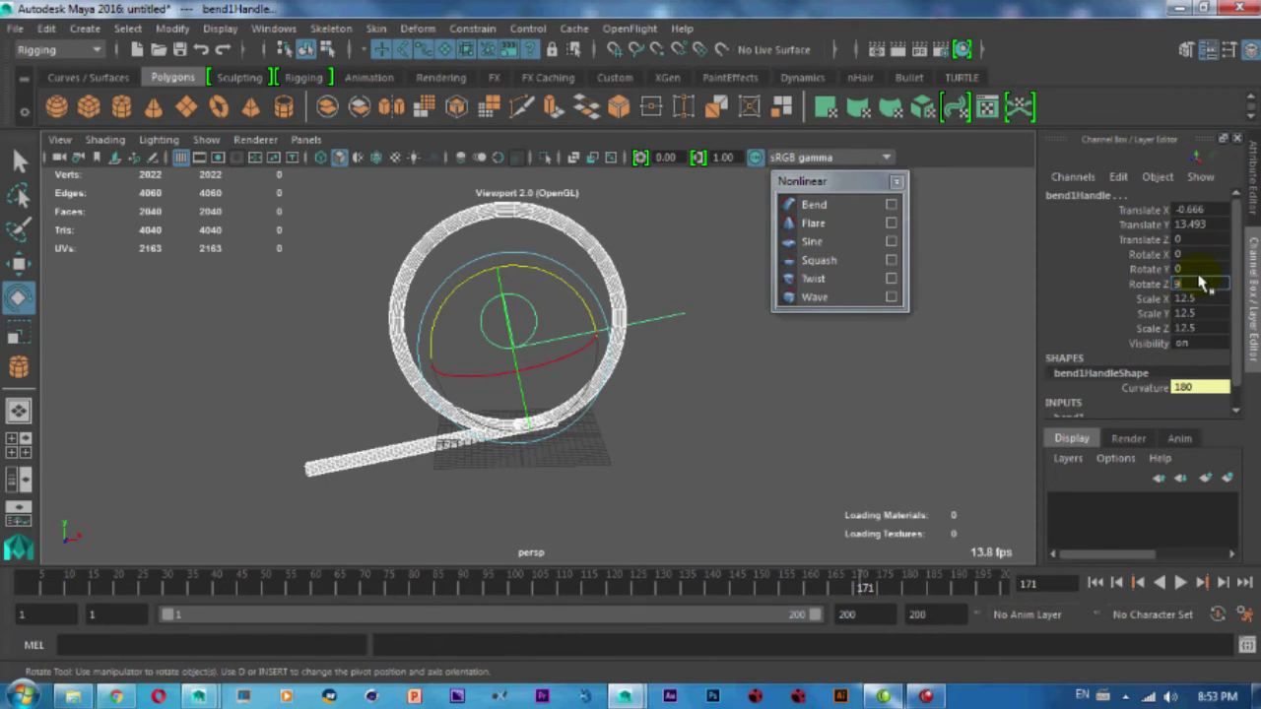
pyautogui.press('Return')
pyautogui.click(708, 415)
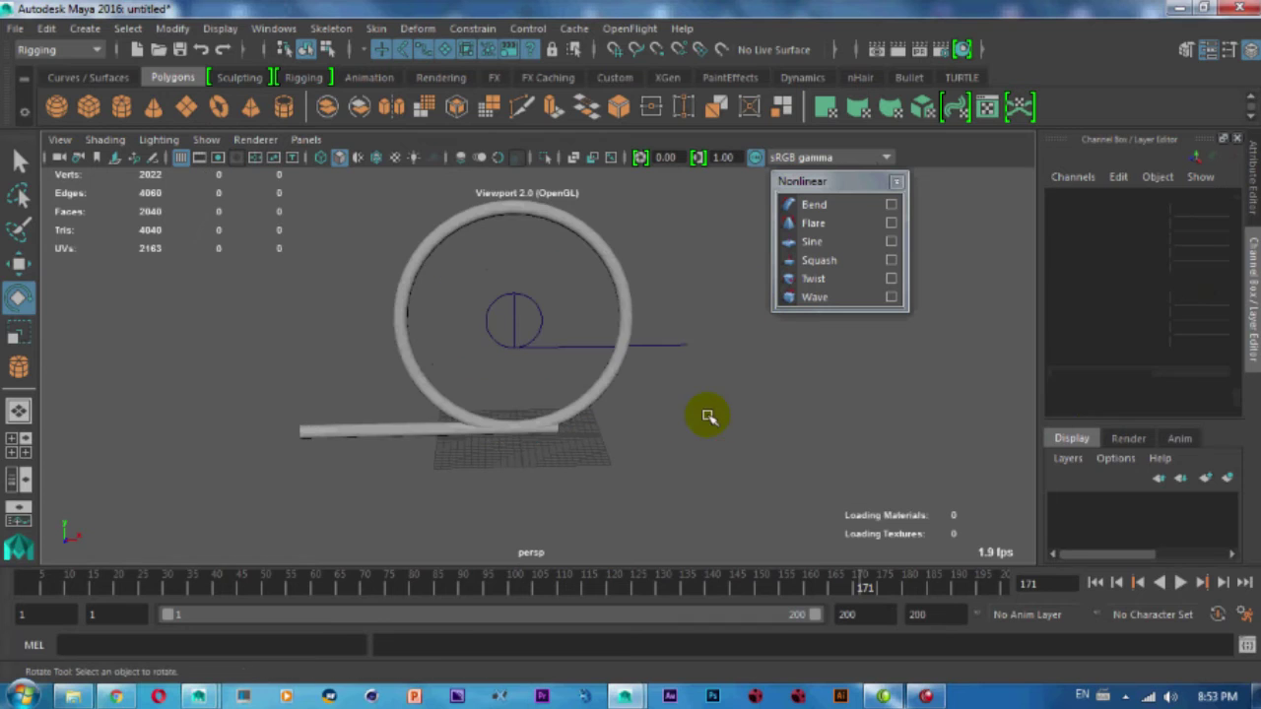
pyautogui.click(657, 351)
# Move bend1Handle along X to about 17 and play back the hooked right end.
pyautogui.press('w')
pyautogui.moveTo(516, 282)
pyautogui.mouseDown()
pyautogui.moveTo(514, 426)
pyautogui.moveTo(207, 446)
pyautogui.moveTo(714, 443)
pyautogui.moveTo(695, 424)
pyautogui.moveTo(631, 421)
pyautogui.moveTo(680, 529)
pyautogui.mouseUp()
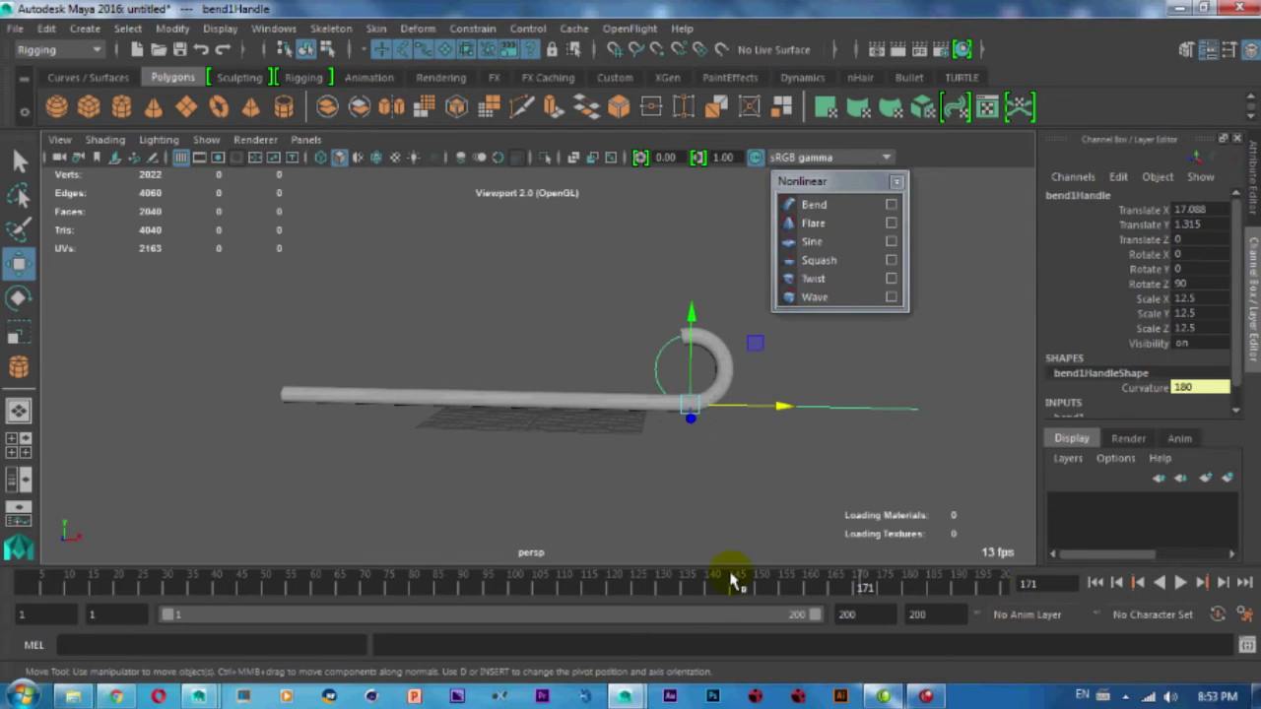
pyautogui.hotkey('alt', 'v')
pyautogui.hotkey('alt', 'v')
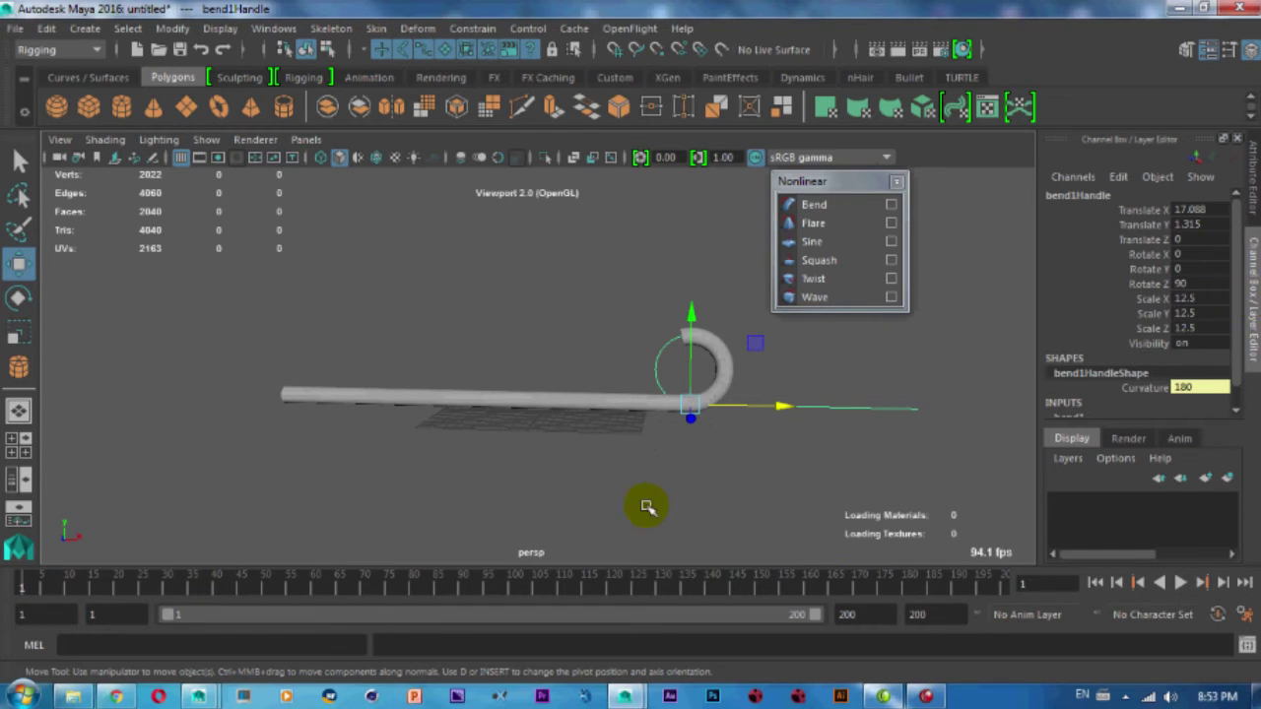
# Key bend1Handle, then slide it to X about -49.9 at a later frame and key again.
pyautogui.press('s')
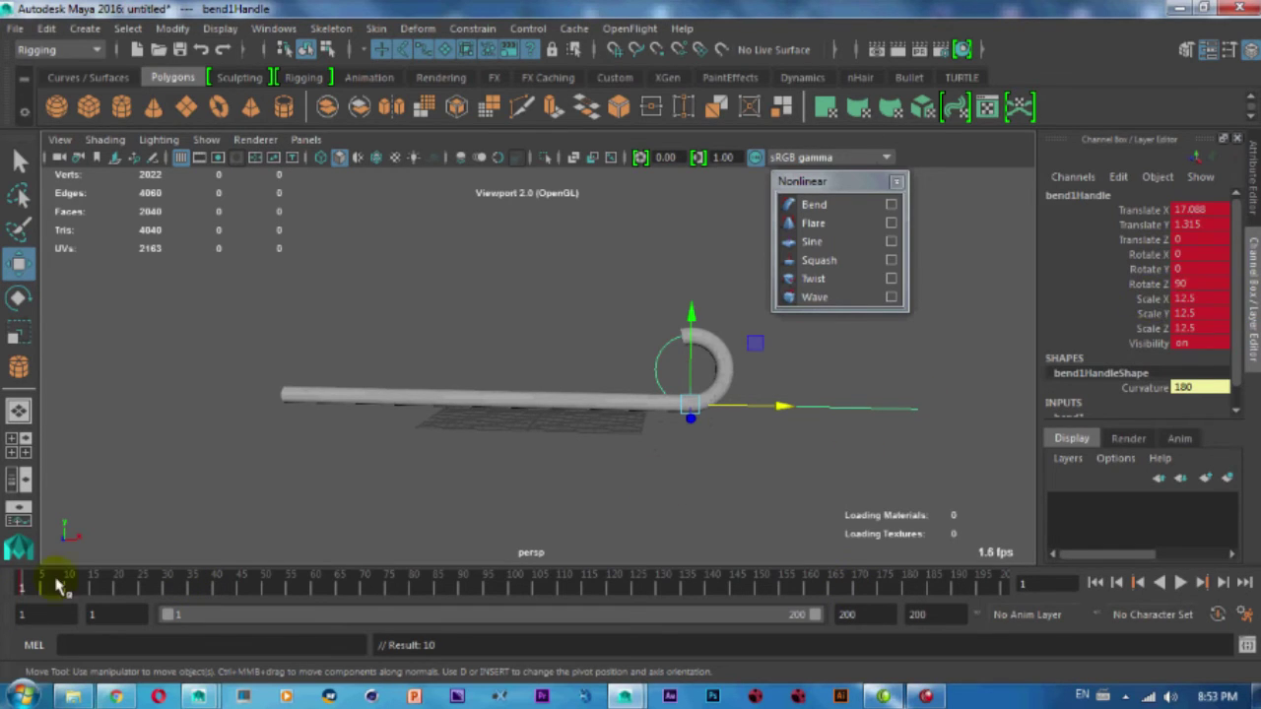
pyautogui.hotkey('alt', 'v')
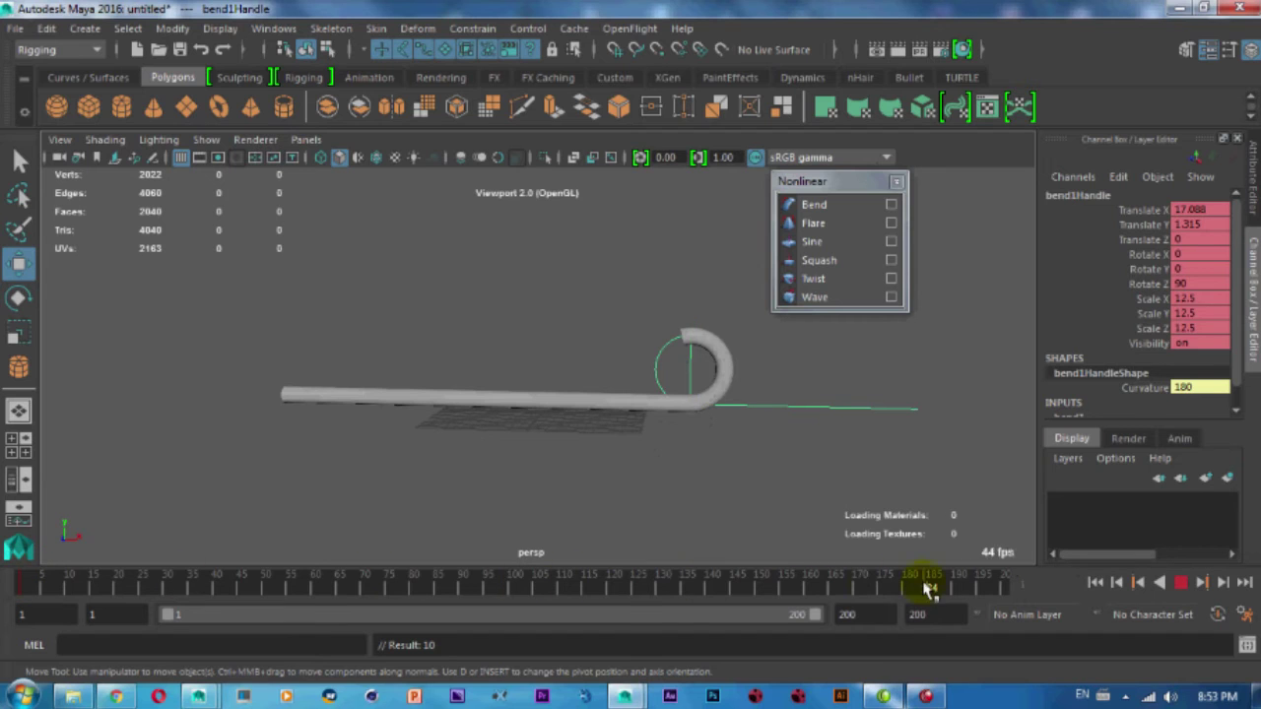
pyautogui.moveTo(814, 589); pyautogui.dragTo(776, 589)
pyautogui.moveTo(776, 406); pyautogui.dragTo(230, 394)
pyautogui.press('s')
# Scrub and play the timeline to watch the curl travel along the pipe.
pyautogui.moveTo(776, 588); pyautogui.dragTo(776, 589)
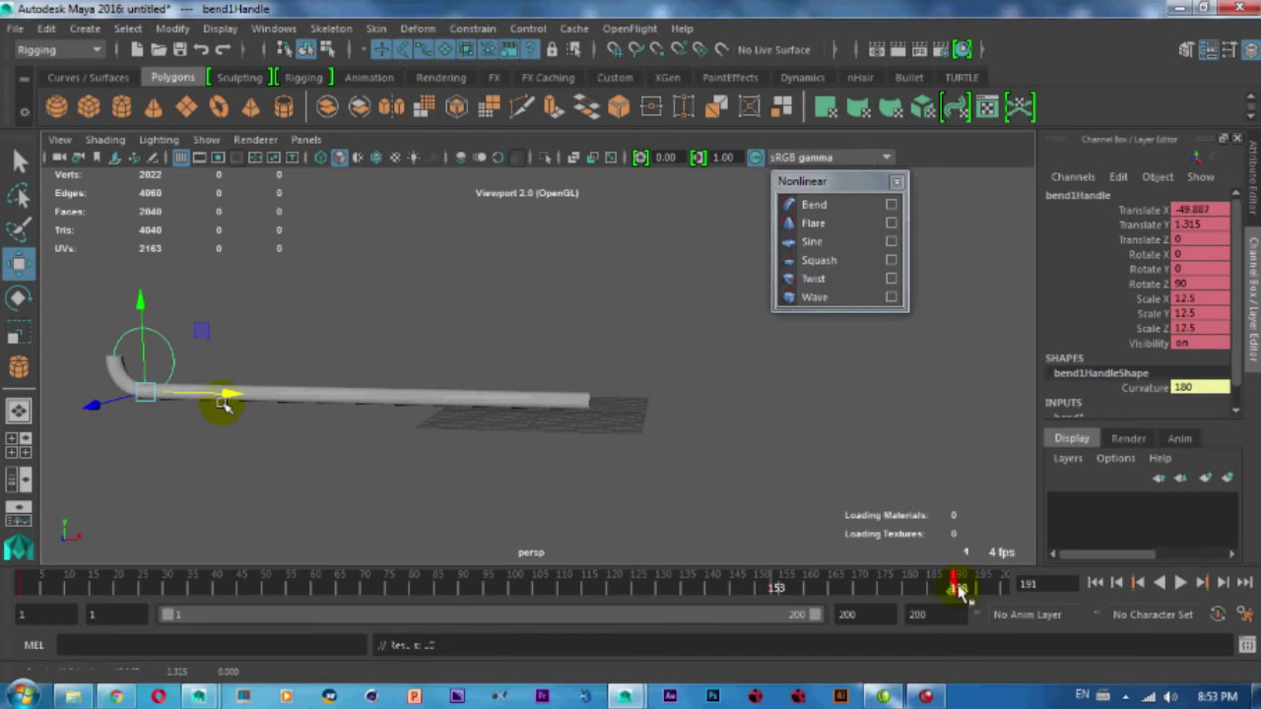
pyautogui.moveTo(915, 587); pyautogui.dragTo(778, 589)
pyautogui.hotkey('alt', 'v')
pyautogui.hotkey('alt', 'v')
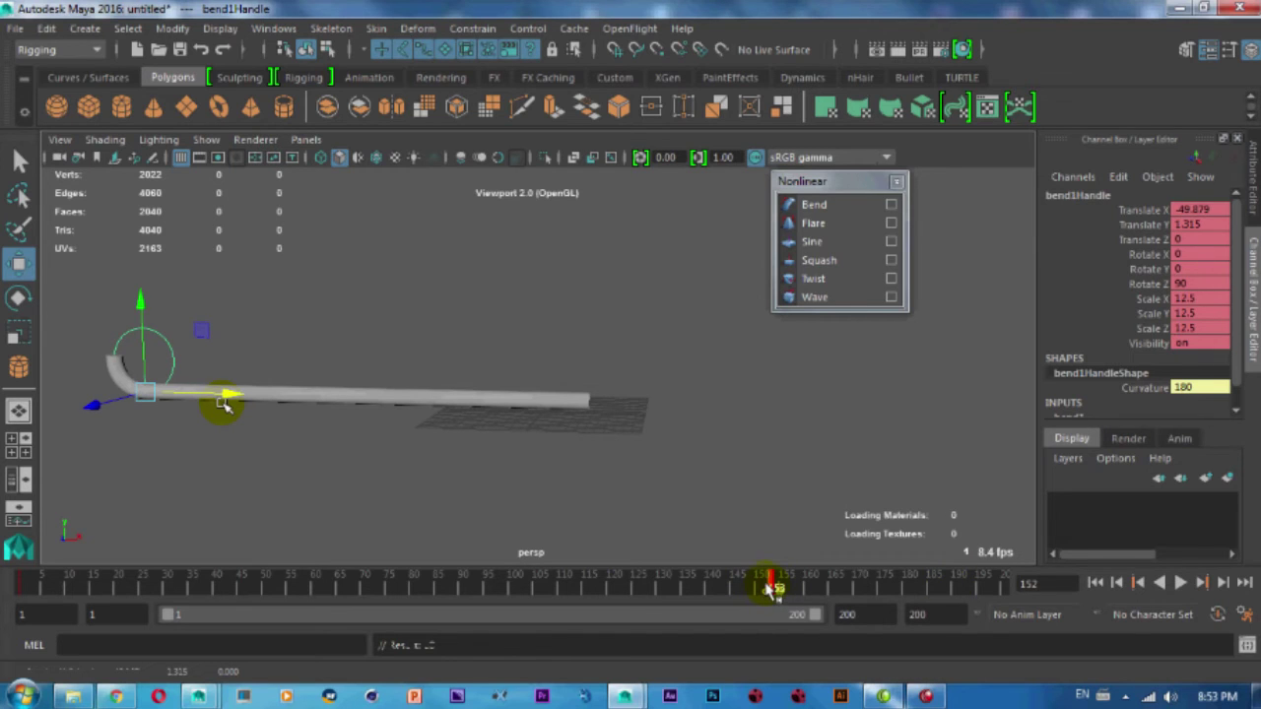
pyautogui.hotkey('alt', 'v')
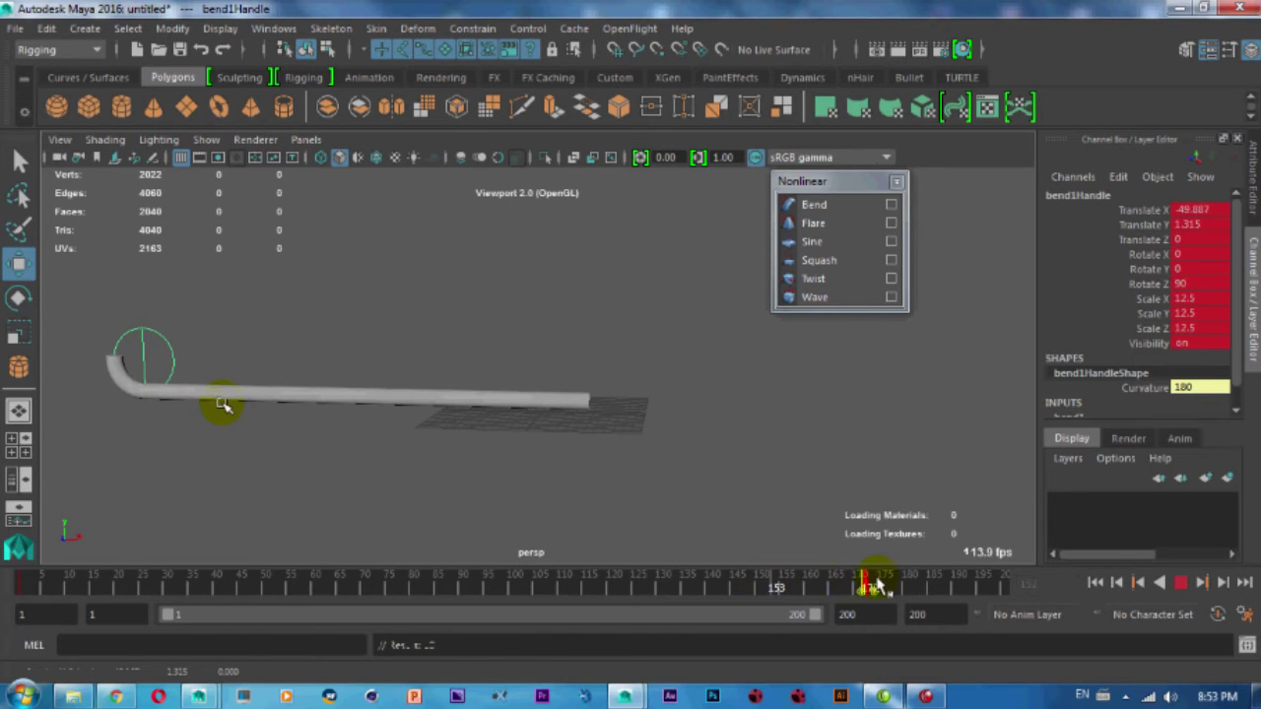
pyautogui.moveTo(902, 586)
pyautogui.mouseDown()
pyautogui.moveTo(880, 591)
pyautogui.moveTo(900, 589)
pyautogui.mouseUp()
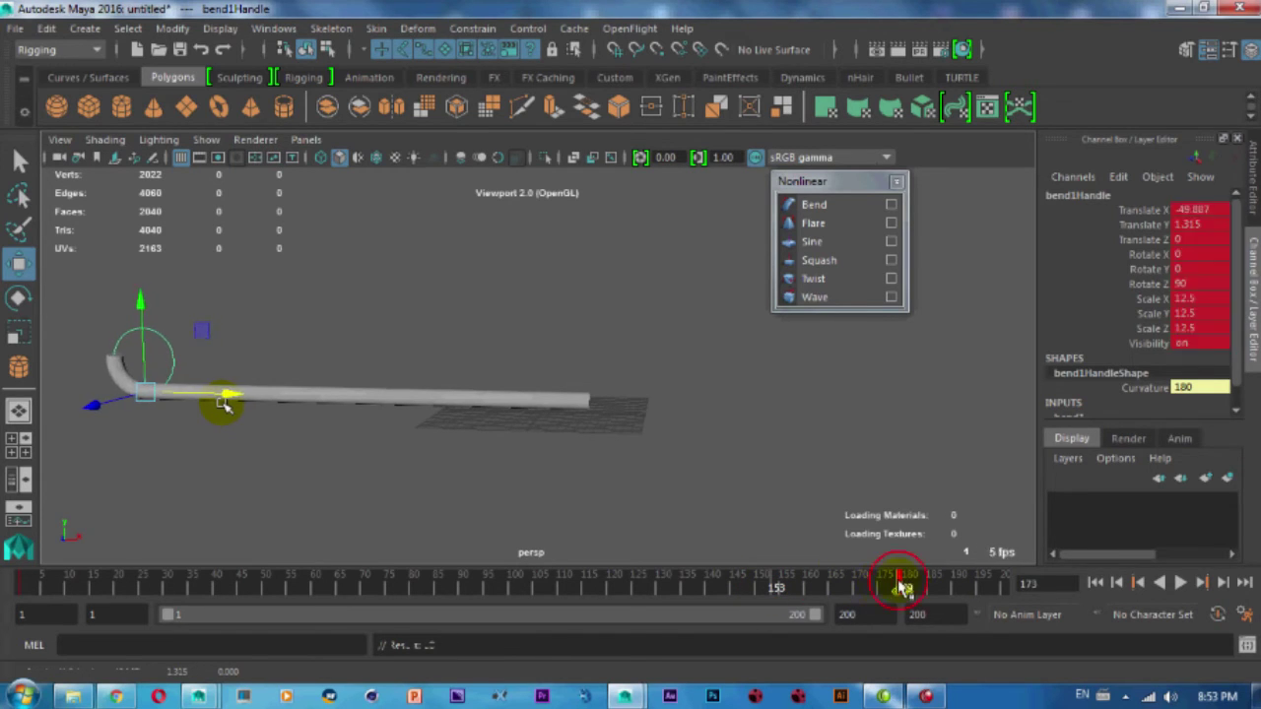
pyautogui.click(684, 470)
pyautogui.moveTo(684, 470)
pyautogui.keyDown('alt'); pyautogui.mouseDown(button='middle')
pyautogui.moveTo(477, 443)
pyautogui.moveTo(239, 370)
pyautogui.moveTo(273, 422)
pyautogui.mouseUp(button='middle'); pyautogui.keyUp('alt')
# Replay the animation to frame 161 and inspect the bent pipe from a new angle.
pyautogui.click(217, 354)
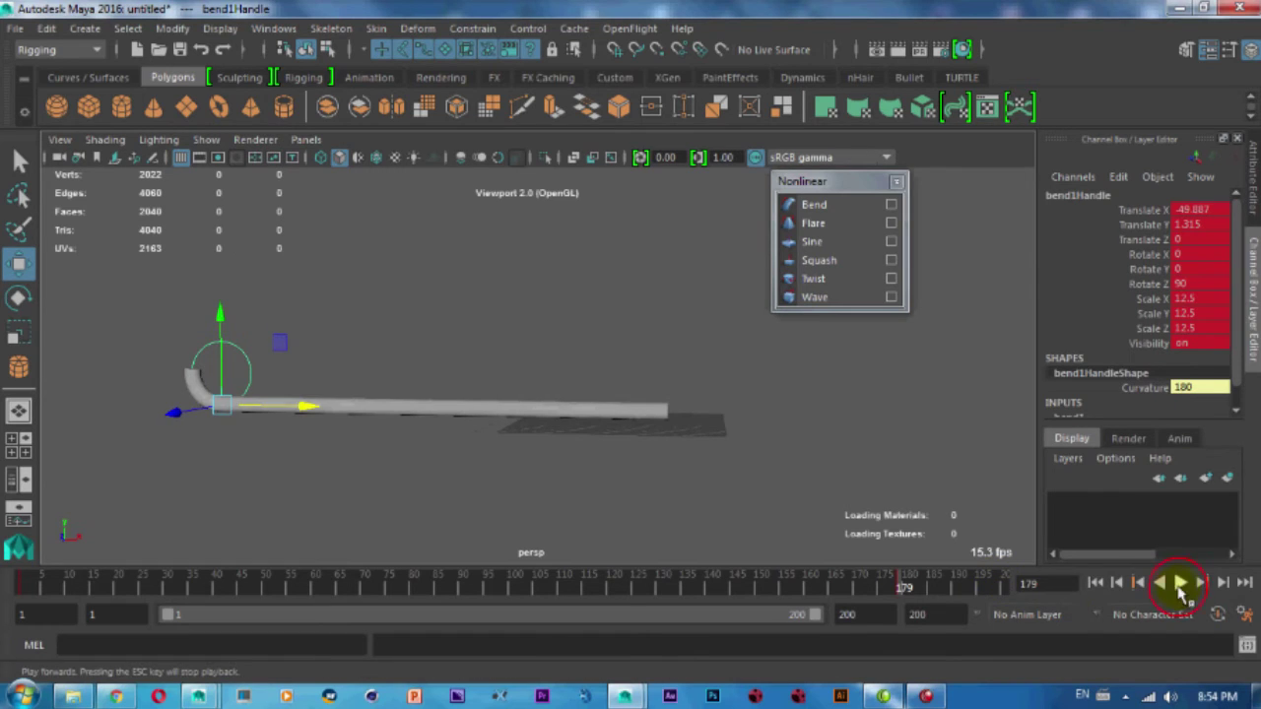
pyautogui.click(1181, 583)
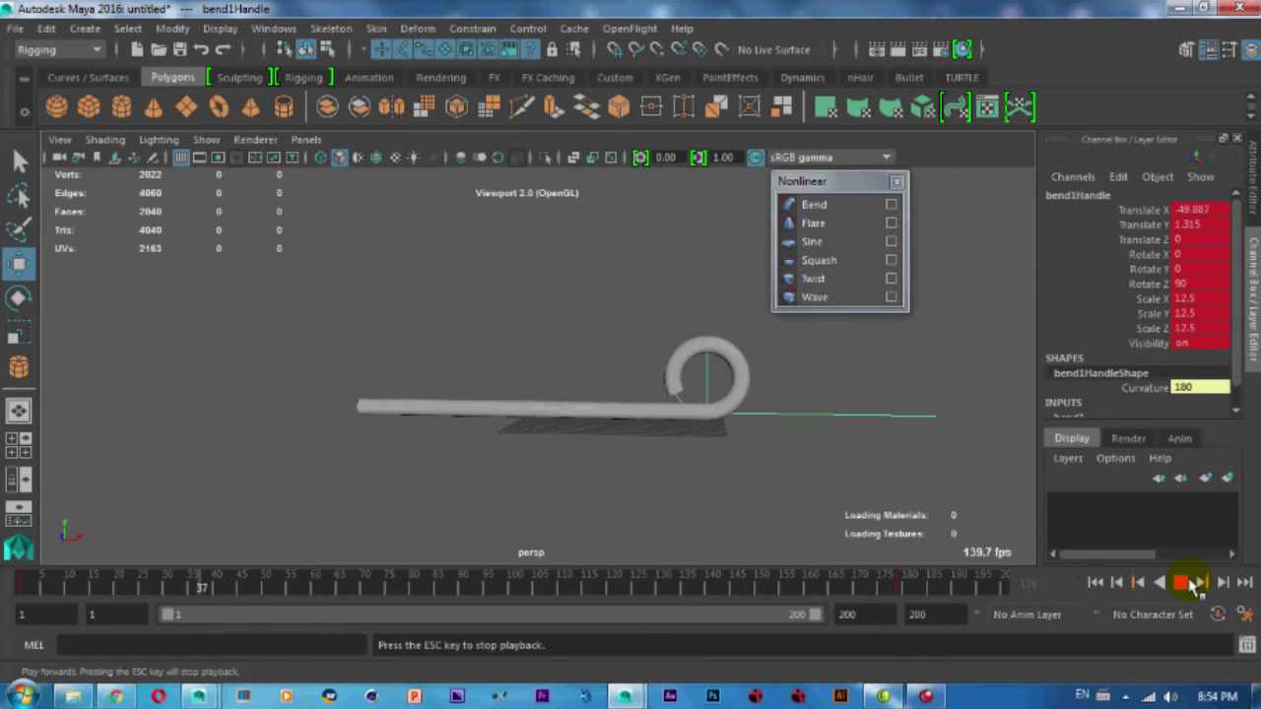
pyautogui.click(1186, 582)
pyautogui.moveTo(555, 466)
pyautogui.keyDown('alt'); pyautogui.mouseDown()
pyautogui.moveTo(479, 487)
pyautogui.moveTo(509, 442)
pyautogui.mouseUp(); pyautogui.keyUp('alt')
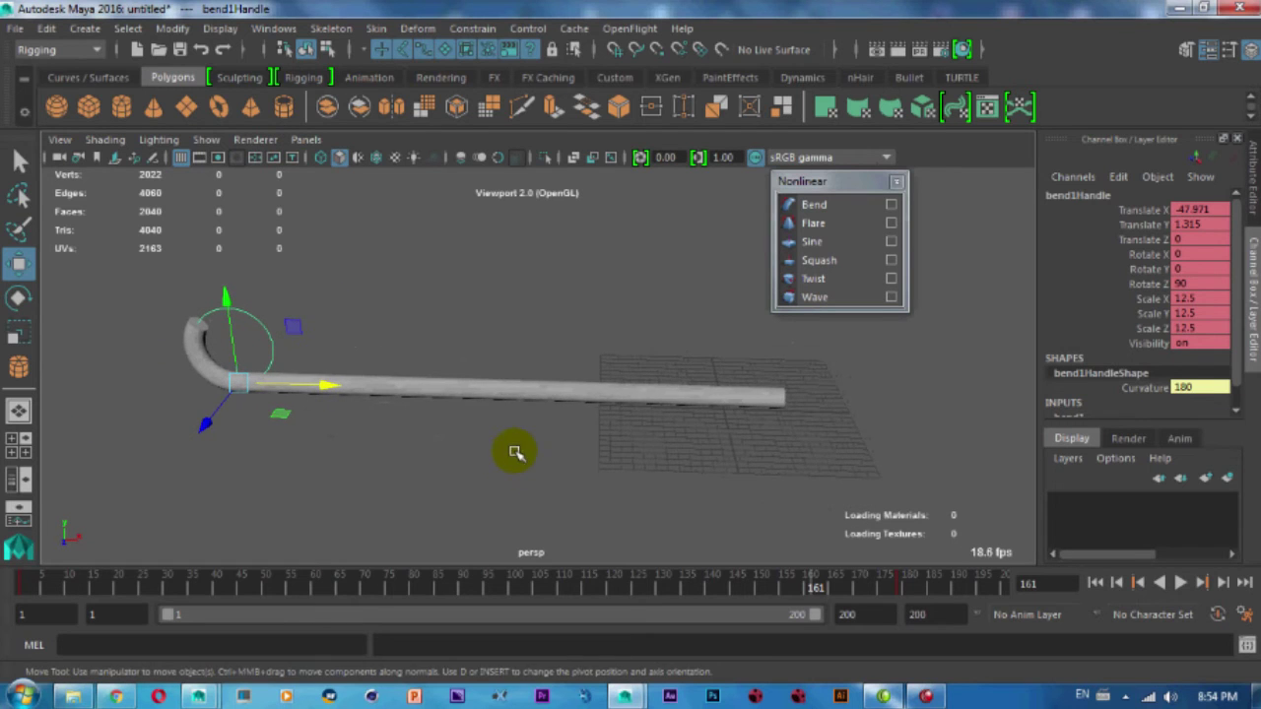
pyautogui.click(515, 434)
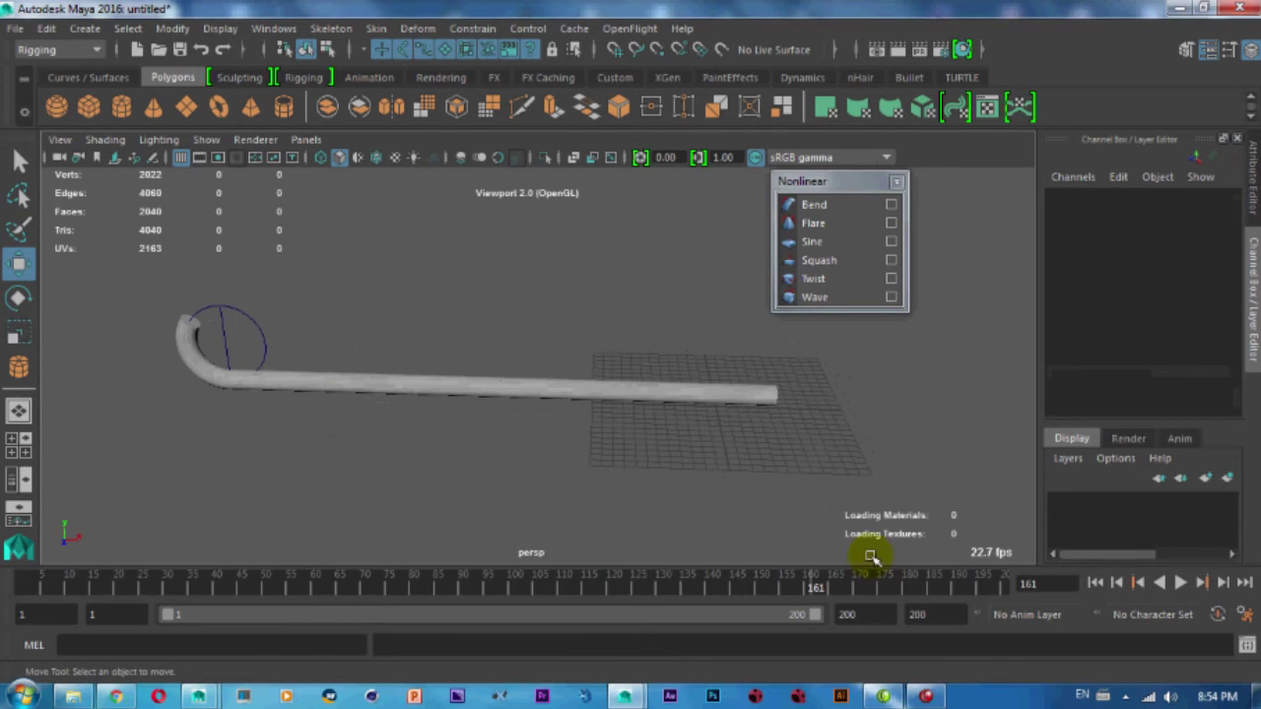
pyautogui.click(370, 362)
# Choose the Rigging menu set and display the Nonlinear Bend deformer without applying it.
pyautogui.click(44, 52)
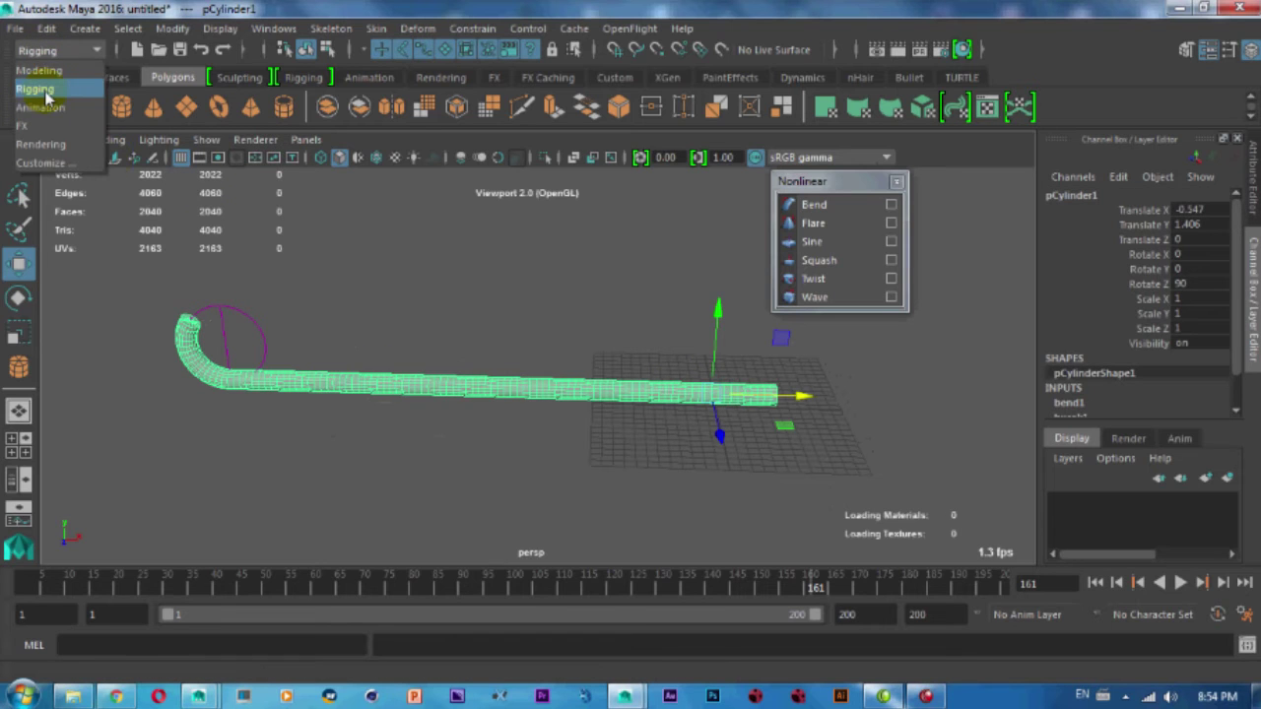
pyautogui.click(42, 96)
pyautogui.click(418, 27)
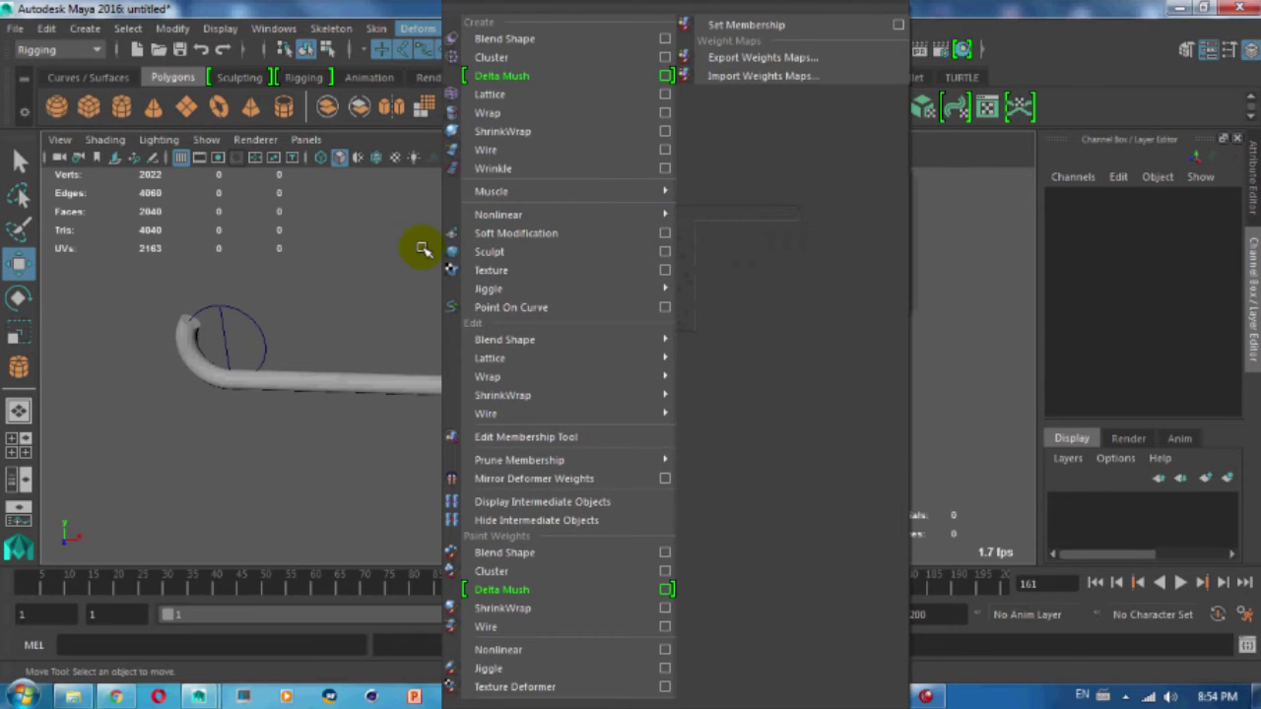
pyautogui.click(332, 247)
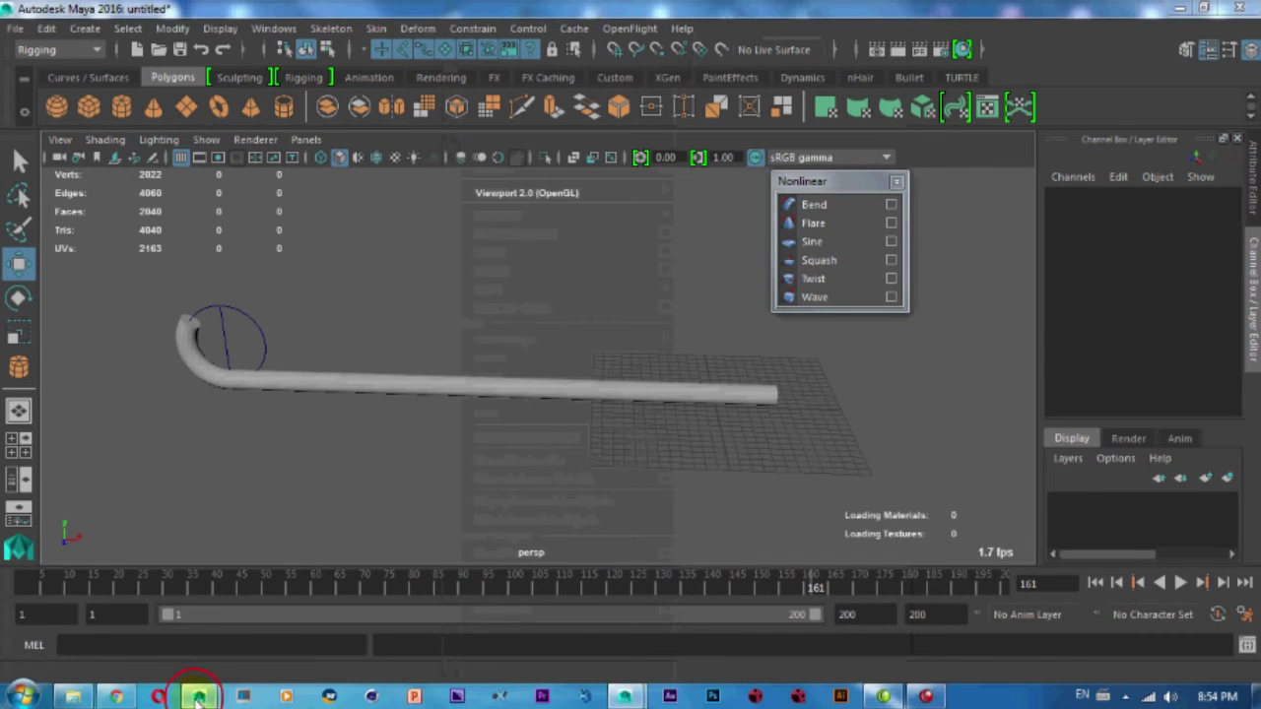
pyautogui.moveTo(624, 696)
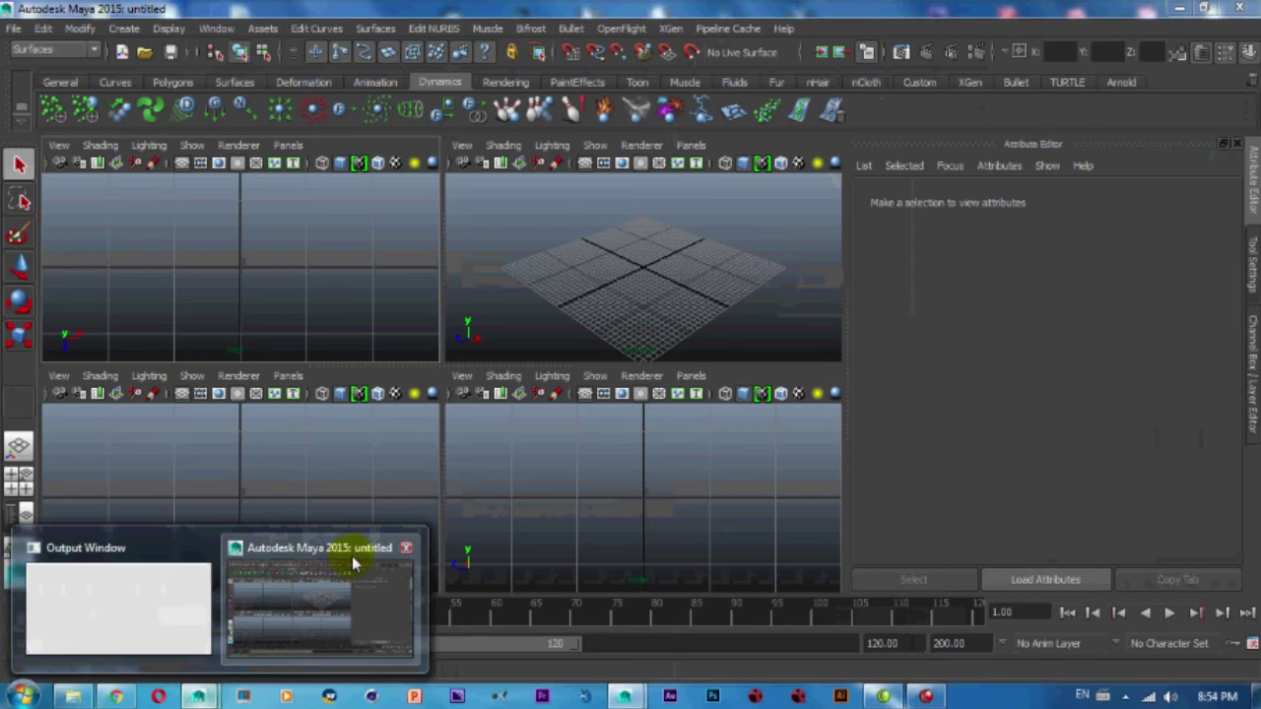
# Switch to Maya 2015 and maximize the perspective view.
pyautogui.click(313, 558)
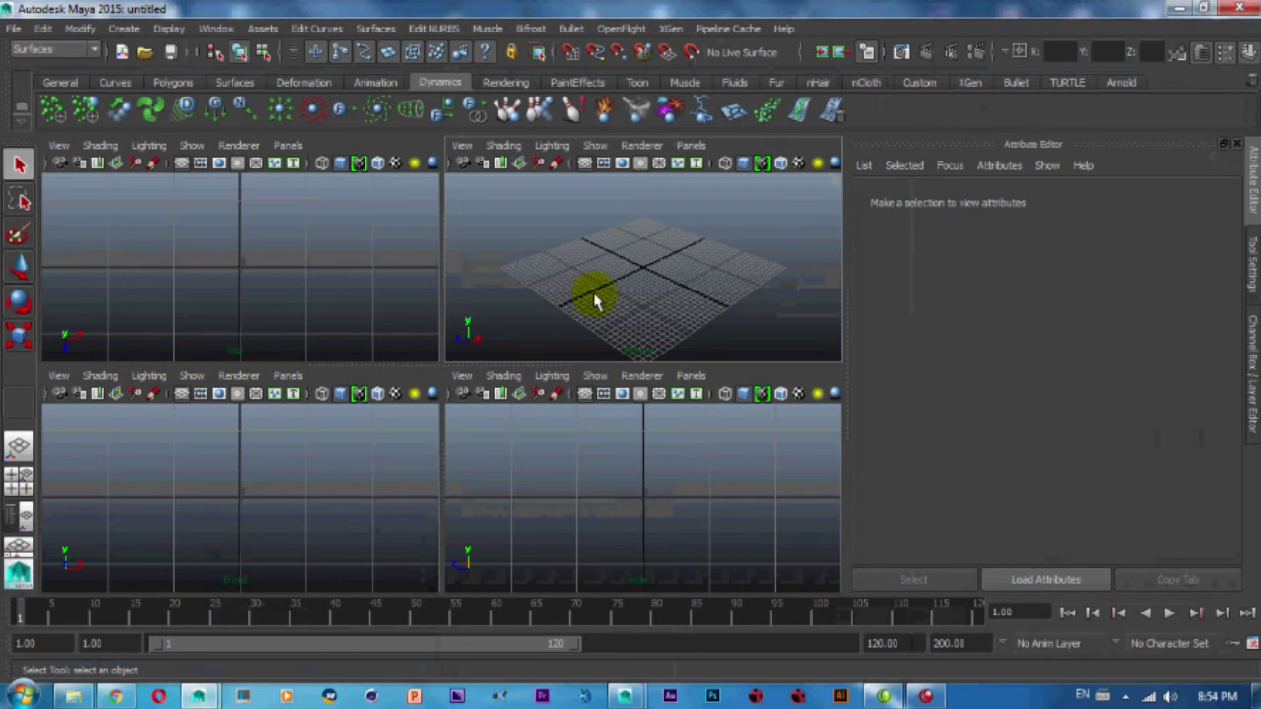
pyautogui.press('space')
pyautogui.moveTo(463, 332)
pyautogui.keyDown('alt'); pyautogui.mouseDown()
pyautogui.moveTo(478, 349)
pyautogui.moveTo(450, 357)
pyautogui.moveTo(456, 304)
pyautogui.mouseUp(); pyautogui.keyUp('alt')
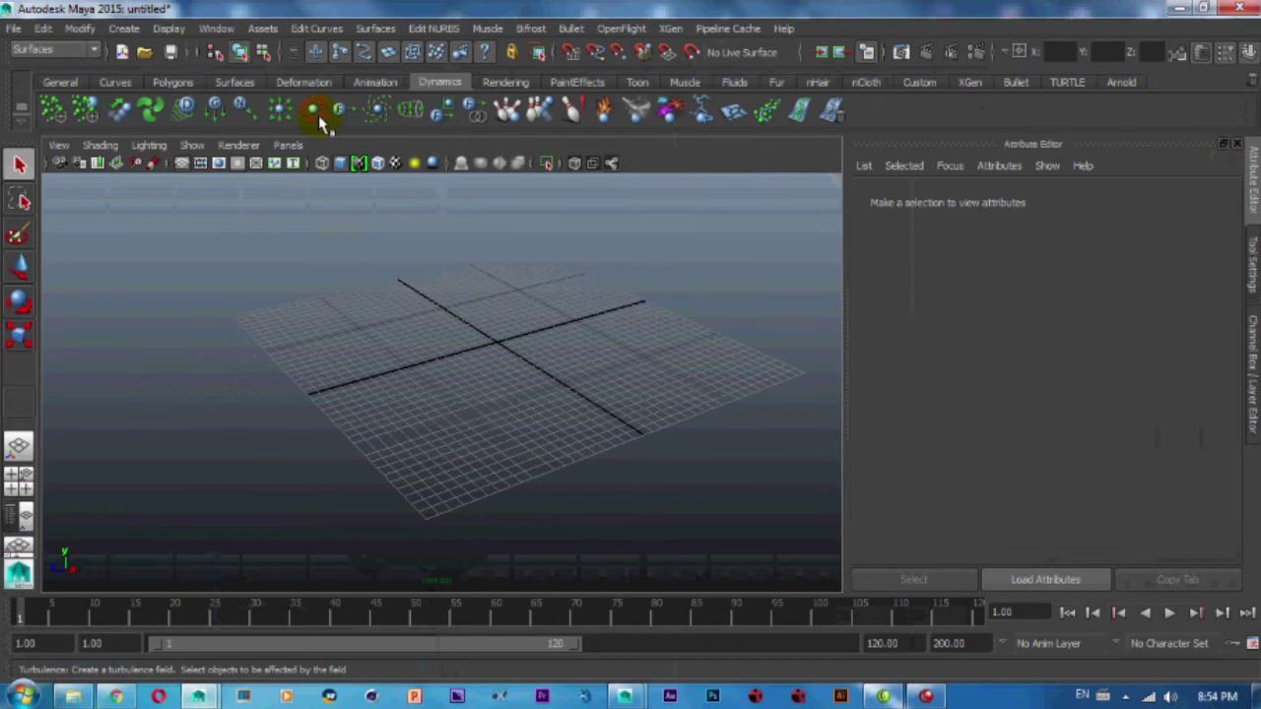
# Draw a polygon cylinder on the grid from the Polygons shelf.
pyautogui.click(170, 84)
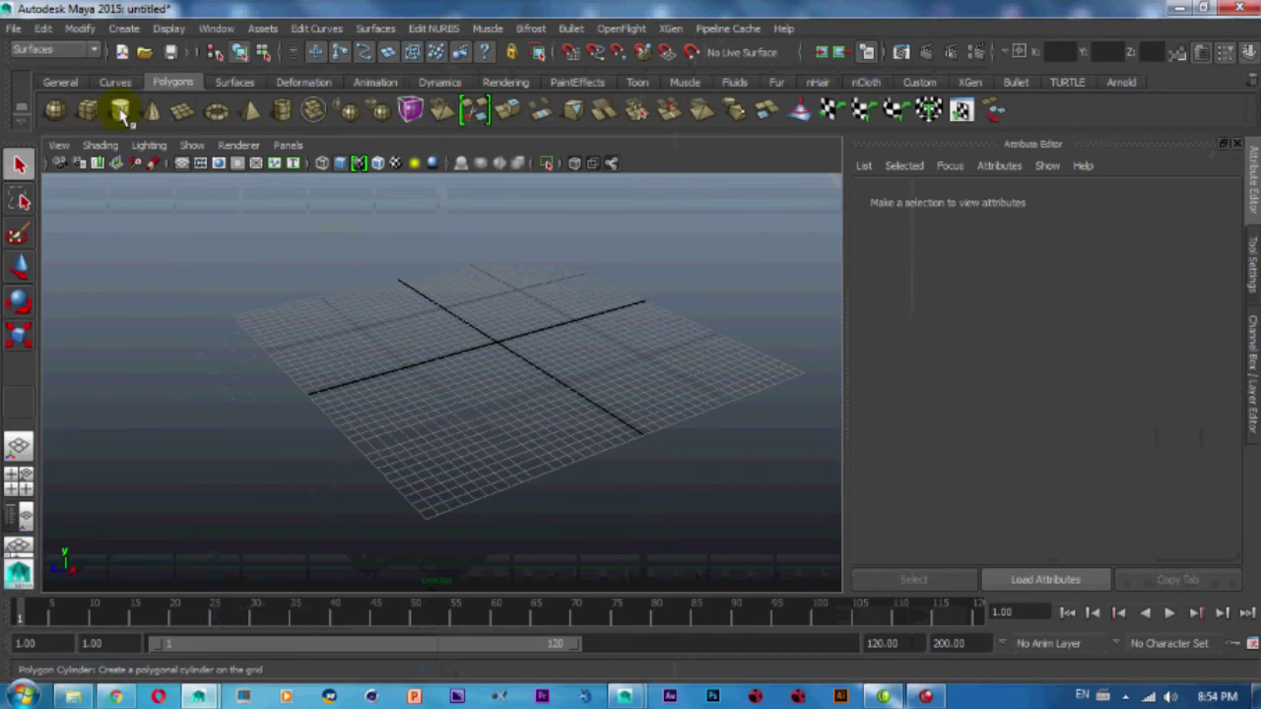
pyautogui.click(89, 110)
pyautogui.click(119, 111)
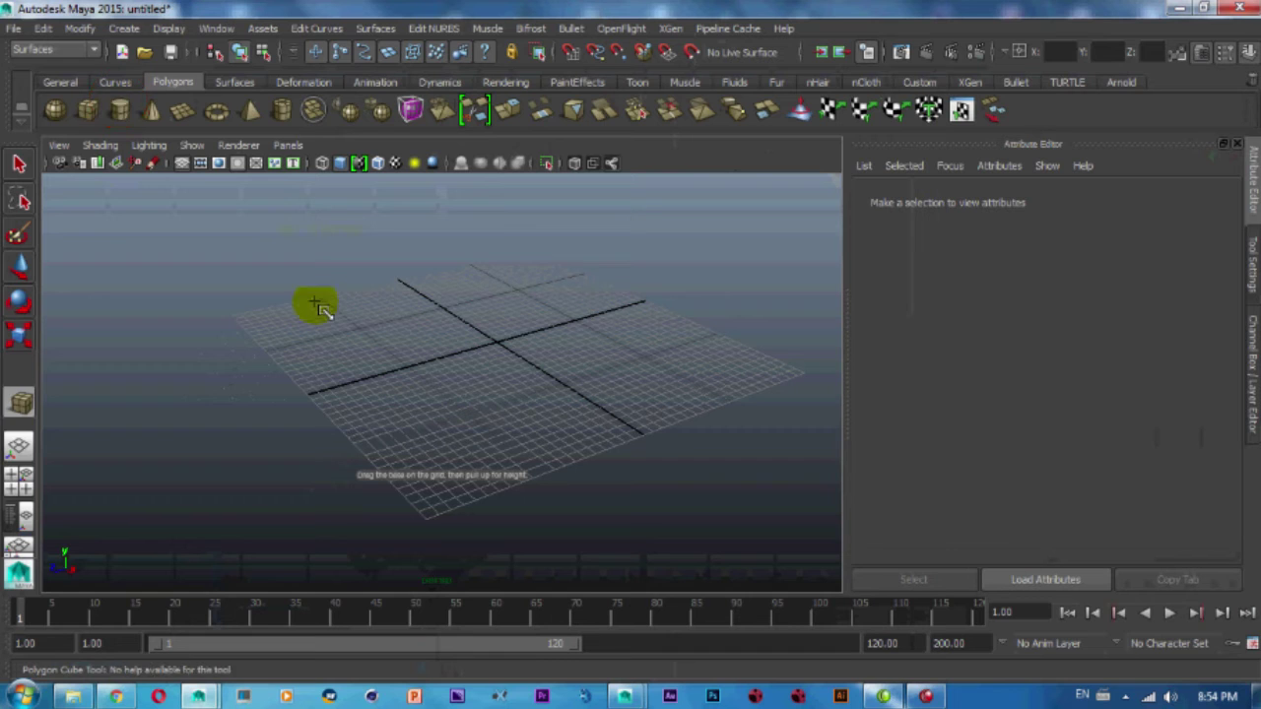
pyautogui.moveTo(490, 338)
pyautogui.mouseDown()
pyautogui.moveTo(436, 366)
pyautogui.moveTo(493, 373)
pyautogui.moveTo(493, 188)
pyautogui.mouseUp()
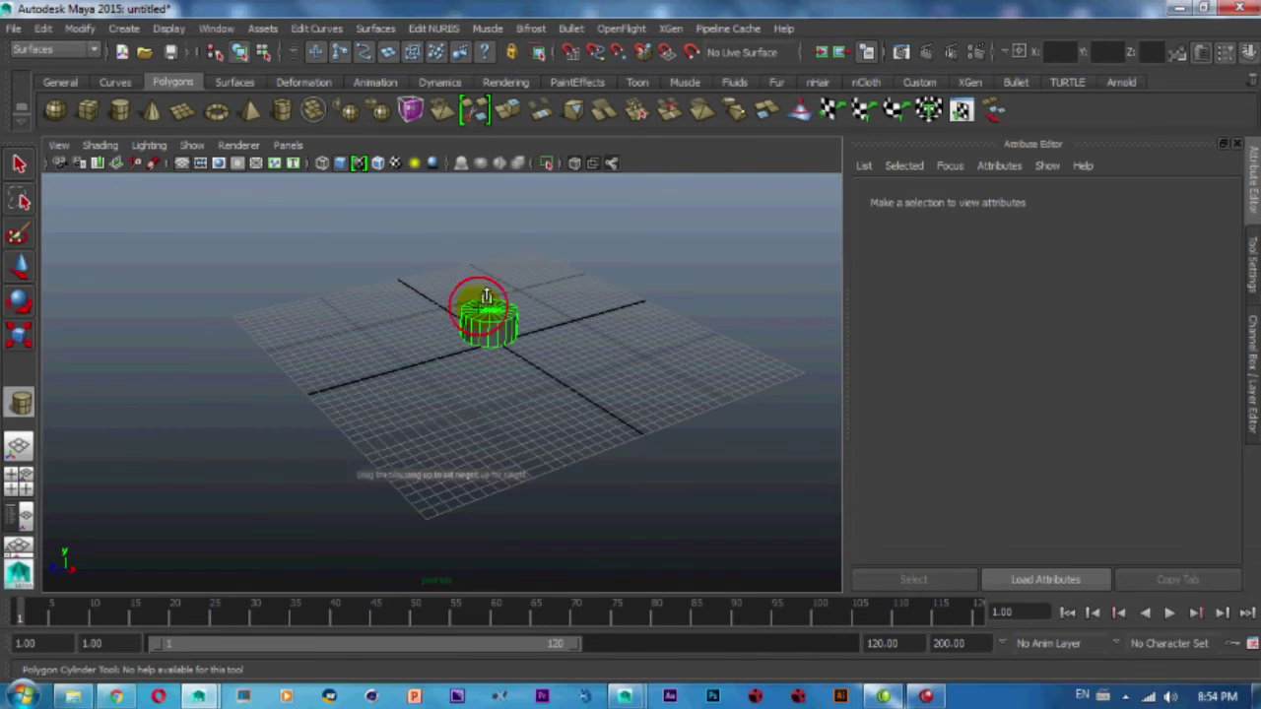
# Expand polyCylinder1 in the Channel Box and set Radius to 5.
pyautogui.click(1251, 330)
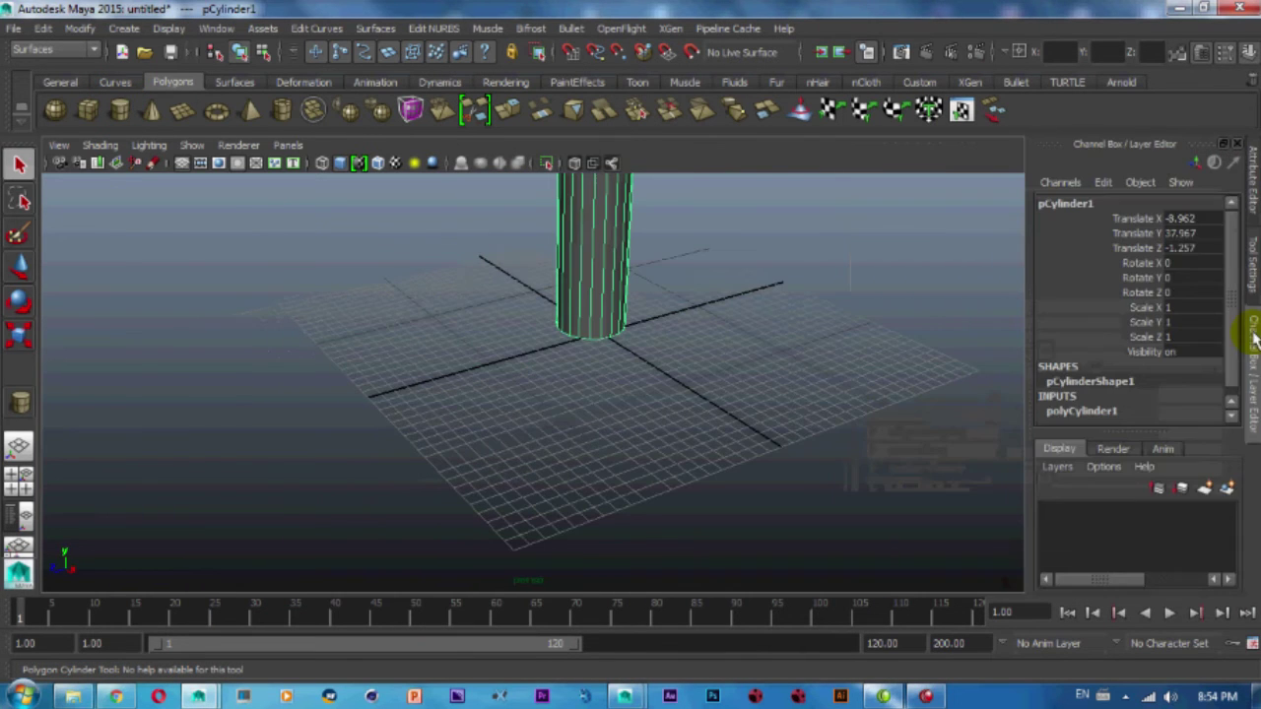
pyautogui.click(1103, 410)
pyautogui.scroll(-3, 1167, 419)
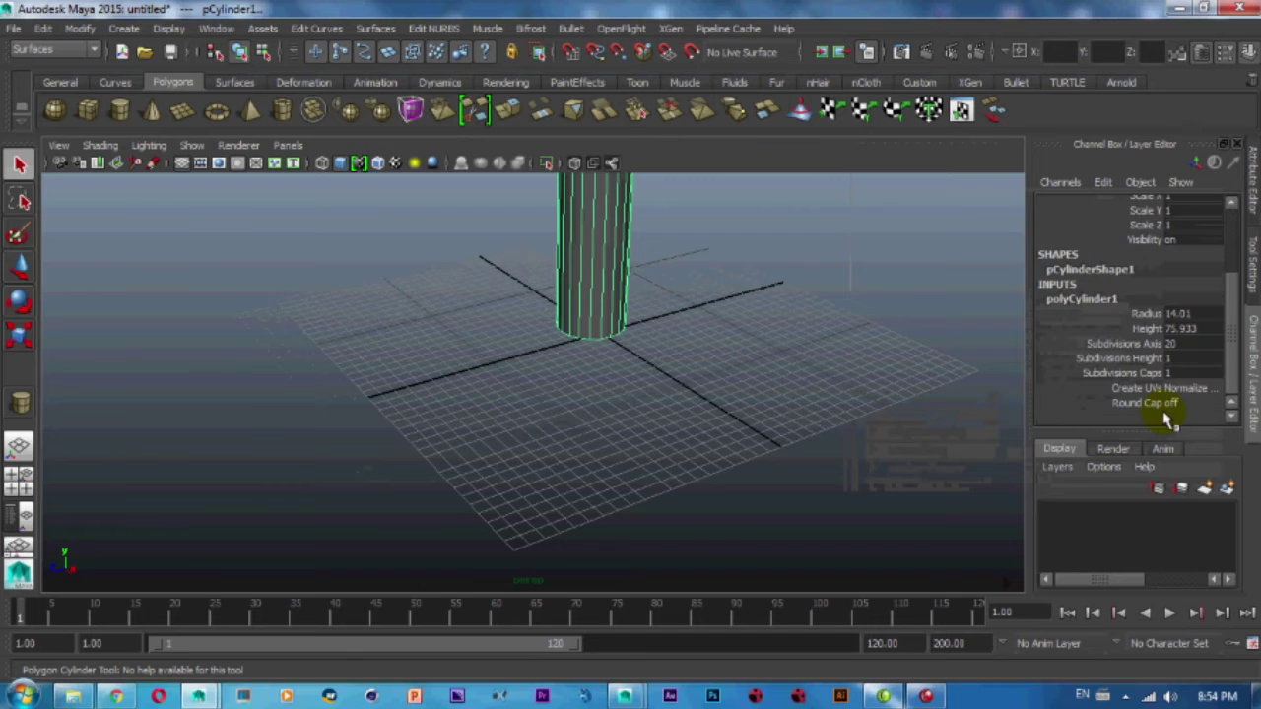
pyautogui.write('5')
pyautogui.press('Return')
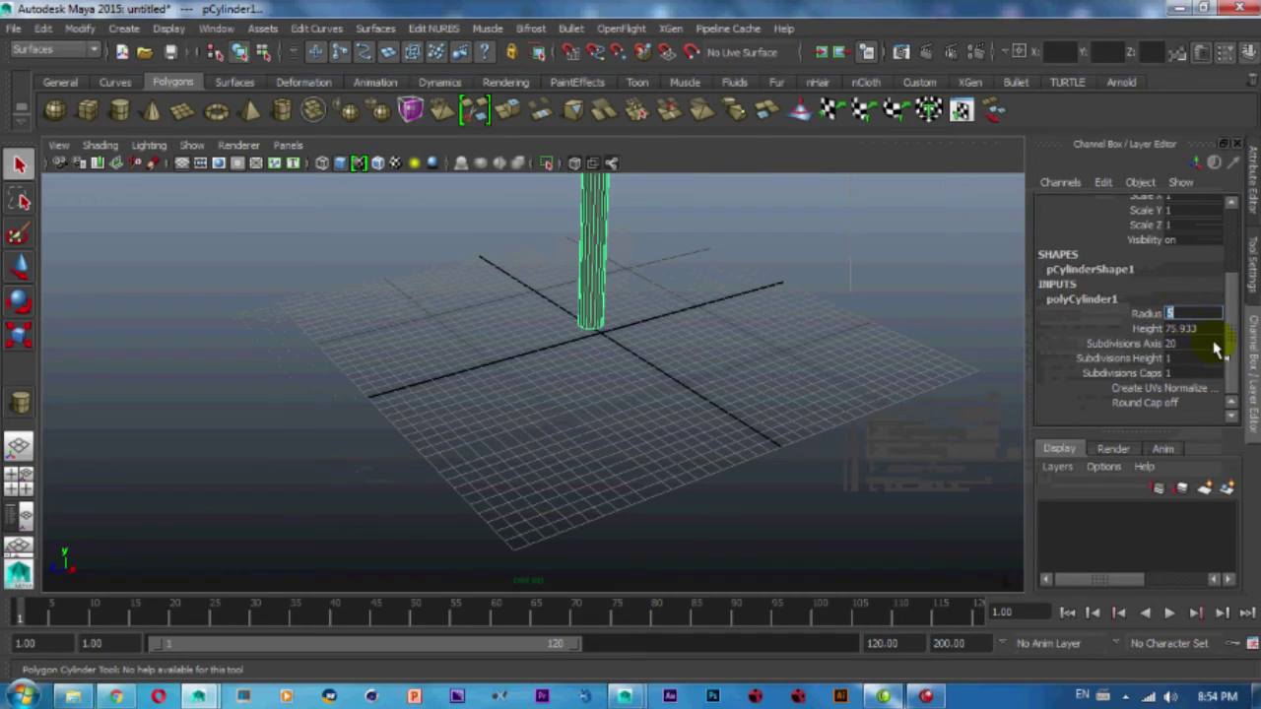
# Set the cylinder's Height to 100.
pyautogui.click(1187, 333)
pyautogui.press('Return')
pyautogui.scroll(-5, 774, 344)
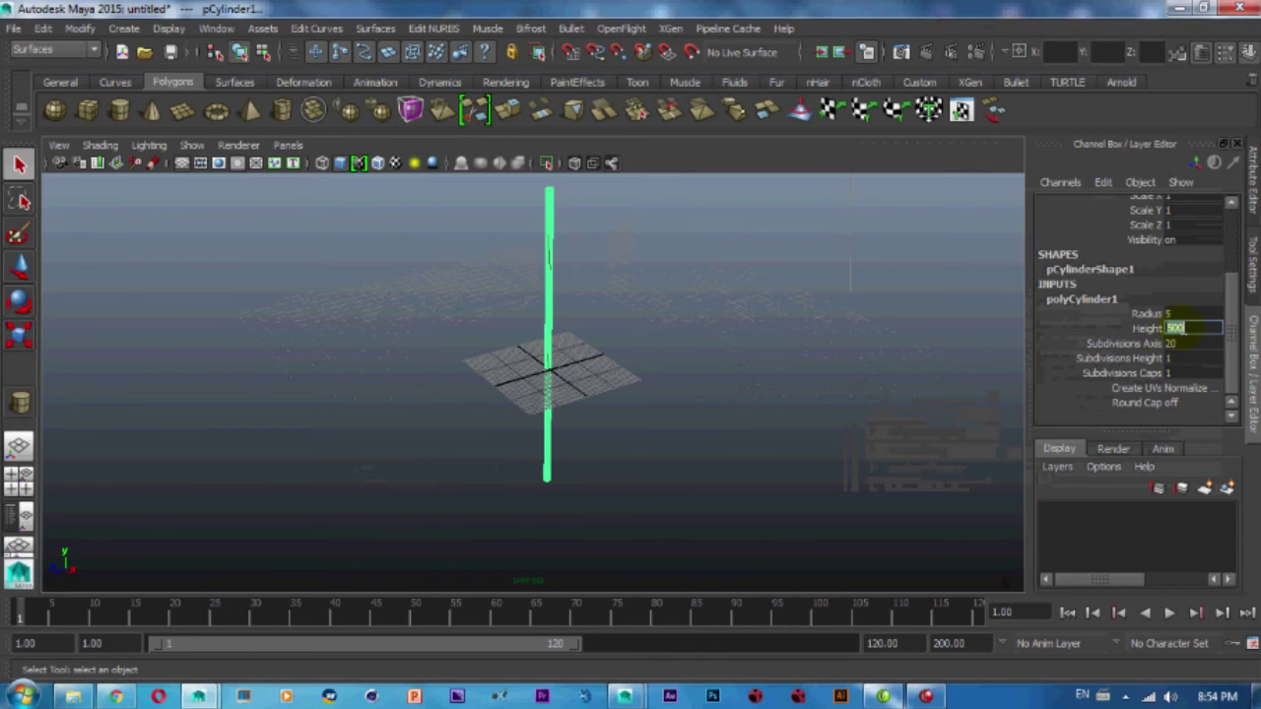
pyautogui.press('Return')
# Set Subdivisions Height to 100 and reselect the cylinder.
pyautogui.click(1177, 358)
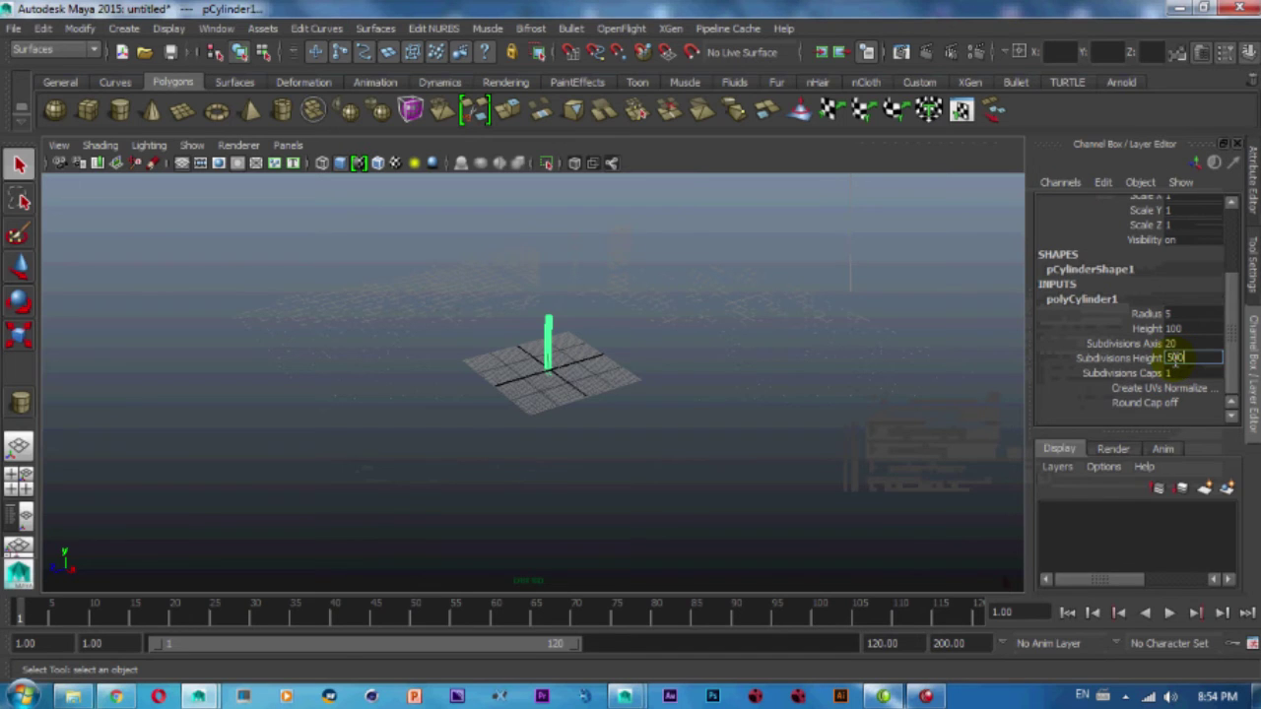
pyautogui.press('Return')
pyautogui.scroll(3, 548, 301)
pyautogui.scroll(4, 635, 288)
pyautogui.scroll(3, 551, 419)
pyautogui.scroll(4, 553, 404)
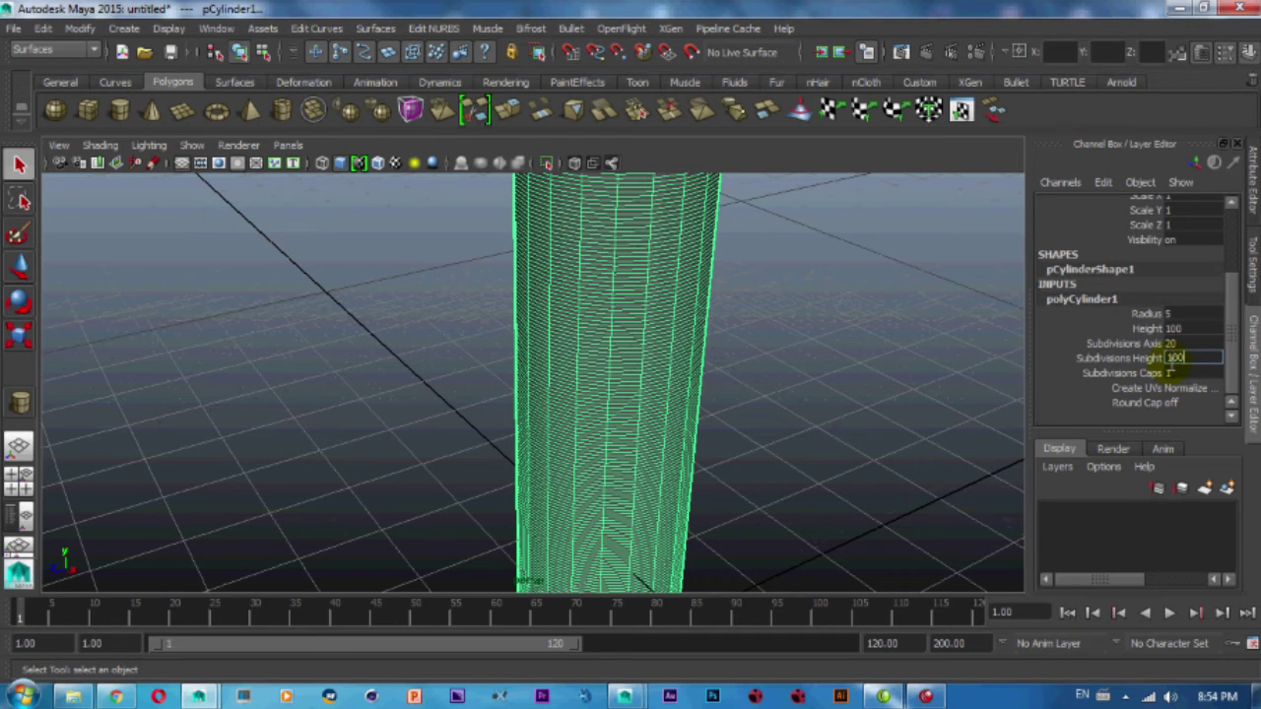
pyautogui.press('Return')
pyautogui.scroll(-3, 816, 375)
pyautogui.scroll(-3, 766, 385)
pyautogui.scroll(-3, 633, 422)
pyautogui.scroll(-2, 588, 425)
pyautogui.scroll(3, 588, 426)
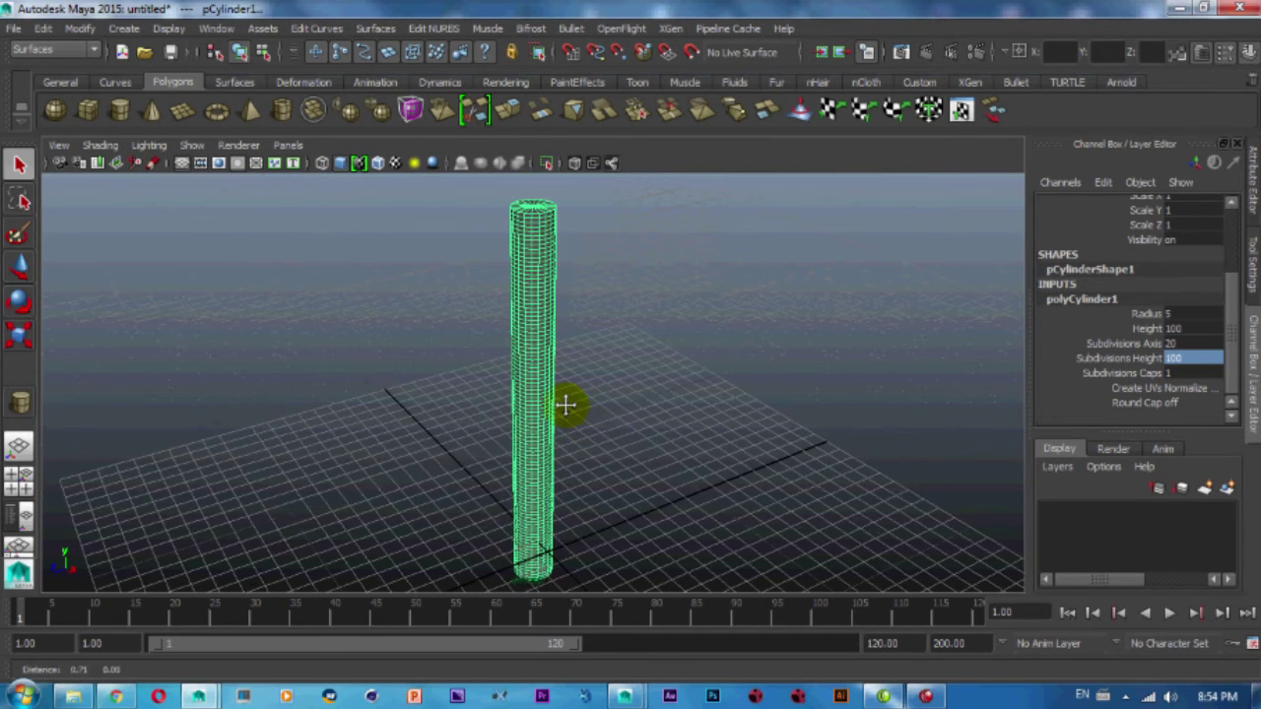
pyautogui.click(535, 332)
# Switch to the Animation menu set and apply a Nonlinear Bend deformer to the cylinder.
pyautogui.click(79, 49)
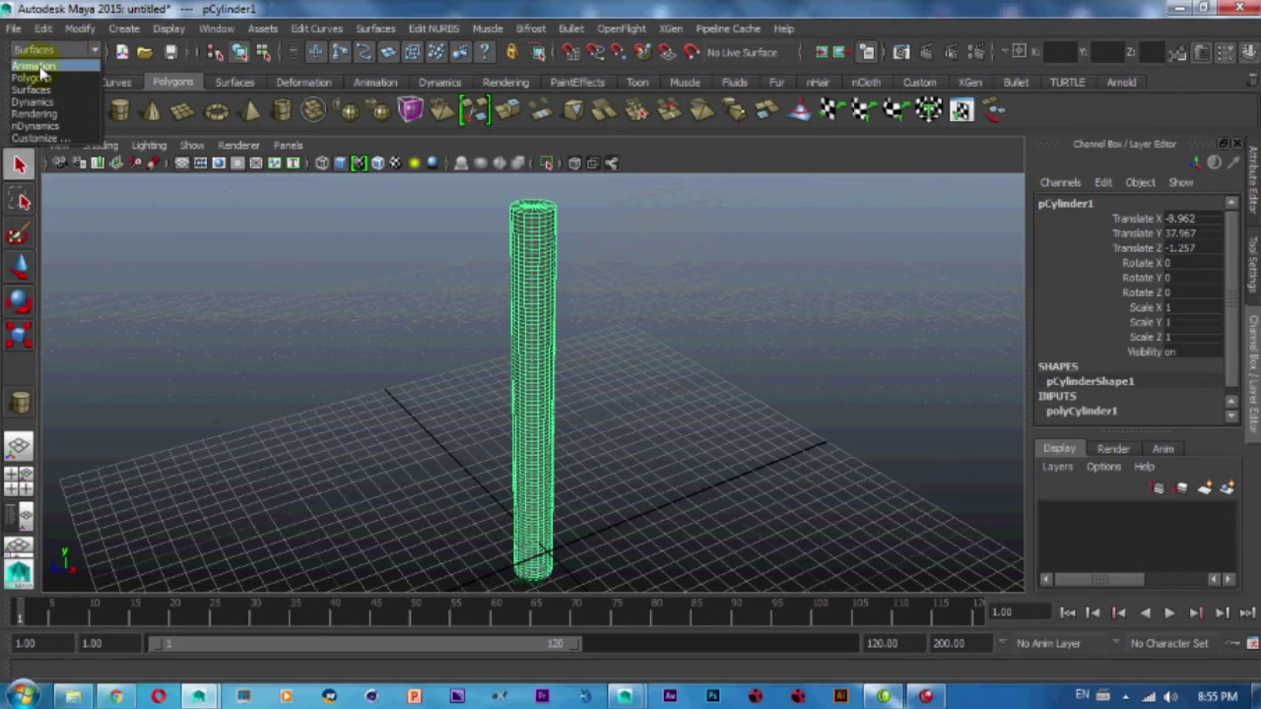
pyautogui.click(34, 65)
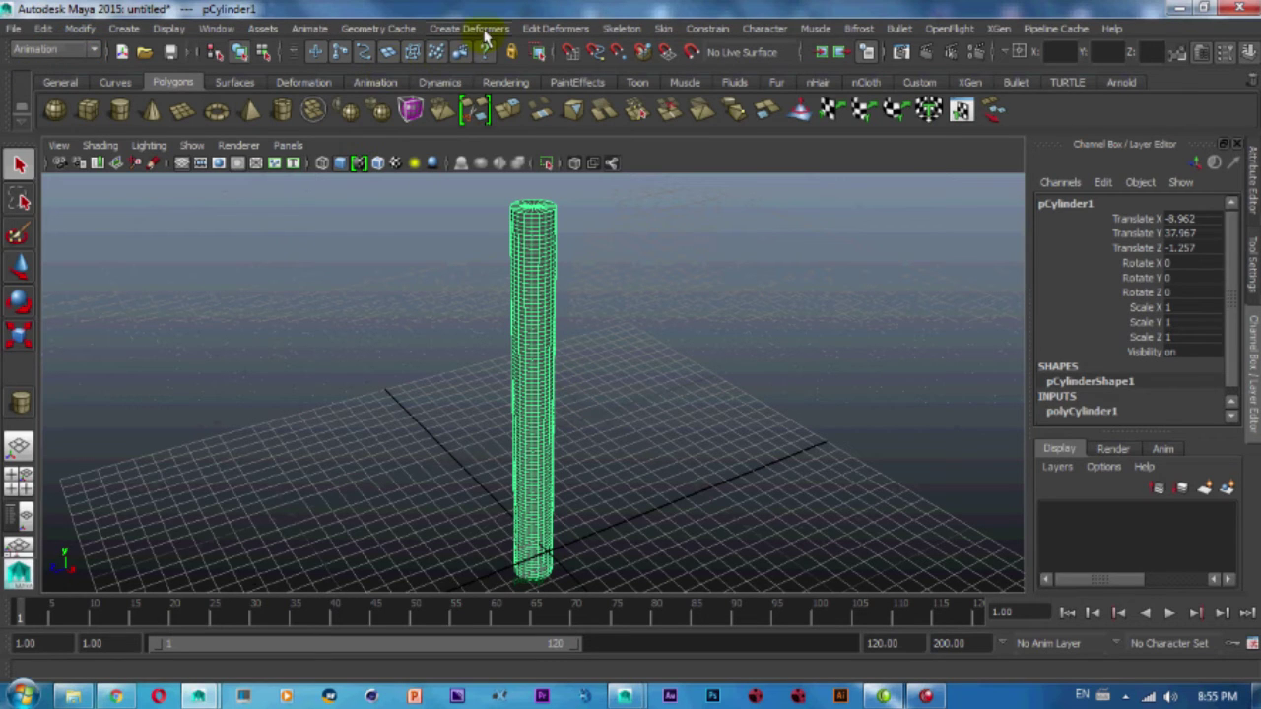
pyautogui.click(54, 49)
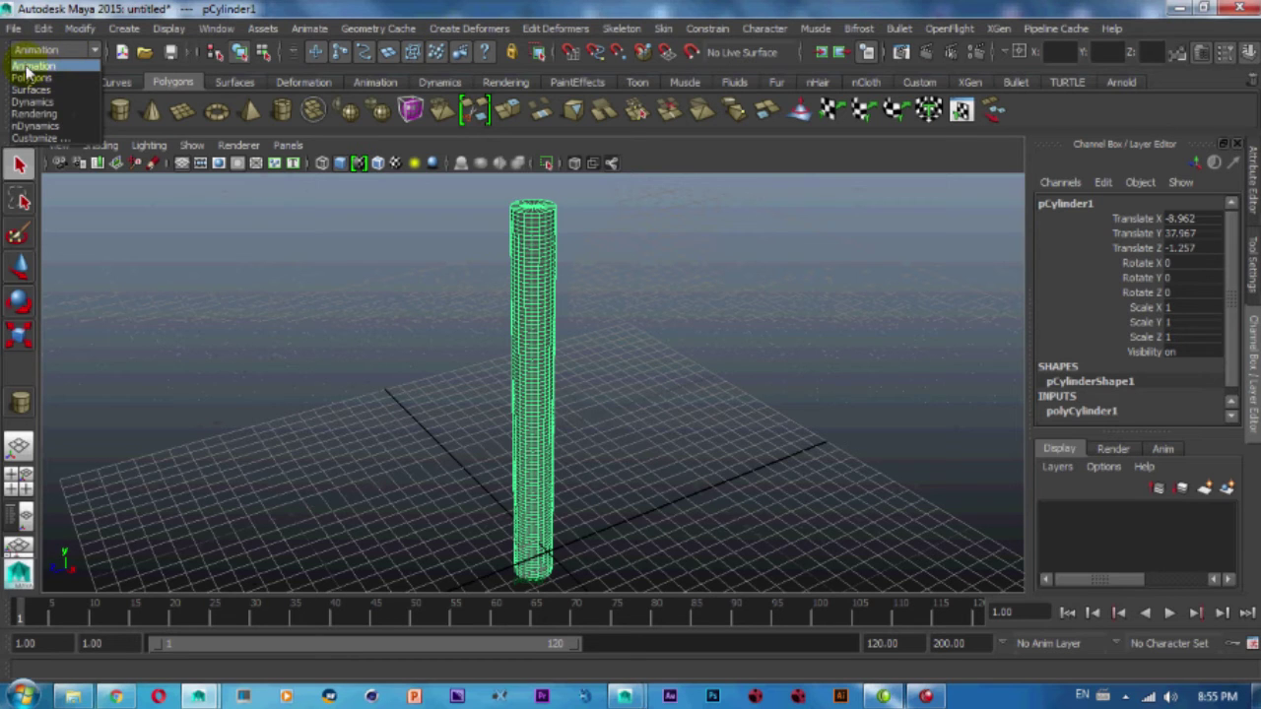
pyautogui.click(33, 66)
pyautogui.click(482, 29)
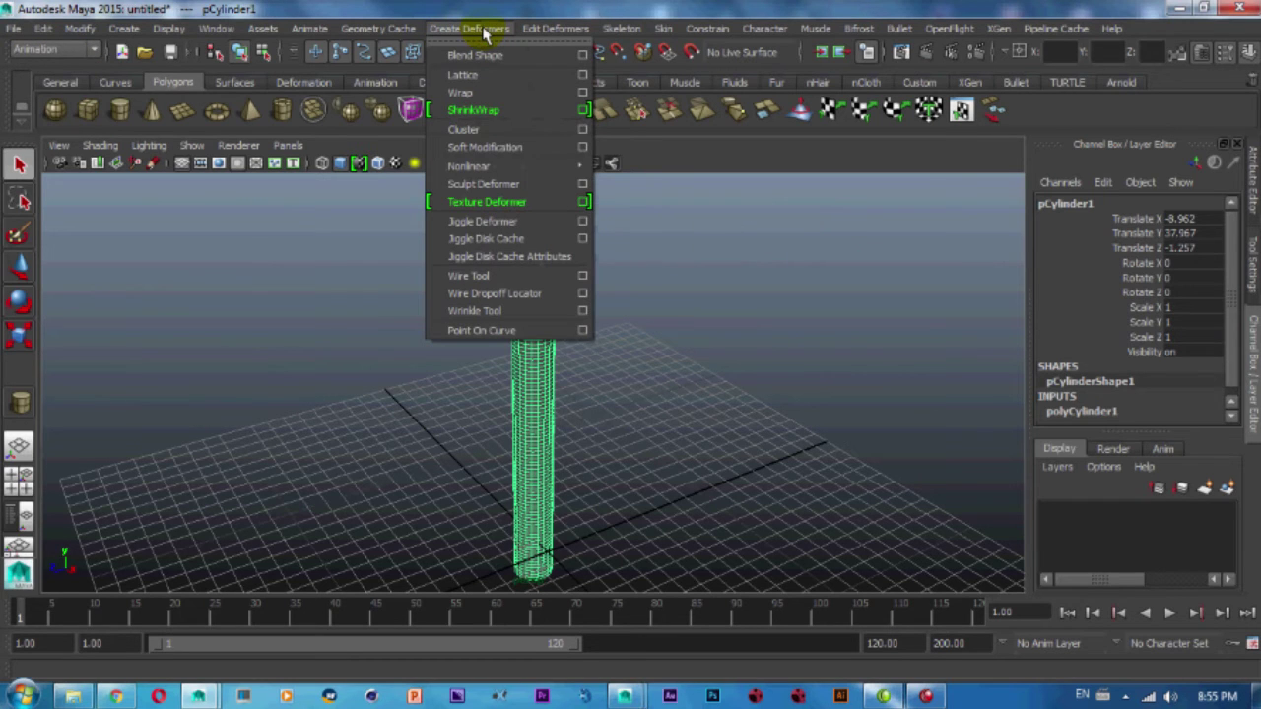
pyautogui.moveTo(468, 167)
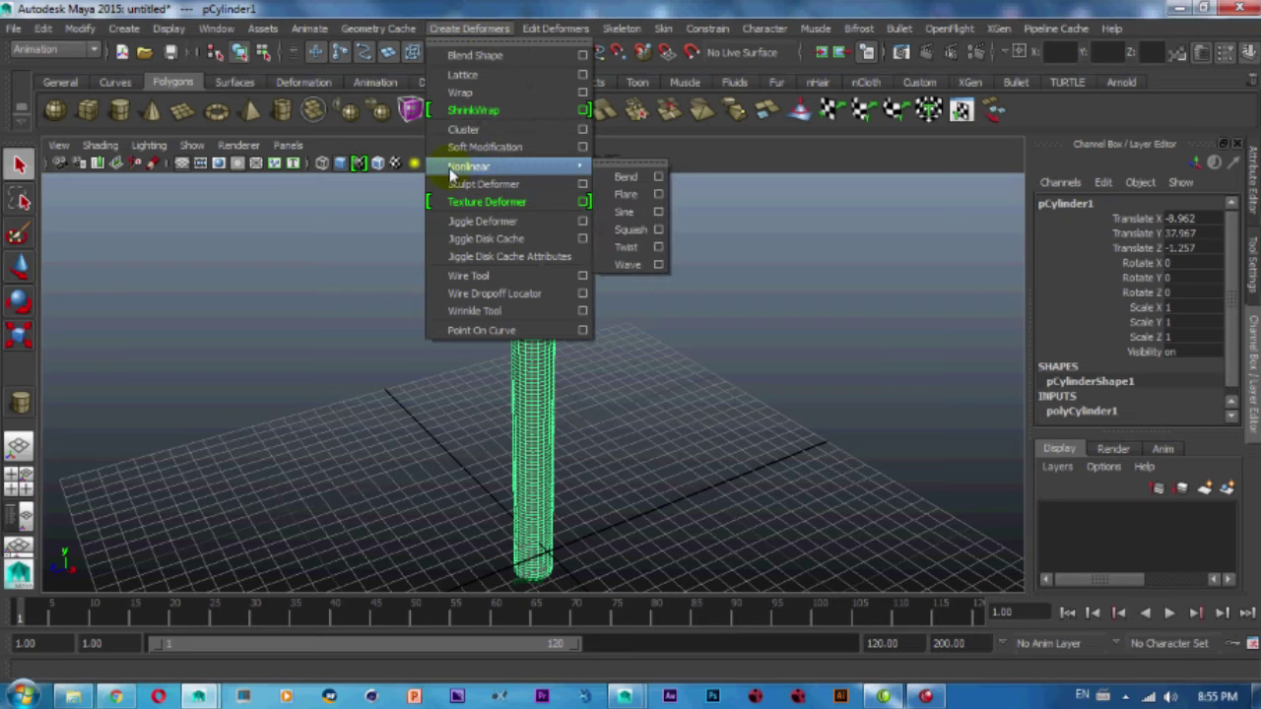
pyautogui.click(631, 177)
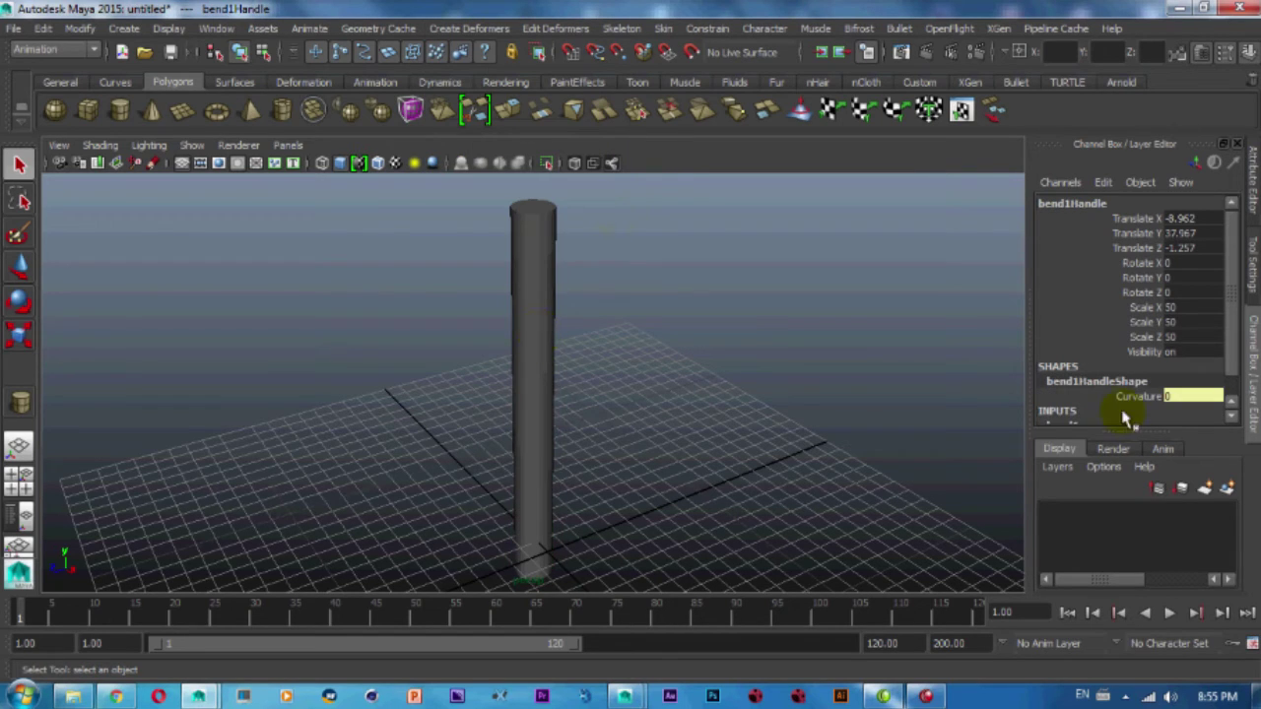
# Show bend1's settings and switch to a front wireframe view with the grid hidden.
pyautogui.scroll(-1, 1221, 355)
pyautogui.click(1073, 397)
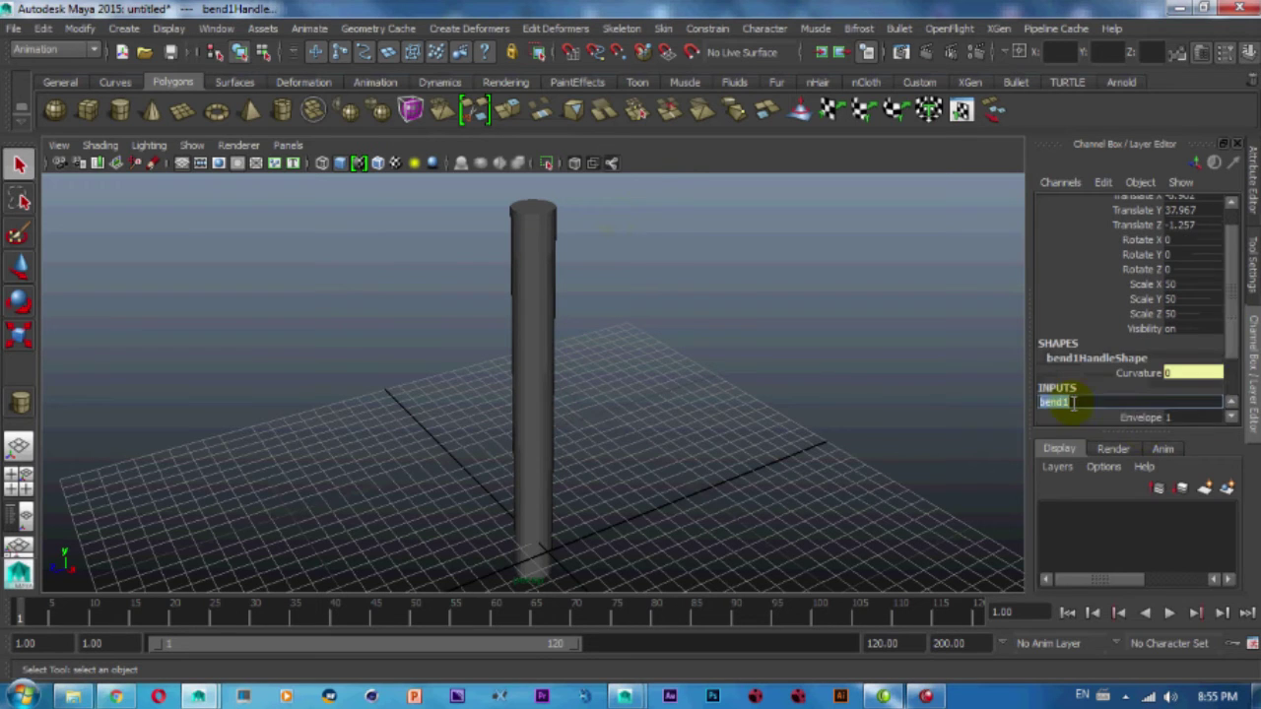
pyautogui.scroll(-2, 1076, 411)
pyautogui.press('Return')
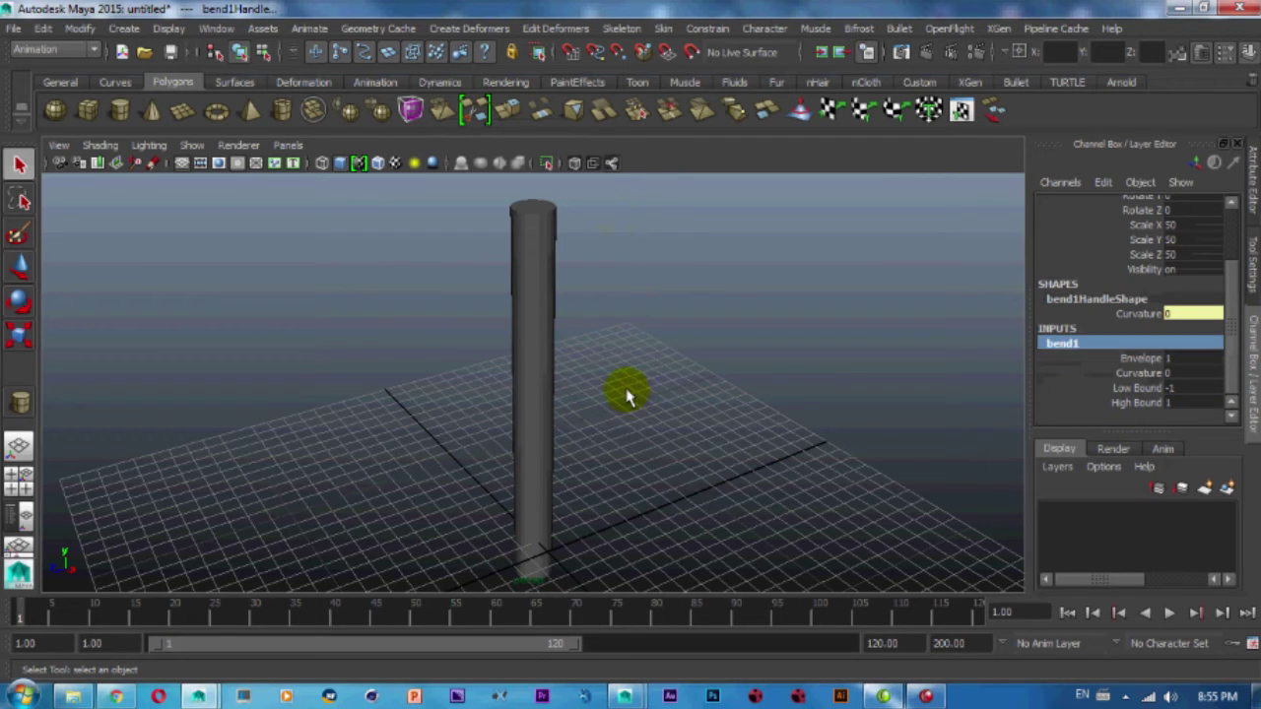
pyautogui.press('space')
pyautogui.press('space')
pyautogui.moveTo(676, 464)
pyautogui.keyDown('alt'); pyautogui.mouseDown(button='right')
pyautogui.moveTo(522, 418)
pyautogui.moveTo(492, 478)
pyautogui.mouseUp(button='right'); pyautogui.keyUp('alt')
pyautogui.press('4')
pyautogui.scroll(3, 515, 402)
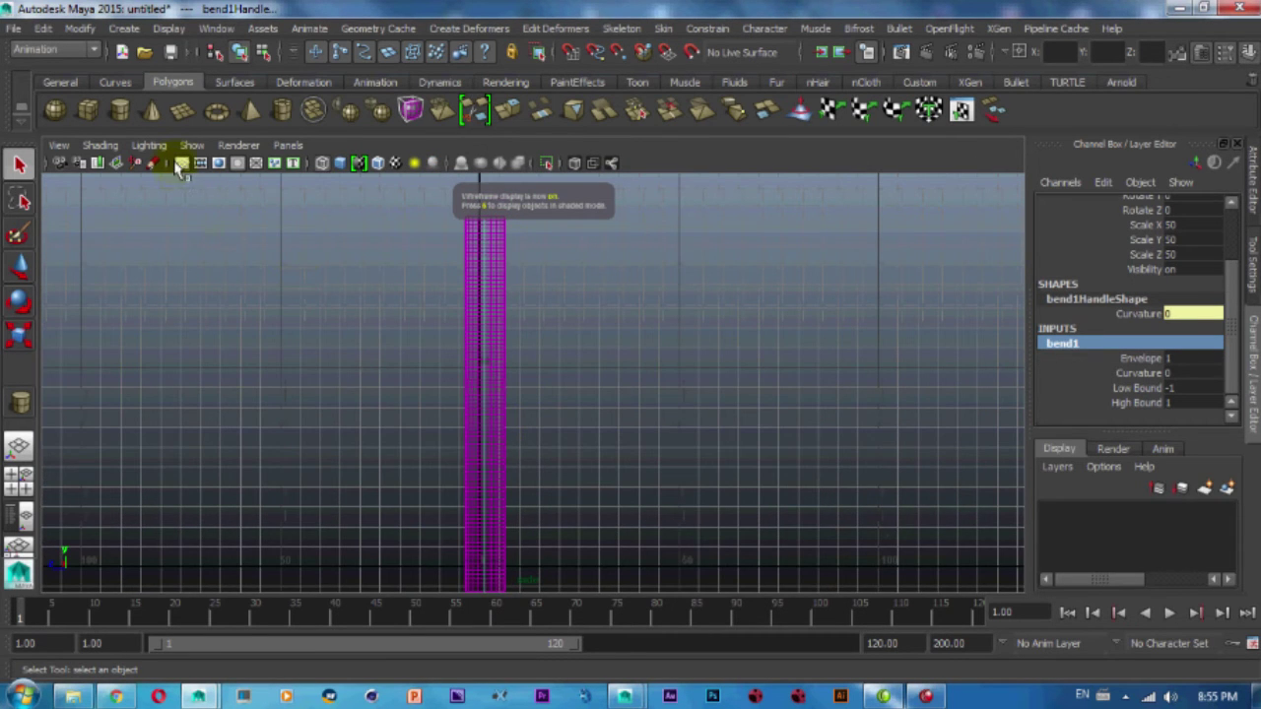
pyautogui.click(181, 163)
# Set bend1 Low Bound -1.8 and High Bound 1.3, keeping Curvature at 0.
pyautogui.scroll(-2, 543, 349)
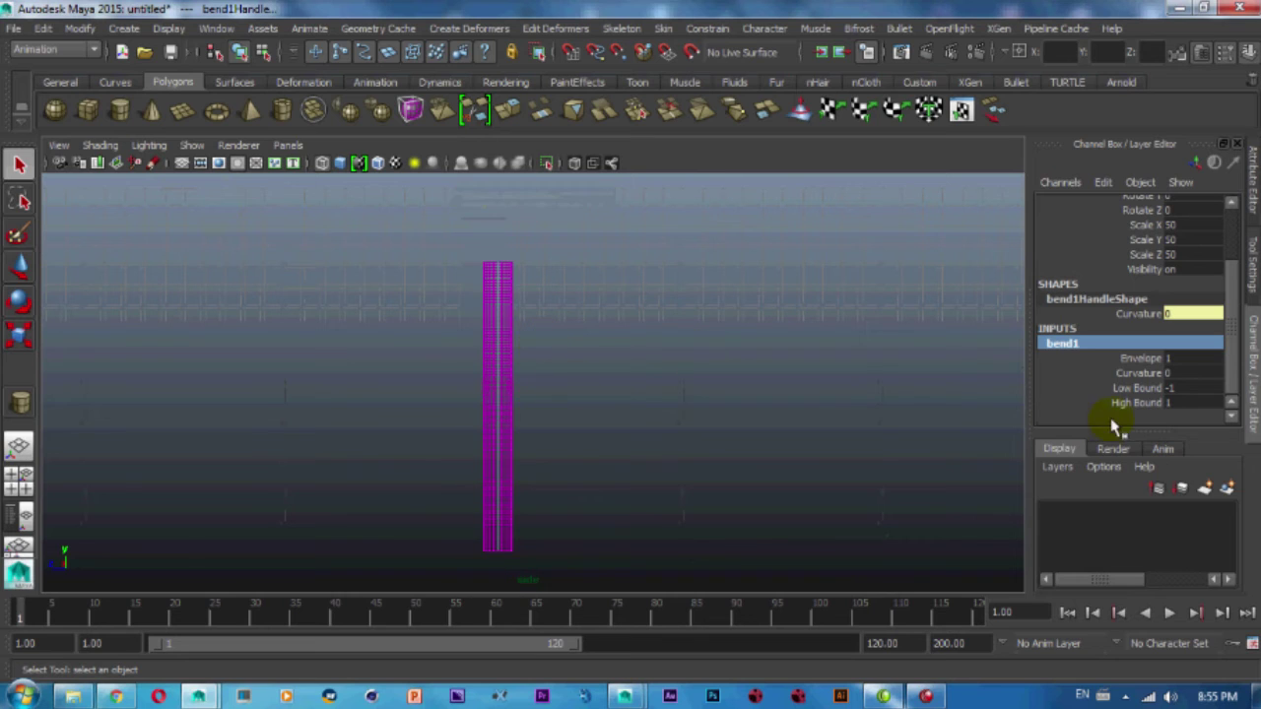
pyautogui.click(1137, 389)
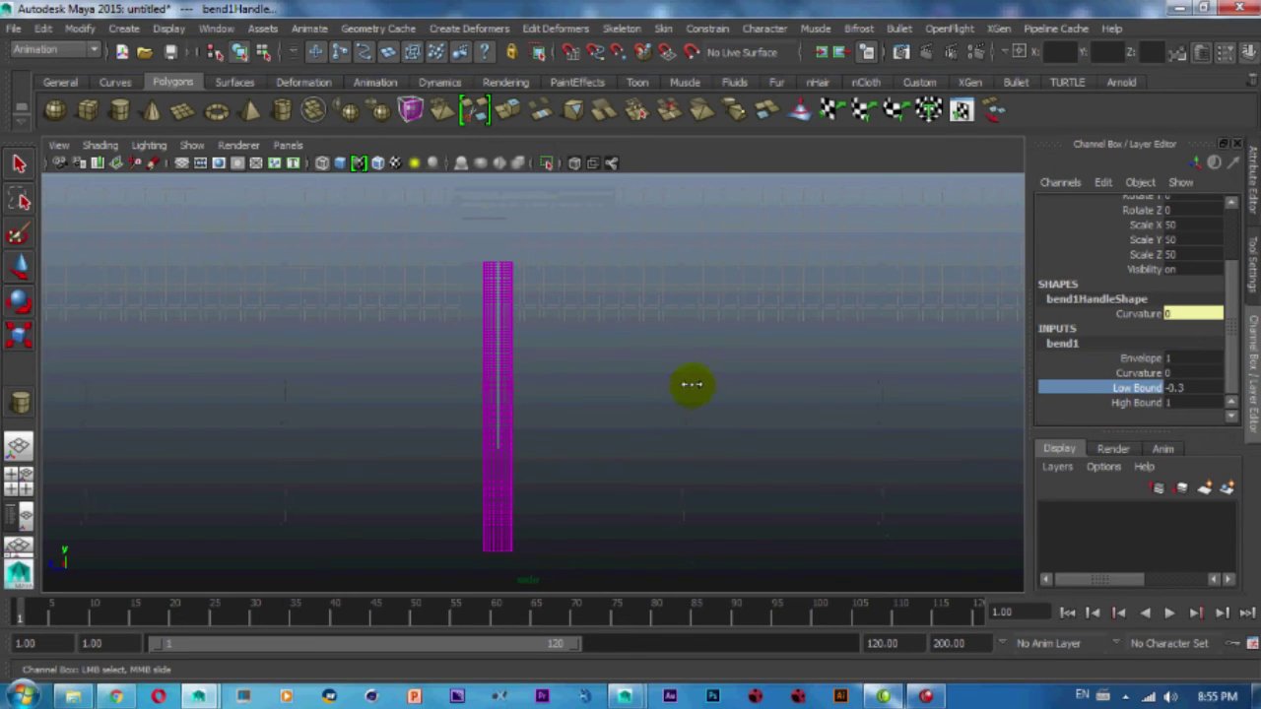
pyautogui.click(1141, 403)
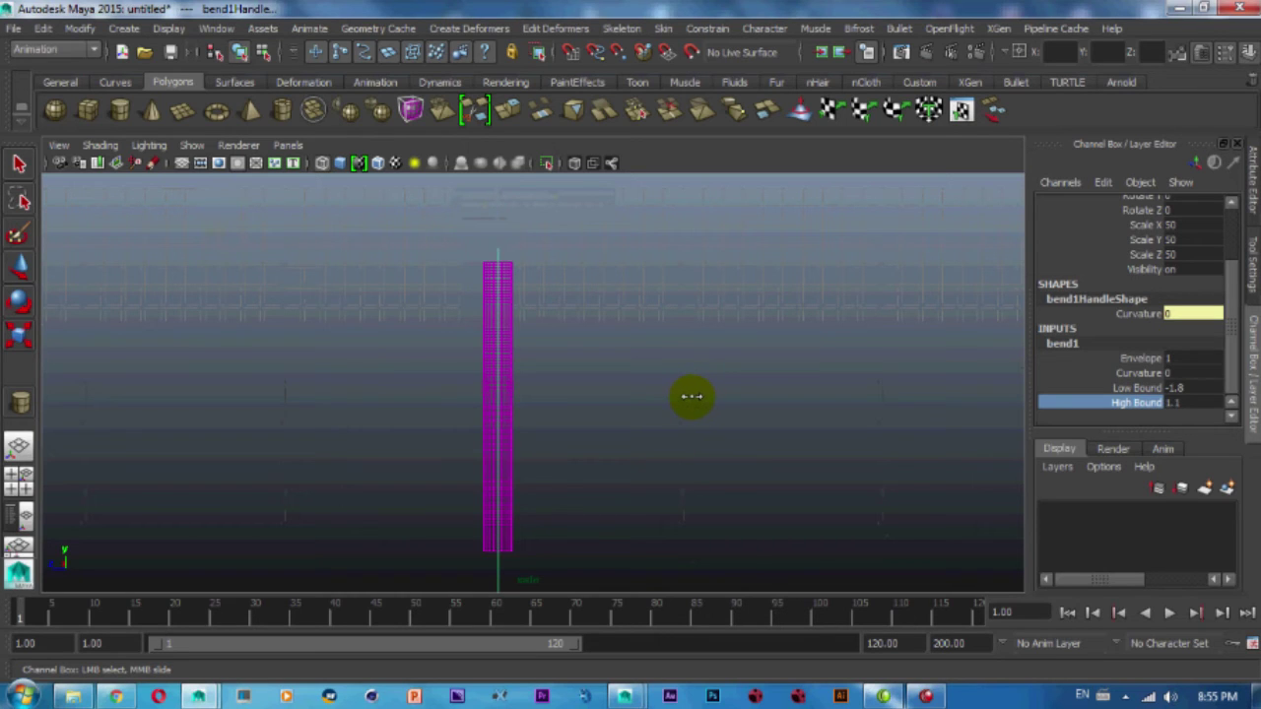
pyautogui.click(1139, 374)
pyautogui.moveTo(591, 378)
pyautogui.mouseDown(button='middle')
pyautogui.moveTo(797, 357)
pyautogui.moveTo(515, 358)
pyautogui.moveTo(732, 352)
pyautogui.moveTo(656, 343)
pyautogui.mouseUp(button='middle')
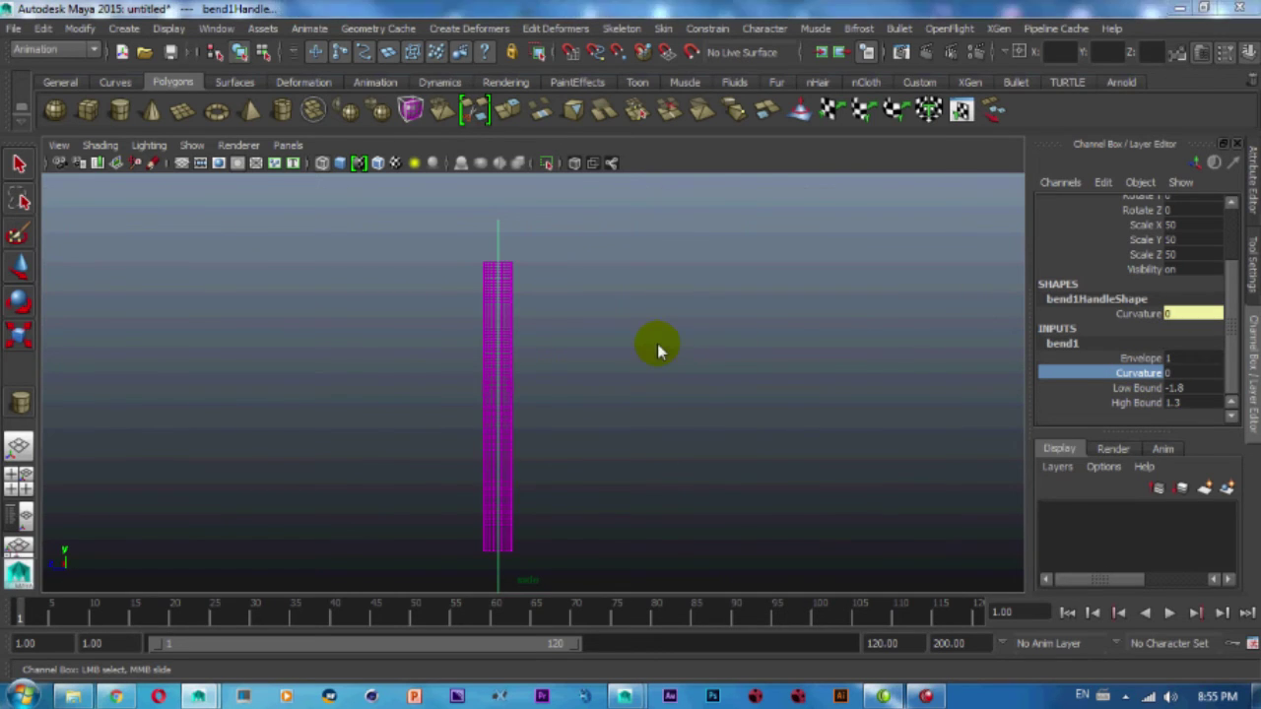
pyautogui.press('space')
pyautogui.press('space')
# Raise bend1 Curvature to 95.111 to arc the cylinder.
pyautogui.keyDown('alt'); pyautogui.moveTo(564, 332); pyautogui.dragTo(920, 391); pyautogui.keyUp('alt')
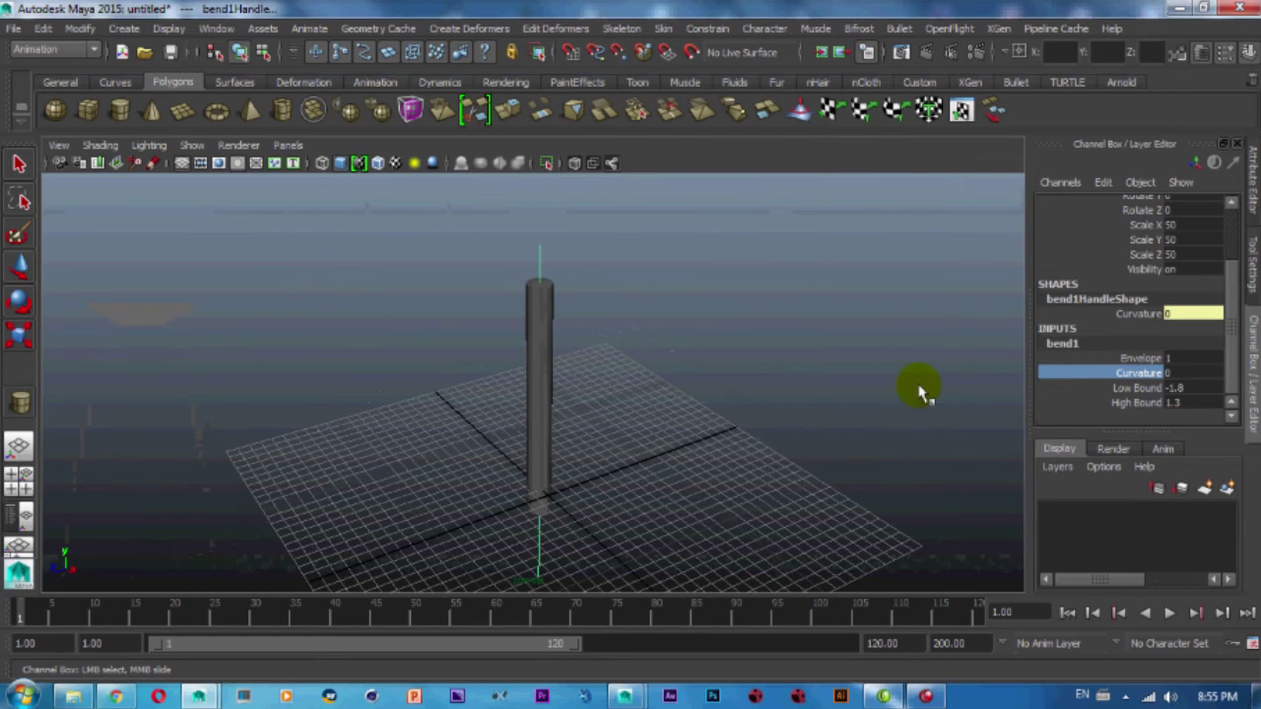
pyautogui.moveTo(842, 365); pyautogui.dragTo(698, 351, button='middle')
pyautogui.keyDown('alt'); pyautogui.moveTo(535, 386); pyautogui.dragTo(679, 384); pyautogui.keyUp('alt')
# Set Low Bound -0.8 and High Bound 0, then extend the timeline to 200 frames.
pyautogui.click(1133, 389)
pyautogui.moveTo(749, 397)
pyautogui.mouseDown(button='middle')
pyautogui.moveTo(709, 397)
pyautogui.moveTo(777, 394)
pyautogui.moveTo(735, 366)
pyautogui.moveTo(757, 368)
pyautogui.mouseUp(button='middle')
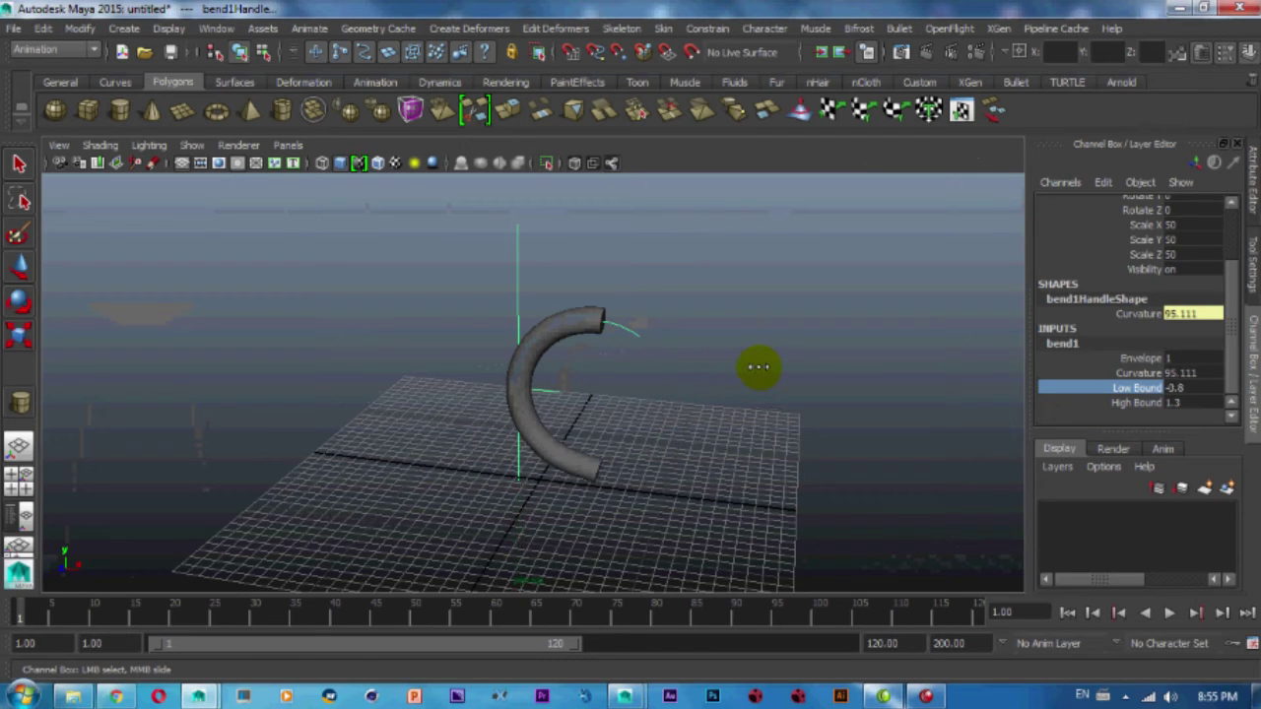
pyautogui.click(1133, 403)
pyautogui.moveTo(560, 409)
pyautogui.mouseDown(button='middle')
pyautogui.moveTo(599, 405)
pyautogui.moveTo(545, 386)
pyautogui.mouseUp(button='middle')
pyautogui.moveTo(529, 381)
pyautogui.keyDown('alt'); pyautogui.mouseDown(button='right')
pyautogui.moveTo(481, 422)
pyautogui.moveTo(495, 403)
pyautogui.moveTo(515, 422)
pyautogui.moveTo(611, 371)
pyautogui.moveTo(571, 368)
pyautogui.moveTo(562, 411)
pyautogui.mouseUp(button='right'); pyautogui.keyUp('alt')
pyautogui.keyDown('alt'); pyautogui.moveTo(567, 410); pyautogui.dragTo(558, 397); pyautogui.keyUp('alt')
pyautogui.moveTo(579, 643); pyautogui.dragTo(855, 644)
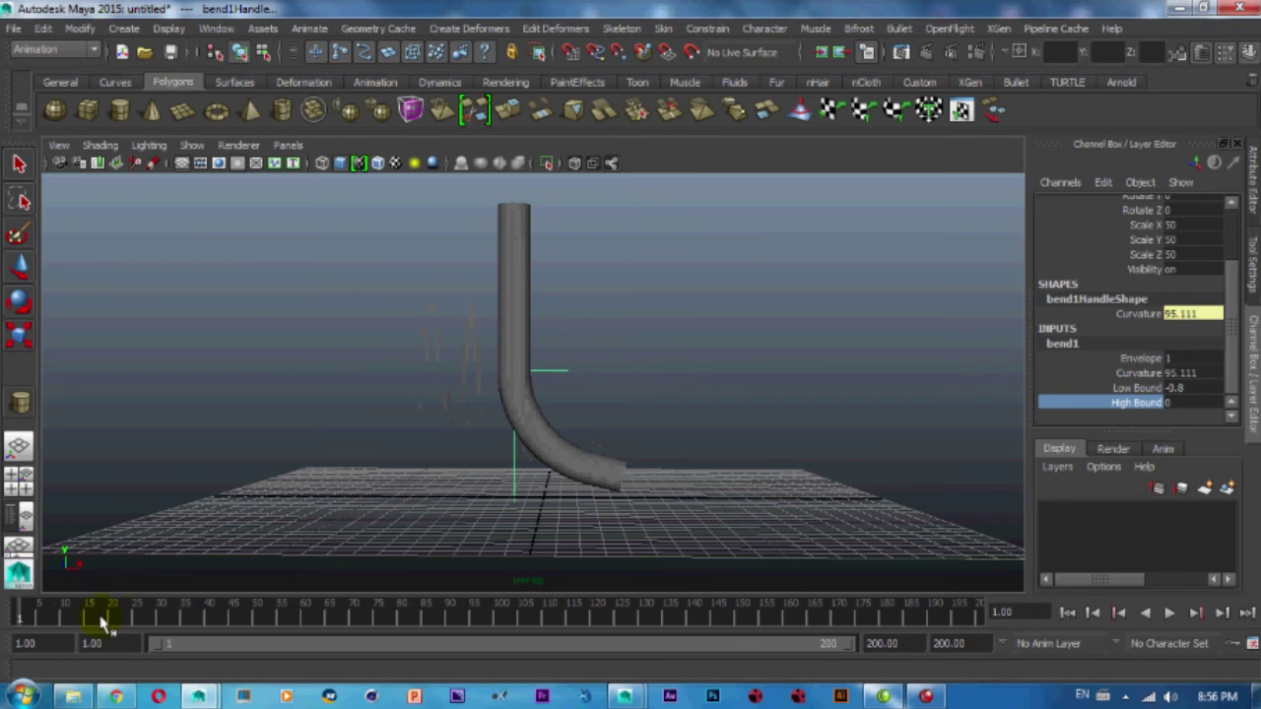
# Key bend1, bend the cylinder the opposite way, then relax the curve at frame 40.
pyautogui.press('s')
pyautogui.hotkey('alt', 'v')
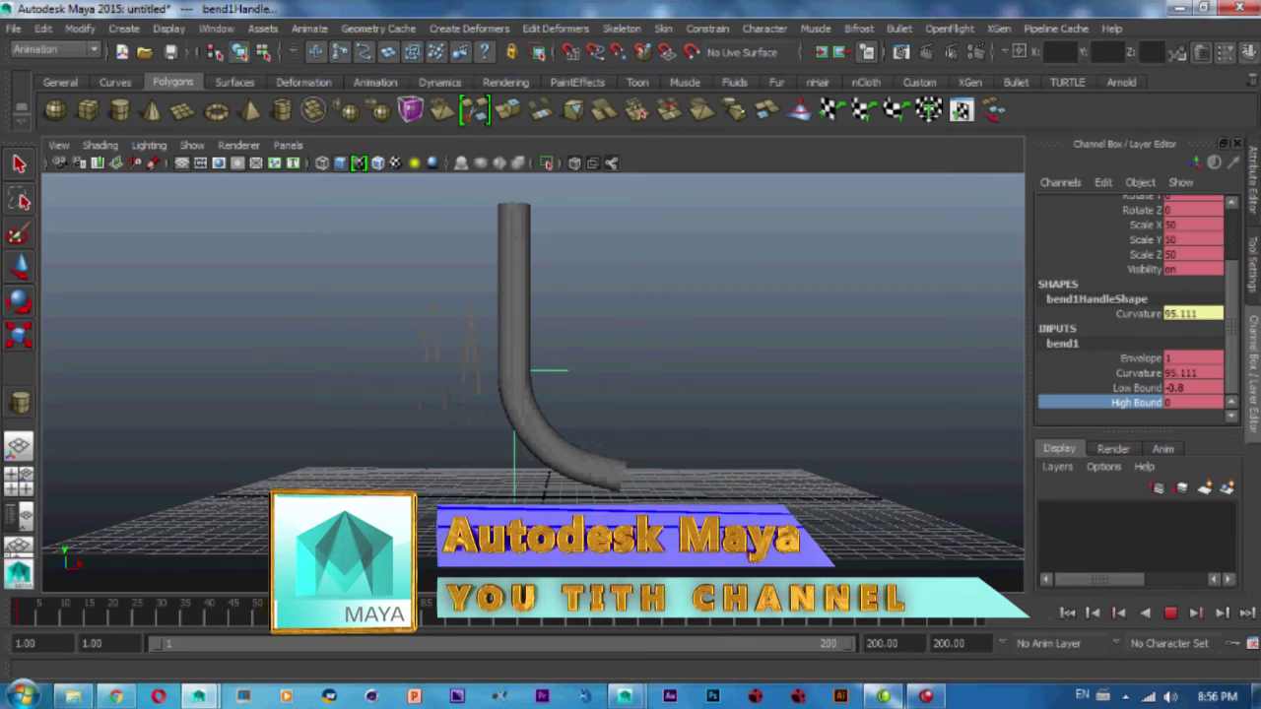
pyautogui.hotkey('alt', 'v')
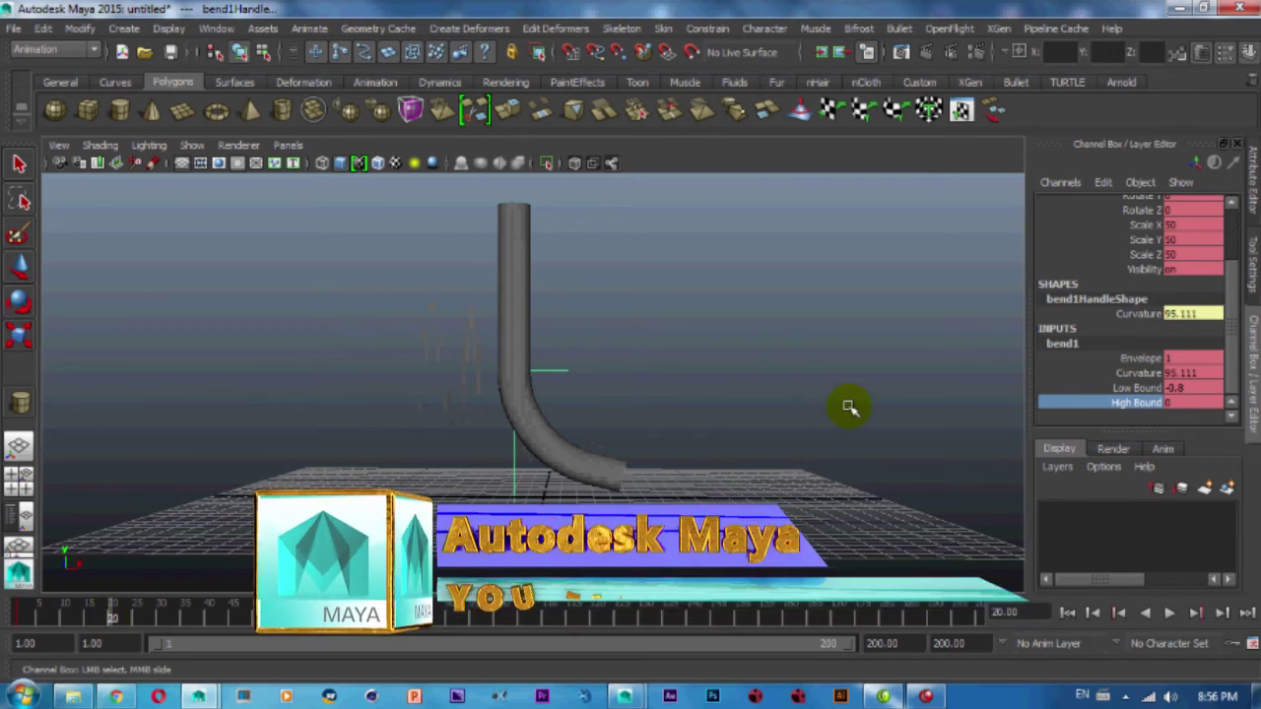
pyautogui.click(1137, 373)
pyautogui.moveTo(825, 421); pyautogui.dragTo(602, 414, button='middle')
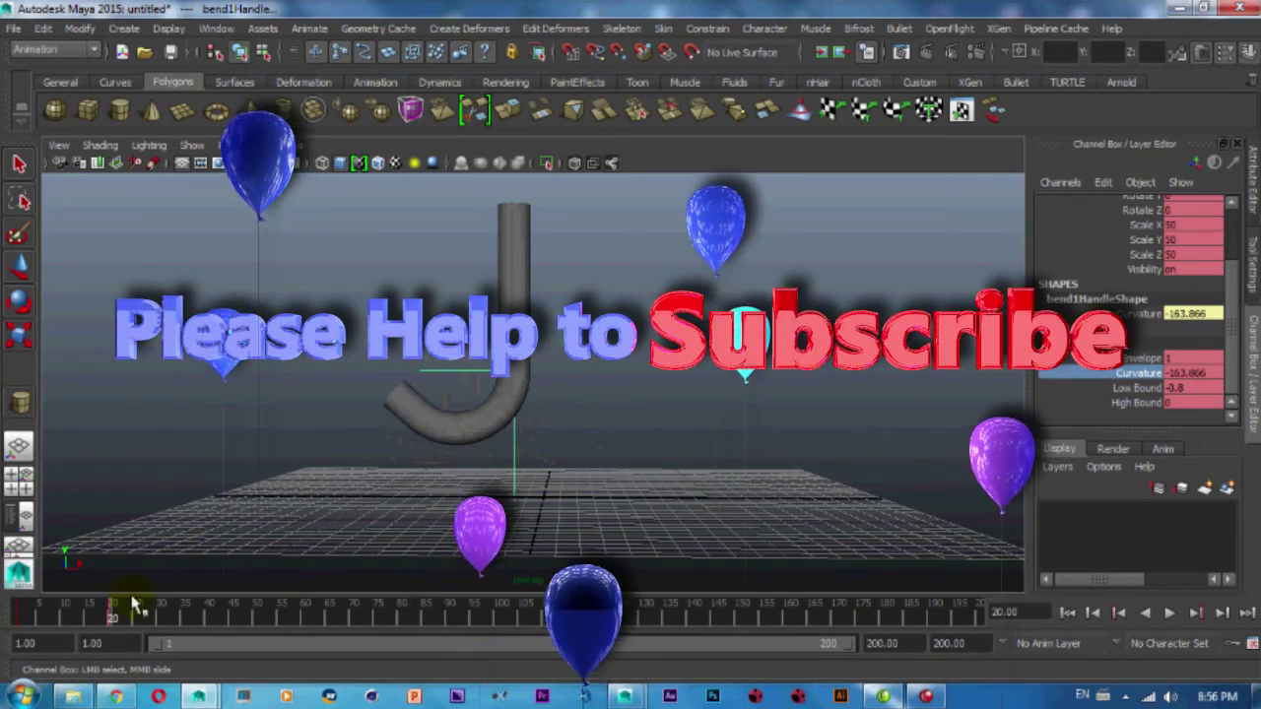
pyautogui.moveTo(108, 606); pyautogui.dragTo(211, 611)
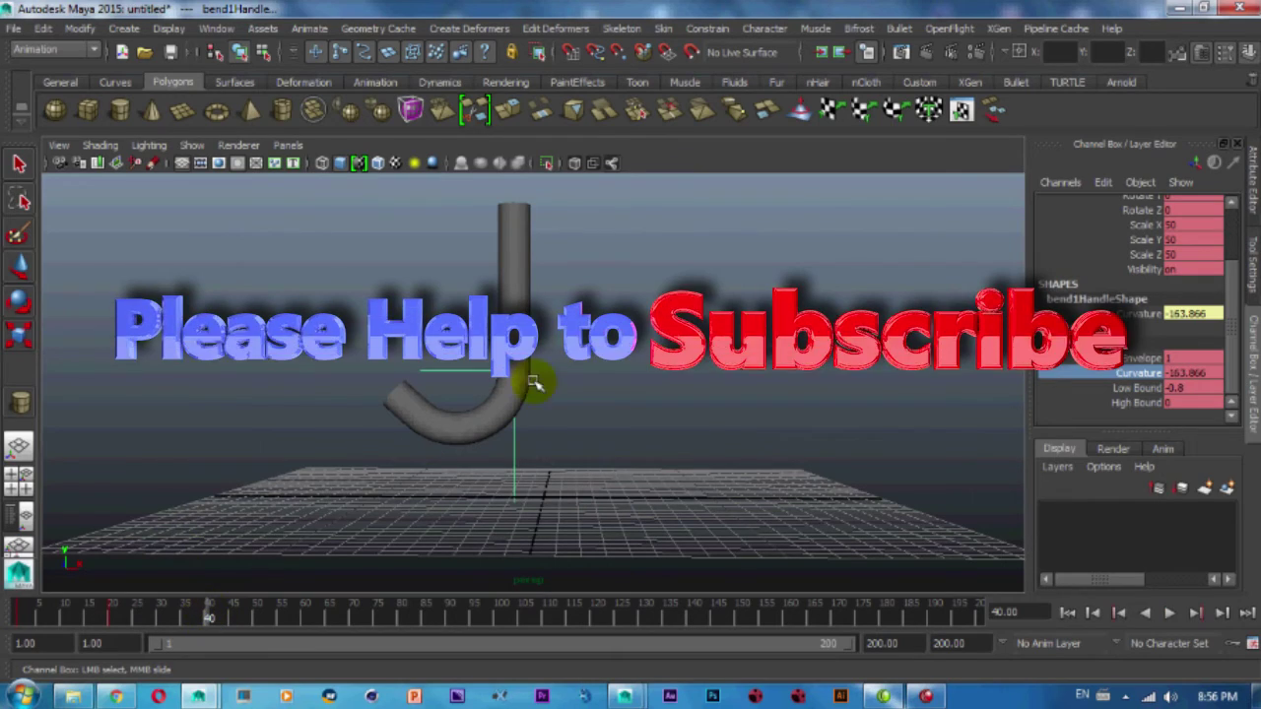
pyautogui.moveTo(533, 384); pyautogui.dragTo(975, 392, button='middle')
# Nearly straighten at frame 65, reverse at 89, and bend to -67.609 at 114.
pyautogui.moveTo(210, 618); pyautogui.dragTo(329, 614)
pyautogui.moveTo(760, 464)
pyautogui.mouseDown(button='middle')
pyautogui.moveTo(562, 459)
pyautogui.moveTo(587, 465)
pyautogui.mouseUp(button='middle')
pyautogui.hotkey('alt', 'v')
pyautogui.click(446, 619)
pyautogui.moveTo(506, 497); pyautogui.dragTo(620, 480, button='middle')
pyautogui.hotkey('alt', 'v')
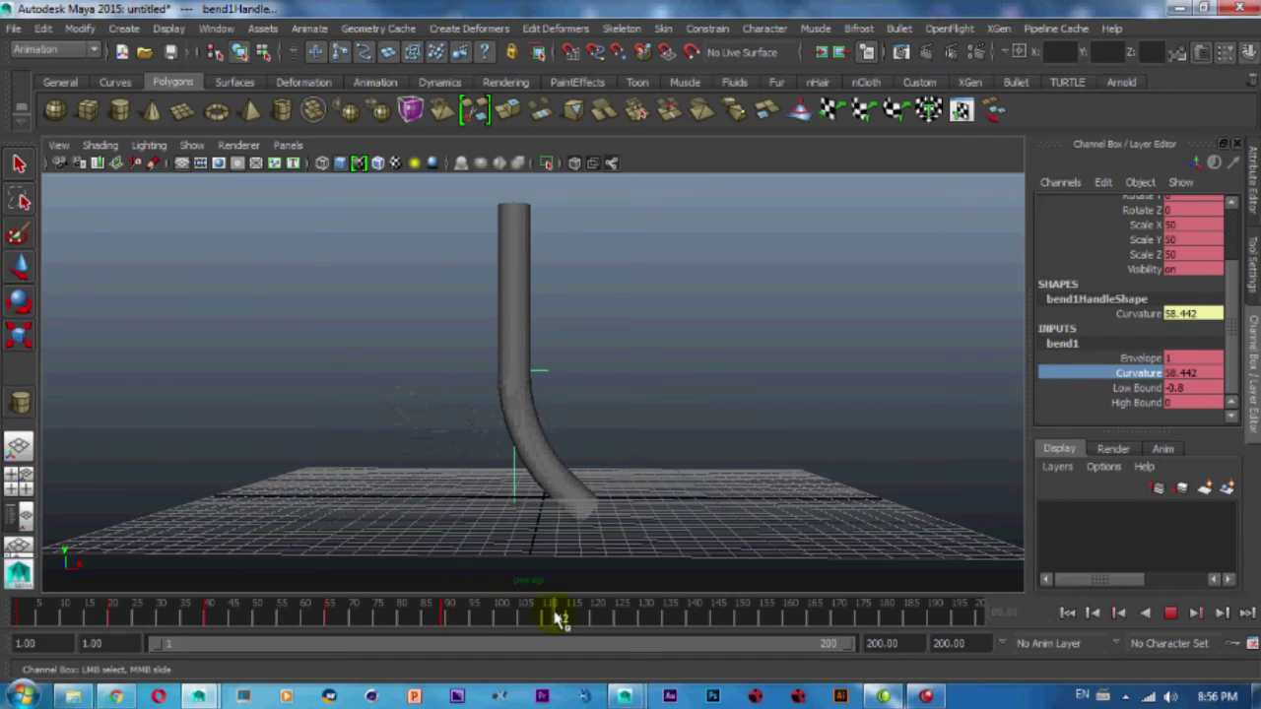
pyautogui.click(561, 619)
pyautogui.moveTo(567, 434); pyautogui.dragTo(464, 419, button='middle')
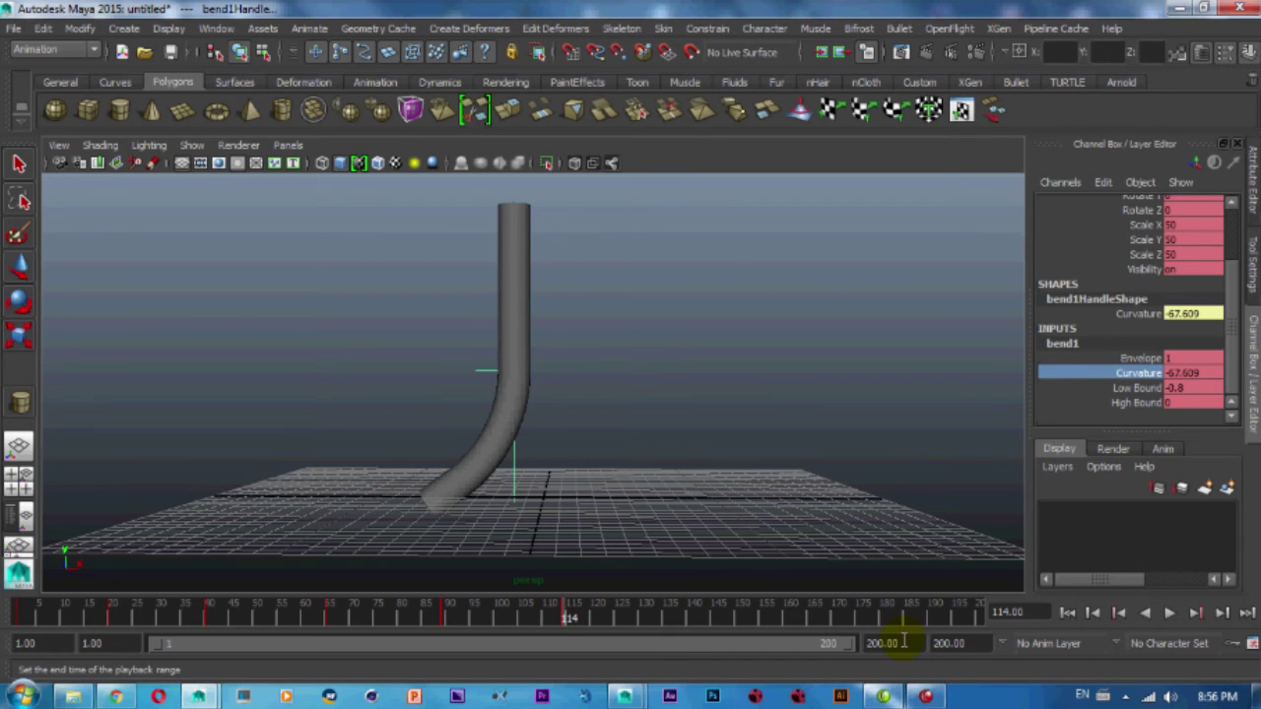
# Set both playback and animation end frames to 115 and play the bend animation.
pyautogui.doubleClick(903, 642)
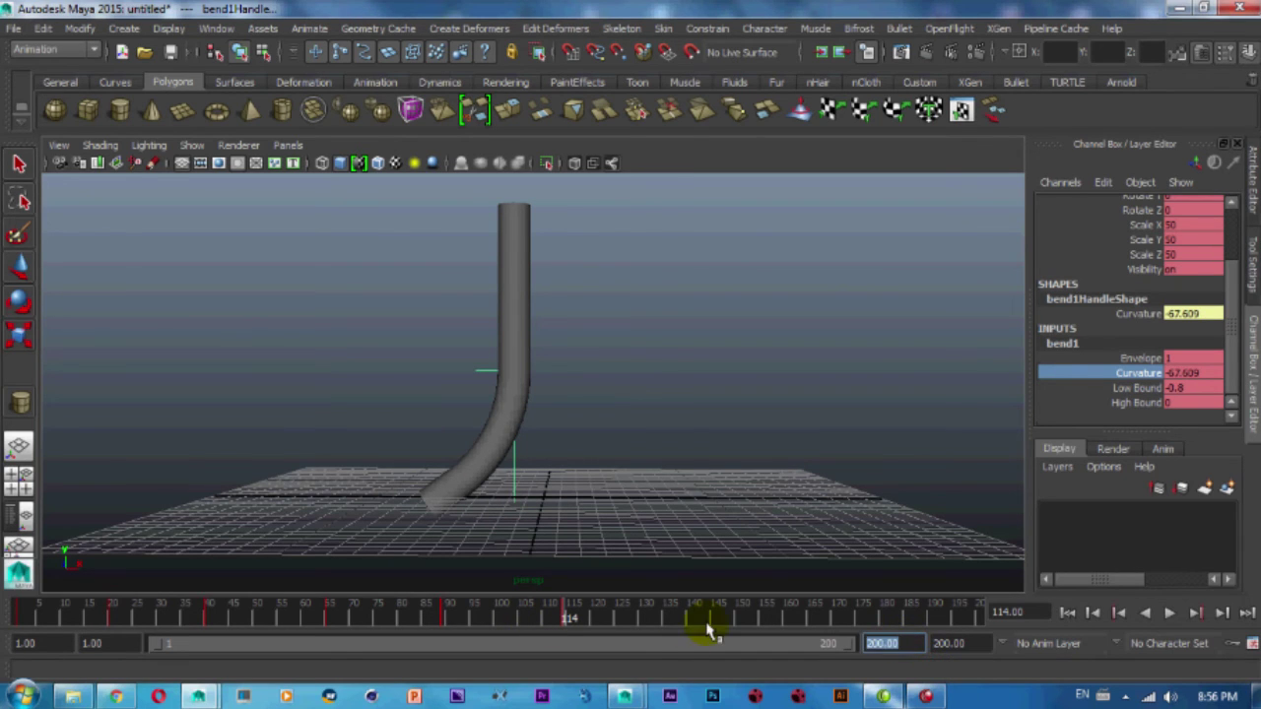
pyautogui.write('115')
pyautogui.press('Tab')
pyautogui.write('115')
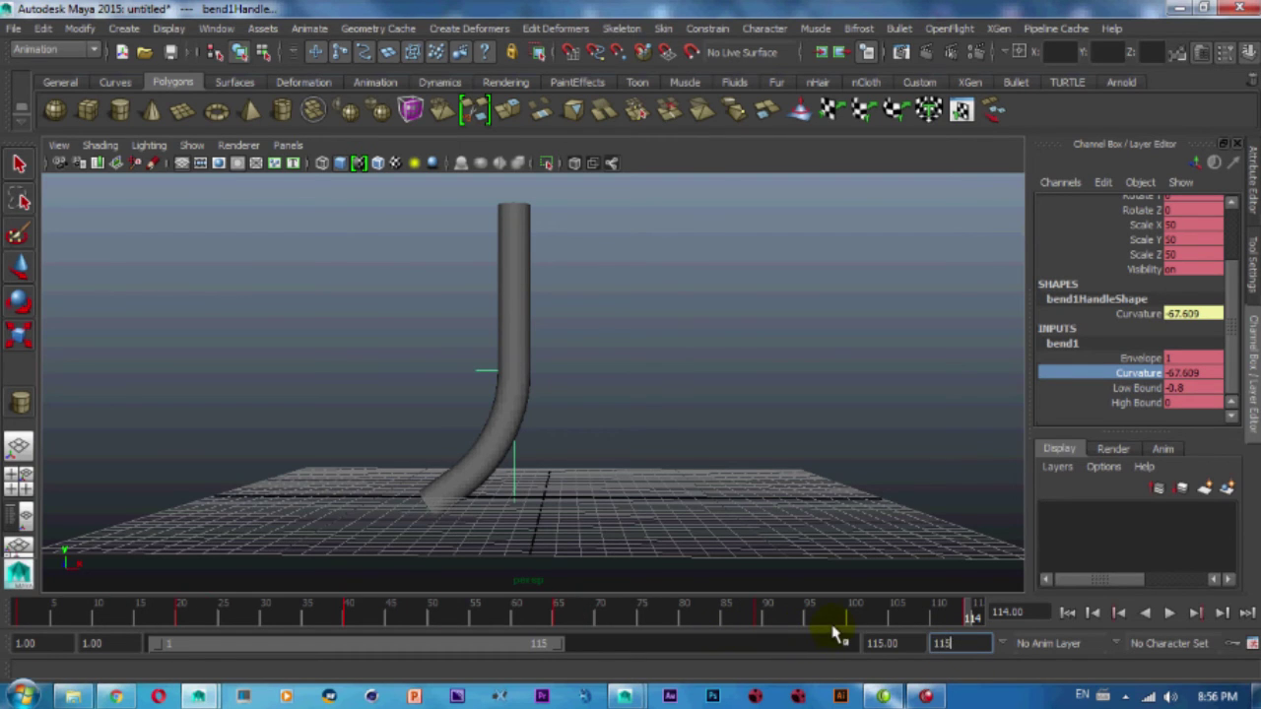
pyautogui.press('Return')
pyautogui.click(1169, 613)
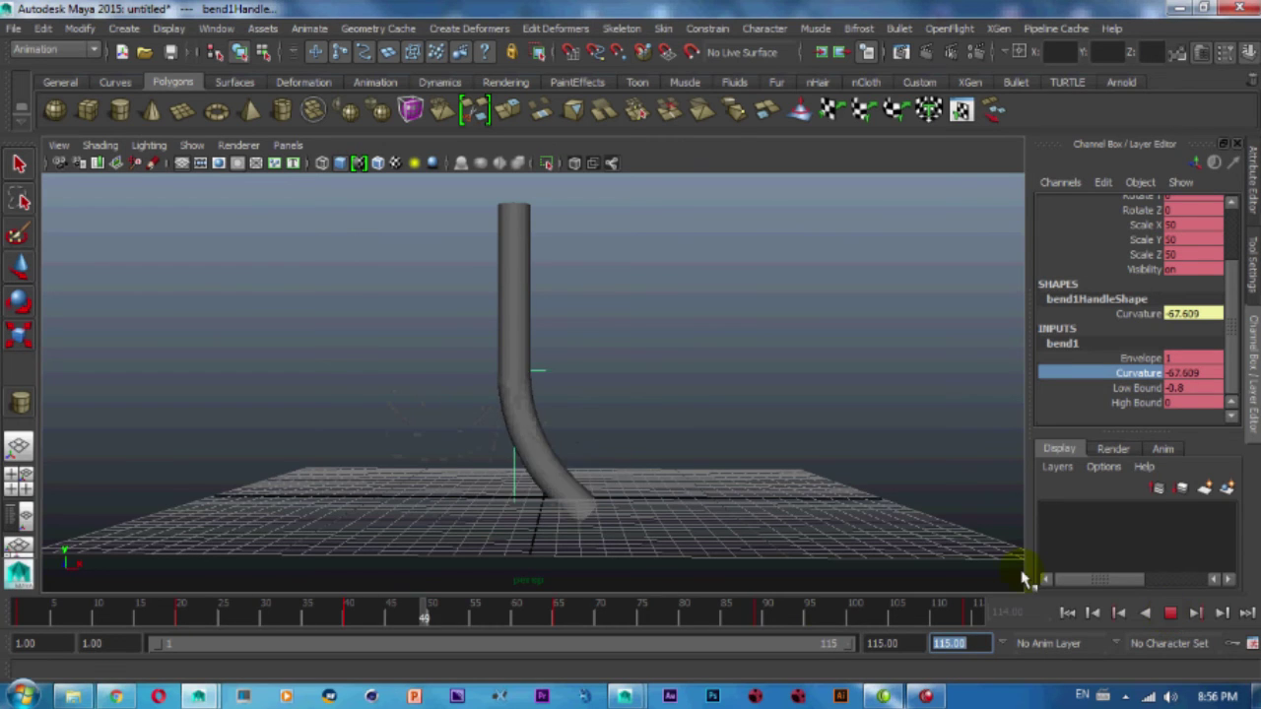
# Hide the grid while the bend sways, stop playback, then show the grid again.
pyautogui.moveTo(621, 485)
pyautogui.keyDown('alt'); pyautogui.mouseDown(button='middle')
pyautogui.moveTo(630, 443)
pyautogui.moveTo(588, 442)
pyautogui.mouseUp(button='middle'); pyautogui.keyUp('alt')
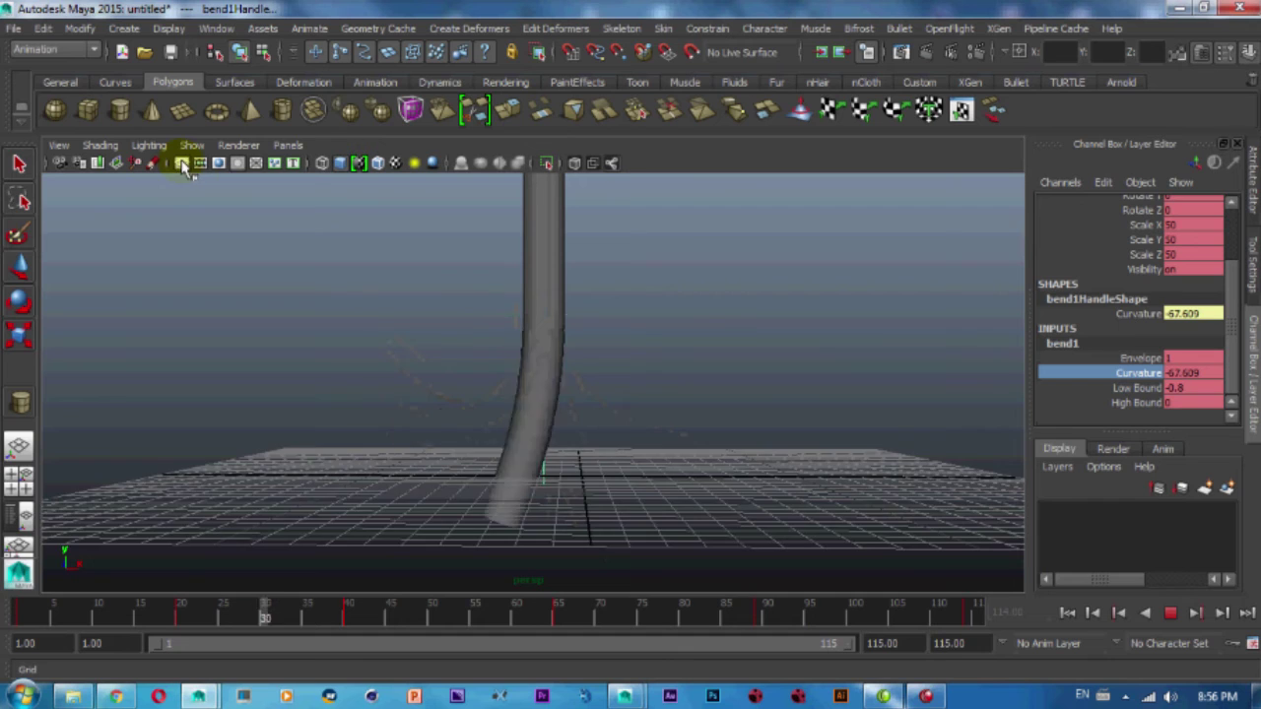
pyautogui.click(182, 163)
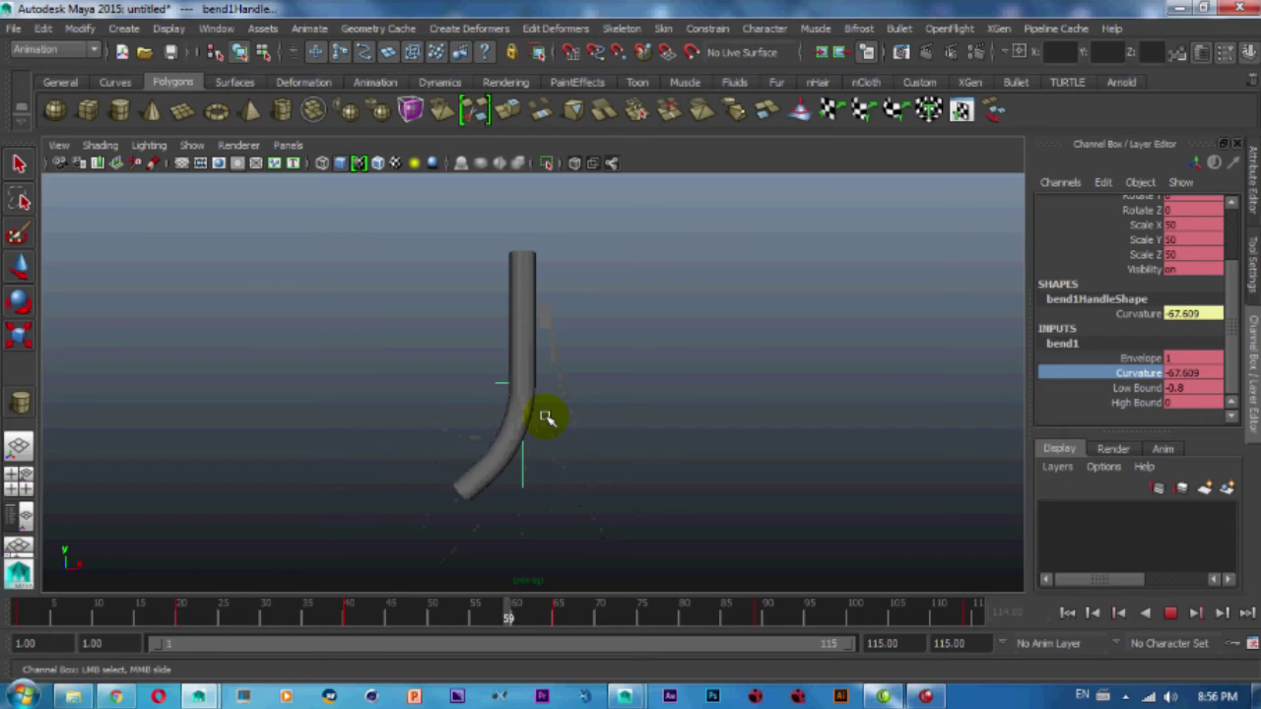
pyautogui.click(1170, 612)
pyautogui.moveTo(436, 358)
pyautogui.keyDown('alt'); pyautogui.mouseDown()
pyautogui.moveTo(403, 420)
pyautogui.moveTo(382, 306)
pyautogui.moveTo(408, 344)
pyautogui.moveTo(392, 335)
pyautogui.mouseUp(); pyautogui.keyUp('alt')
pyautogui.click(183, 164)
# Draw a tall polygon cube, pCube1, beside the bent cylinder.
pyautogui.click(217, 295)
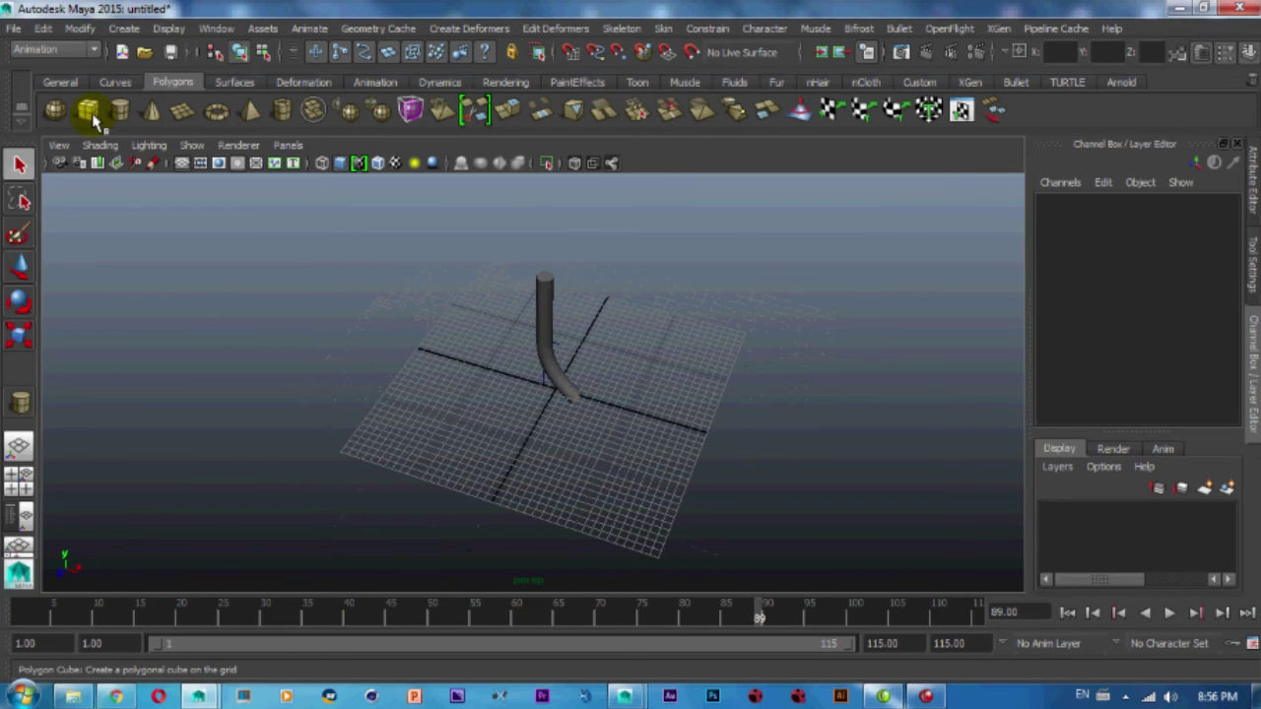
pyautogui.click(92, 116)
pyautogui.moveTo(429, 412)
pyautogui.mouseDown()
pyautogui.moveTo(268, 474)
pyautogui.moveTo(315, 332)
pyautogui.moveTo(366, 349)
pyautogui.moveTo(414, 408)
pyautogui.moveTo(394, 361)
pyautogui.moveTo(403, 403)
pyautogui.moveTo(414, 391)
pyautogui.mouseUp()
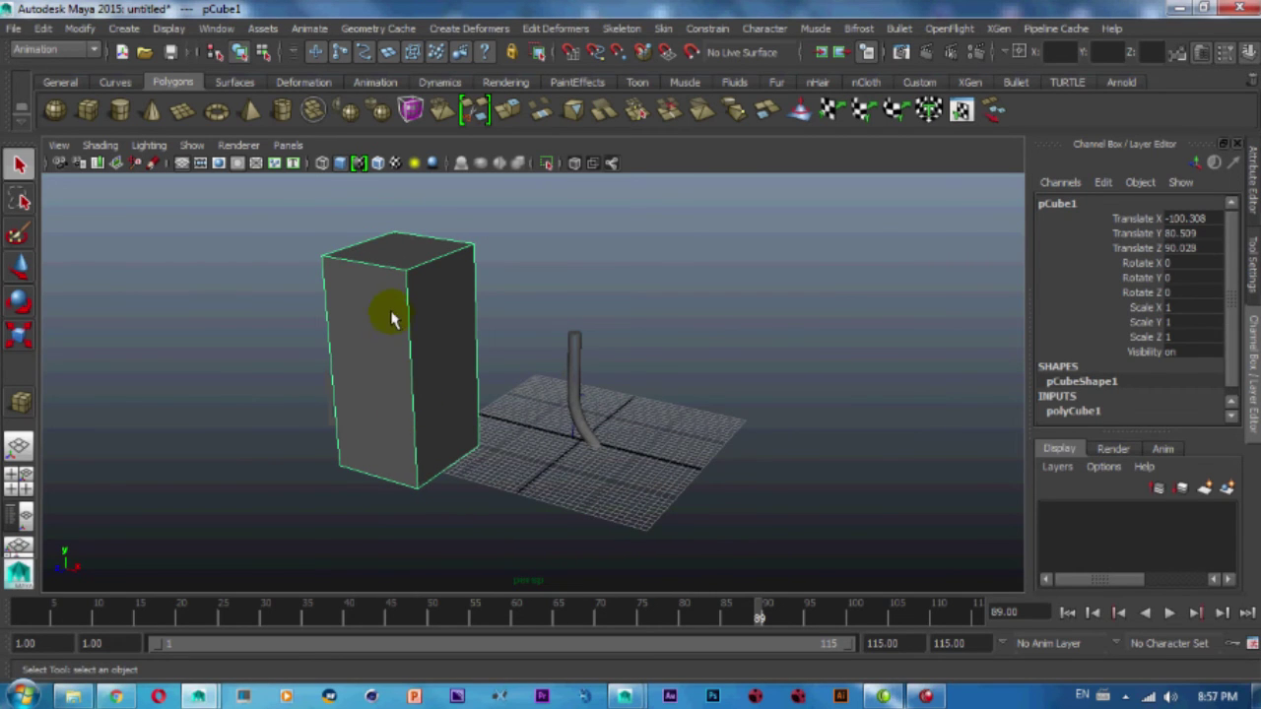
# Add a Nonlinear Bend deformer (bend2) to the box and select its handle.
pyautogui.click(471, 28)
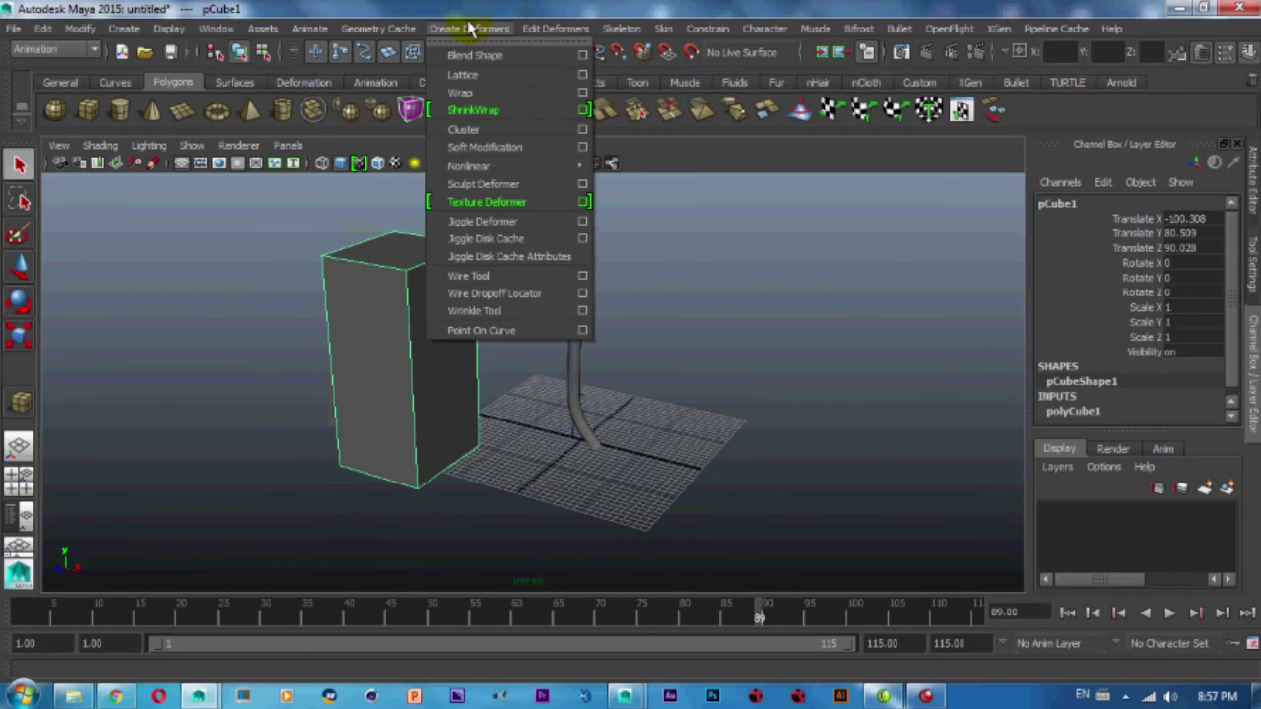
pyautogui.moveTo(469, 165)
pyautogui.click(621, 173)
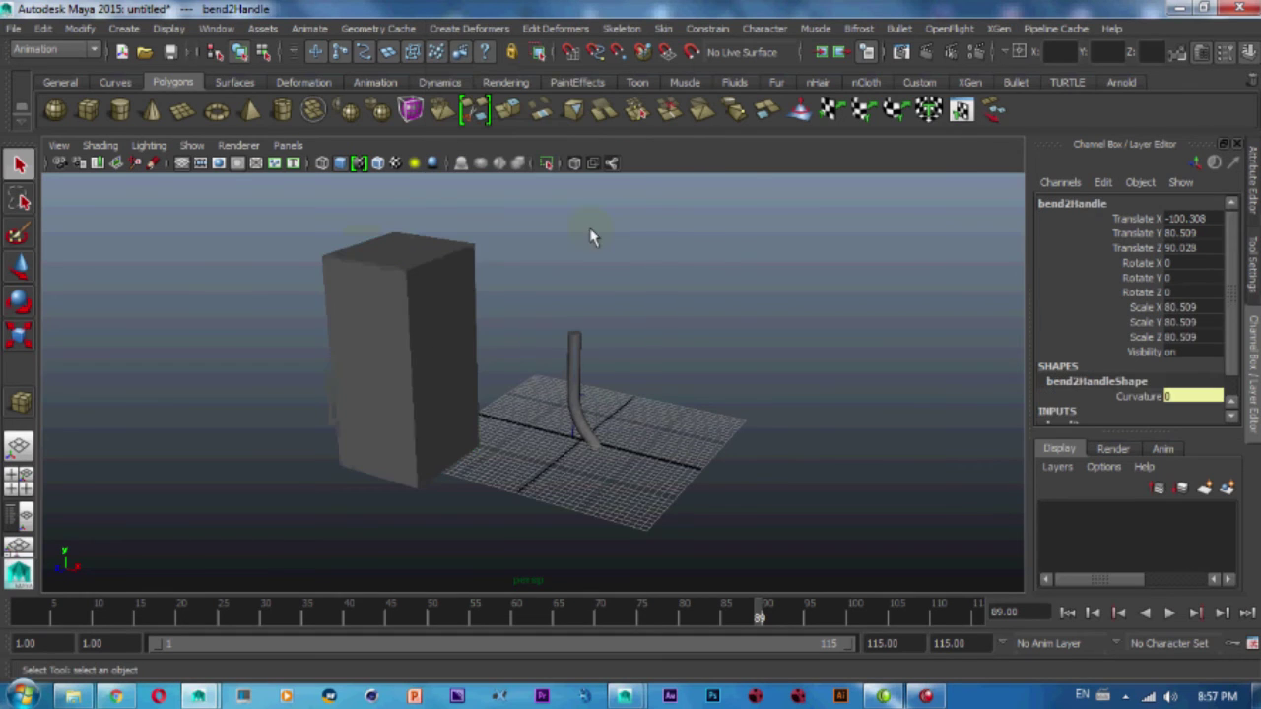
pyautogui.click(418, 308)
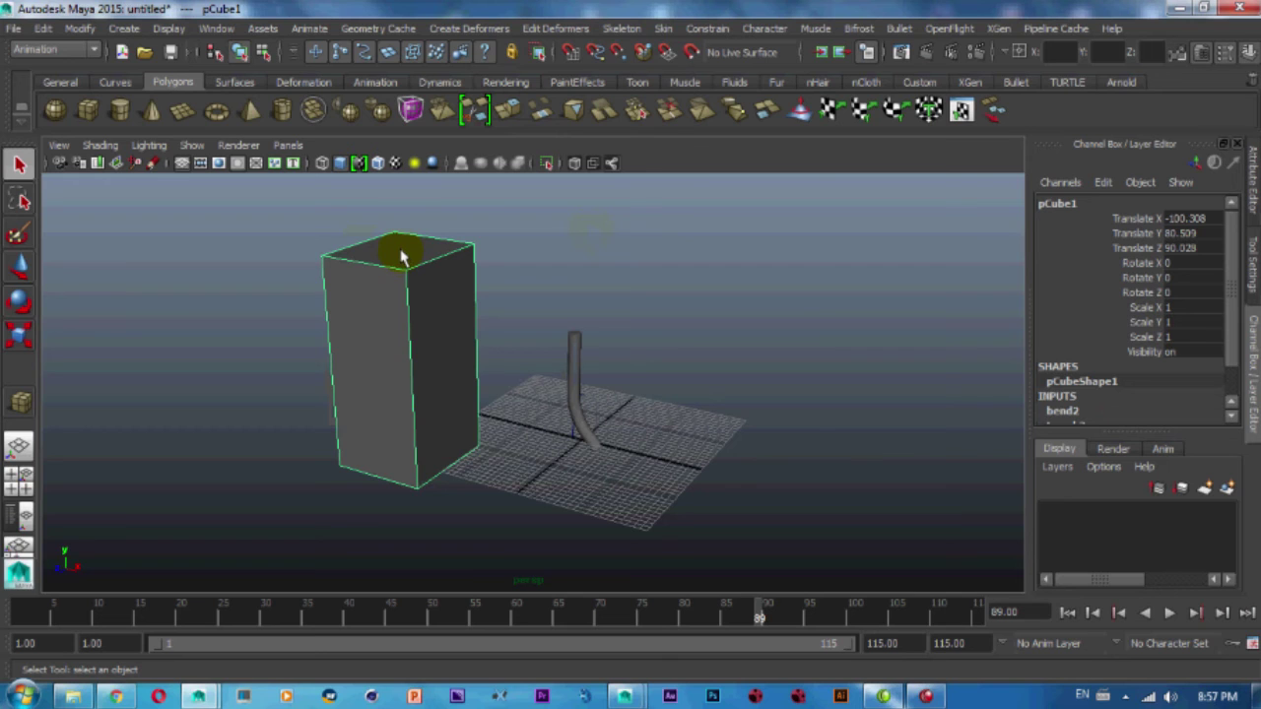
pyautogui.press('4')
pyautogui.click(399, 266)
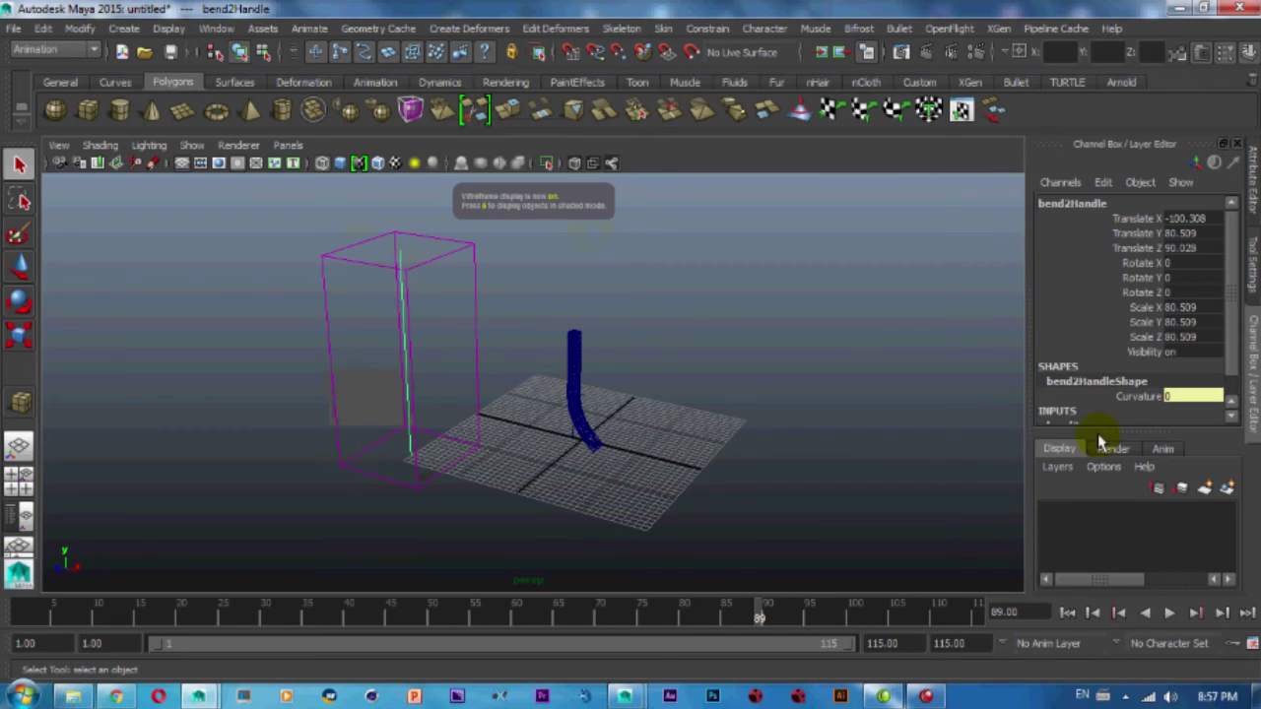
pyautogui.moveTo(1233, 296); pyautogui.dragTo(1222, 394)
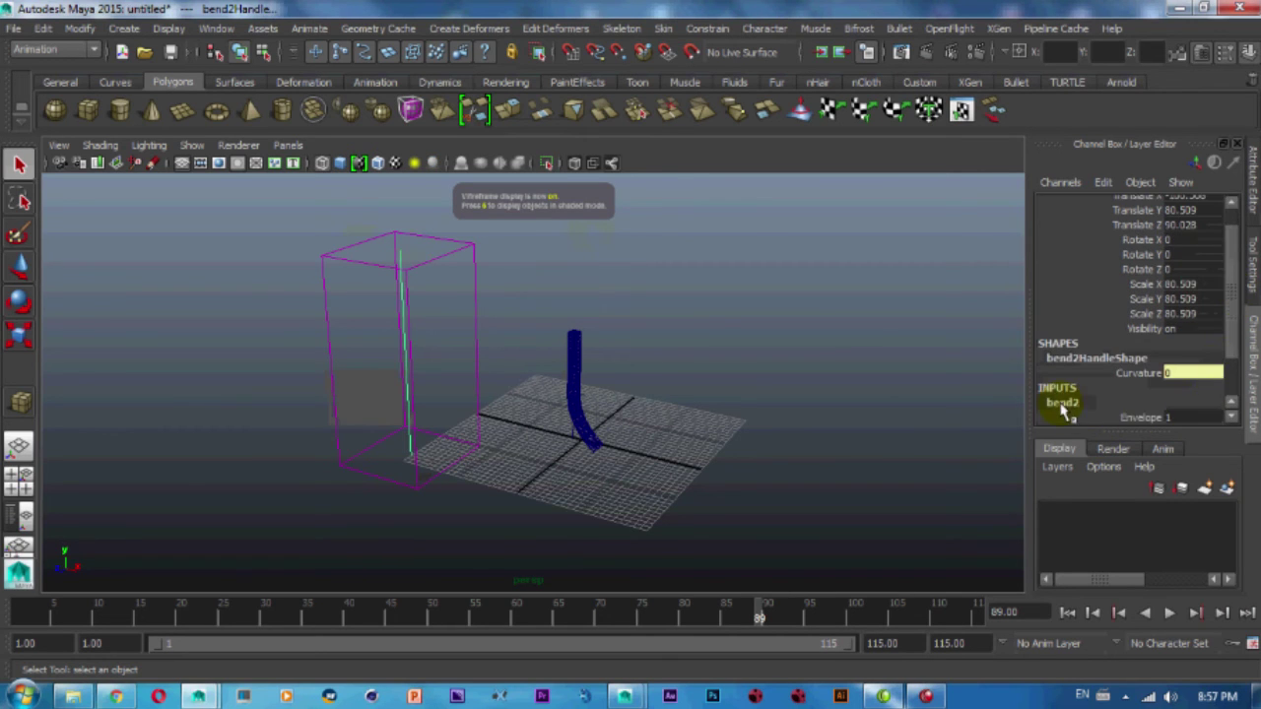
pyautogui.press('5')
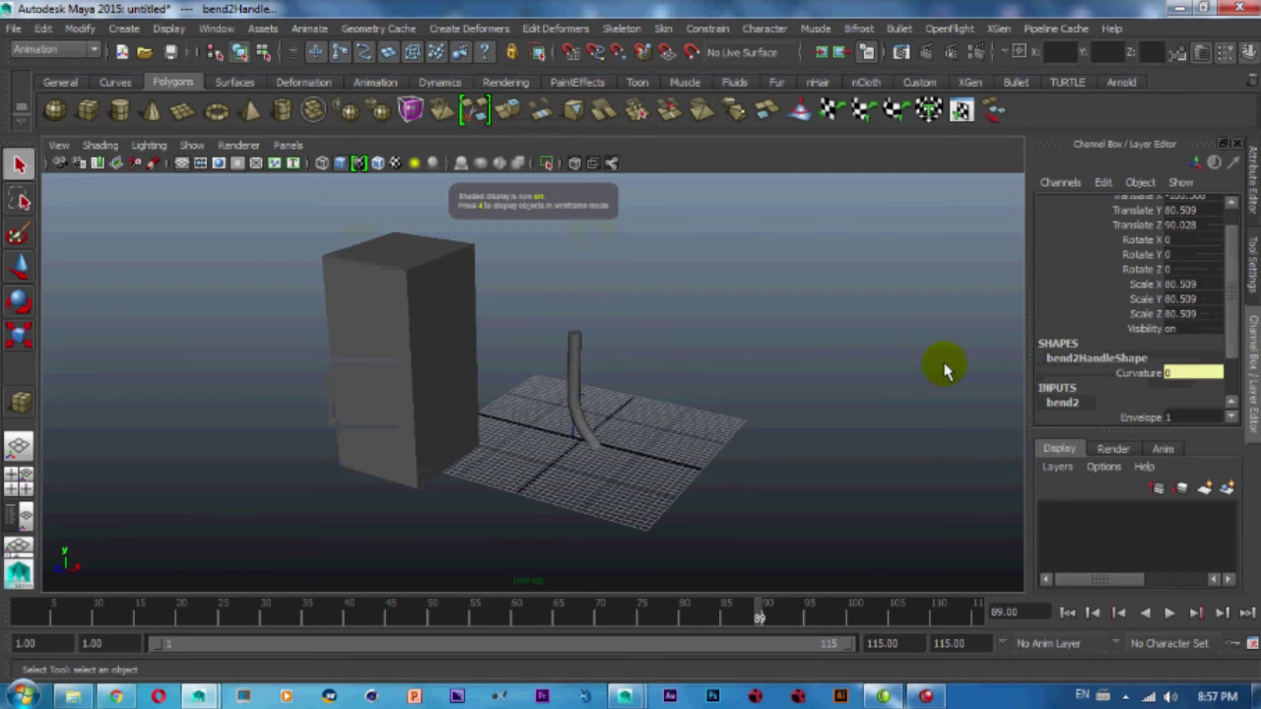
# Curve bend2 to 93.965, reset its Curvature to 0, and turn on Wireframe on Shaded.
pyautogui.scroll(-2, 1123, 369)
pyautogui.click(1138, 372)
pyautogui.moveTo(621, 392)
pyautogui.mouseDown(button='middle')
pyautogui.moveTo(684, 375)
pyautogui.moveTo(641, 379)
pyautogui.mouseUp(button='middle')
pyautogui.keyDown('alt'); pyautogui.moveTo(560, 386); pyautogui.dragTo(572, 392); pyautogui.keyUp('alt')
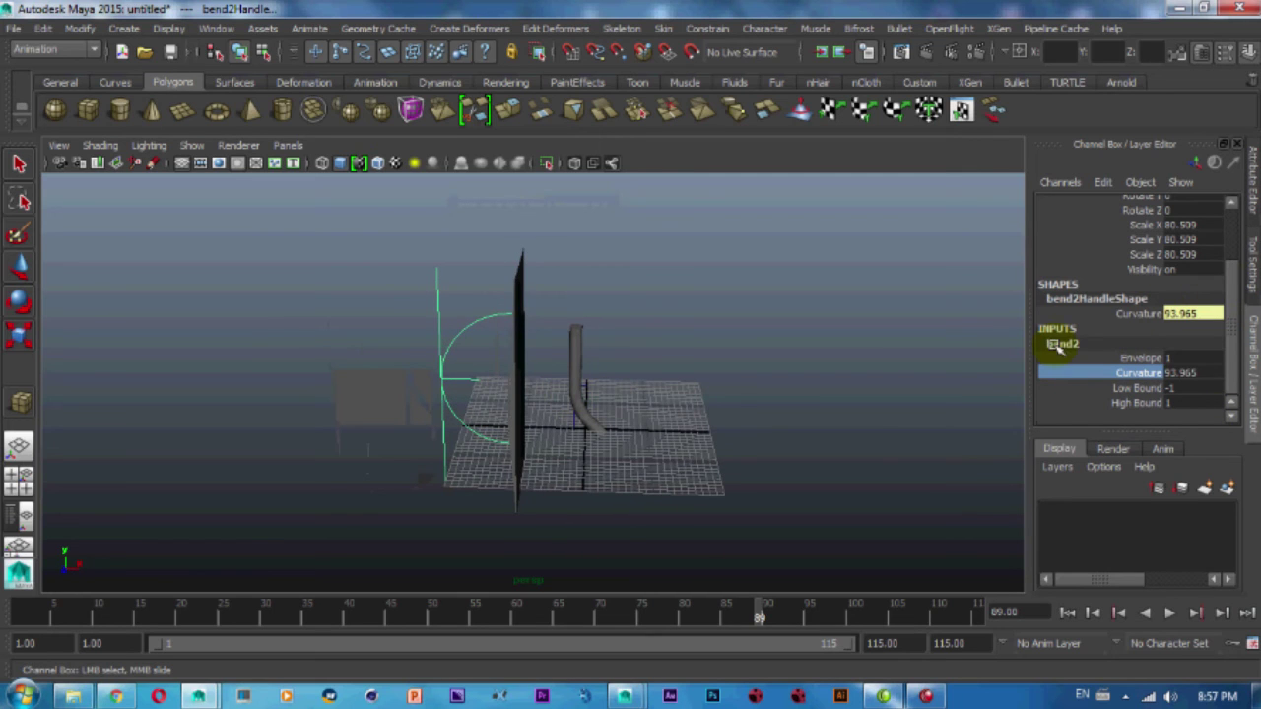
pyautogui.doubleClick(1185, 376)
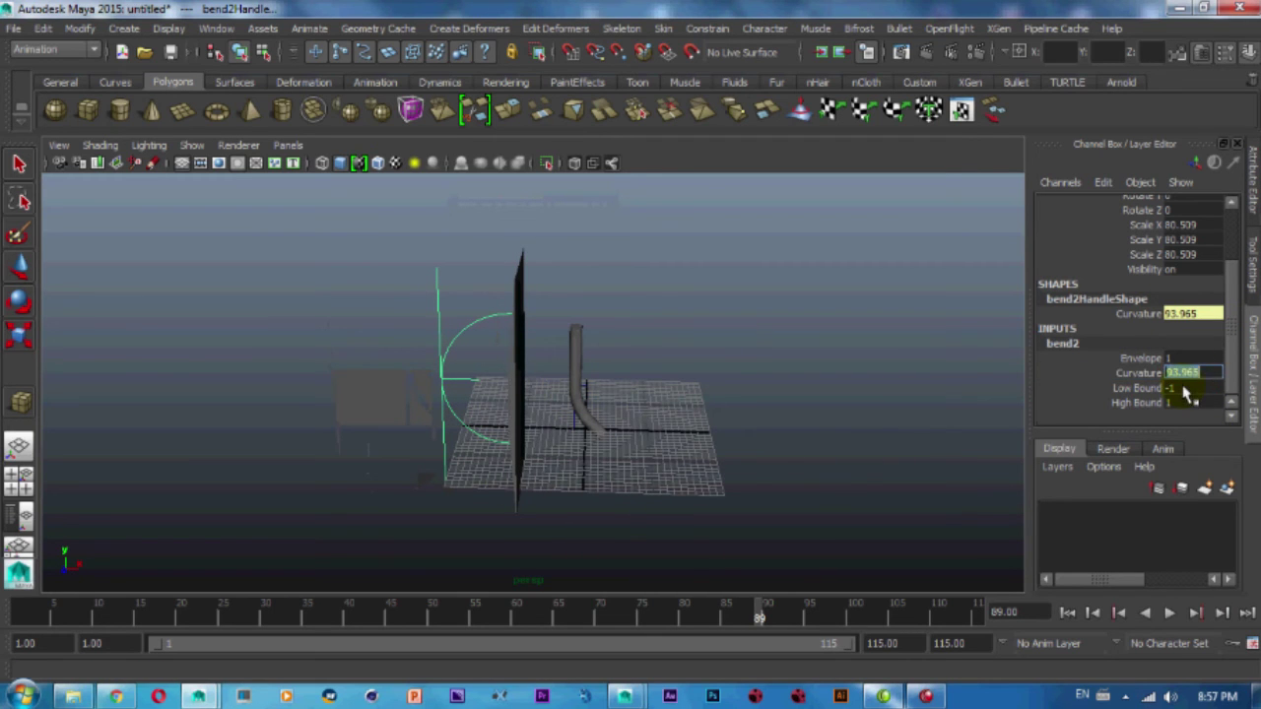
pyautogui.write('0')
pyautogui.press('Return')
pyautogui.keyDown('alt'); pyautogui.moveTo(659, 388); pyautogui.dragTo(562, 357); pyautogui.keyUp('alt')
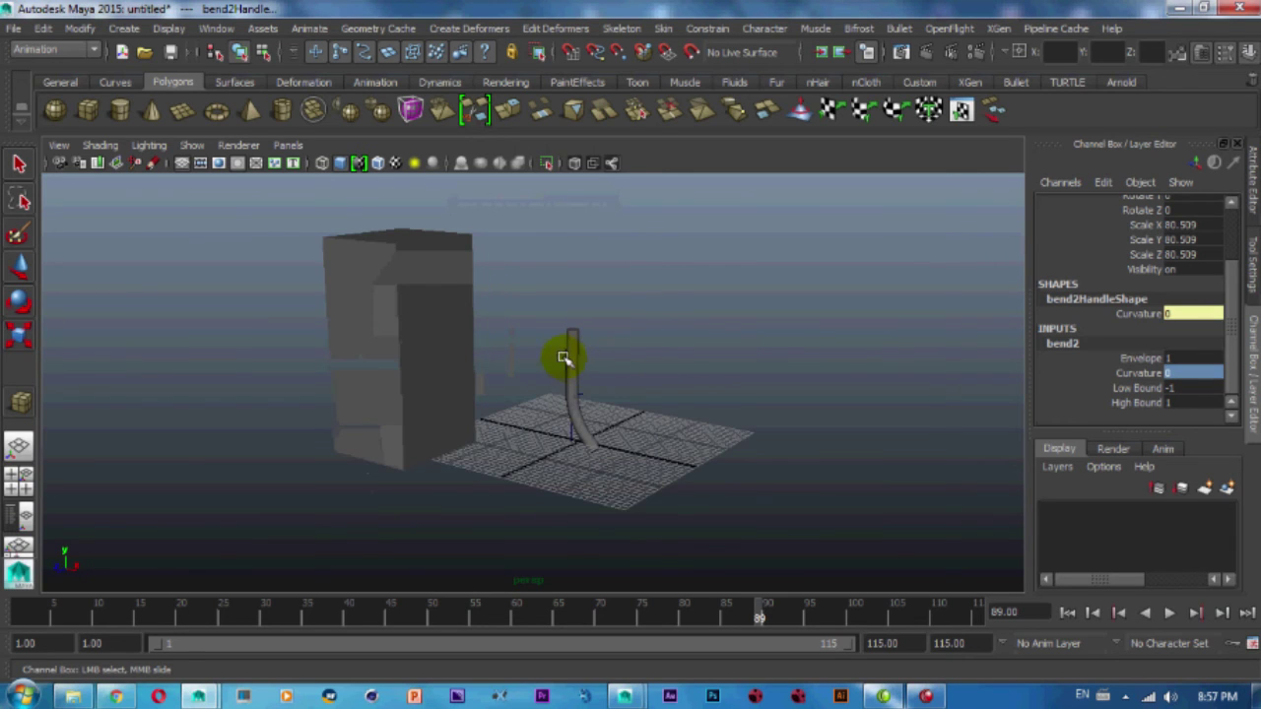
pyautogui.click(377, 163)
# Switch to wireframe view and select the box's bend2 deformer handle.
pyautogui.click(394, 290)
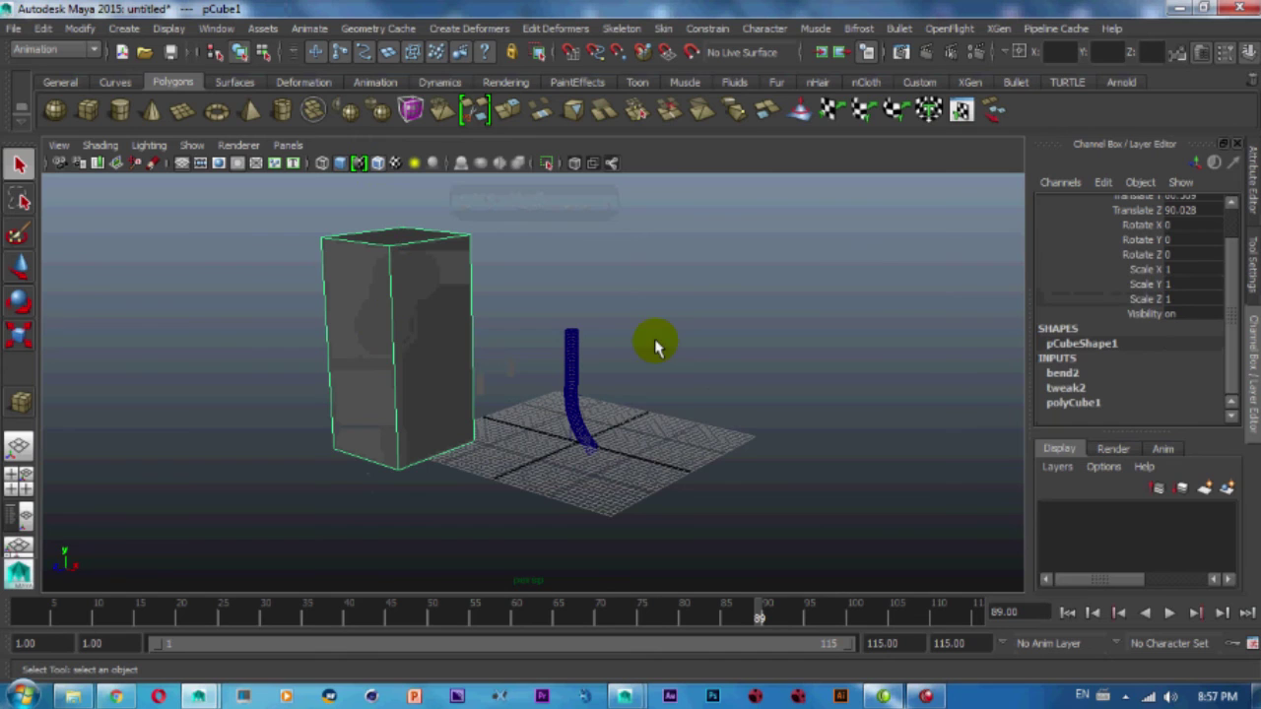
pyautogui.click(1084, 404)
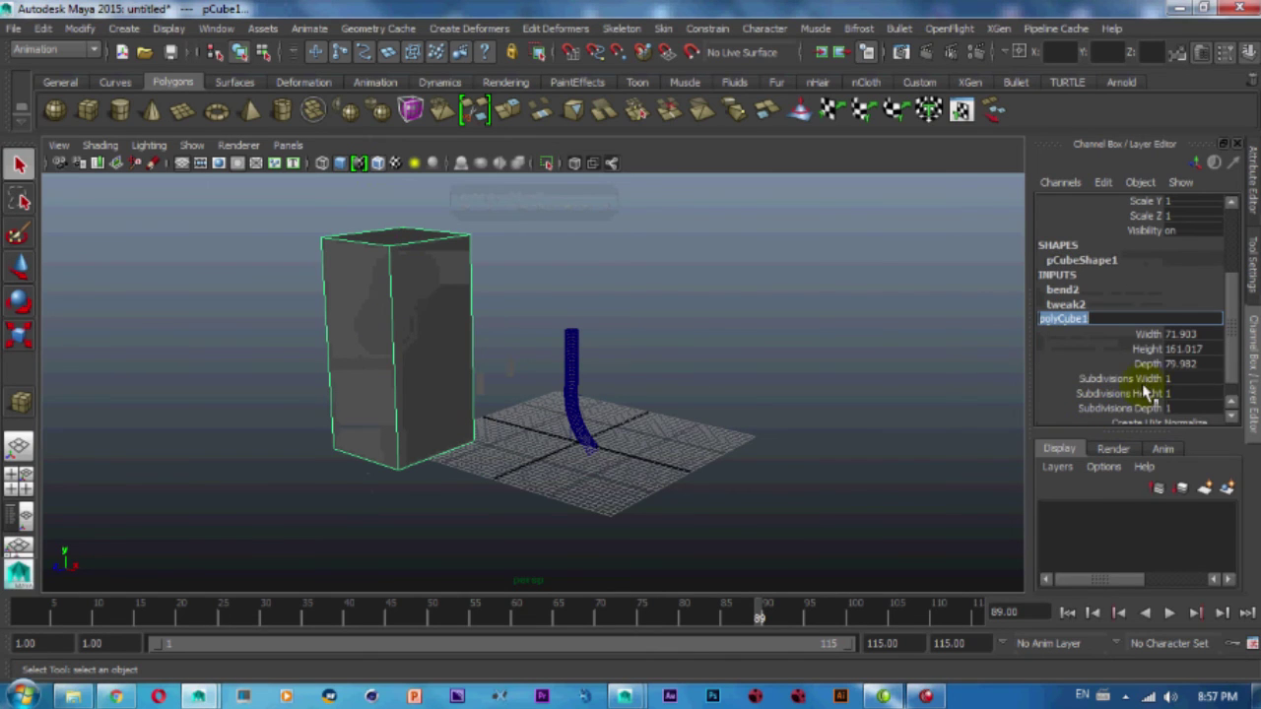
pyautogui.click(653, 343)
pyautogui.click(396, 245)
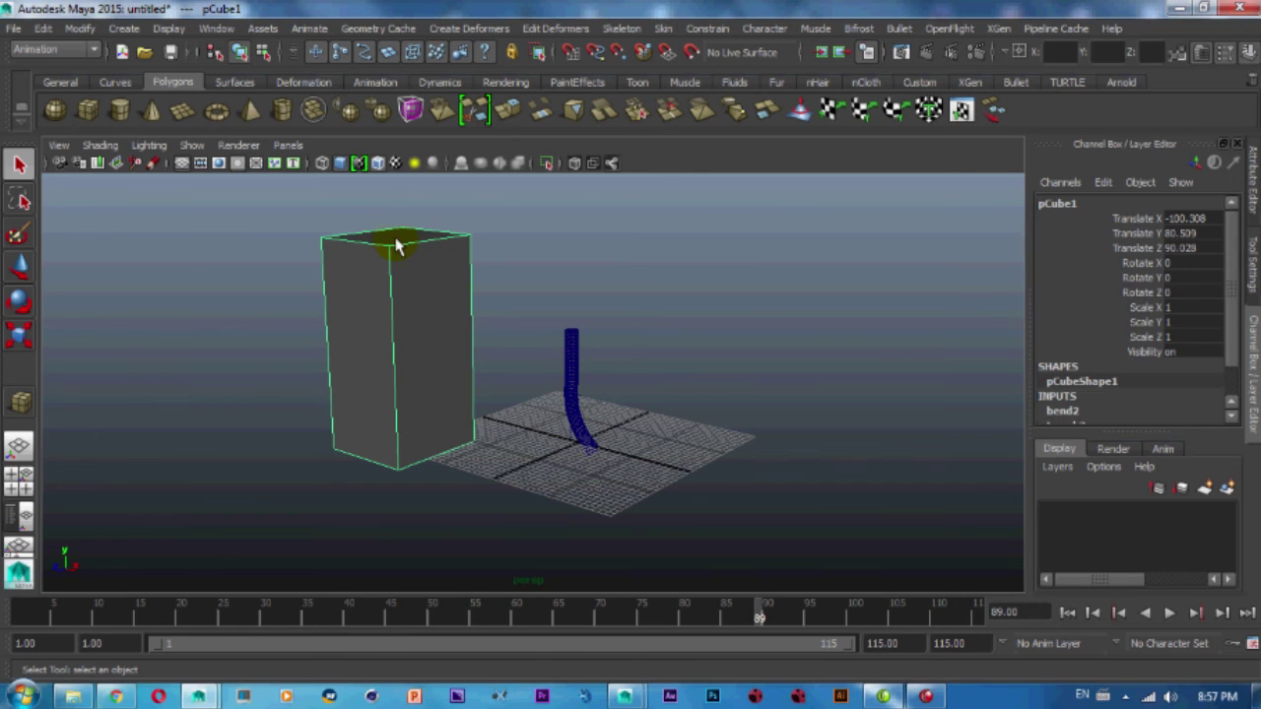
pyautogui.press('4')
pyautogui.click(396, 245)
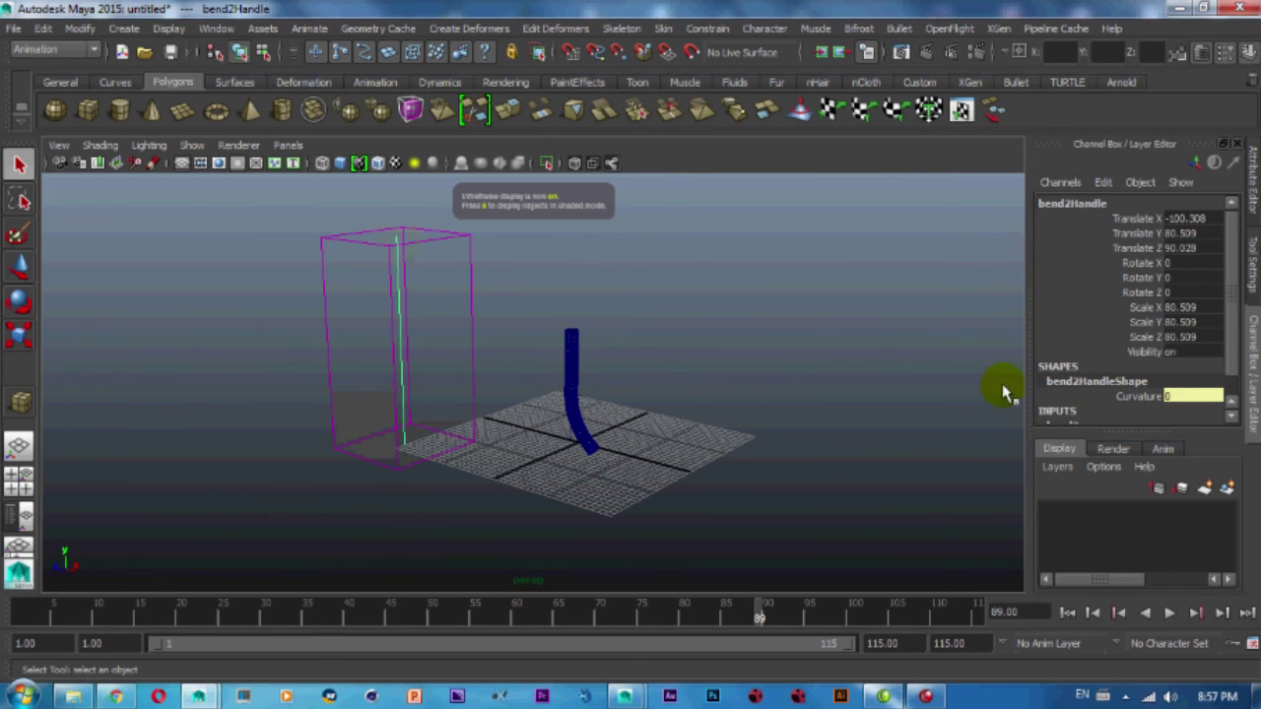
# Raise bend2 Curvature to 67.609 so the box arcs, back in shaded view.
pyautogui.scroll(-1, 1230, 399)
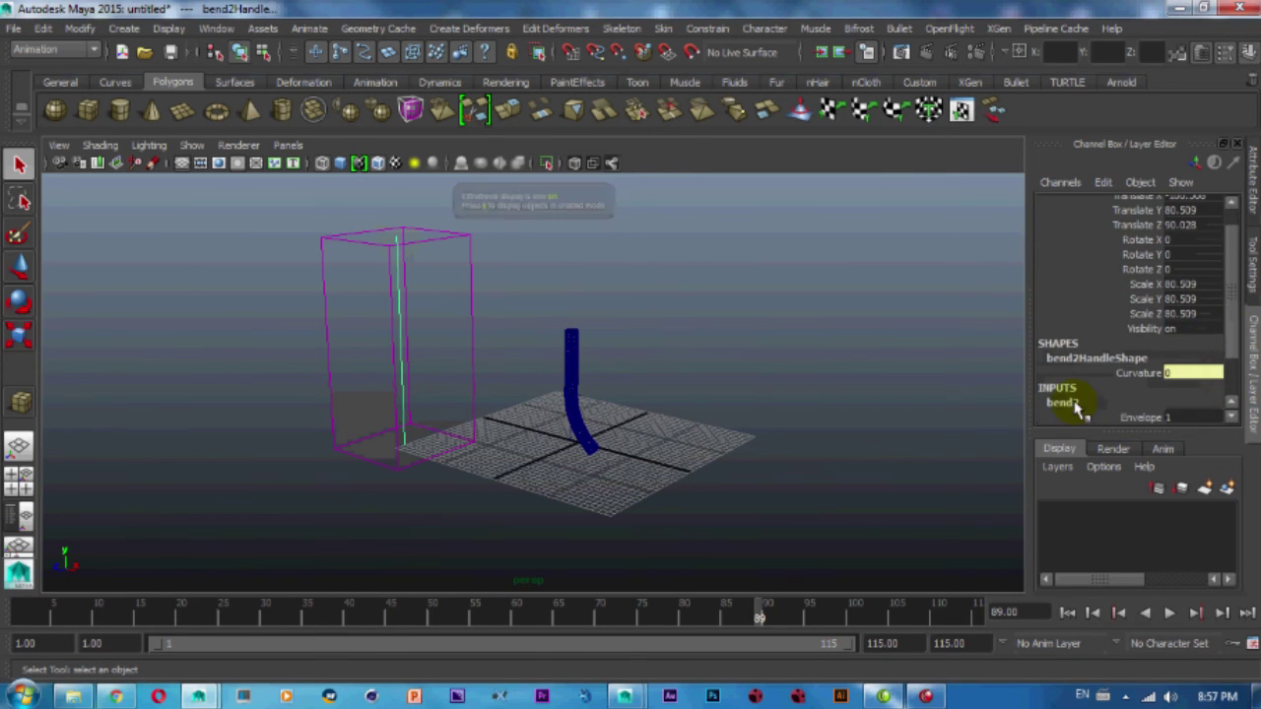
pyautogui.scroll(-2, 1077, 408)
pyautogui.click(1139, 374)
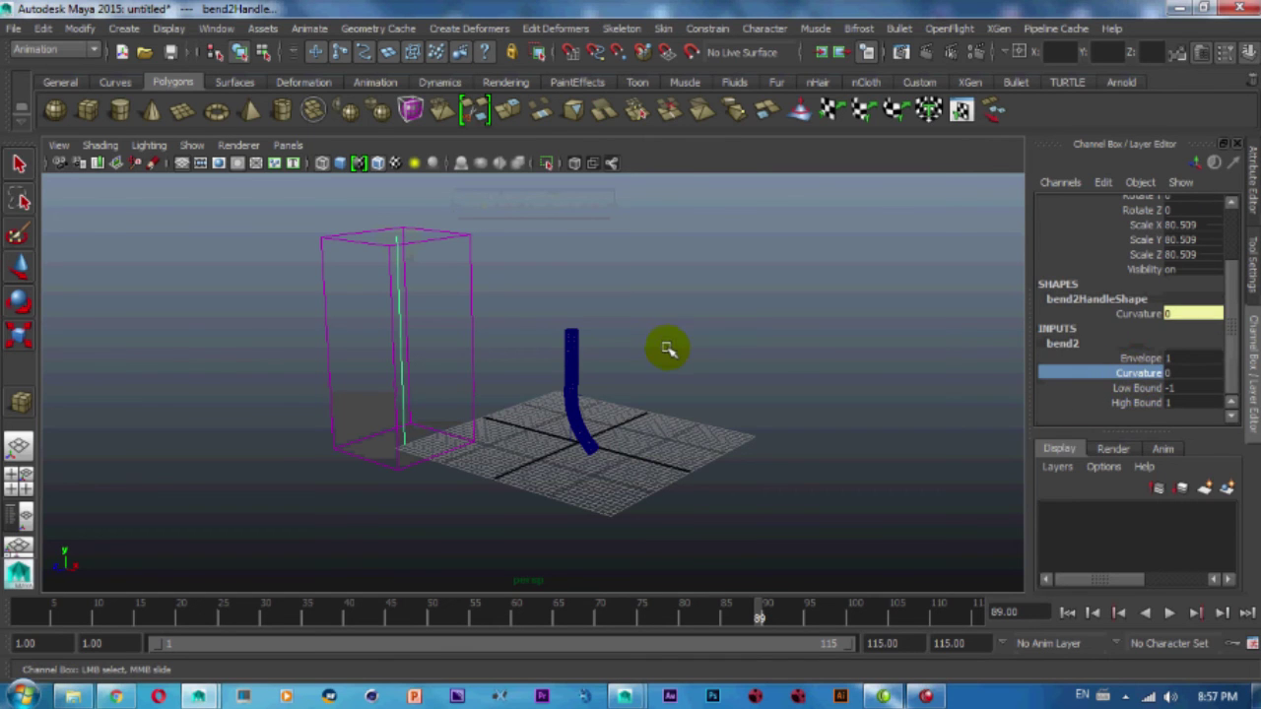
pyautogui.moveTo(662, 345)
pyautogui.mouseDown(button='middle')
pyautogui.moveTo(717, 346)
pyautogui.moveTo(648, 362)
pyautogui.mouseUp(button='middle')
pyautogui.press('5')
pyautogui.keyDown('alt'); pyautogui.moveTo(648, 361); pyautogui.dragTo(686, 386); pyautogui.keyUp('alt')
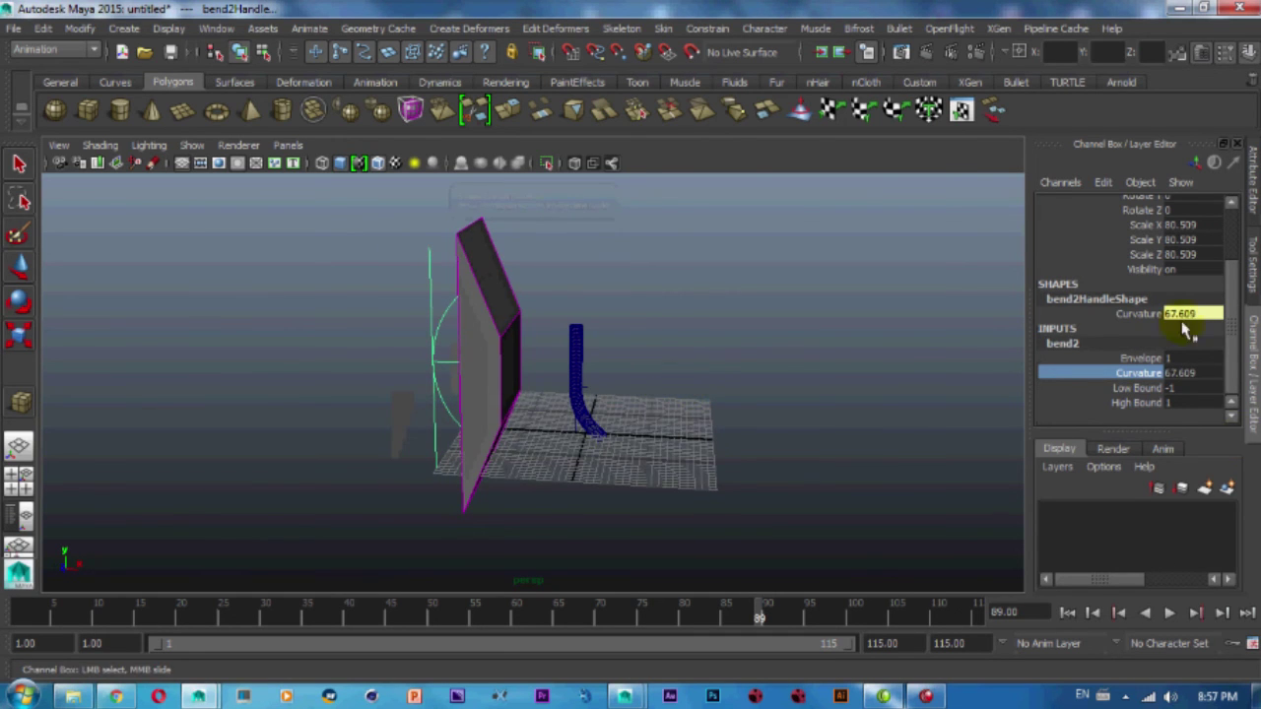
# Raise all three polyCube1 subdivisions of the box to 10.
pyautogui.click(494, 299)
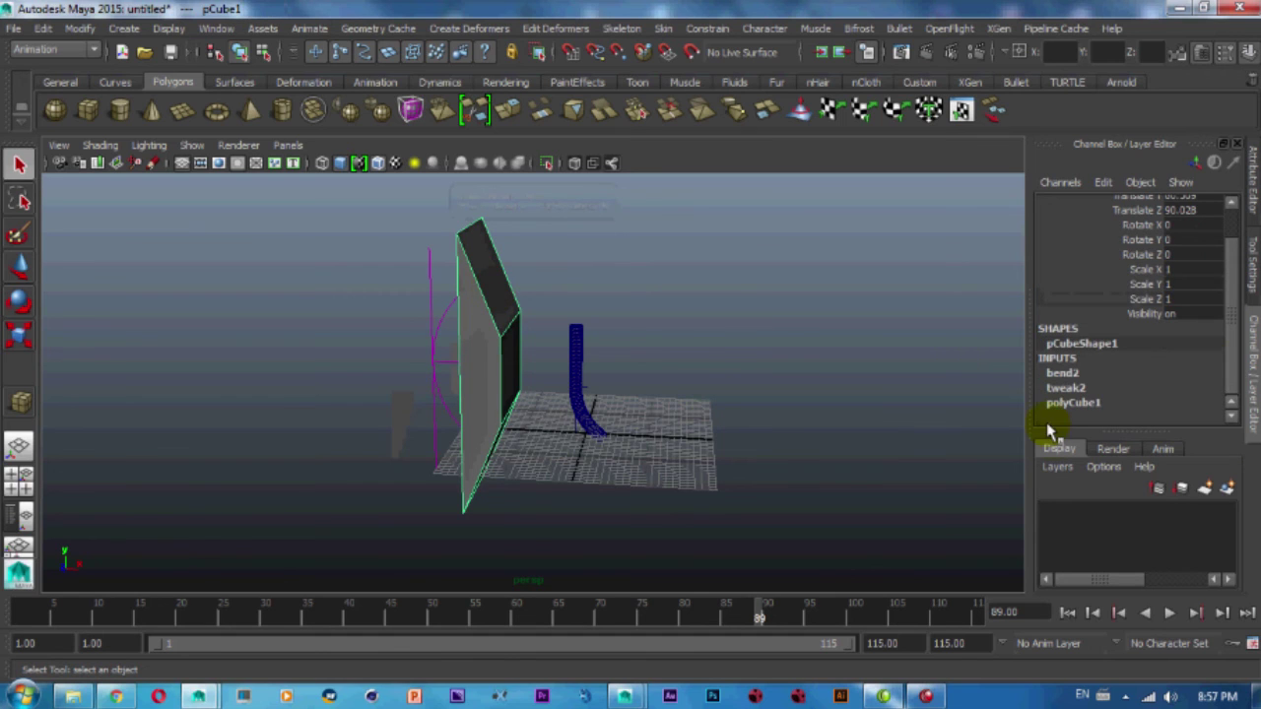
pyautogui.click(1071, 404)
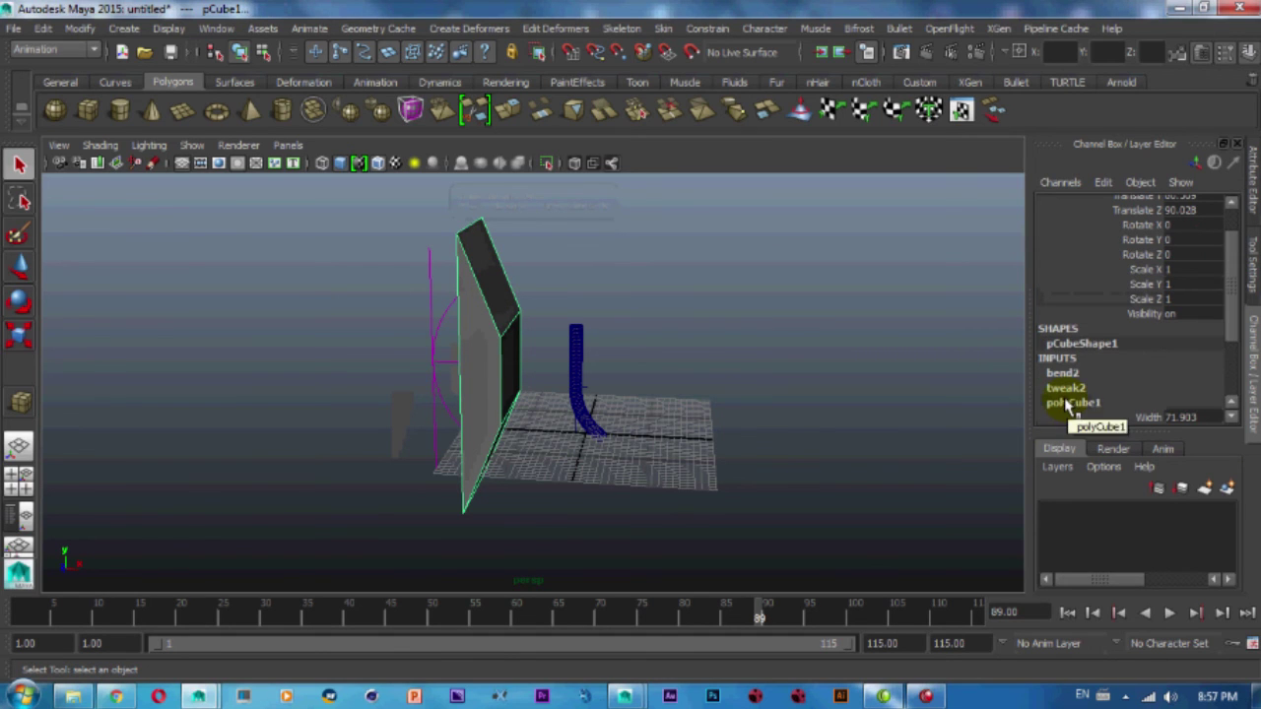
pyautogui.scroll(-2, 1103, 396)
pyautogui.moveTo(1115, 381); pyautogui.dragTo(1114, 414)
pyautogui.moveTo(603, 385); pyautogui.dragTo(622, 385, button='middle')
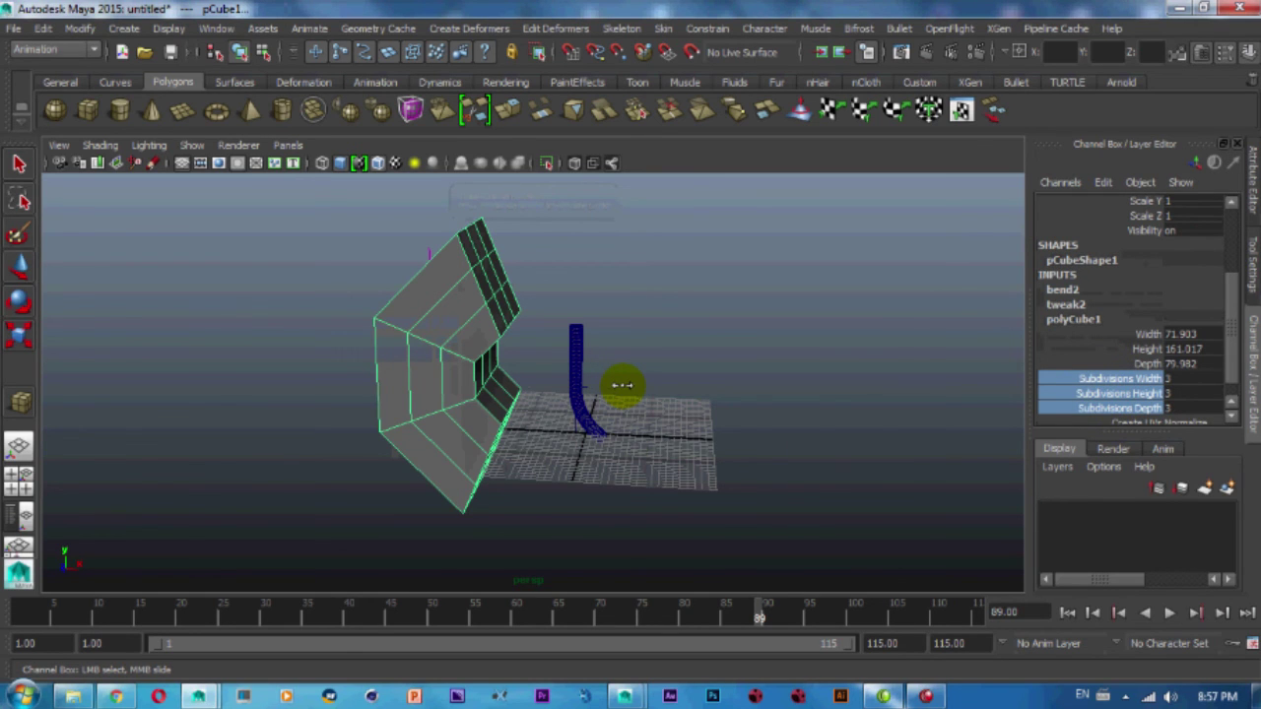
pyautogui.moveTo(624, 385); pyautogui.dragTo(691, 383, button='middle')
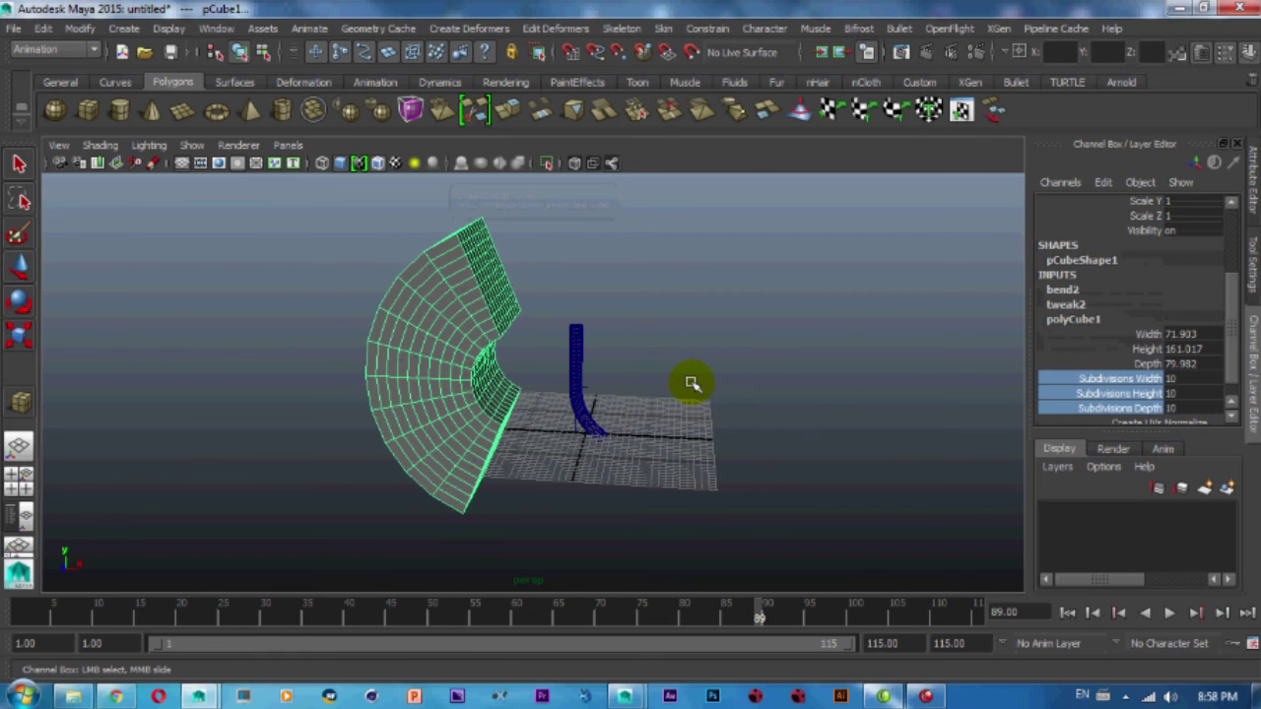
# Reselect the box and raise its Subdivisions Height to 27.
pyautogui.click(797, 414)
pyautogui.click(460, 300)
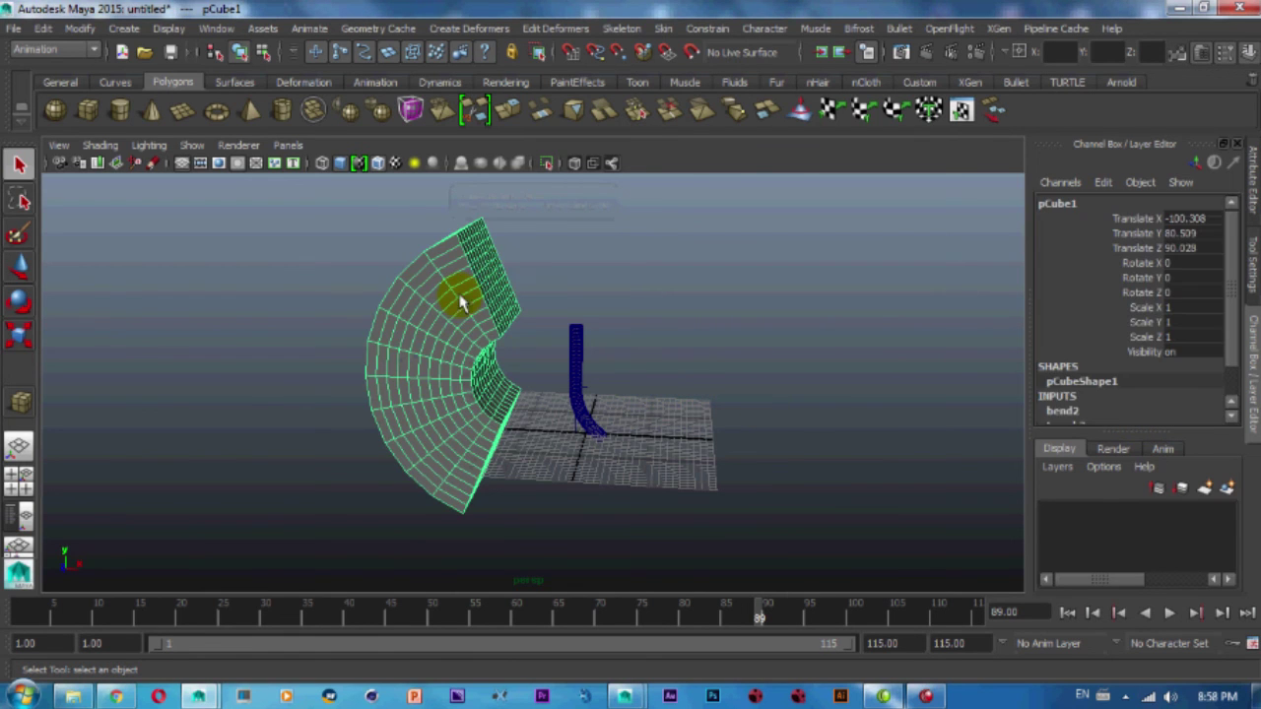
pyautogui.scroll(-1, 1099, 392)
pyautogui.click(1101, 404)
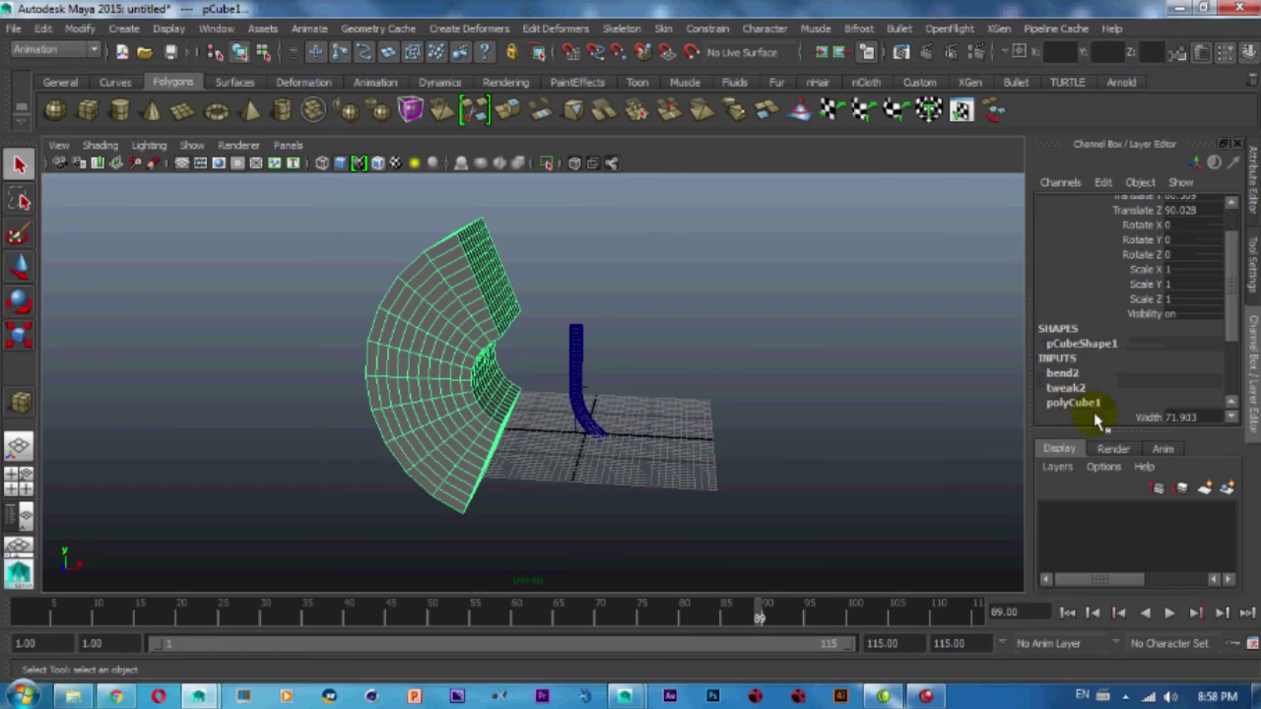
pyautogui.scroll(-3, 1102, 411)
pyautogui.click(1132, 387)
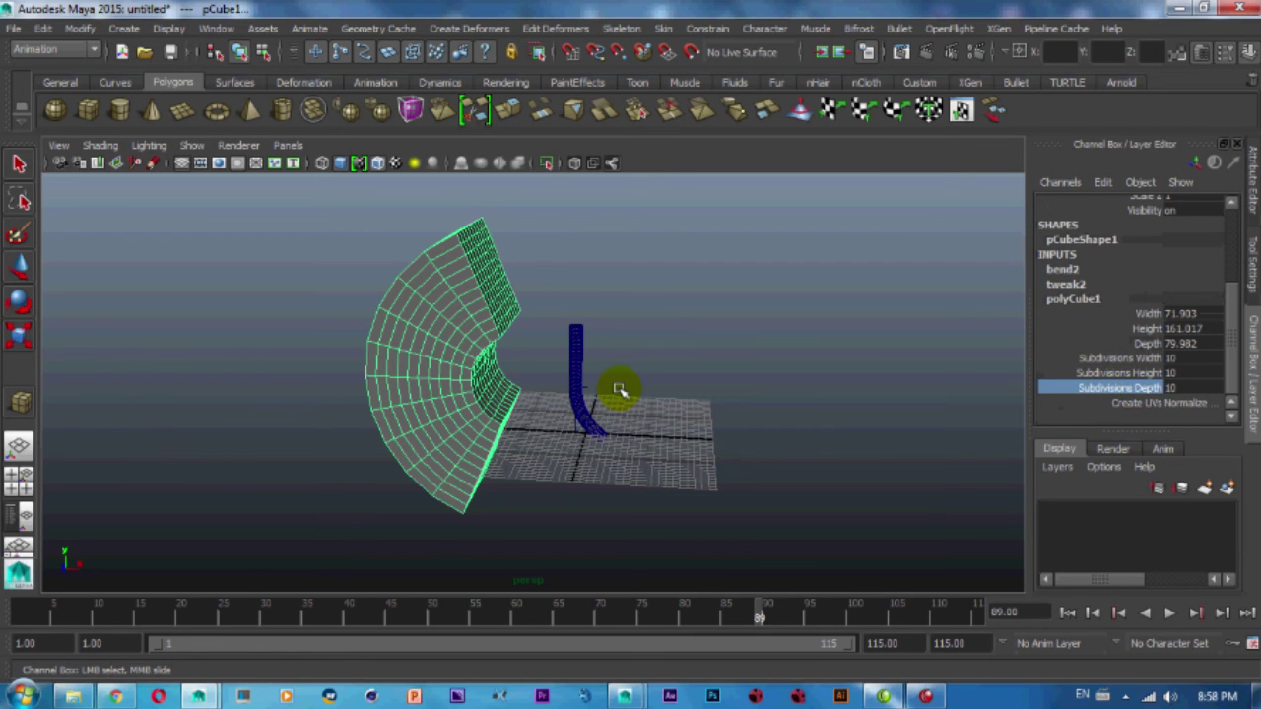
pyautogui.click(1118, 374)
pyautogui.moveTo(726, 410)
pyautogui.mouseDown(button='middle')
pyautogui.moveTo(637, 376)
pyautogui.moveTo(823, 357)
pyautogui.mouseUp(button='middle')
# Reduce the box's Subdivisions Width and Depth to 1.
pyautogui.click(1154, 358)
pyautogui.keyDown('ctrl'); pyautogui.click(1169, 388); pyautogui.keyUp('ctrl')
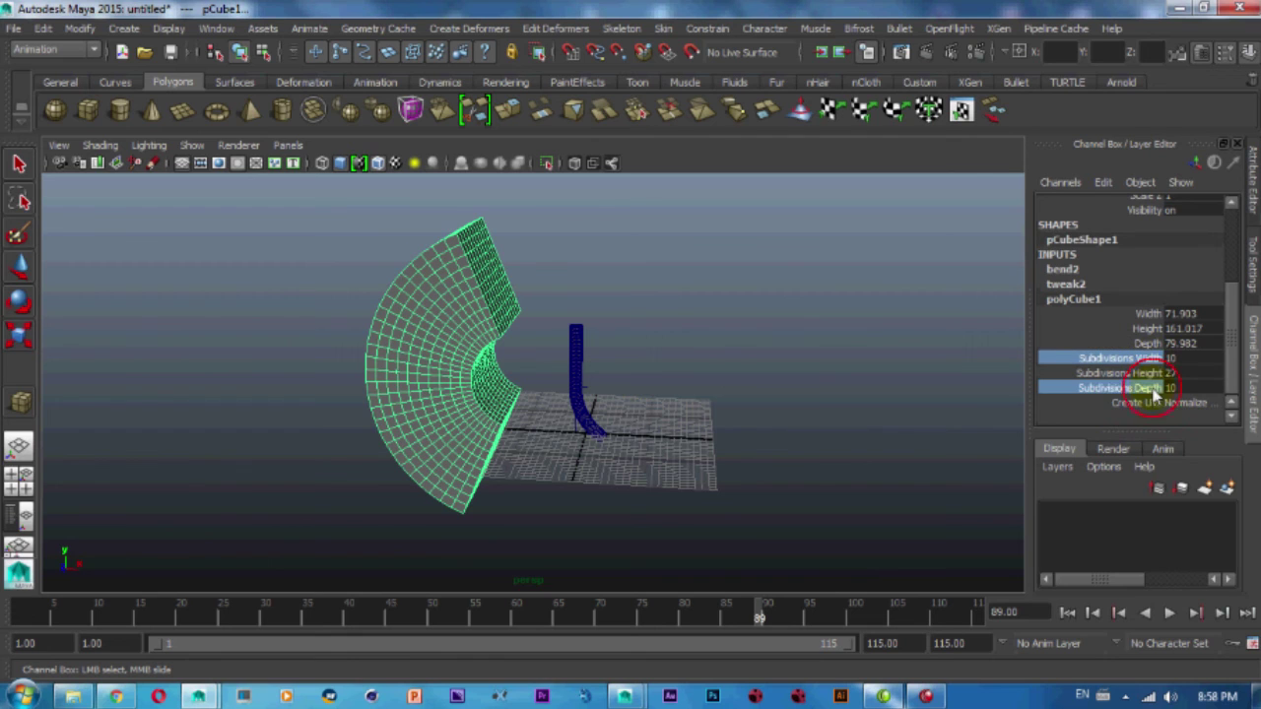
pyautogui.moveTo(716, 401)
pyautogui.mouseDown(button='middle')
pyautogui.moveTo(817, 377)
pyautogui.moveTo(545, 368)
pyautogui.mouseUp(button='middle')
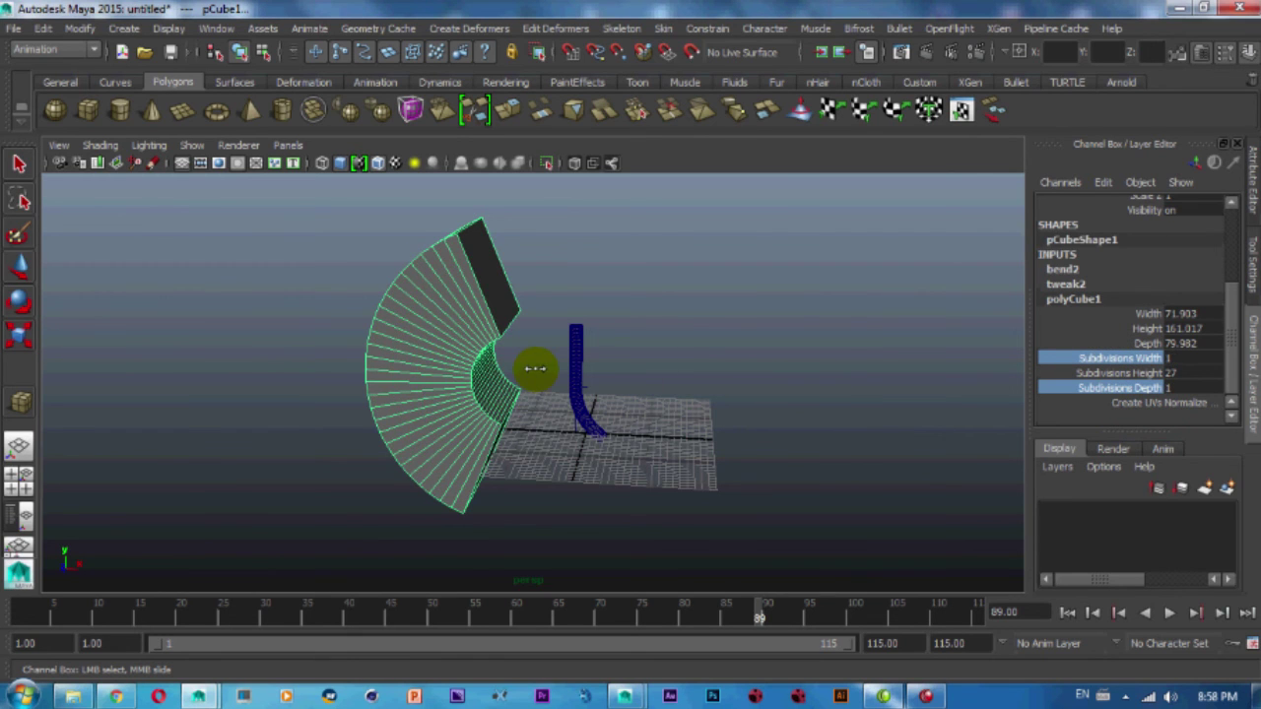
pyautogui.moveTo(419, 365)
pyautogui.keyDown('alt'); pyautogui.mouseDown()
pyautogui.moveTo(470, 365)
pyautogui.moveTo(440, 355)
pyautogui.moveTo(452, 352)
pyautogui.moveTo(450, 267)
pyautogui.moveTo(492, 332)
pyautogui.mouseUp(); pyautogui.keyUp('alt')
# Select the bend2 handle in wireframe and drag its Curvature to -36.669.
pyautogui.click(433, 254)
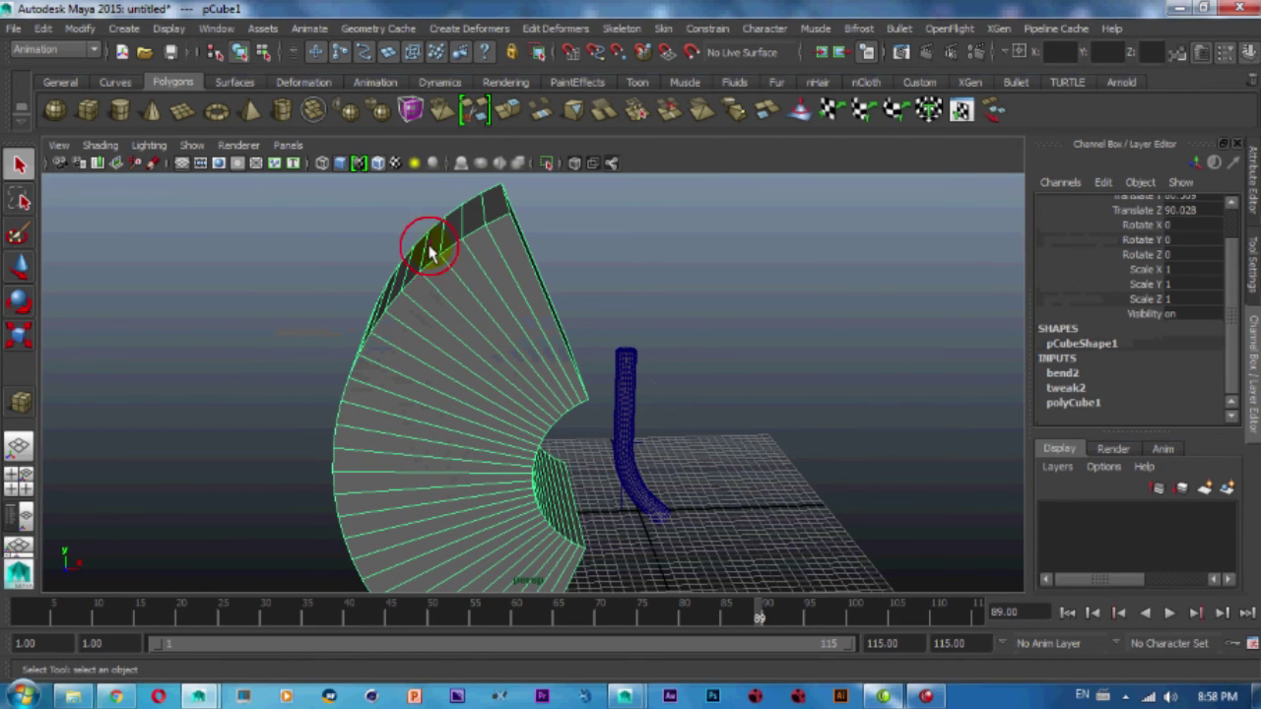
pyautogui.press('4')
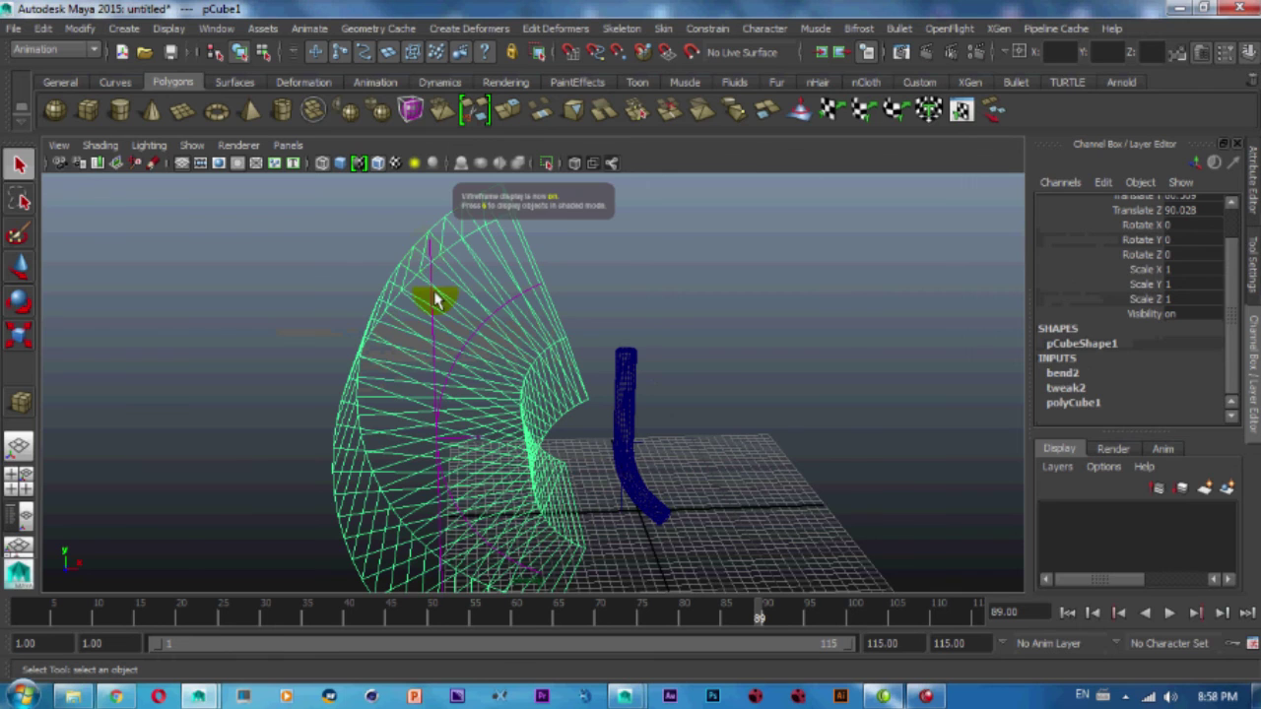
pyautogui.click(430, 298)
pyautogui.scroll(-3, 440, 330)
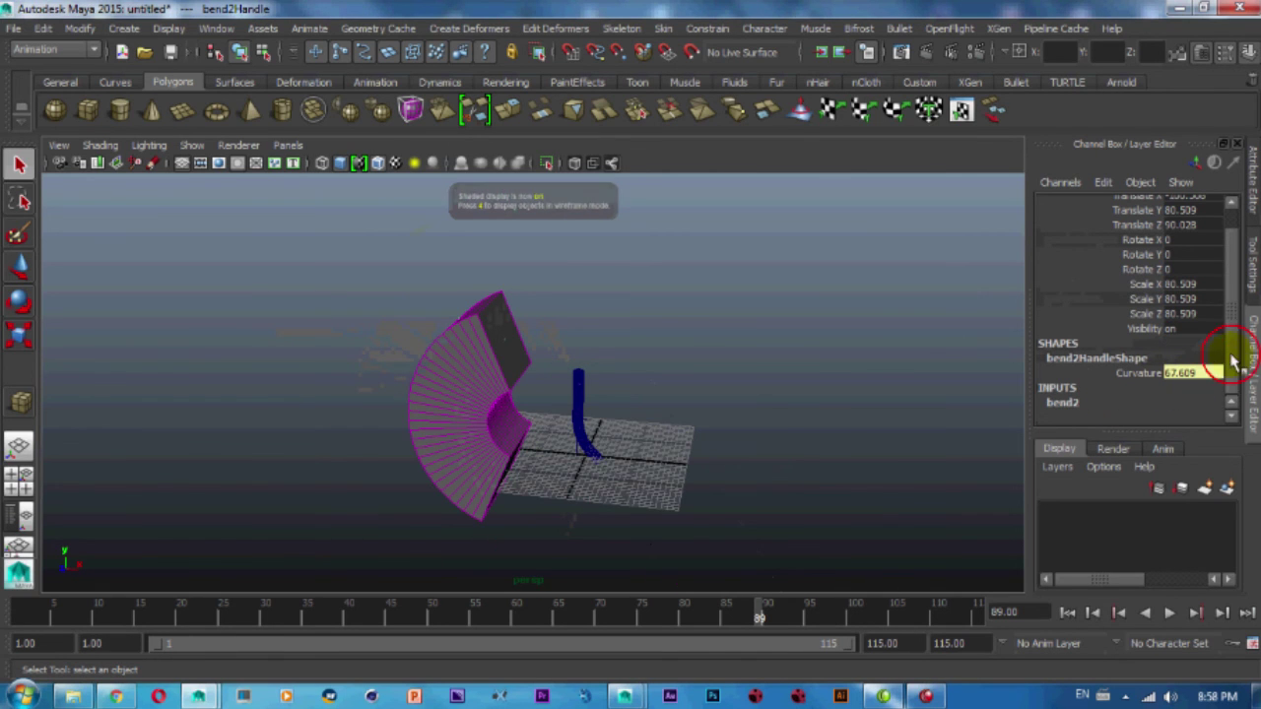
pyautogui.click(1073, 402)
pyautogui.click(1141, 375)
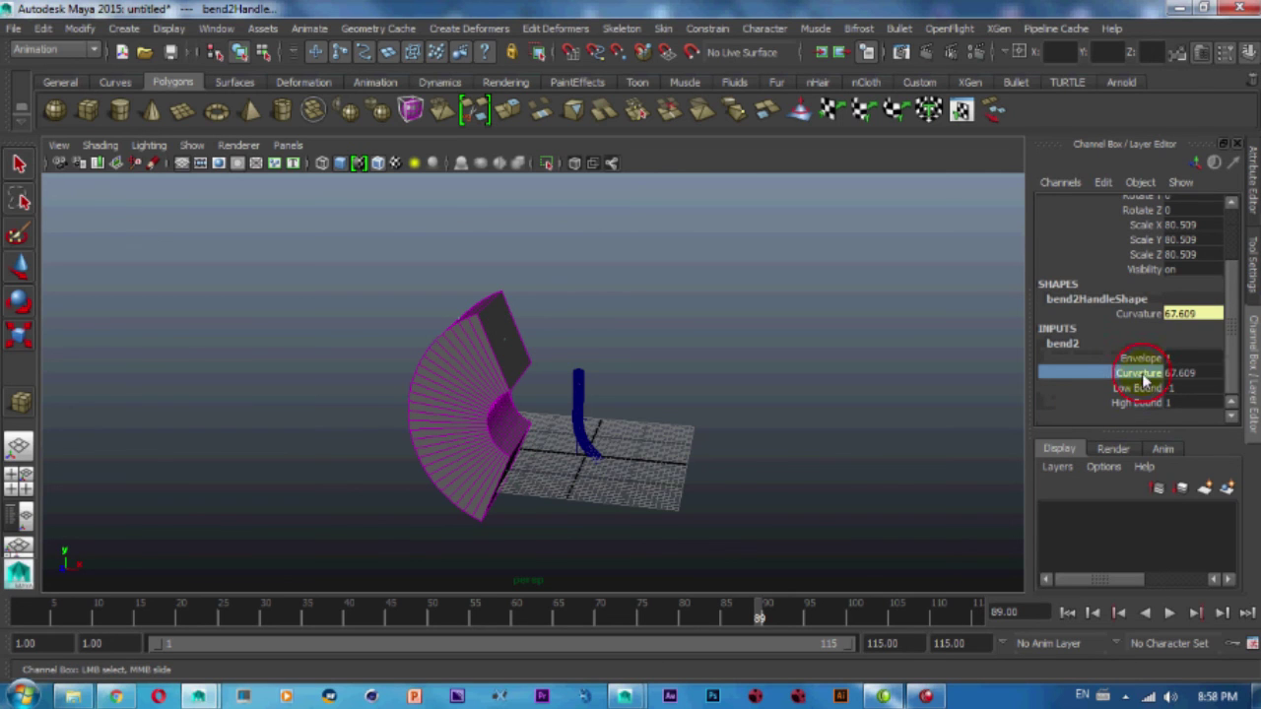
pyautogui.moveTo(598, 369)
pyautogui.mouseDown(button='middle')
pyautogui.moveTo(667, 363)
pyautogui.moveTo(591, 368)
pyautogui.moveTo(572, 352)
pyautogui.moveTo(473, 342)
pyautogui.moveTo(600, 335)
pyautogui.moveTo(502, 310)
pyautogui.moveTo(572, 315)
pyautogui.moveTo(506, 309)
pyautogui.mouseUp(button='middle')
pyautogui.moveTo(506, 309)
pyautogui.keyDown('alt'); pyautogui.mouseDown()
pyautogui.moveTo(492, 375)
pyautogui.moveTo(498, 251)
pyautogui.moveTo(483, 207)
pyautogui.moveTo(535, 119)
pyautogui.moveTo(484, 349)
pyautogui.moveTo(479, 507)
pyautogui.moveTo(493, 464)
pyautogui.moveTo(465, 470)
pyautogui.moveTo(464, 305)
pyautogui.moveTo(501, 203)
pyautogui.moveTo(485, 256)
pyautogui.moveTo(512, 211)
pyautogui.moveTo(520, 422)
pyautogui.moveTo(464, 351)
pyautogui.mouseUp(); pyautogui.keyUp('alt')
pyautogui.press('w')
# With the box selected, choose Nonlinear Bend from the Animation menu set, then switch to Maya 2016.
pyautogui.click(613, 232)
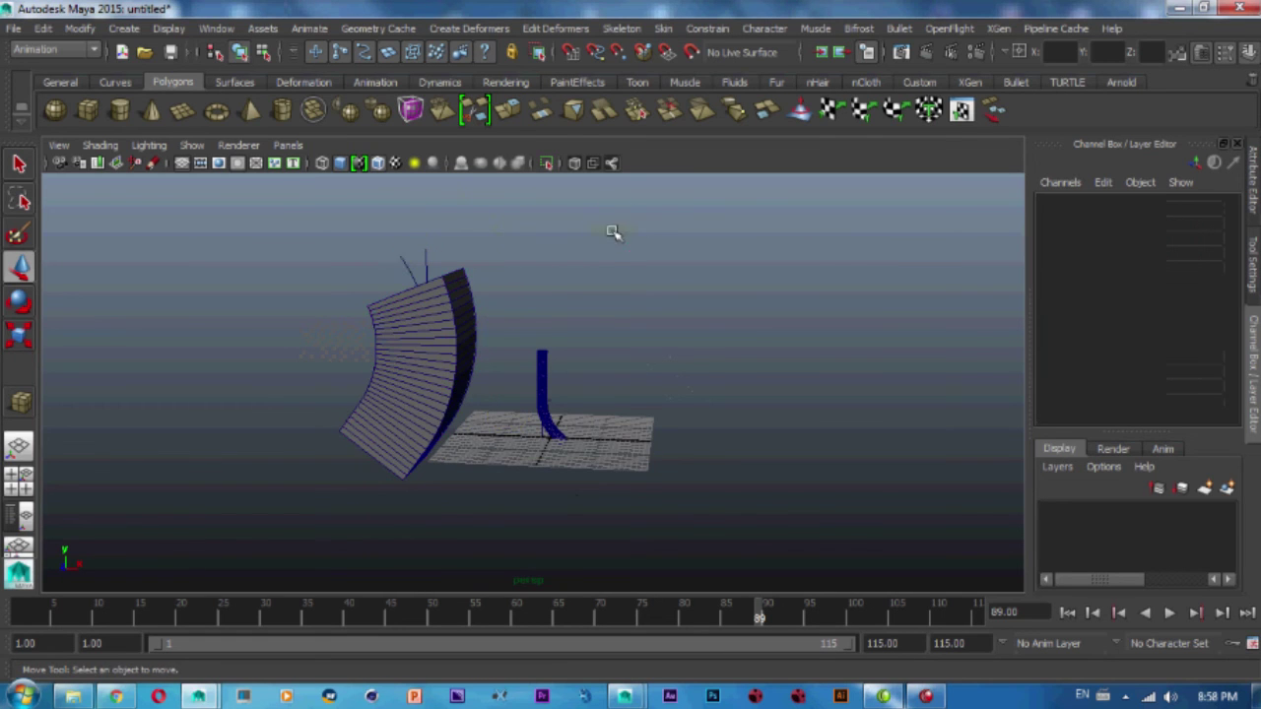
pyautogui.click(380, 327)
pyautogui.click(40, 49)
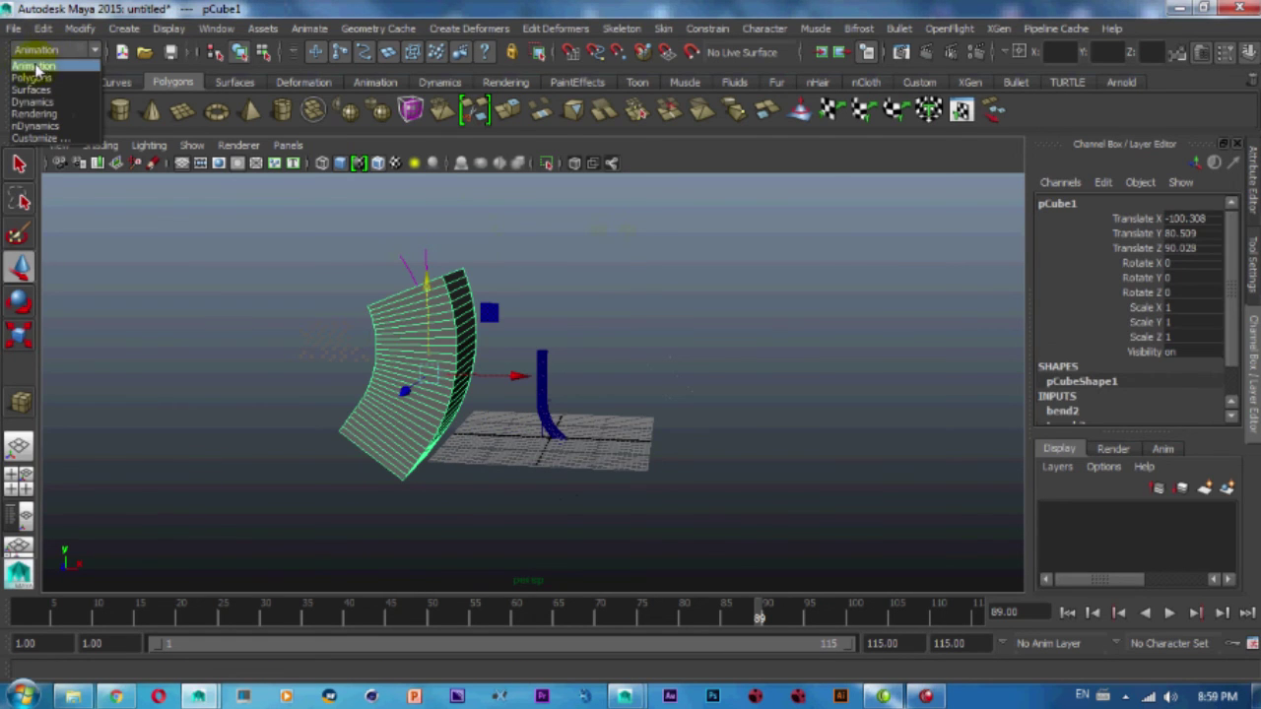
pyautogui.click(37, 67)
pyautogui.click(457, 29)
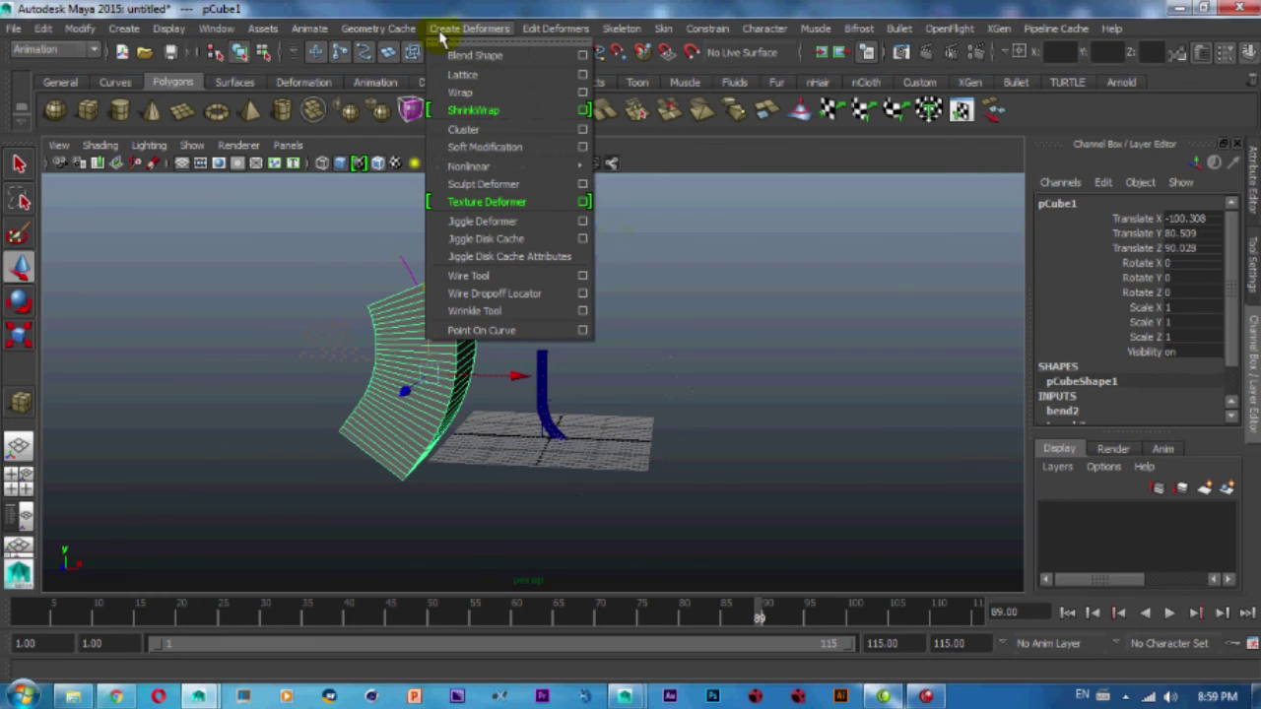
pyautogui.moveTo(469, 166)
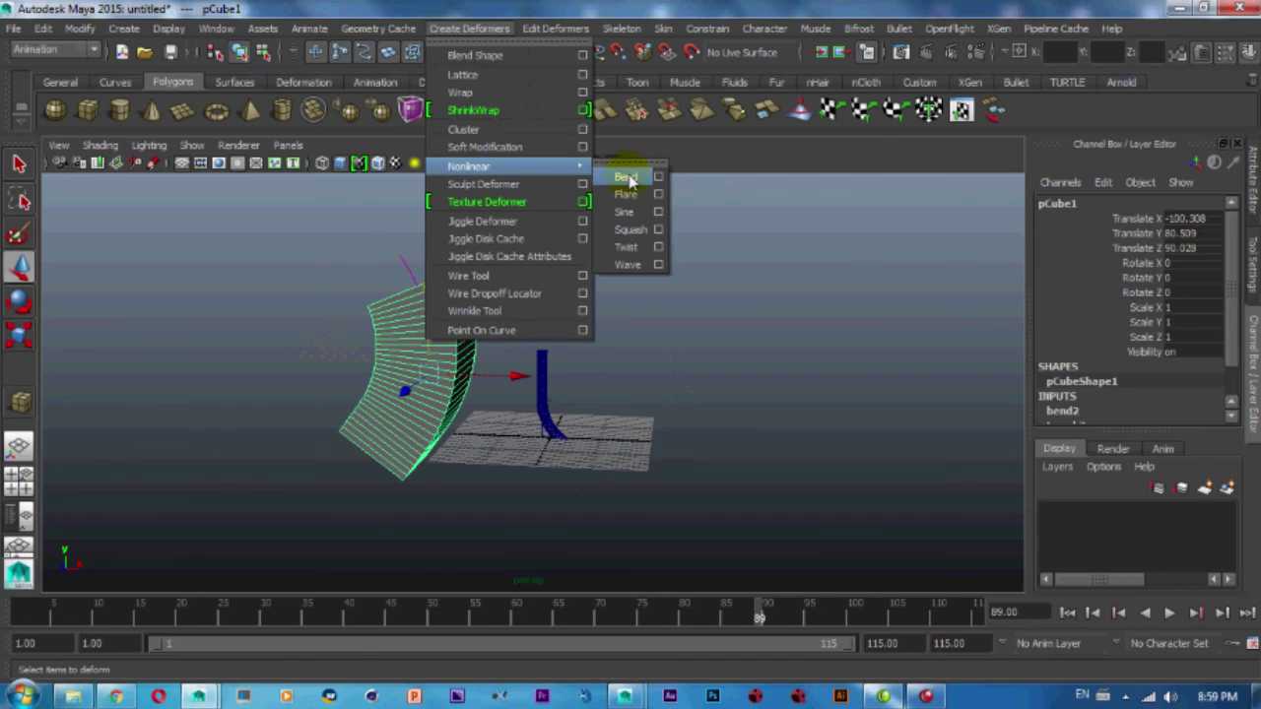
pyautogui.click(626, 176)
pyautogui.moveTo(624, 696)
pyautogui.click(743, 591)
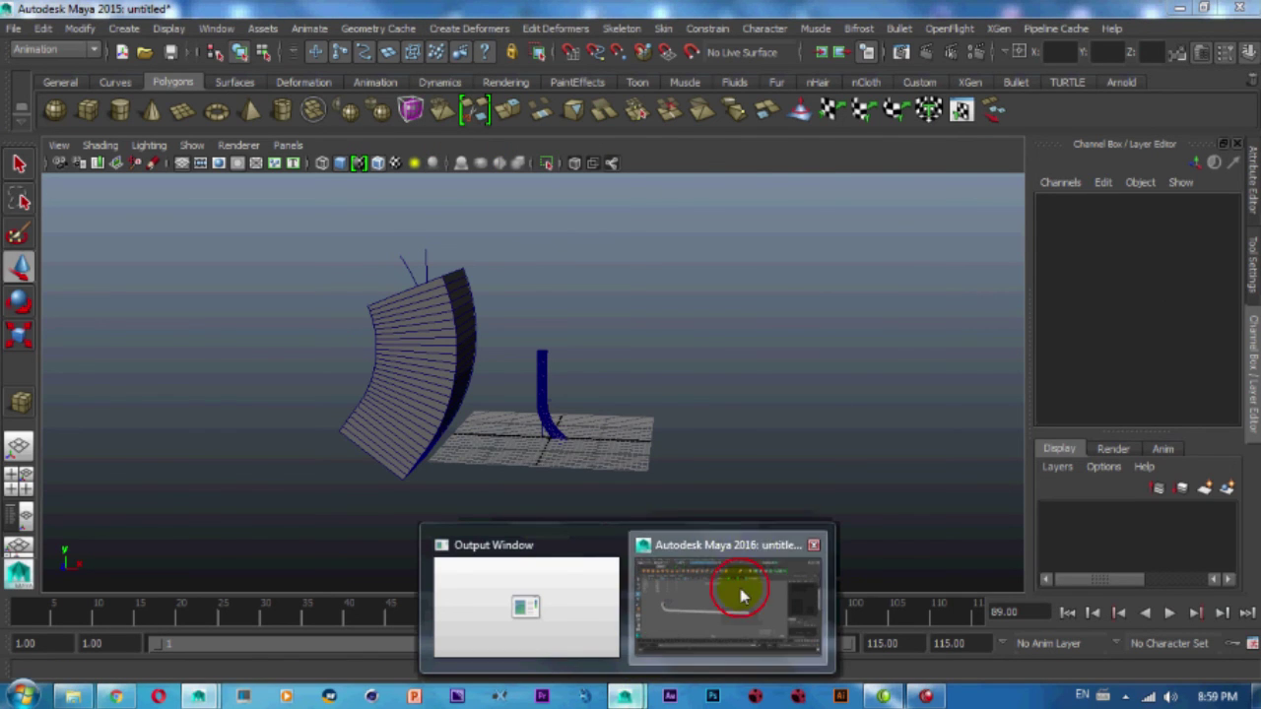
pyautogui.click(559, 384)
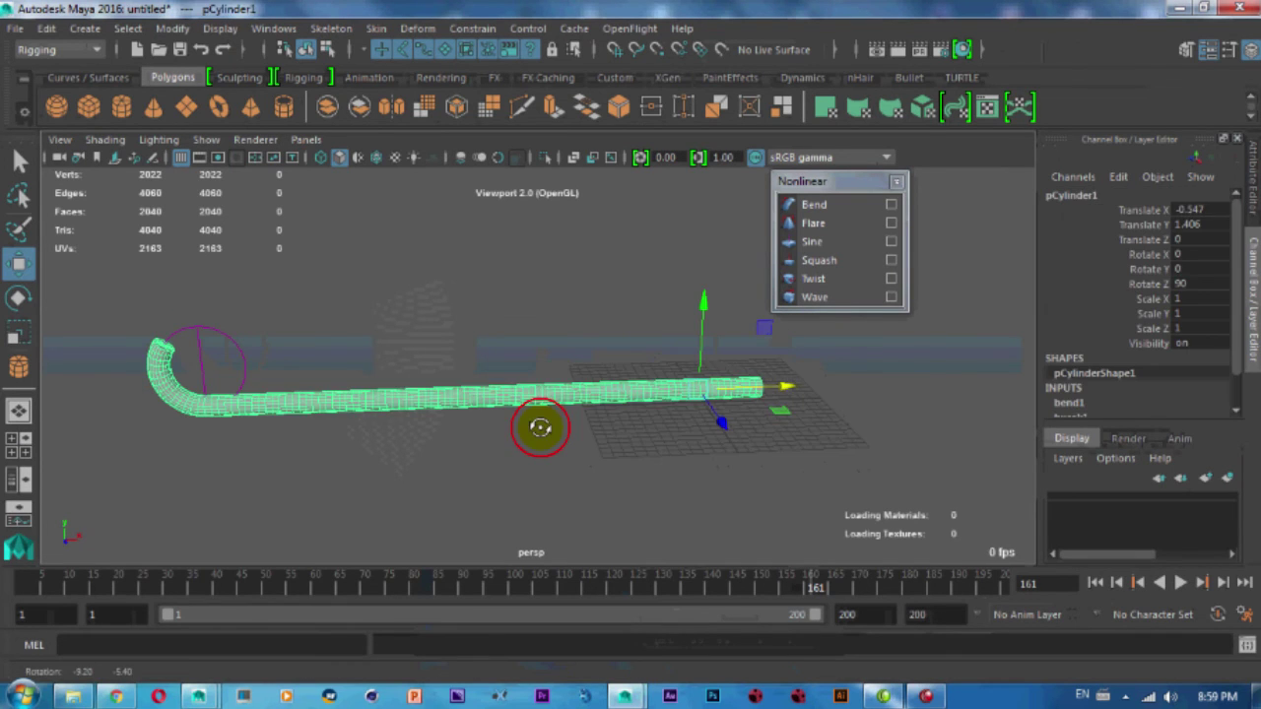
pyautogui.click(391, 320)
pyautogui.click(335, 404)
pyautogui.click(65, 51)
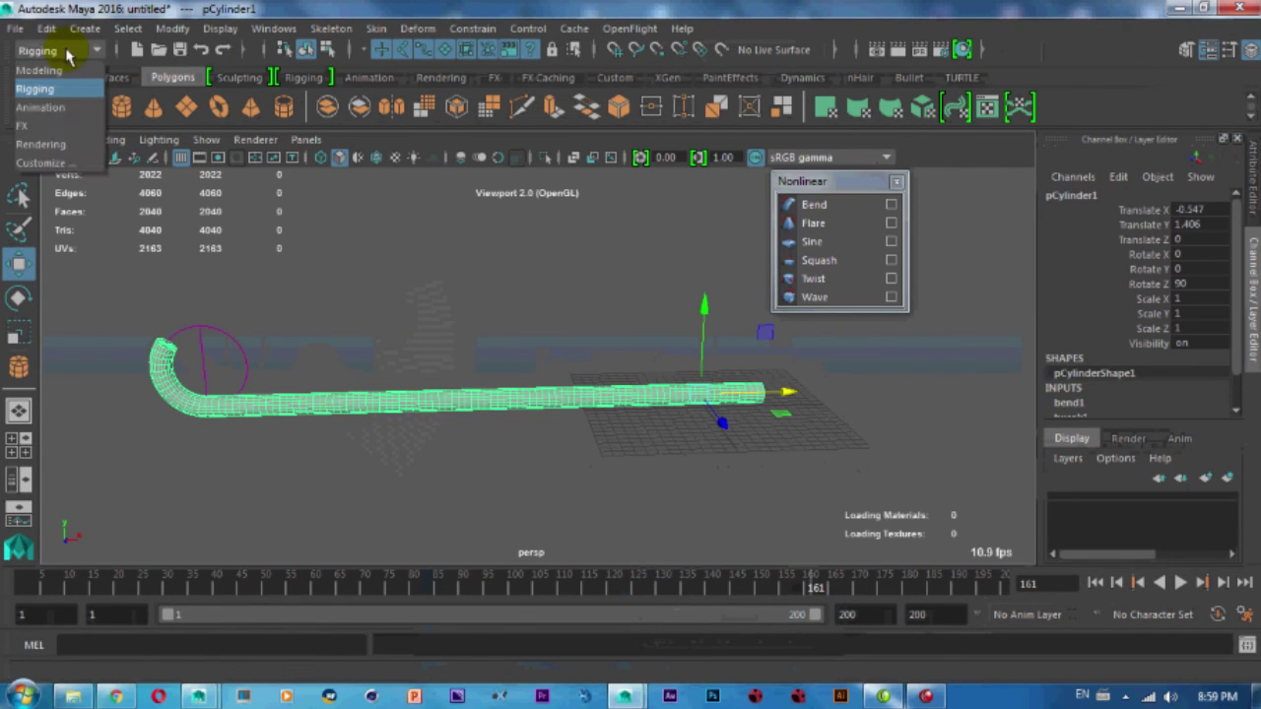
pyautogui.click(36, 88)
pyautogui.click(60, 50)
pyautogui.click(35, 89)
pyautogui.click(415, 30)
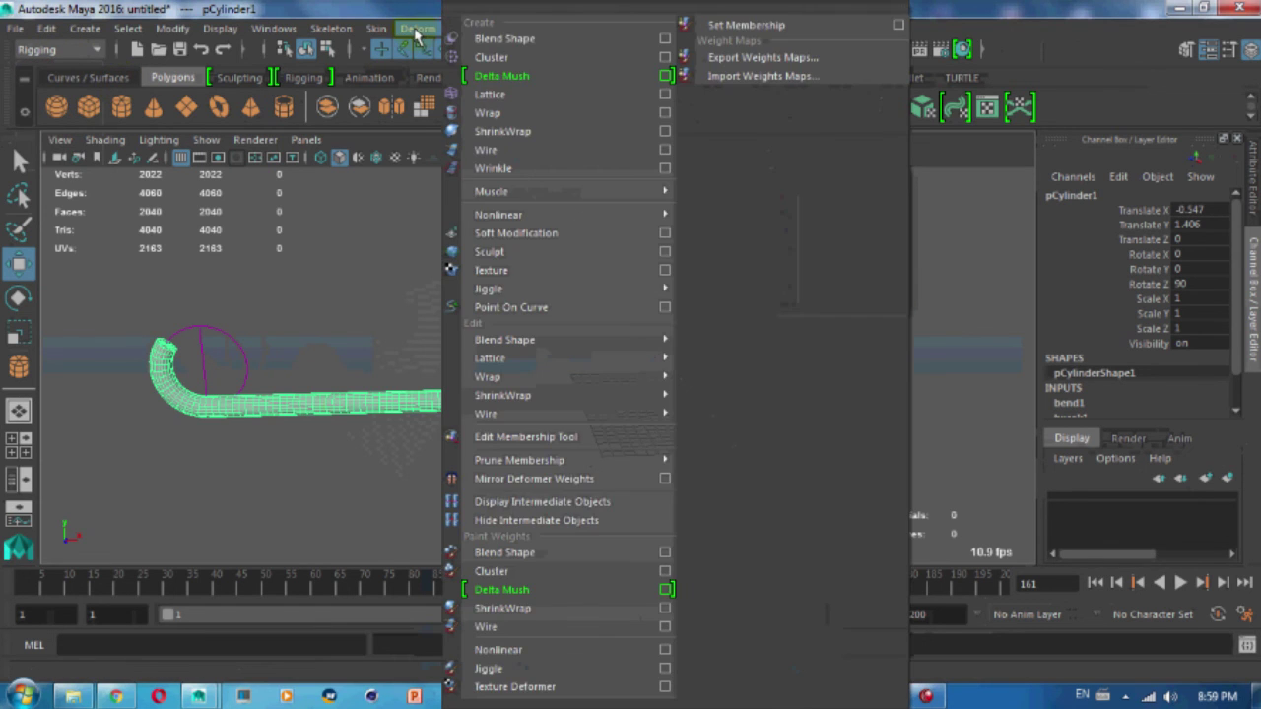
pyautogui.moveTo(552, 214)
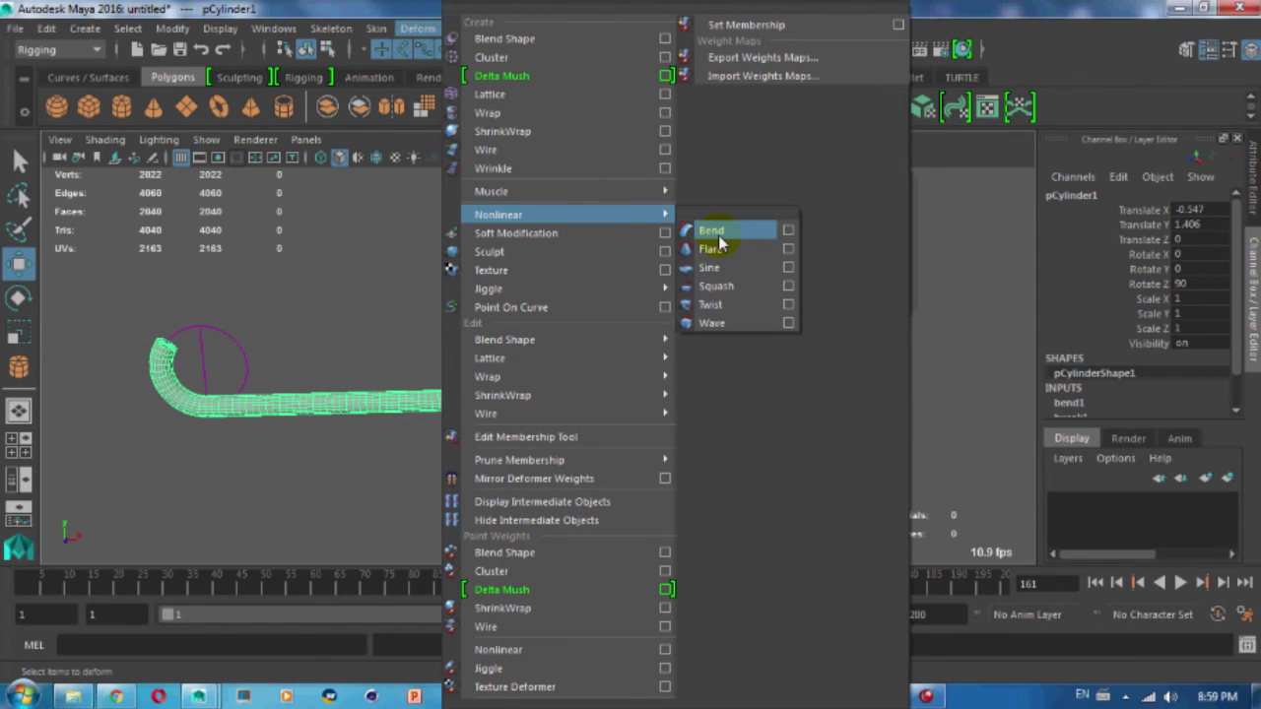
pyautogui.click(714, 220)
pyautogui.click(363, 286)
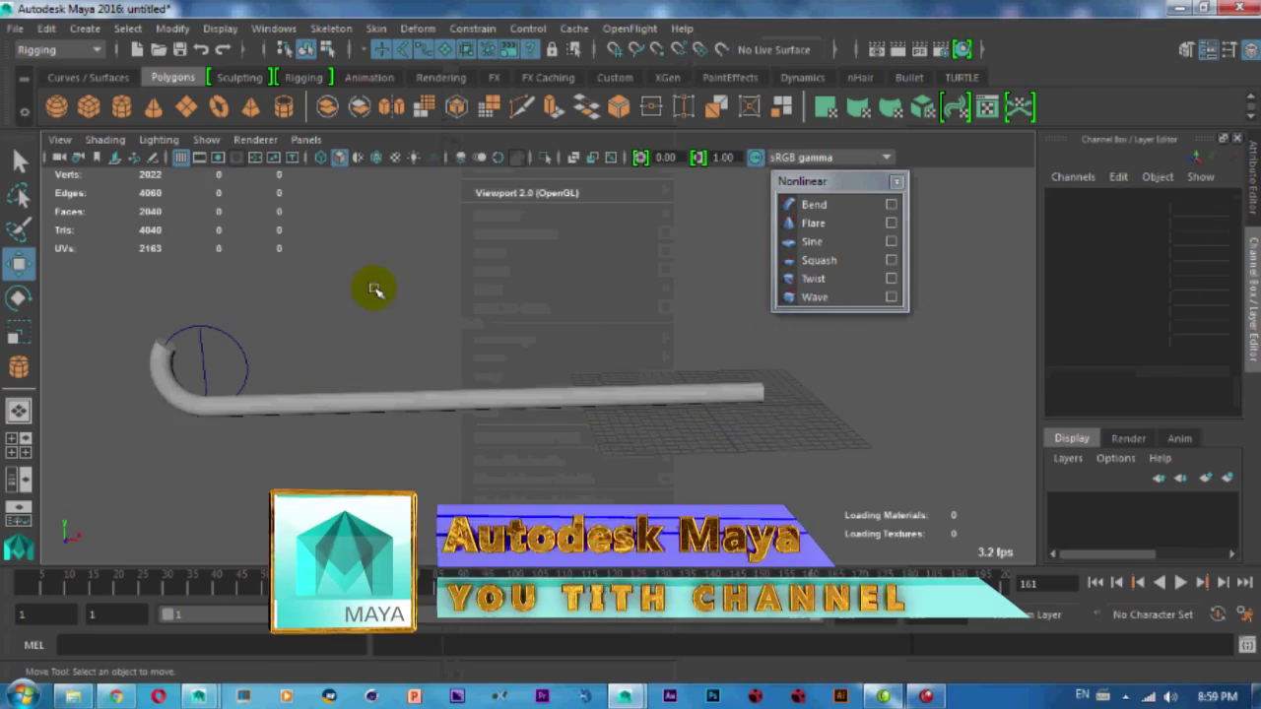
pyautogui.keyDown('alt'); pyautogui.moveTo(362, 300); pyautogui.dragTo(400, 295); pyautogui.keyUp('alt')
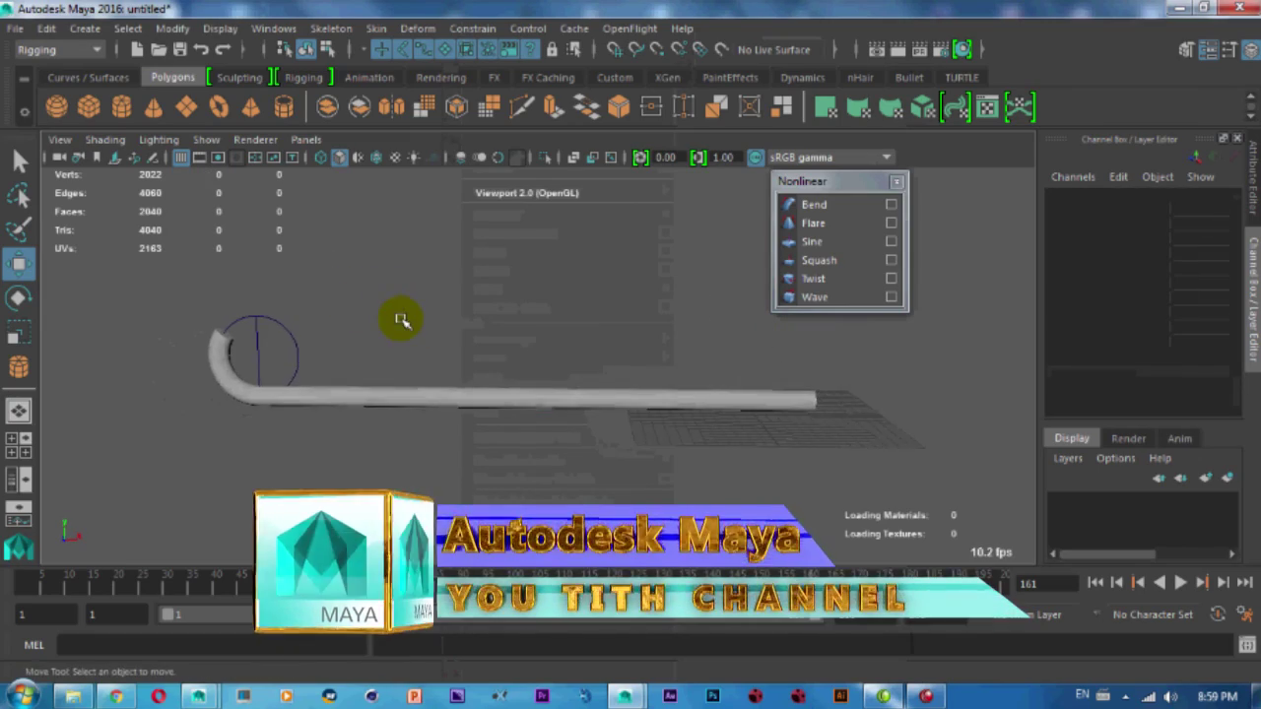